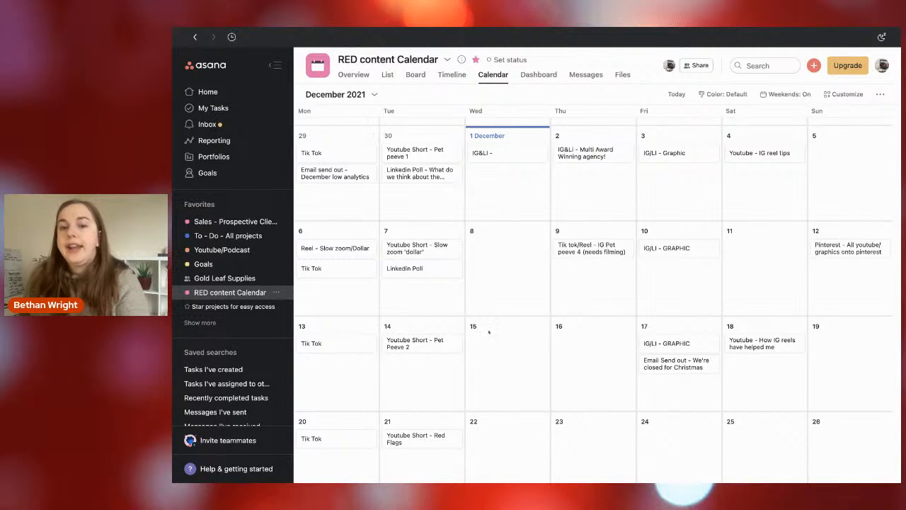
Switch to Google Sheets and examine the dates and planned posts on the Calendar sheet of RED Content Schedule.
{"action": "key", "text": "ctrl+Right"}
{"action": "scroll", "coordinate": [488, 331], "scroll_direction": "down", "scroll_amount": 1}
{"action": "scroll", "coordinate": [488, 331], "scroll_direction": "down", "scroll_amount": 1}
{"action": "scroll", "coordinate": [487, 331], "scroll_direction": "up", "scroll_amount": 1}
{"action": "scroll", "coordinate": [488, 331], "scroll_direction": "up", "scroll_amount": 1}
{"action": "scroll", "coordinate": [488, 331], "scroll_direction": "down", "scroll_amount": 1}
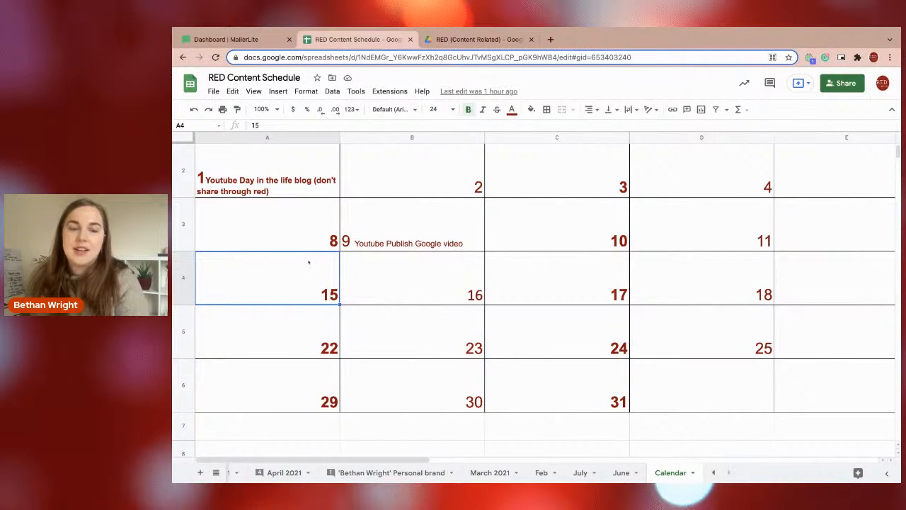
{"action": "left_click", "coordinate": [263, 194]}
{"action": "left_click", "coordinate": [374, 174]}
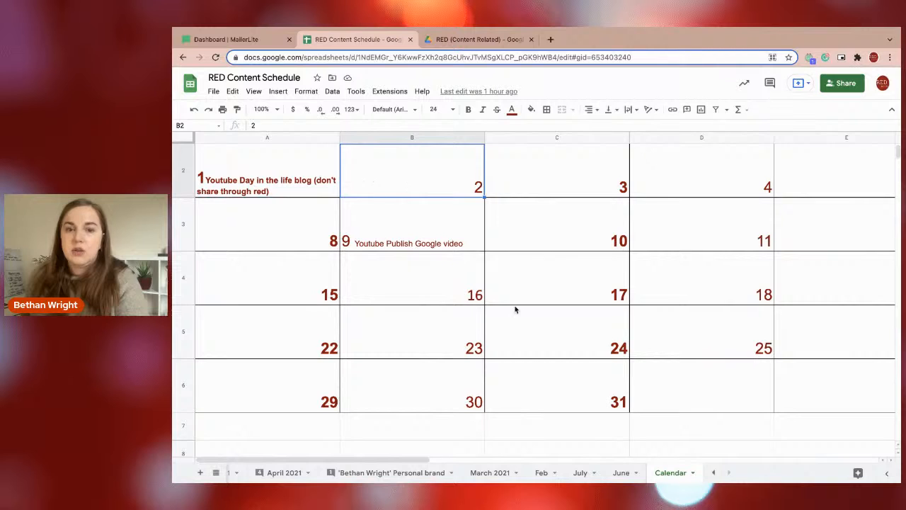
{"action": "scroll", "coordinate": [514, 309], "scroll_direction": "right", "scroll_amount": 3}
{"action": "scroll", "coordinate": [514, 310], "scroll_direction": "left", "scroll_amount": 2}
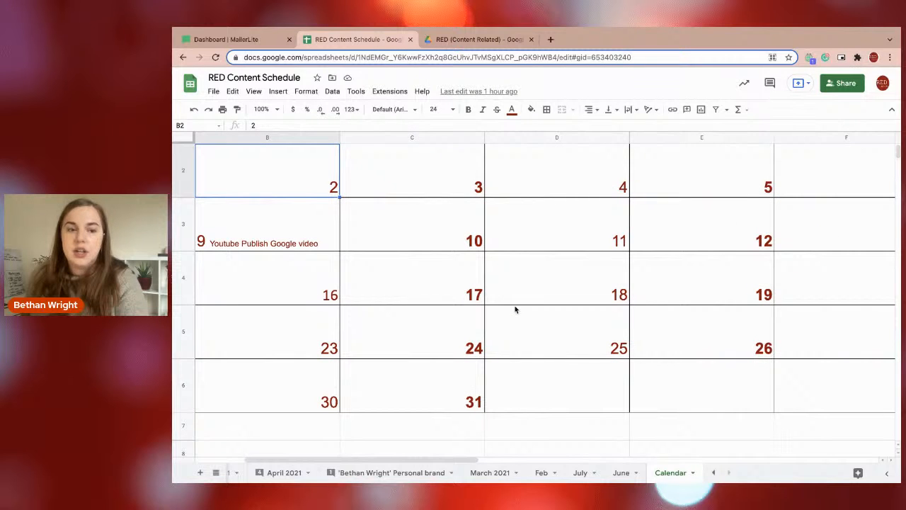
Switch back to Asana and add a task named "Christmas Posts" on 25 March 2022 in the content calendar.
{"action": "key", "text": "ctrl+Left"}
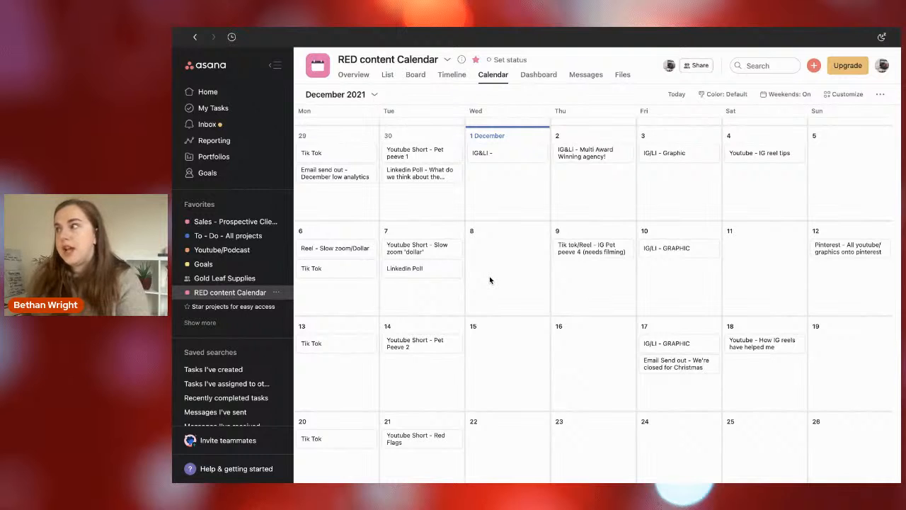
{"action": "scroll", "coordinate": [504, 312], "scroll_direction": "down", "scroll_amount": 15}
{"action": "scroll", "coordinate": [504, 312], "scroll_direction": "down", "scroll_amount": 5}
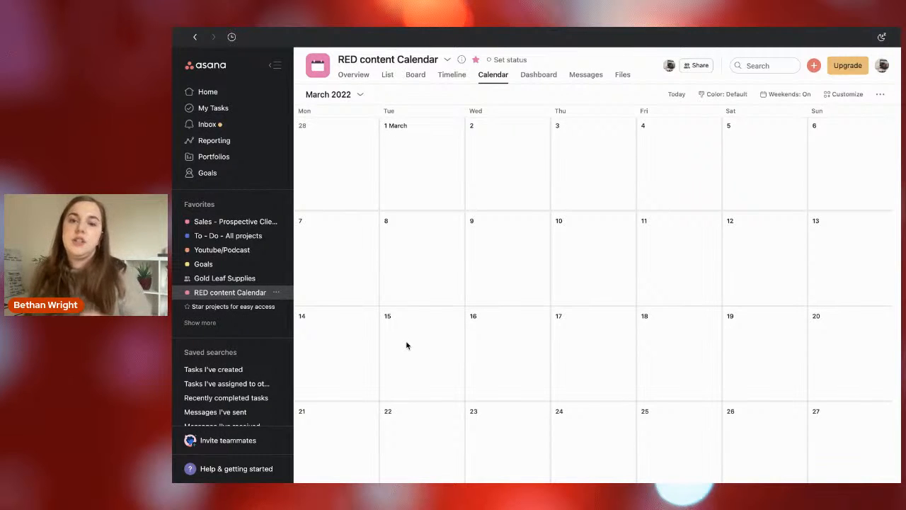
{"action": "left_click", "coordinate": [664, 424]}
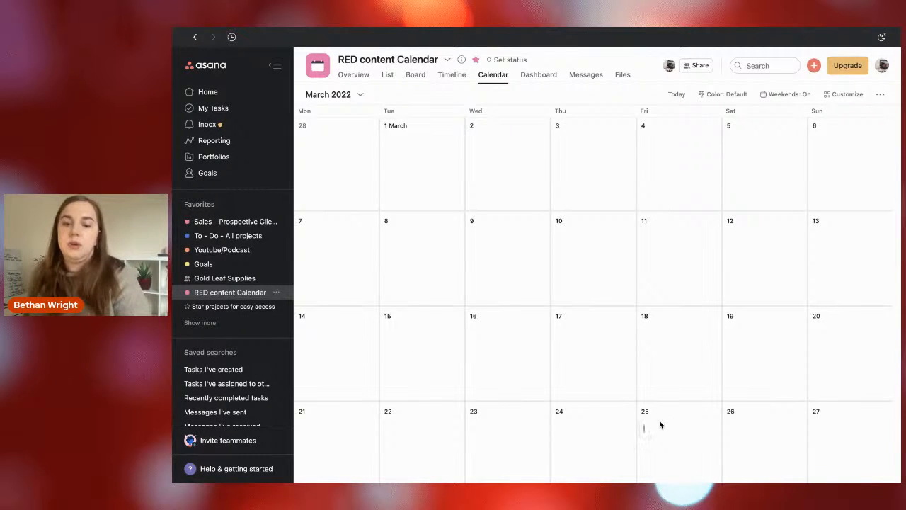
{"action": "type", "text": "Christmas Posts"}
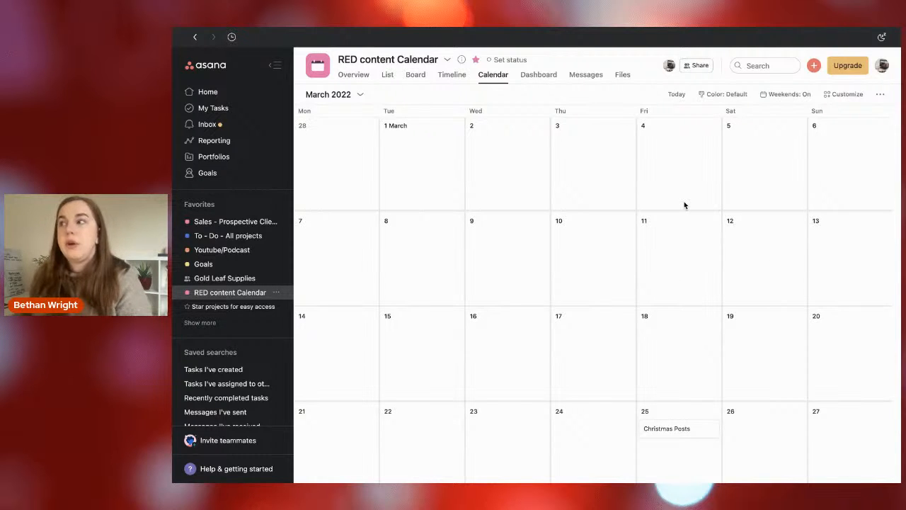
Add a task named "Youtube Video" on both 5 March and 19 March 2022.
{"action": "left_click", "coordinate": [755, 142]}
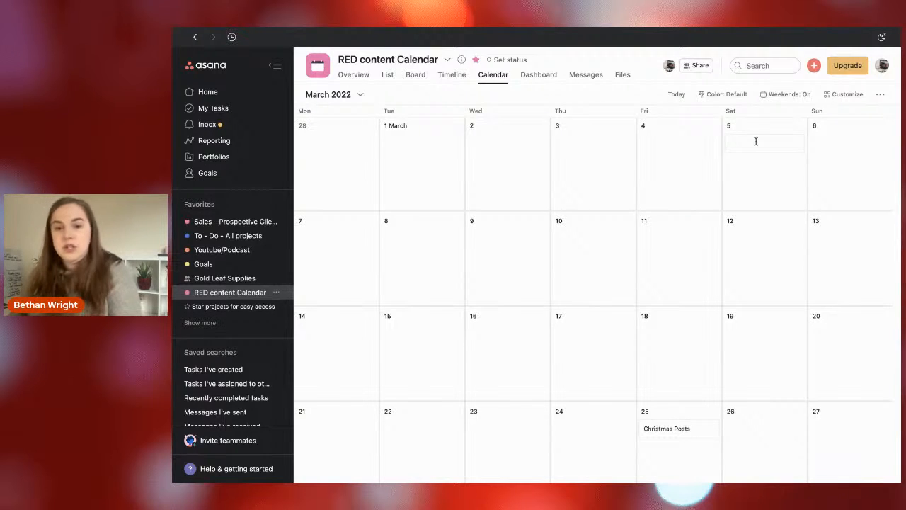
{"action": "type", "text": "Youtu"}
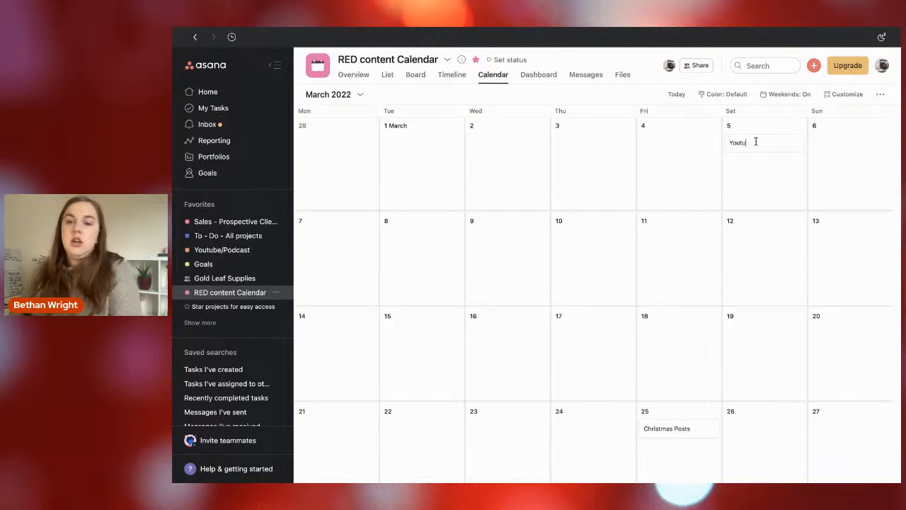
{"action": "type", "text": "be Video"}
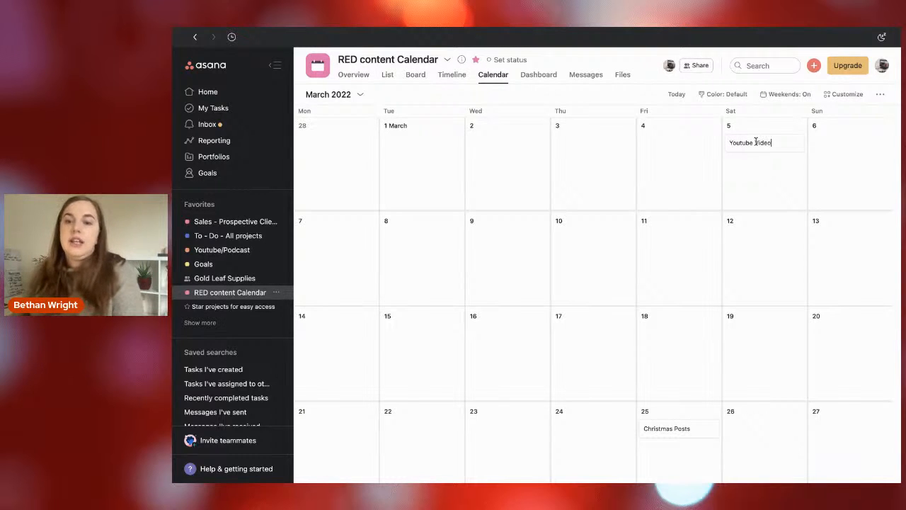
{"action": "left_click", "coordinate": [760, 333]}
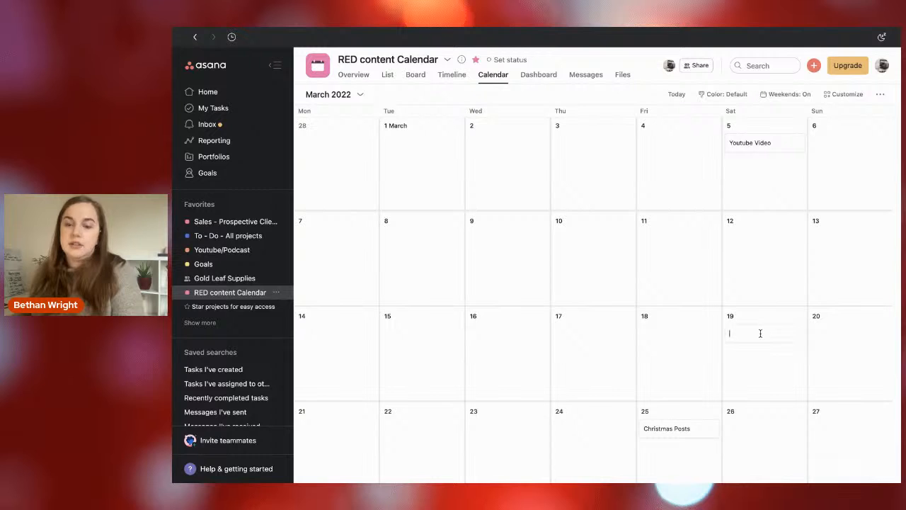
{"action": "type", "text": "Youtube"}
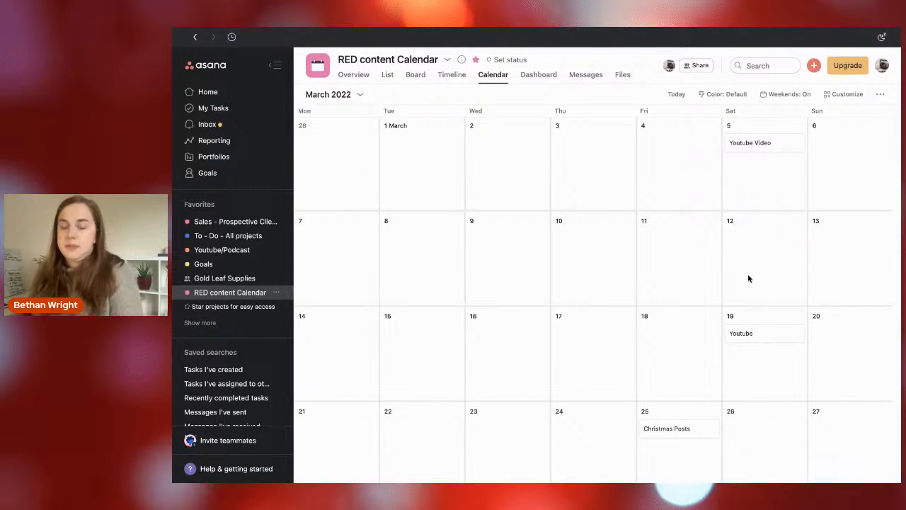
{"action": "type", "text": " Video"}
{"action": "key", "text": "Return"}
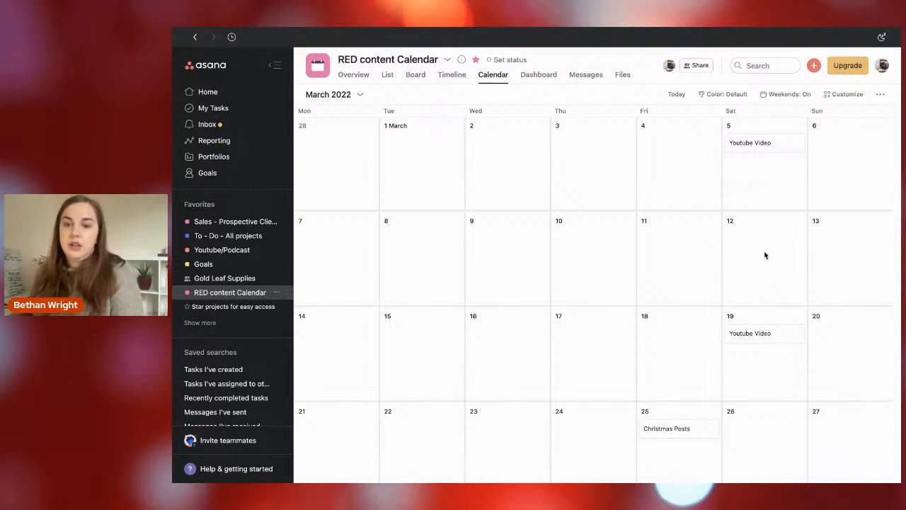
Add a task named "Podcast" on both 12 March and 26 March 2022.
{"action": "left_click", "coordinate": [756, 230]}
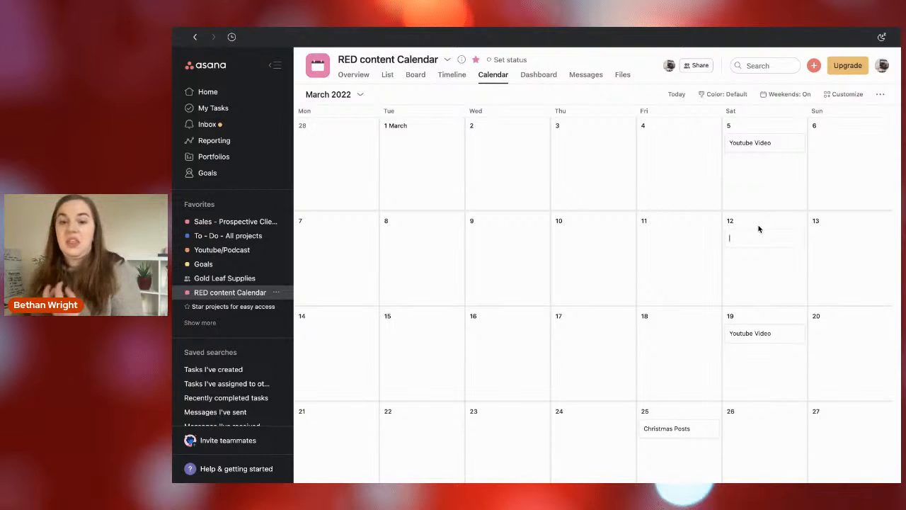
{"action": "type", "text": "Podcast"}
{"action": "key", "text": "Return"}
{"action": "left_click", "coordinate": [769, 423]}
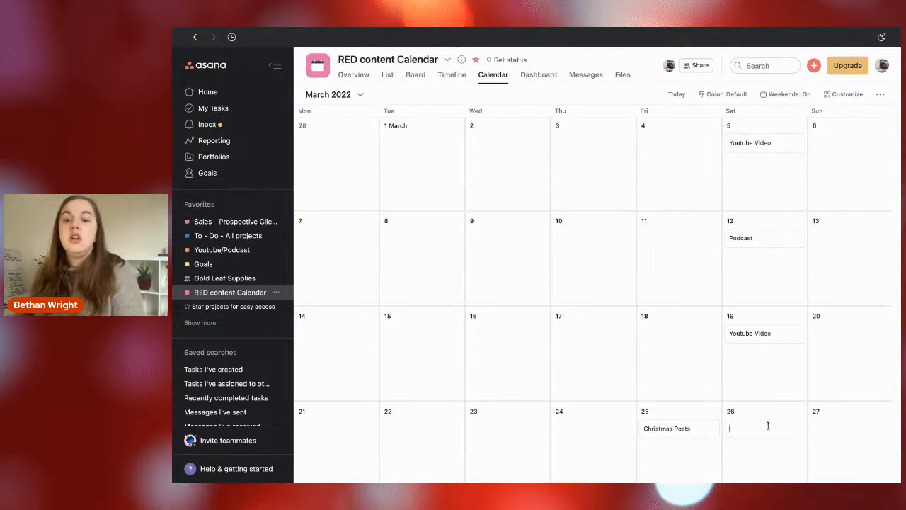
{"action": "type", "text": "Podcast"}
{"action": "key", "text": "Return"}
Add a second task on 5 March named "Promo post: For youtube video".
{"action": "left_click", "coordinate": [752, 170]}
{"action": "type", "text": "Promo Post: For youtube "}
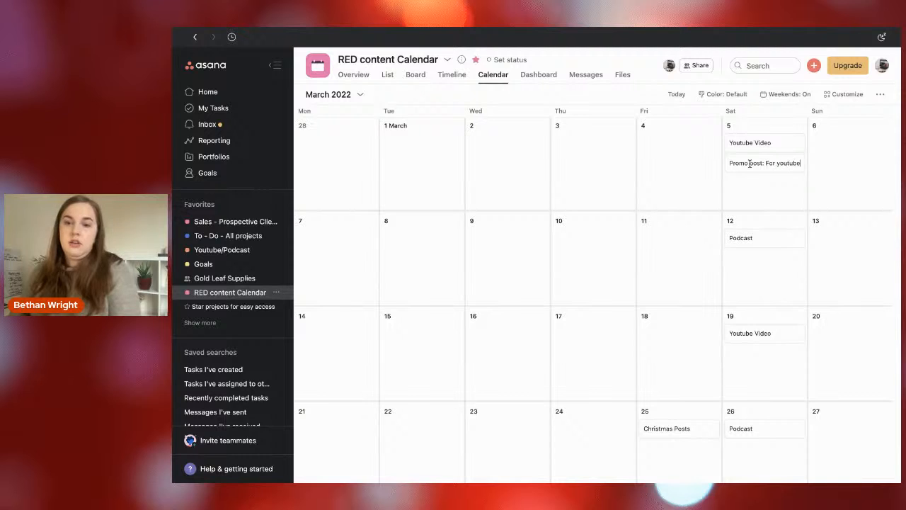
{"action": "type", "text": "video"}
{"action": "key", "text": "Return"}
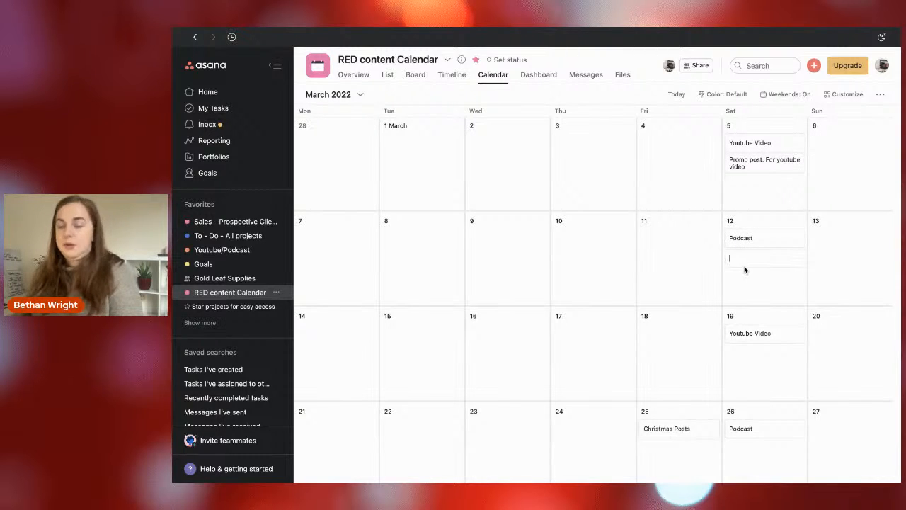
Add a second task on 12 March named "Promo post: for podcast".
{"action": "type", "text": "Promo po"}
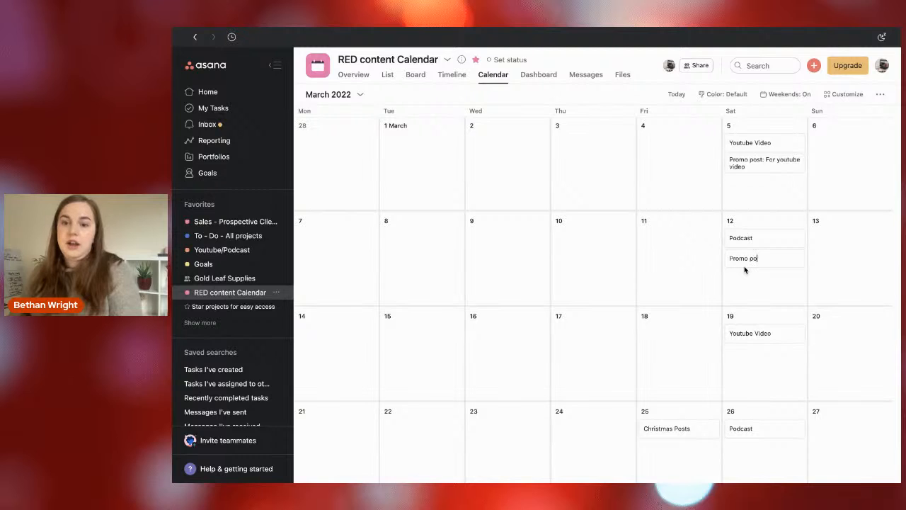
{"action": "type", "text": "st: for podcast"}
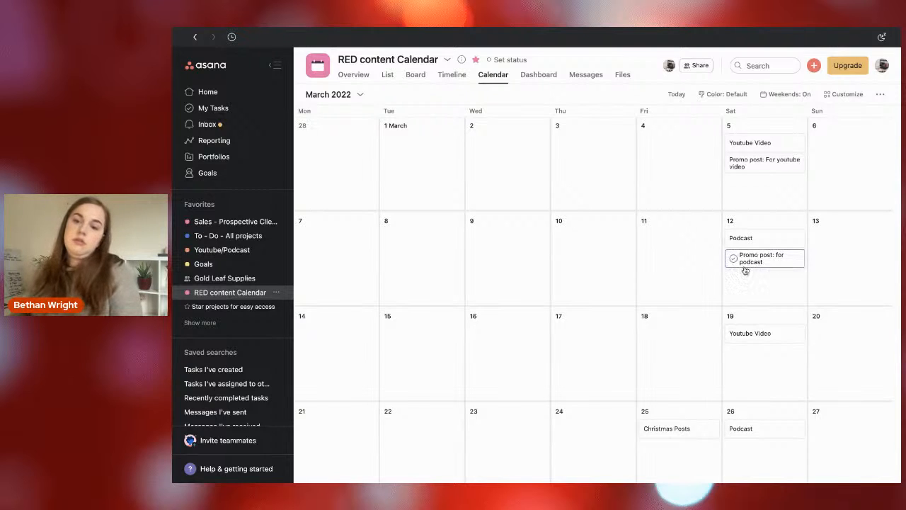
{"action": "key", "text": "Return"}
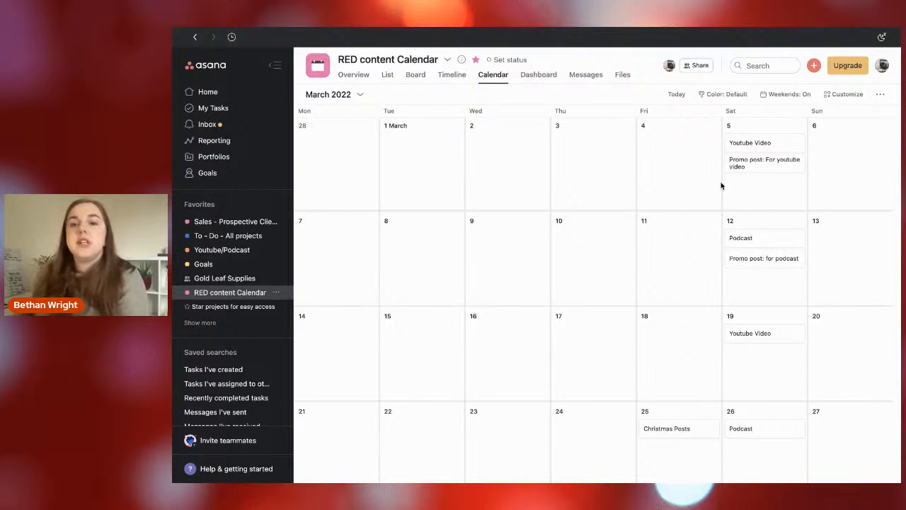
Rename the 5 March "Youtube Video" task as "Youtube Video - TITLE Of VIDEO".
{"action": "left_click", "coordinate": [743, 144]}
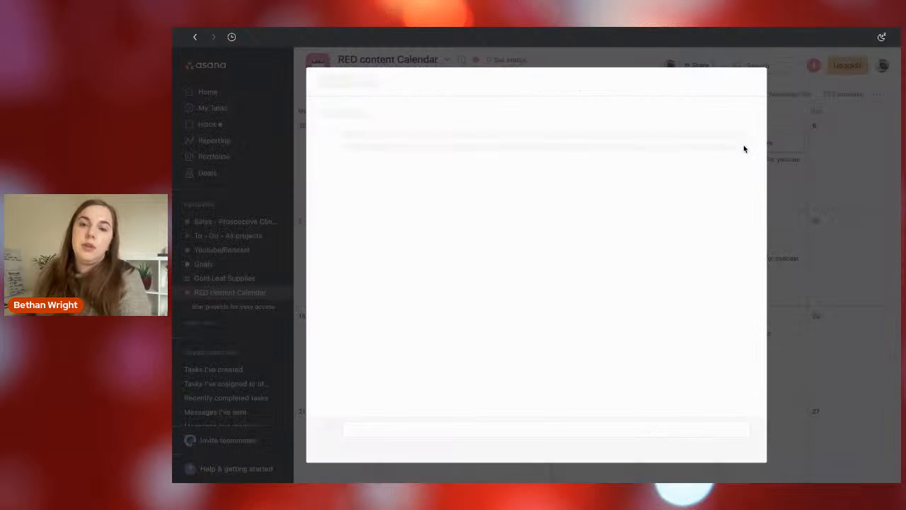
{"action": "left_click", "coordinate": [465, 114]}
{"action": "type", "text": "-"}
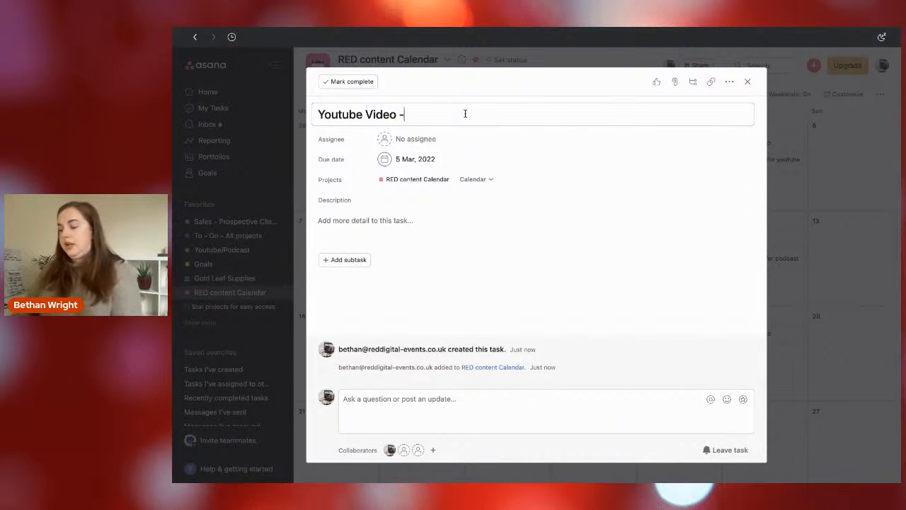
{"action": "type", "text": " TITLE Of "}
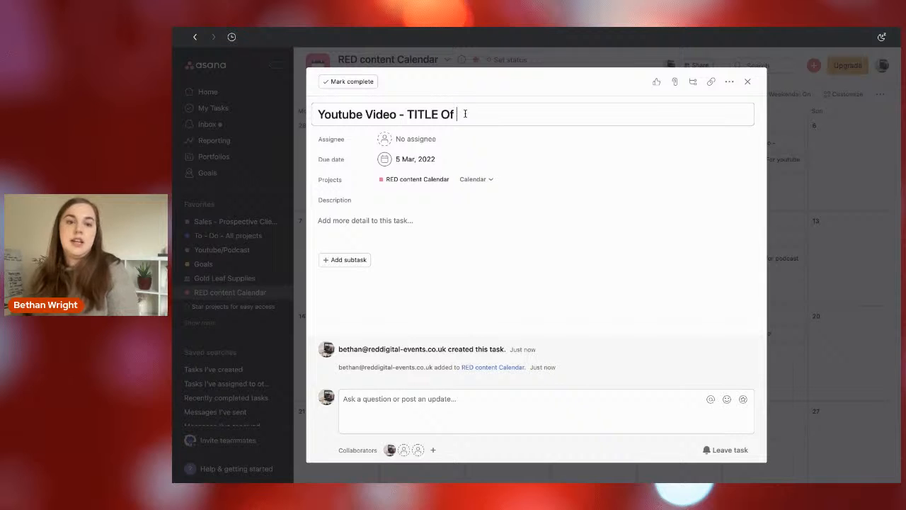
{"action": "type", "text": "VODEP"}
{"action": "key", "text": "BackSpace"}
{"action": "key", "text": "BackSpace"}
{"action": "key", "text": "BackSpace"}
{"action": "type", "text": "IDEO"}
Start a bulleted list in the task description with the items "Intro -" and "Top 5 email marketing tips".
{"action": "left_click", "coordinate": [338, 217]}
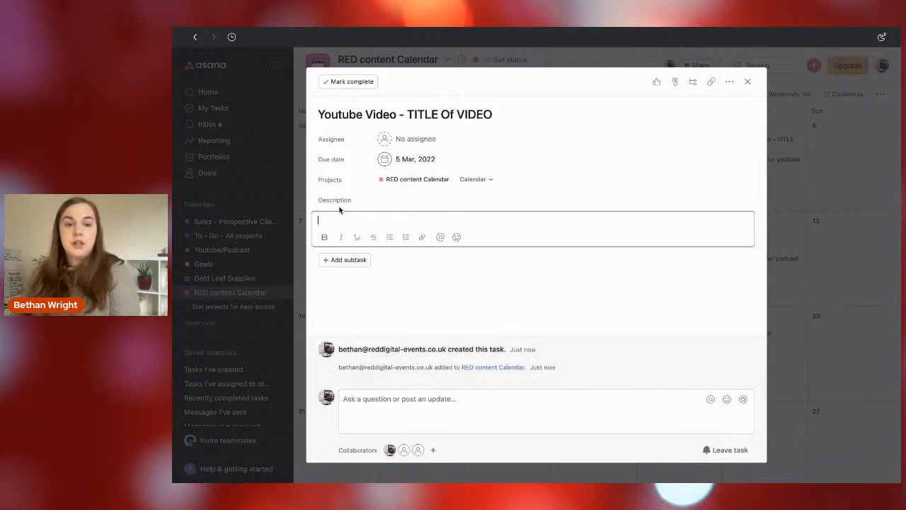
{"action": "left_click", "coordinate": [390, 237]}
{"action": "type", "text": "Intro -"}
{"action": "key", "text": "Return"}
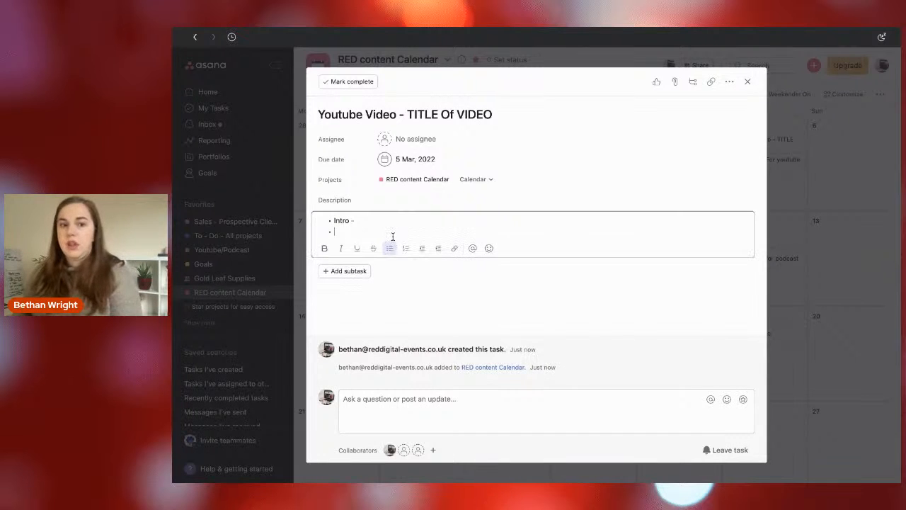
{"action": "type", "text": "Top 5 emai"}
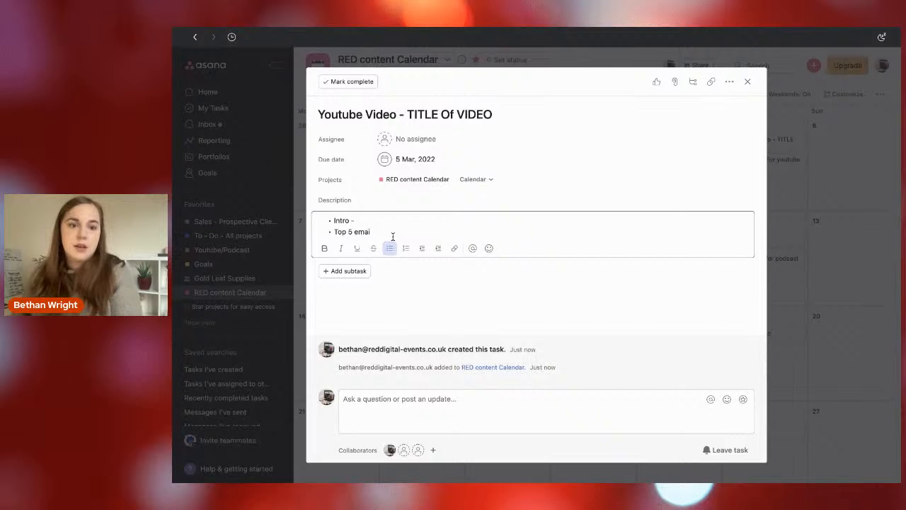
{"action": "type", "text": "l marketing tips"}
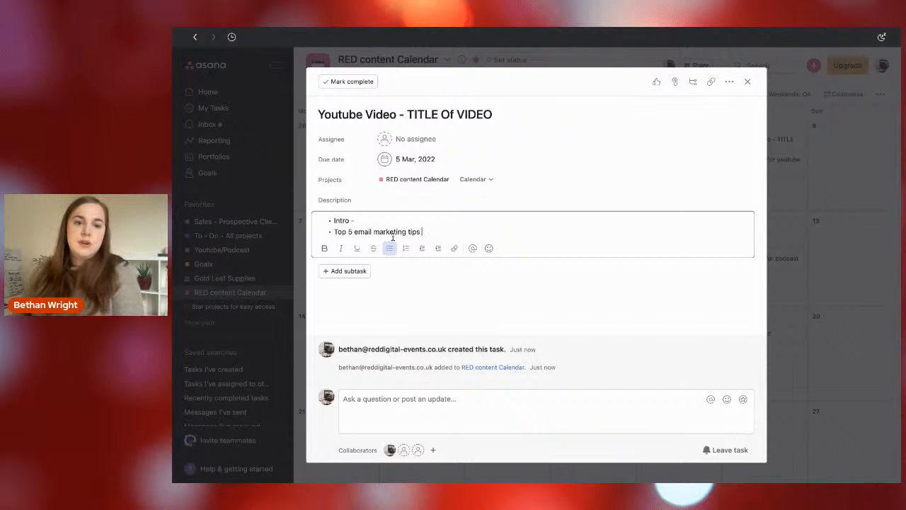
{"action": "key", "text": "Return"}
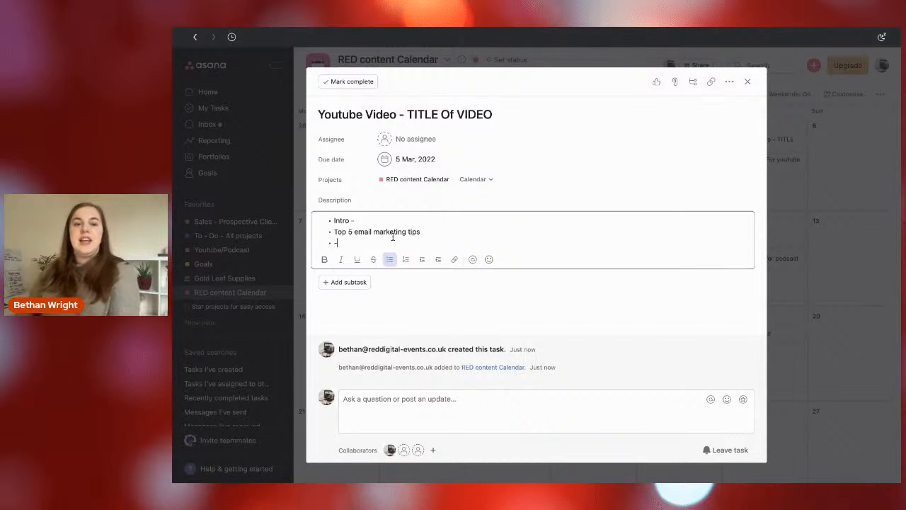
Add the bullet "1. Control your audience" below the email marketing tips line in the description.
{"action": "type", "text": "1"}
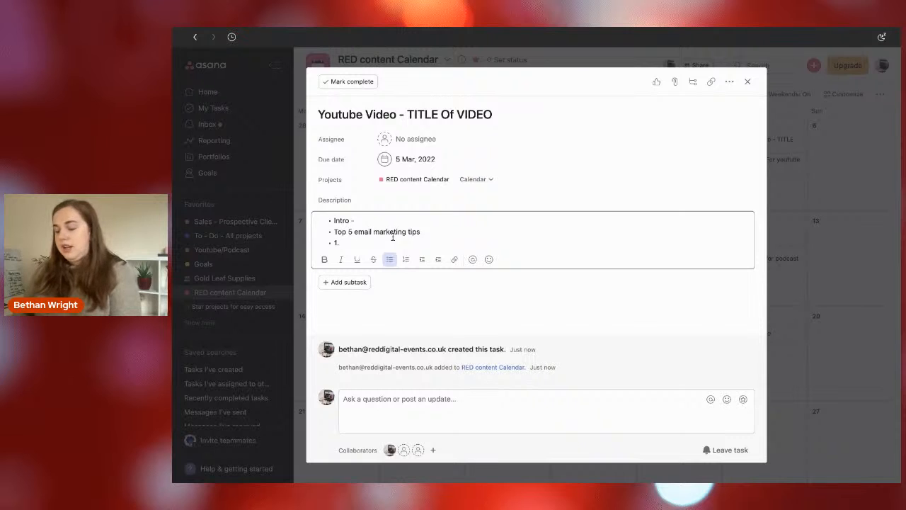
{"action": "type", "text": ". Contr"}
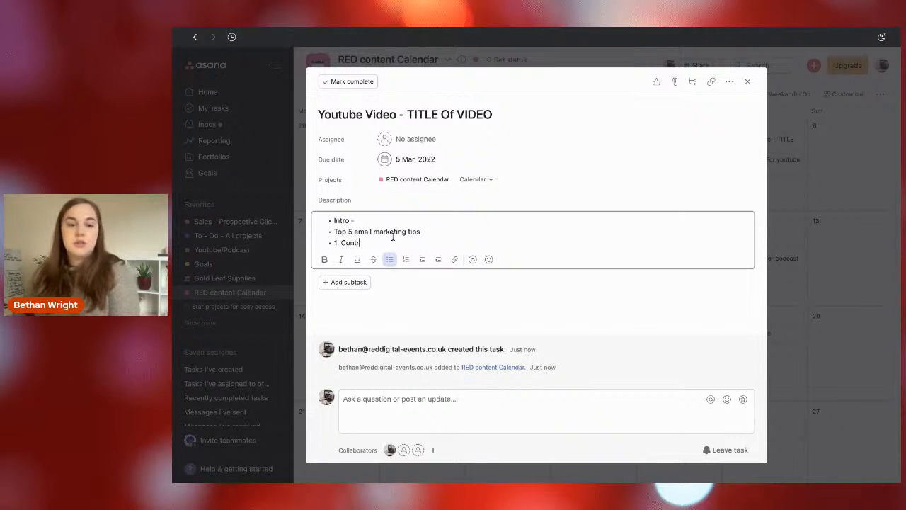
{"action": "type", "text": "ol your audience"}
{"action": "key", "text": "Return"}
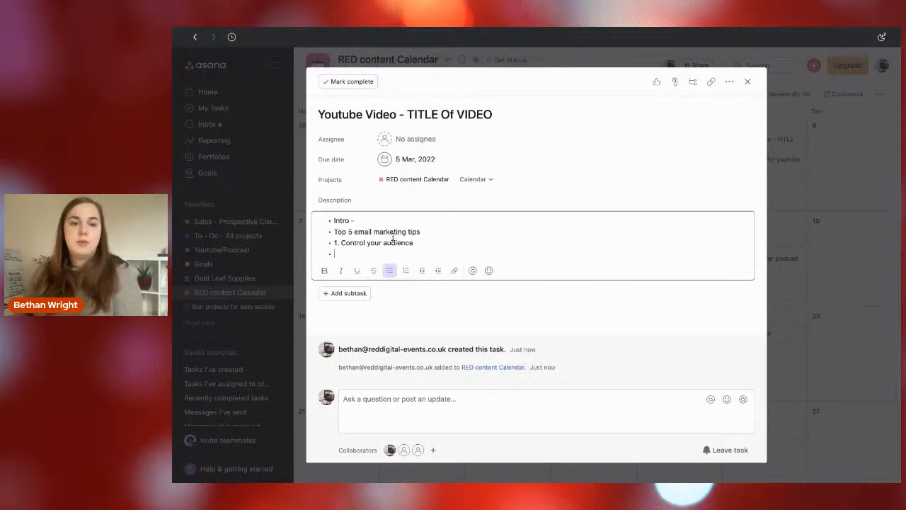
Add placeholder bullets "2.", "3.", "4." and "5." to the description, end the list and close the task.
{"action": "type", "text": "2."}
{"action": "key", "text": "Return"}
{"action": "type", "text": "3."}
{"action": "key", "text": "Return"}
{"action": "type", "text": "4."}
{"action": "key", "text": "Return"}
{"action": "type", "text": "5."}
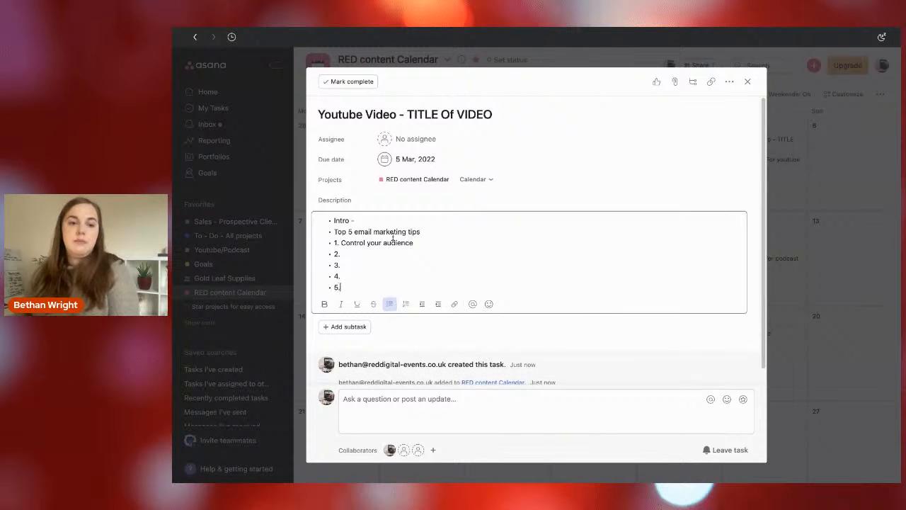
{"action": "key", "text": "Return"}
{"action": "key", "text": "Return"}
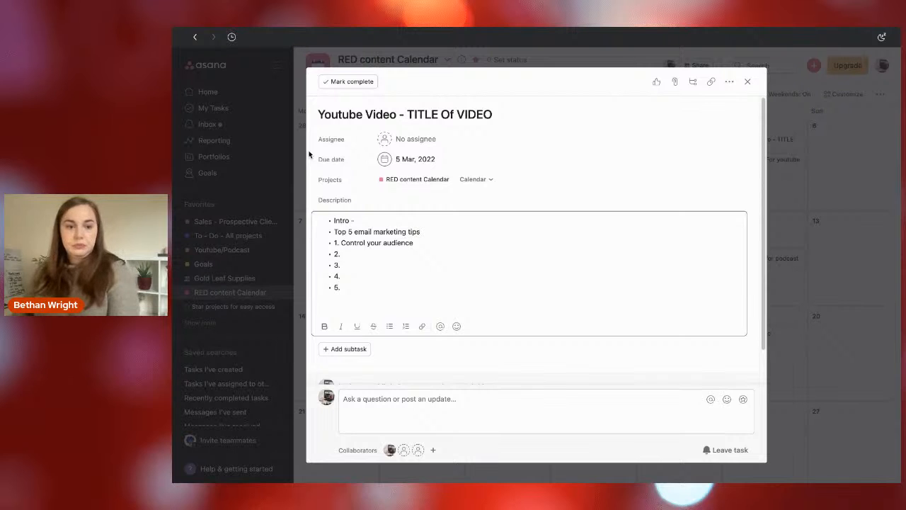
{"action": "left_click", "coordinate": [820, 191]}
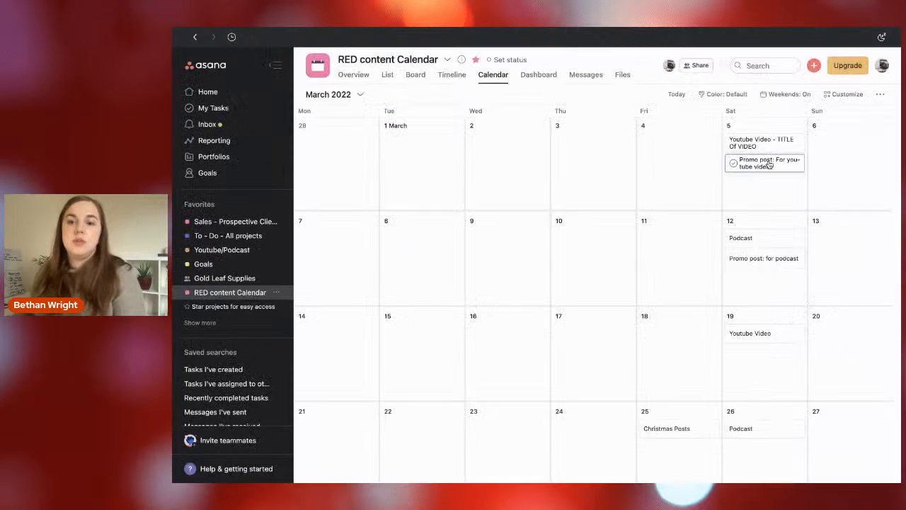
Describe the 5 March "Promo post: For youtube video" task as "New youtube video jsut went live I'd love you to see it!".
{"action": "left_click", "coordinate": [764, 162]}
{"action": "left_click", "coordinate": [382, 220]}
{"action": "type", "text": "New youtube video jsut went live I'd love you to see it!"}
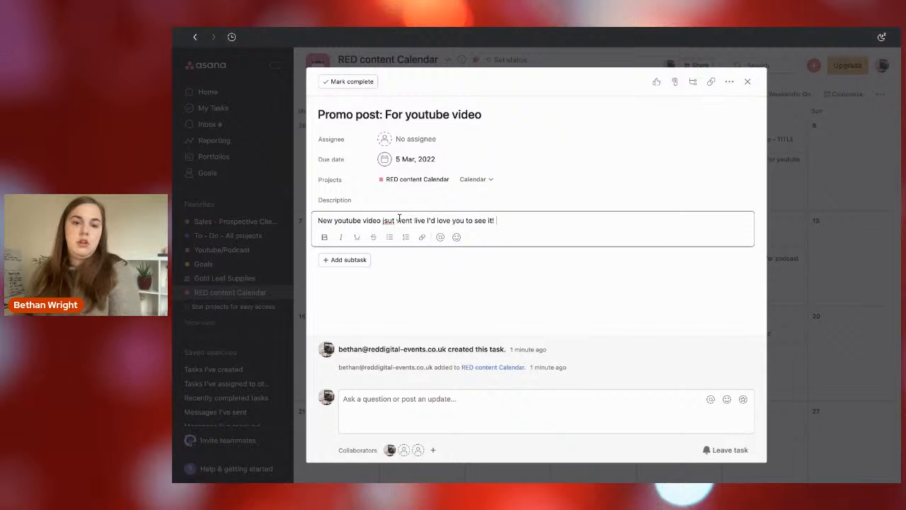
Correct "jsut" to "just" in the promo post description and start a new paragraph below the sentence.
{"action": "key", "text": "Return"}
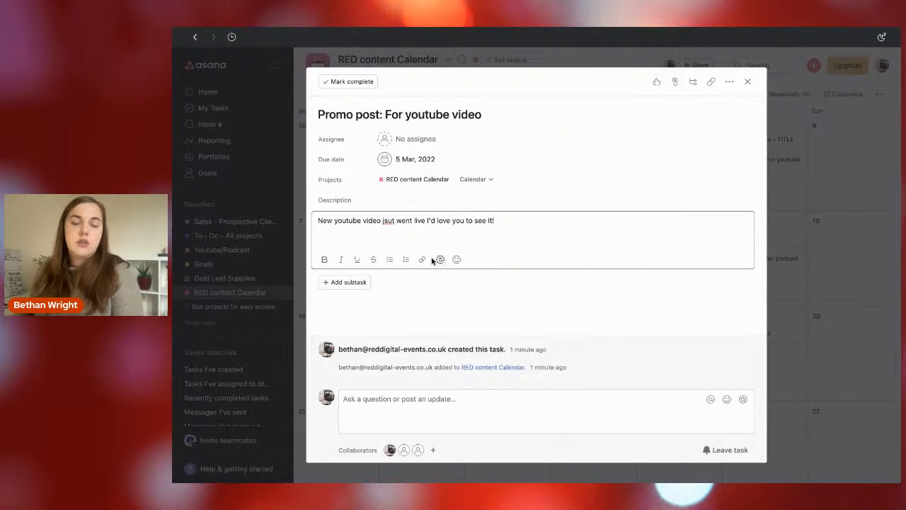
{"action": "key", "text": "BackSpace"}
{"action": "key", "text": "BackSpace"}
{"action": "type", "text": "us"}
{"action": "left_click", "coordinate": [398, 233]}
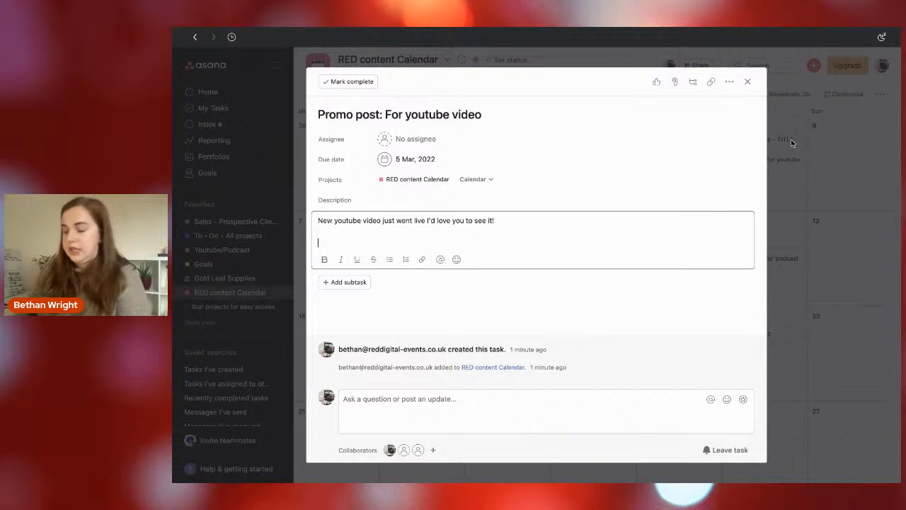
Add the line "Email marketing" to the promo post description and close the task.
{"action": "type", "text": "Email marketing"}
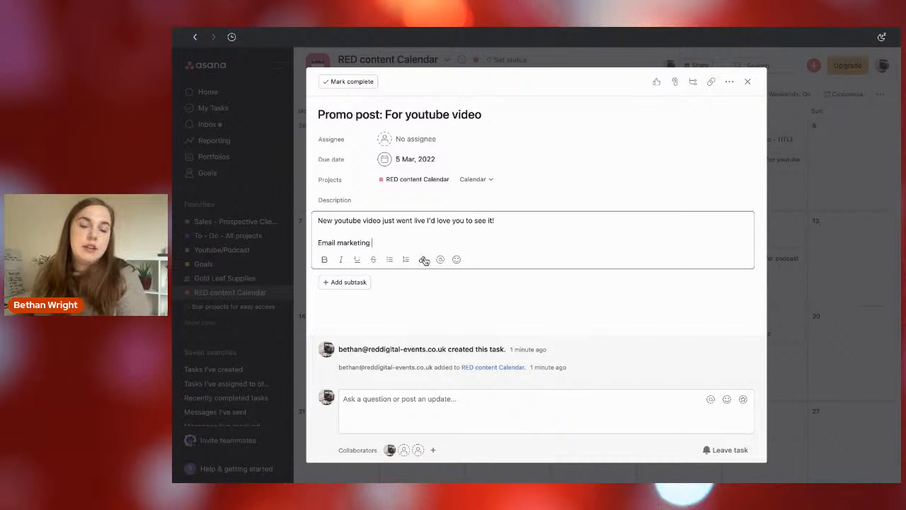
{"action": "left_click", "coordinate": [400, 309]}
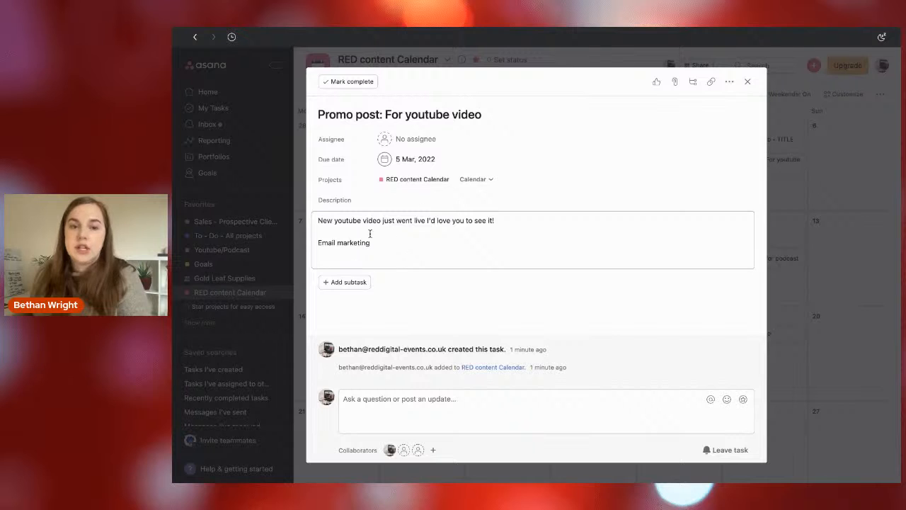
{"action": "left_click", "coordinate": [382, 241]}
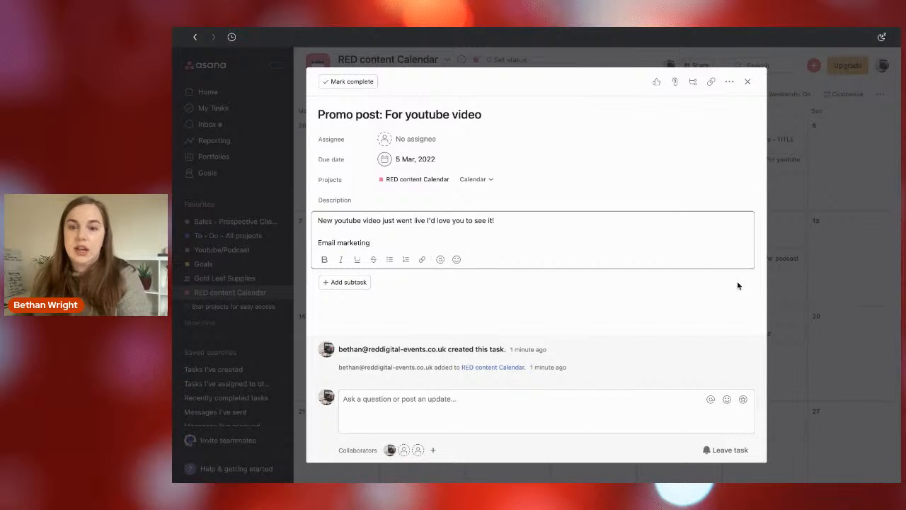
{"action": "left_click", "coordinate": [899, 278]}
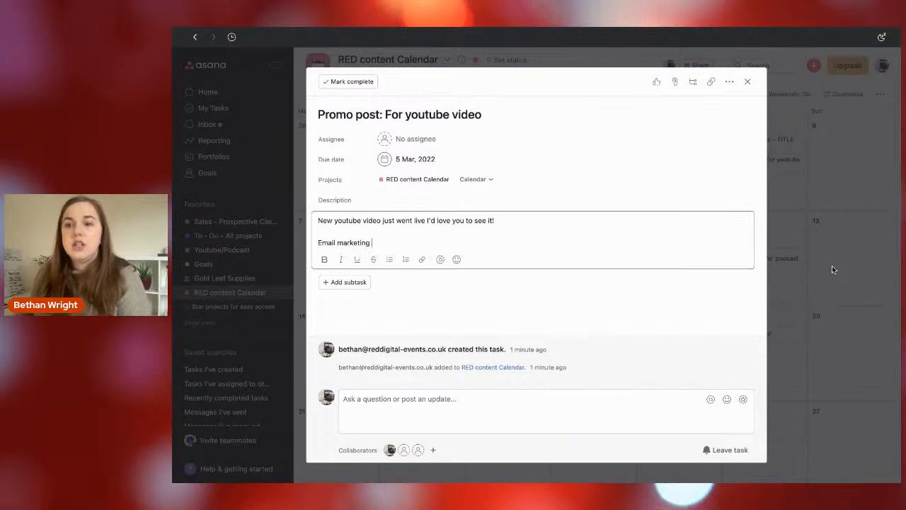
{"action": "left_click", "coordinate": [797, 264]}
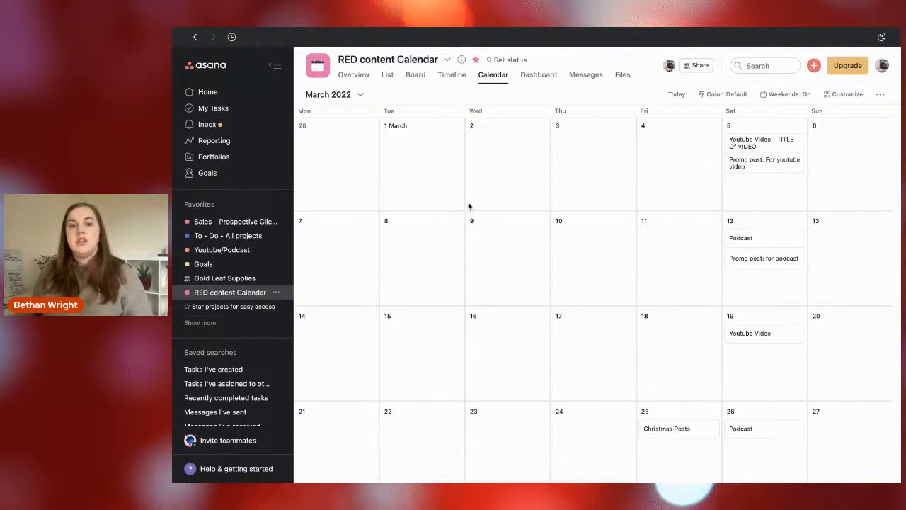
Add a task titled "Email Marketing" on 2 March in the calendar.
{"action": "left_click", "coordinate": [397, 144]}
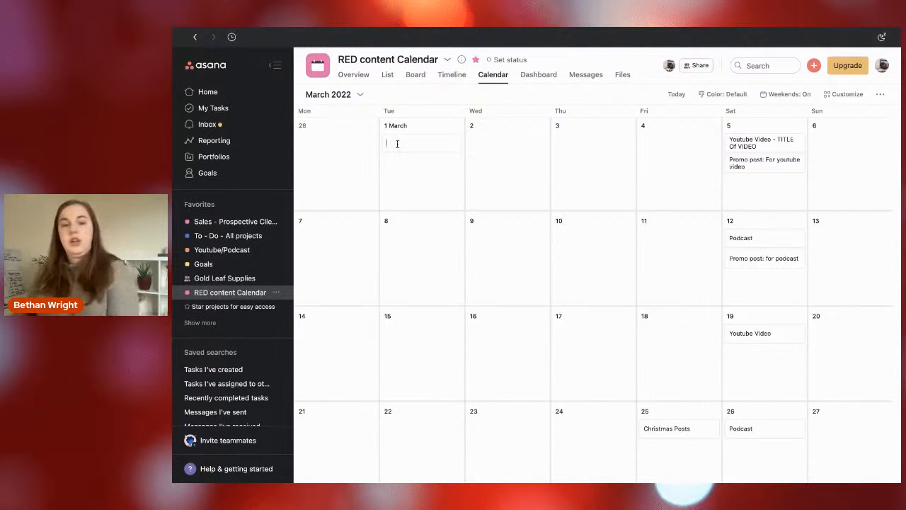
{"action": "left_click", "coordinate": [496, 145]}
{"action": "type", "text": "Email Marketing"}
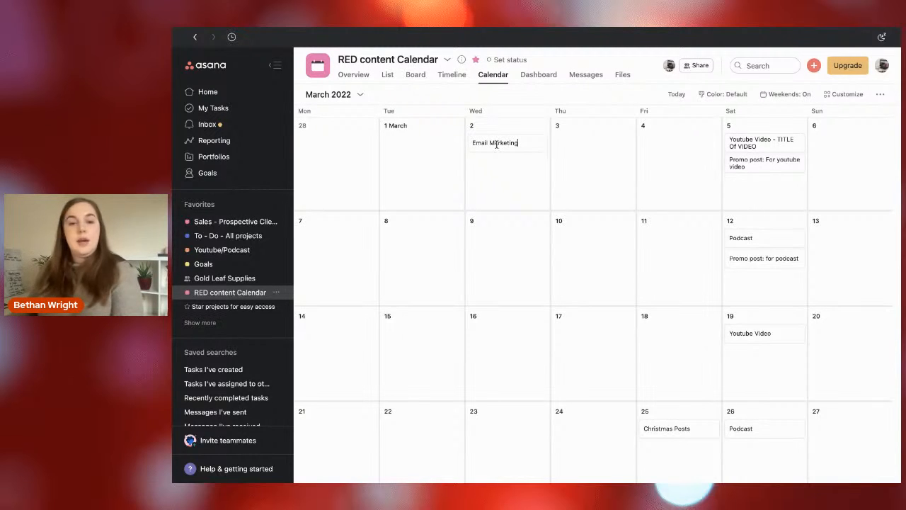
{"action": "key", "text": "Return"}
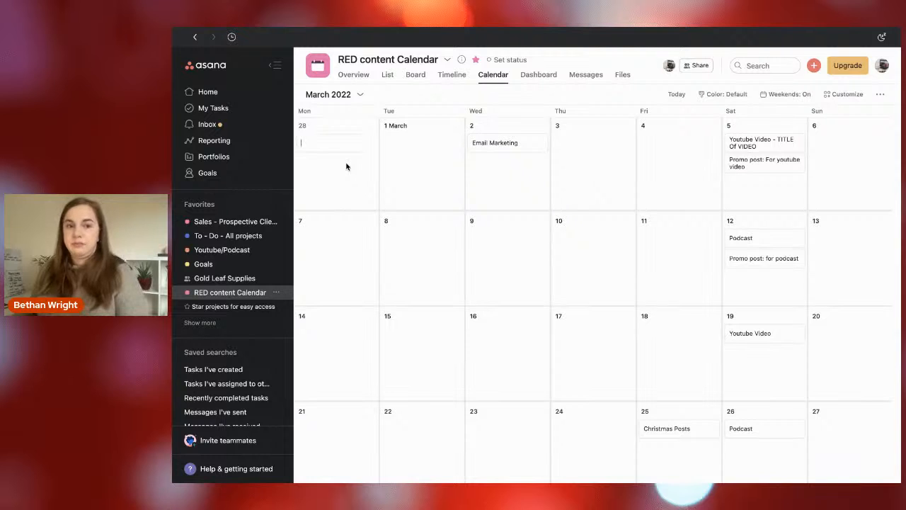
{"action": "left_click", "coordinate": [377, 191]}
Go back to December 2021 and review the full description of the 29 November "Email send out - December low analytics" task.
{"action": "scroll", "coordinate": [458, 180], "scroll_direction": "up", "scroll_amount": 15}
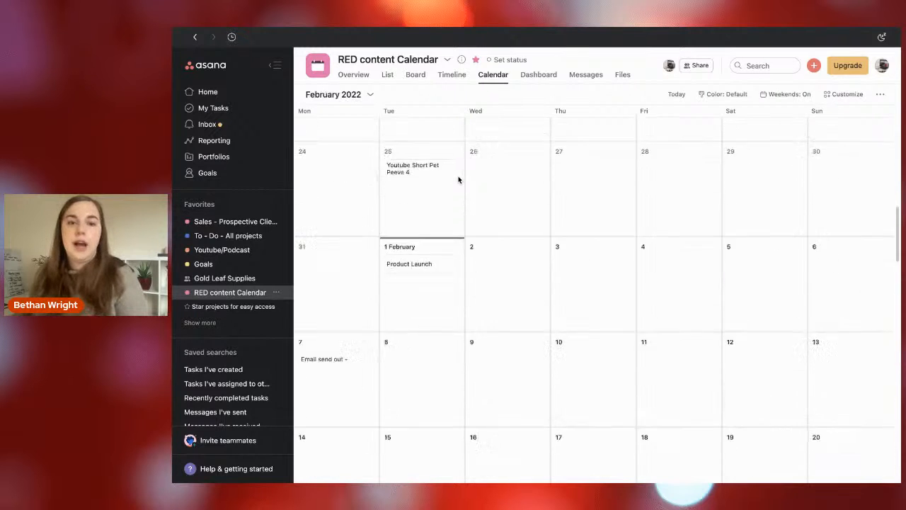
{"action": "scroll", "coordinate": [458, 179], "scroll_direction": "down", "scroll_amount": 3}
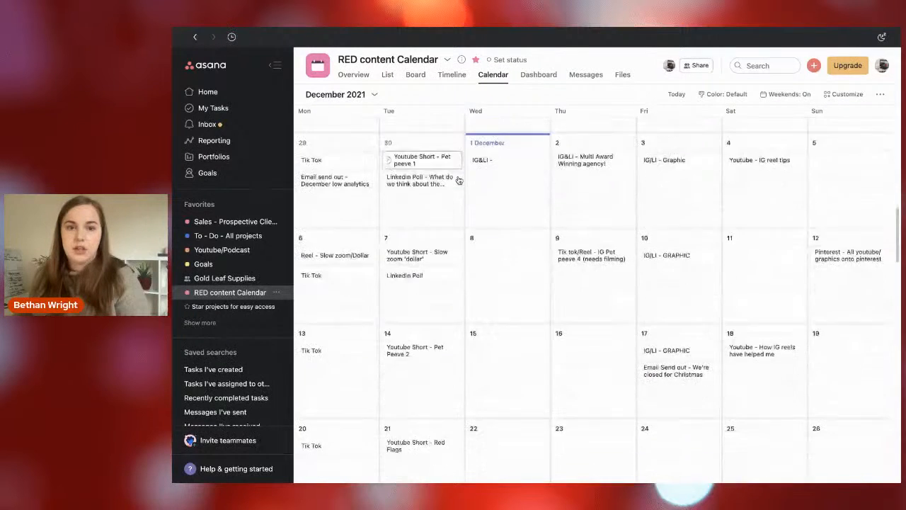
{"action": "scroll", "coordinate": [517, 138], "scroll_direction": "up", "scroll_amount": 1}
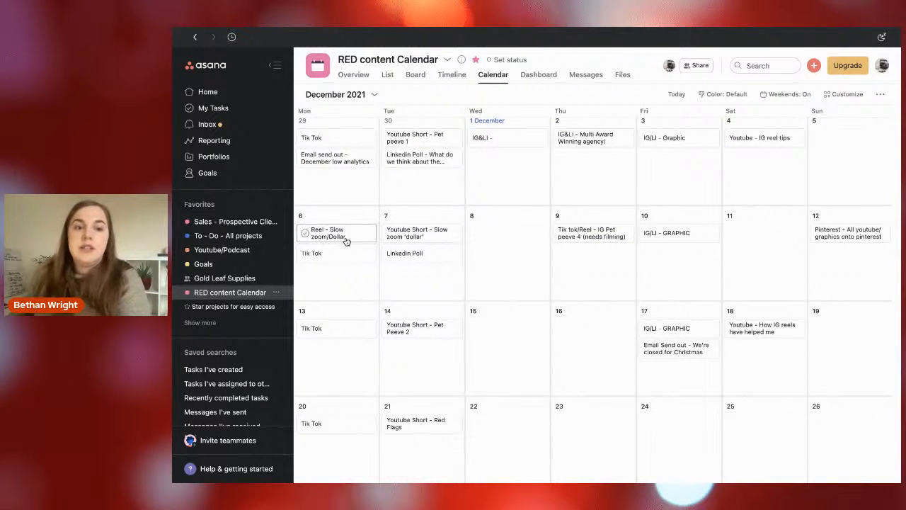
{"action": "left_click", "coordinate": [337, 158]}
{"action": "left_click_drag", "start_coordinate": [348, 220], "coordinate": [298, 168]}
{"action": "left_click", "coordinate": [432, 355]}
{"action": "scroll", "coordinate": [432, 355], "scroll_direction": "down", "scroll_amount": 1}
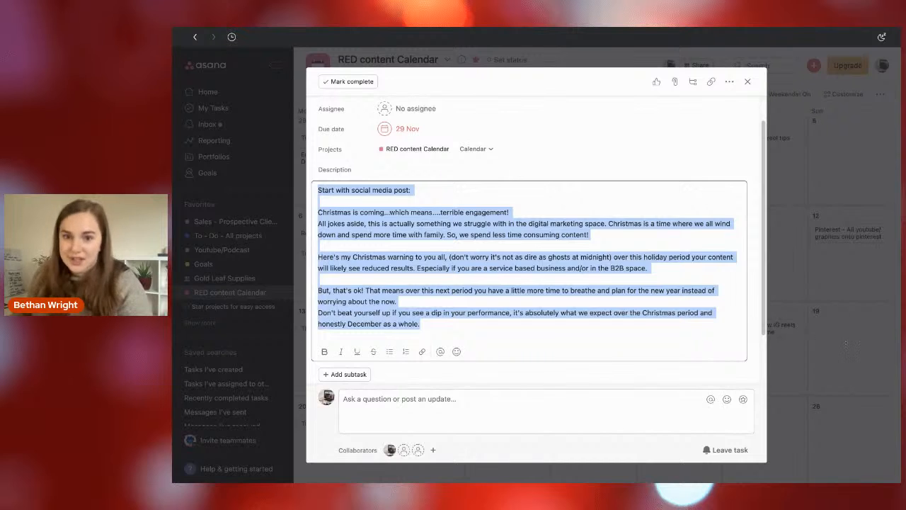
{"action": "left_click", "coordinate": [845, 342]}
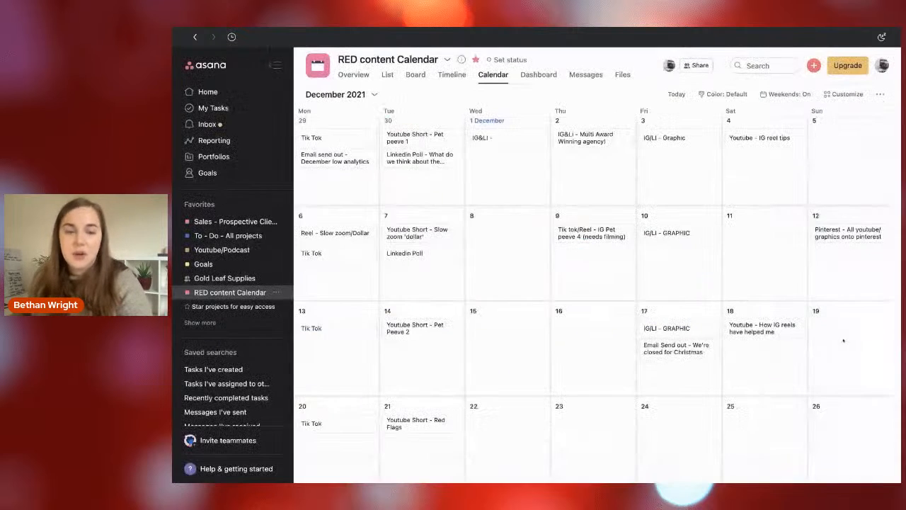
Reopen the 29 November email send out task, examine its title and the social media post text, and close it.
{"action": "left_click", "coordinate": [343, 159]}
{"action": "left_click_drag", "start_coordinate": [333, 114], "coordinate": [548, 124]}
{"action": "left_click", "coordinate": [548, 124]}
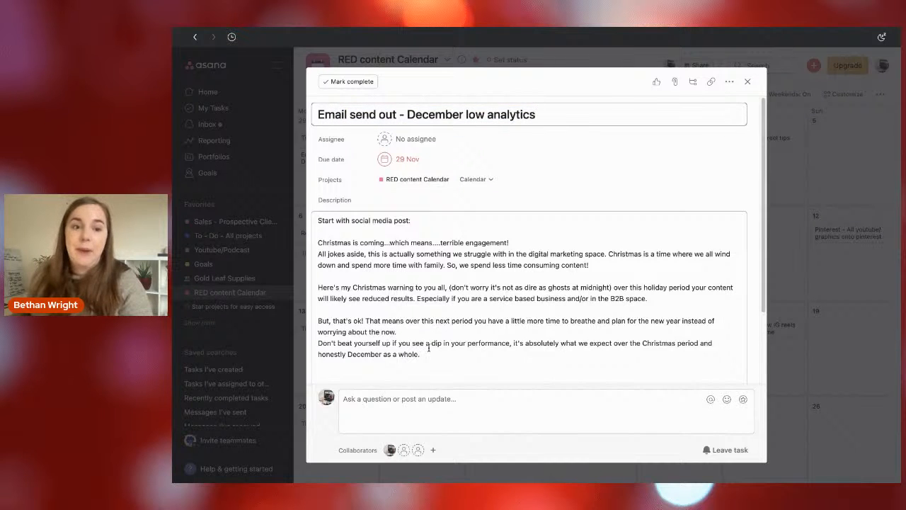
{"action": "left_click", "coordinate": [439, 327]}
{"action": "left_click_drag", "start_coordinate": [431, 344], "coordinate": [301, 226]}
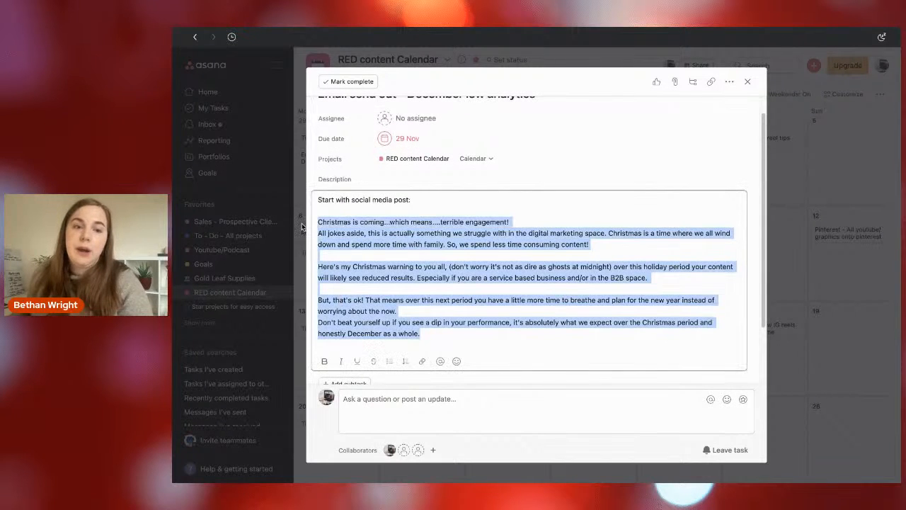
{"action": "left_click", "coordinate": [468, 283]}
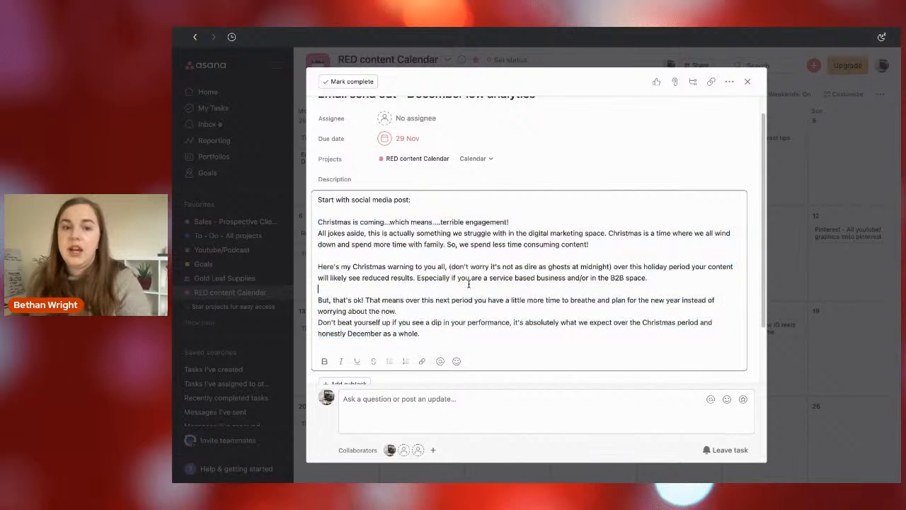
{"action": "left_click", "coordinate": [785, 313]}
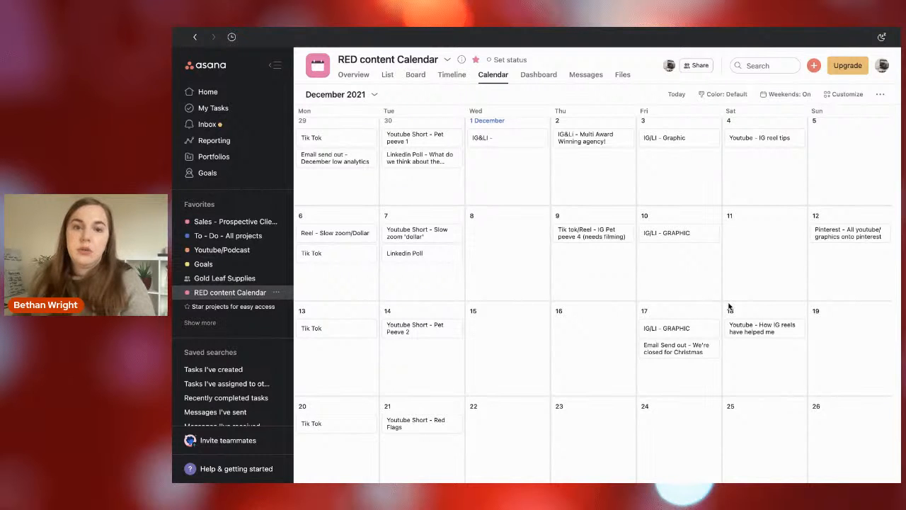
Switch to the RED Content Schedule spreadsheet in Google Sheets and open its "Strategy & Ideal Customer" sheet.
{"action": "scroll", "coordinate": [532, 269], "scroll_direction": "up", "scroll_amount": 1}
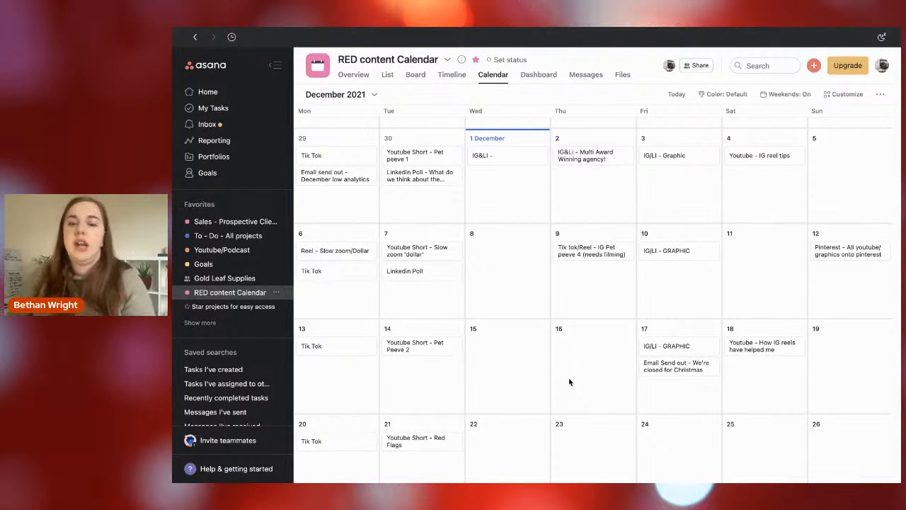
{"action": "key", "text": "ctrl+Right"}
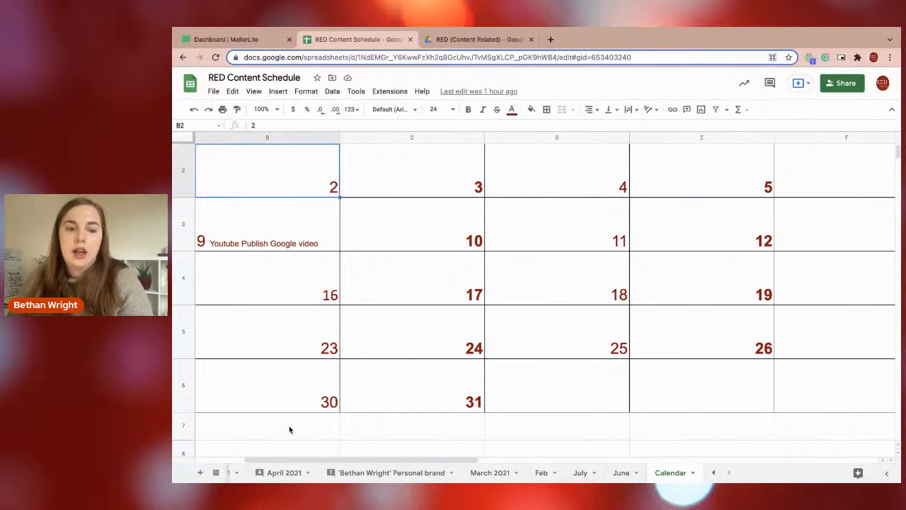
{"action": "left_click", "coordinate": [713, 472]}
{"action": "left_click", "coordinate": [713, 472]}
{"action": "left_click", "coordinate": [714, 473]}
{"action": "left_click", "coordinate": [714, 472]}
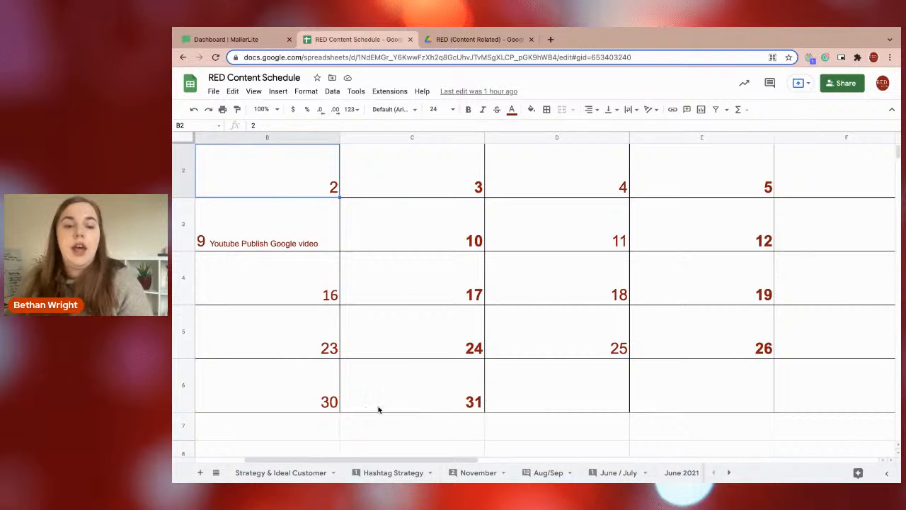
{"action": "mouse_move", "coordinate": [259, 473]}
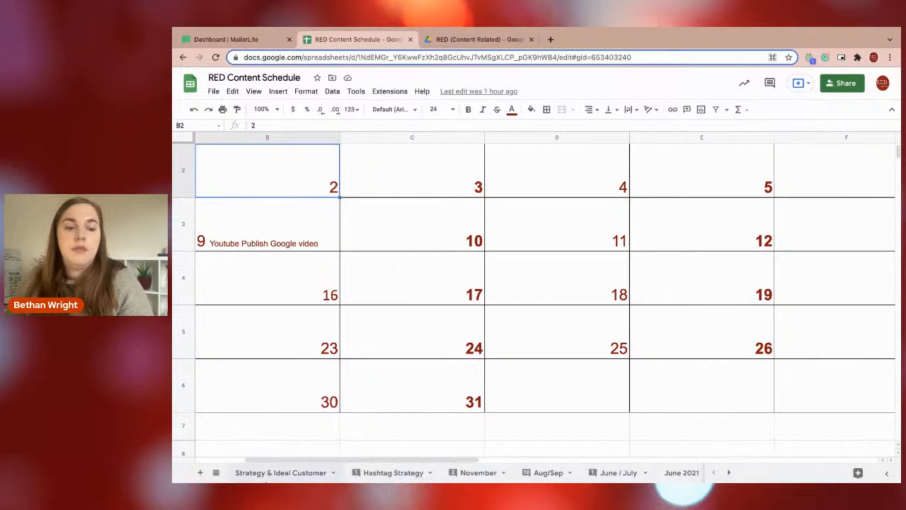
{"action": "left_click", "coordinate": [266, 473]}
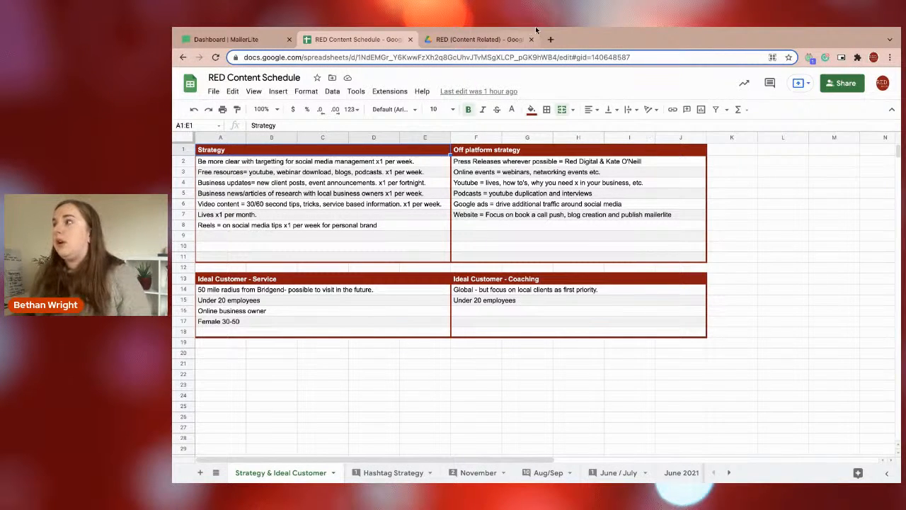
Examine the "Ideal Customer - Service" criteria and the entries listed under "Strategy".
{"action": "mouse_move", "coordinate": [583, 30]}
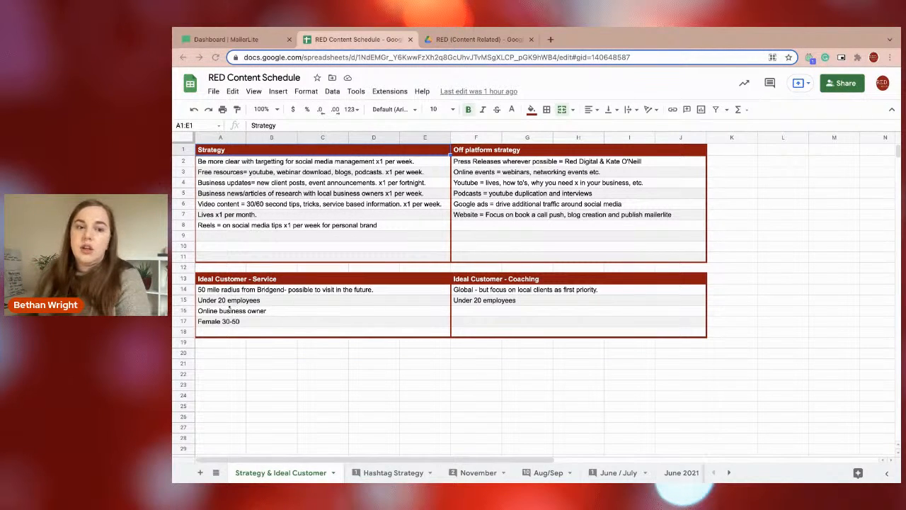
{"action": "left_click_drag", "start_coordinate": [229, 291], "coordinate": [358, 330]}
{"action": "left_click", "coordinate": [384, 328]}
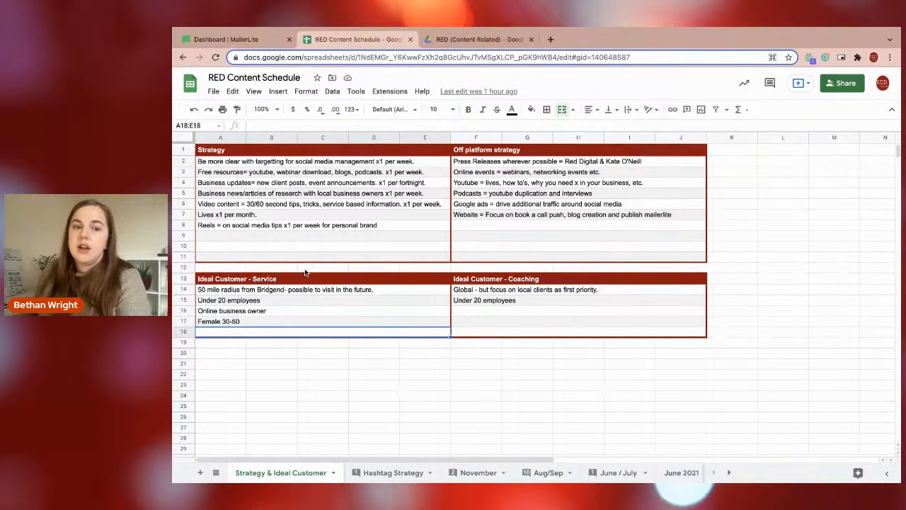
{"action": "left_click", "coordinate": [241, 162]}
{"action": "left_click_drag", "start_coordinate": [242, 162], "coordinate": [261, 240]}
{"action": "left_click", "coordinate": [262, 241]}
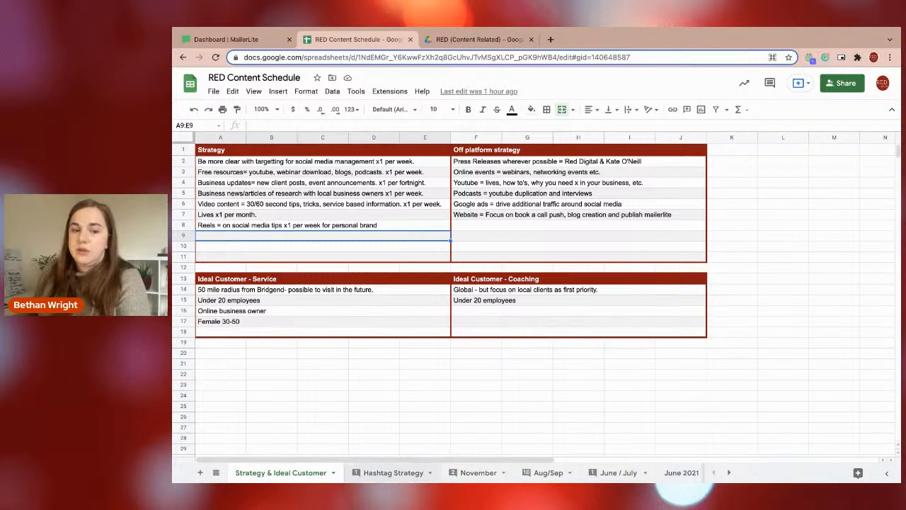
Open the "Hashtag Strategy" sheet and examine the hashtags in the under 50k, 100-200k and 200-500k columns.
{"action": "left_click", "coordinate": [383, 474]}
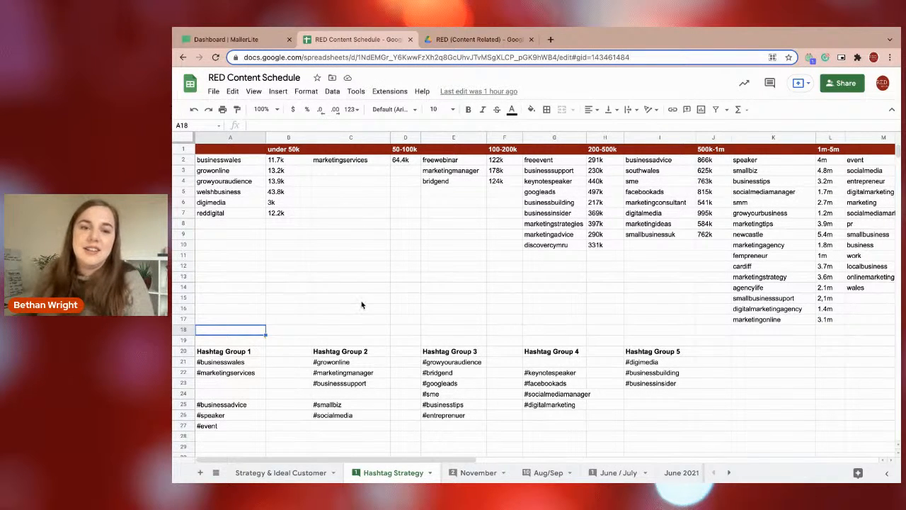
{"action": "left_click_drag", "start_coordinate": [235, 162], "coordinate": [226, 204]}
{"action": "left_click", "coordinate": [226, 212]}
{"action": "left_click_drag", "start_coordinate": [441, 164], "coordinate": [438, 183]}
{"action": "left_click_drag", "start_coordinate": [552, 161], "coordinate": [549, 249]}
{"action": "left_click", "coordinate": [549, 254]}
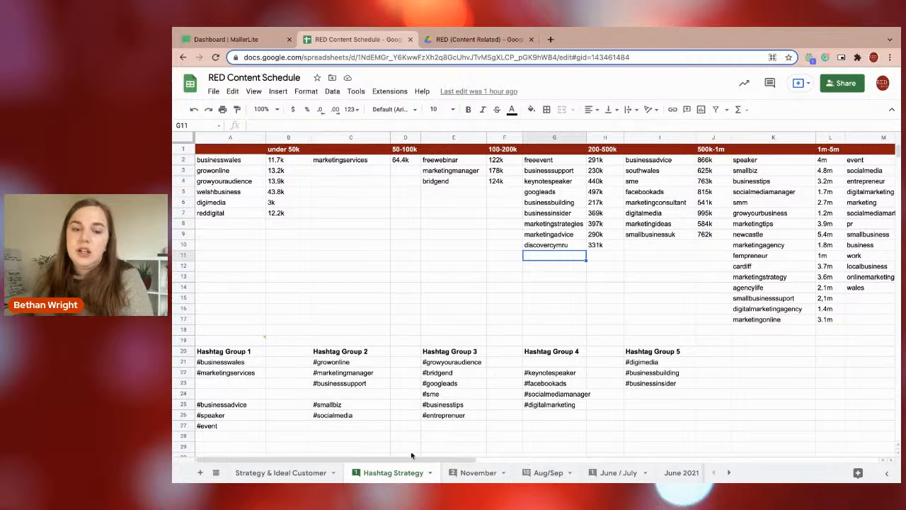
Open the "November" sheet and examine the post types and content of the 25 and 26 November entries.
{"action": "mouse_move", "coordinate": [489, 481]}
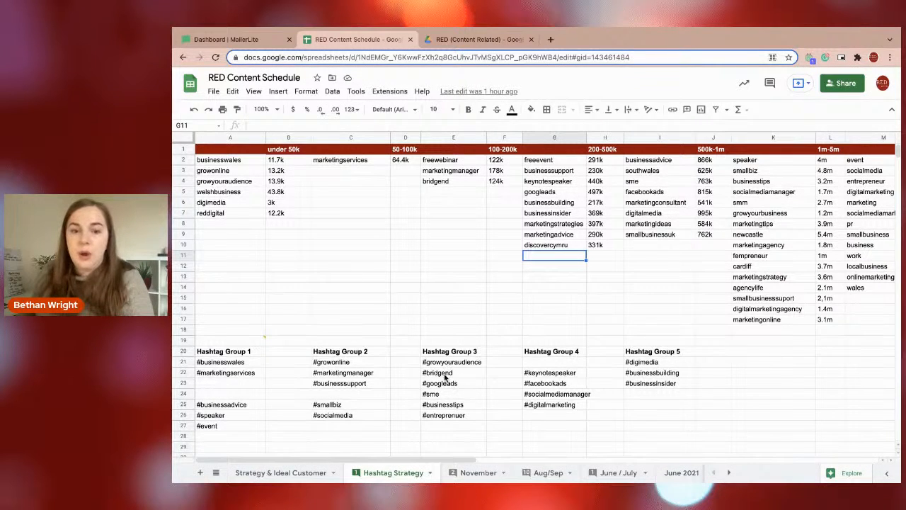
{"action": "left_click", "coordinate": [480, 471]}
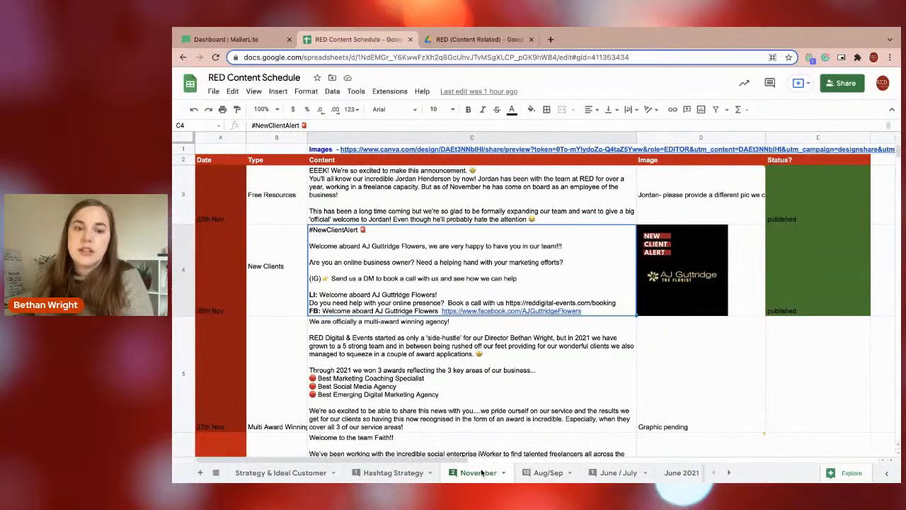
{"action": "left_click", "coordinate": [351, 195]}
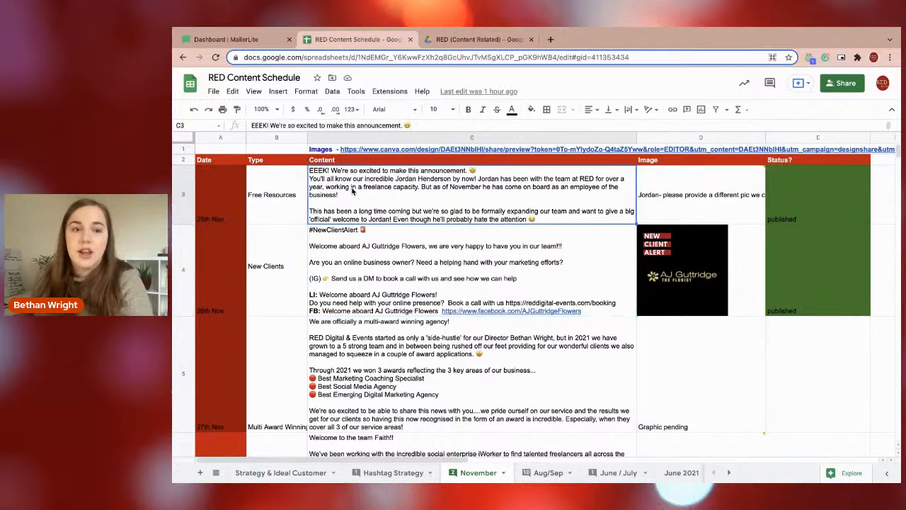
{"action": "left_click", "coordinate": [305, 206]}
{"action": "left_click", "coordinate": [284, 277]}
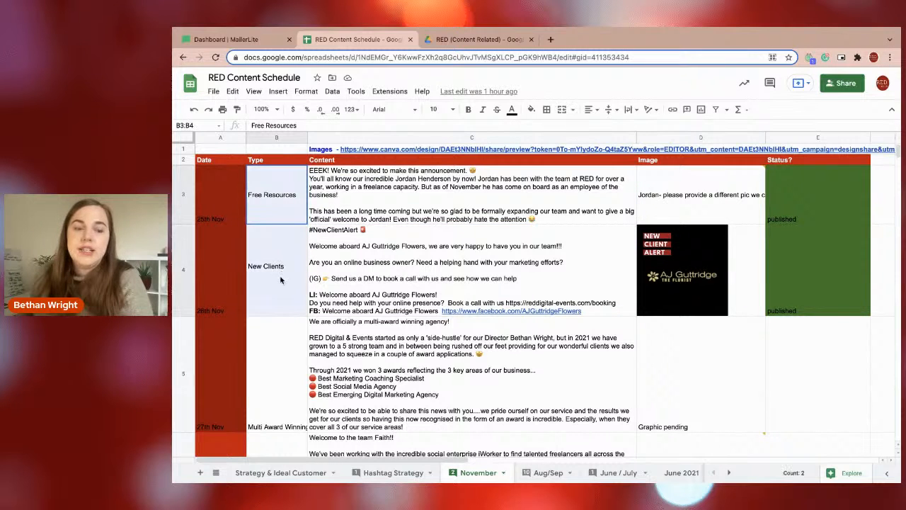
{"action": "mouse_move", "coordinate": [489, 266]}
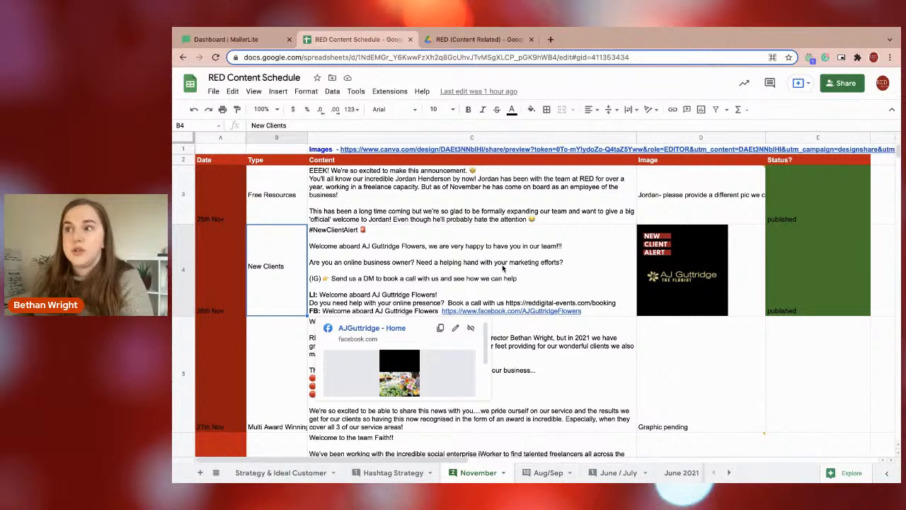
{"action": "left_click", "coordinate": [504, 269]}
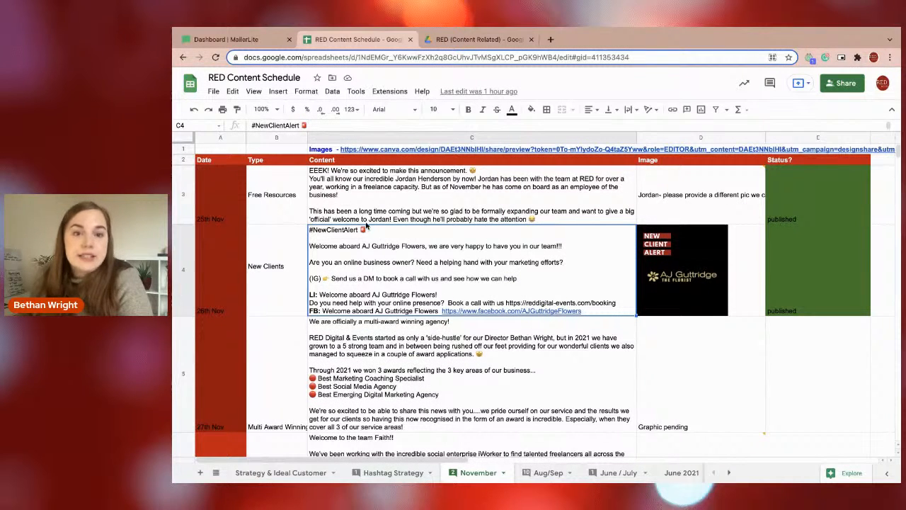
Switch to MailerLite and start creating a new campaign from the Campaigns page.
{"action": "left_click", "coordinate": [221, 42]}
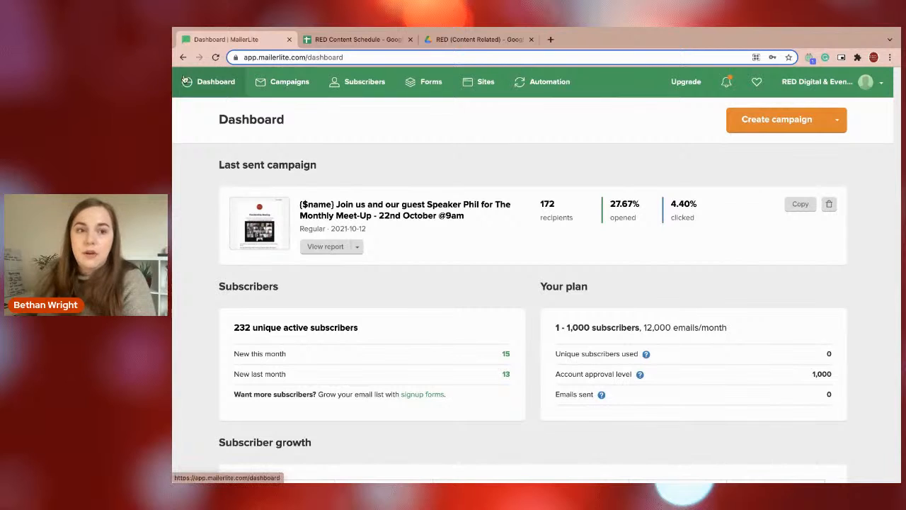
{"action": "left_click", "coordinate": [295, 83]}
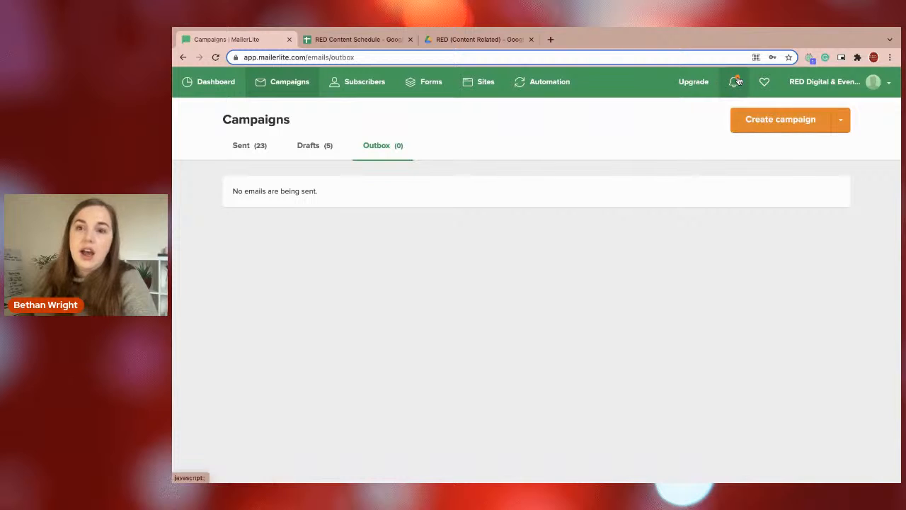
{"action": "left_click", "coordinate": [768, 126]}
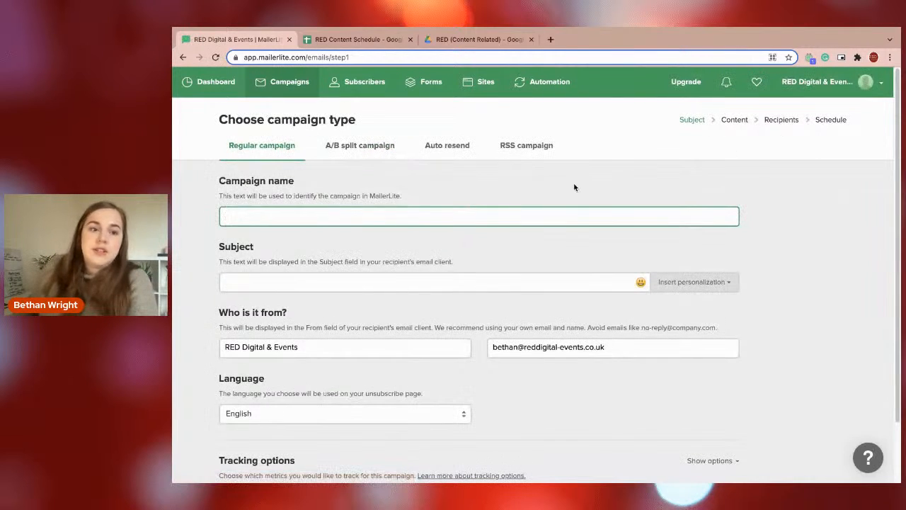
Name the regular campaign "Christmas Warning - reduced analytics".
{"action": "left_click", "coordinate": [322, 211]}
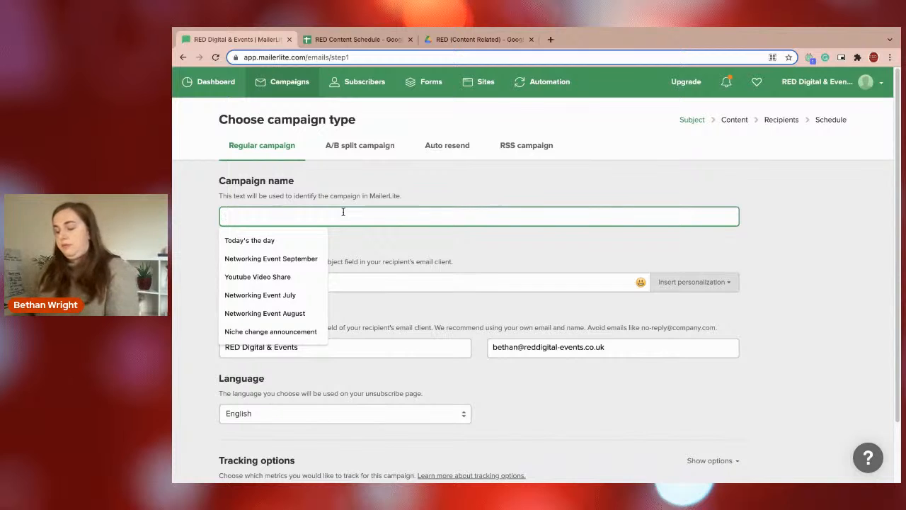
{"action": "type", "text": "Christmas"}
{"action": "type", "text": " G"}
{"action": "key", "text": "BackSpace"}
{"action": "type", "text": "Warning - reduce"}
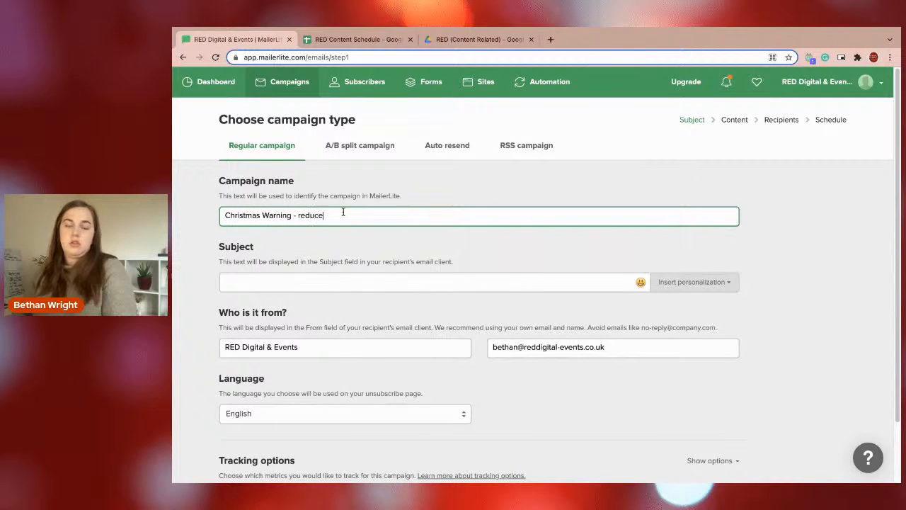
{"action": "type", "text": "d analytics"}
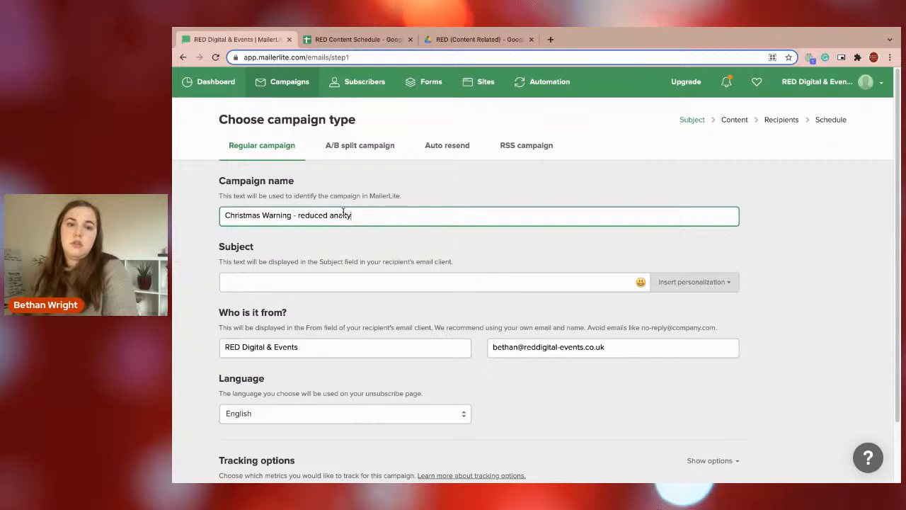
Begin the email subject with "Warning!".
{"action": "left_click", "coordinate": [278, 285]}
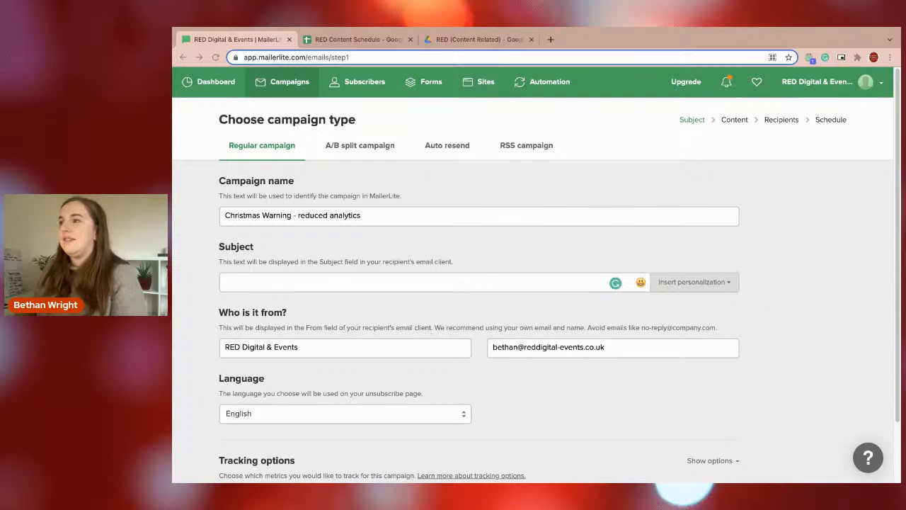
{"action": "left_click", "coordinate": [274, 280]}
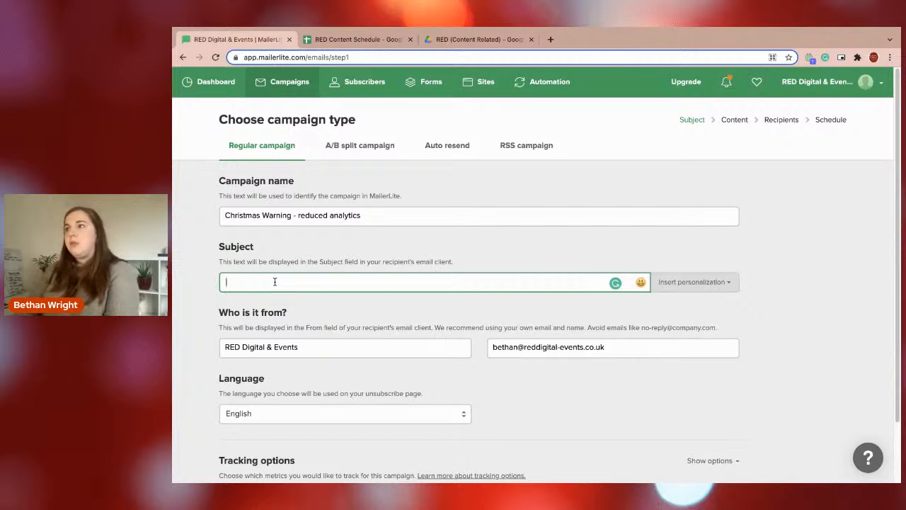
{"action": "type", "text": "Warning!"}
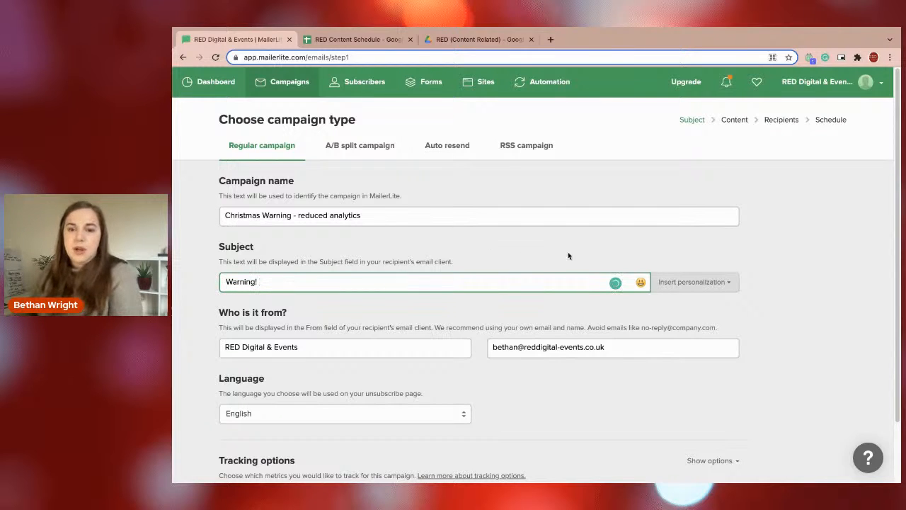
Find the warning sign emoji among the symbol emojis and add it after "Warning!" in the subject.
{"action": "left_click", "coordinate": [641, 282]}
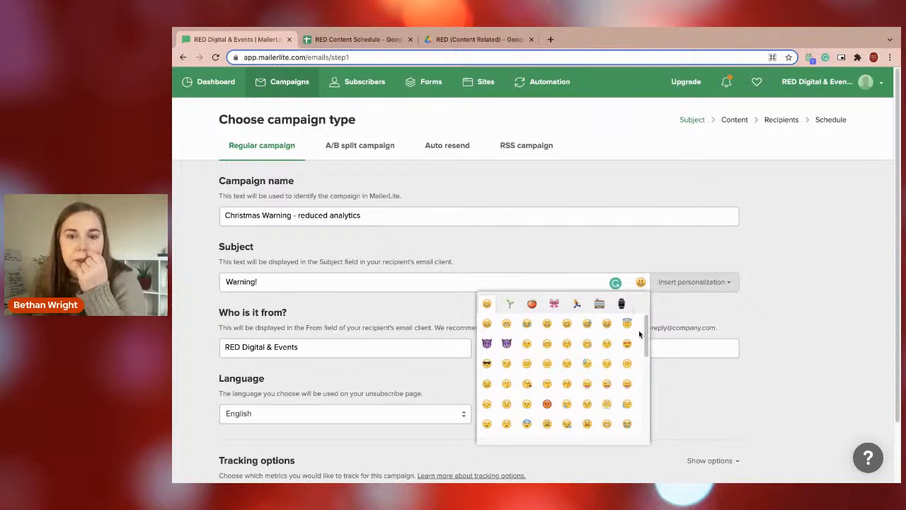
{"action": "left_click", "coordinate": [620, 303]}
{"action": "scroll", "coordinate": [560, 367], "scroll_direction": "down", "scroll_amount": 5}
{"action": "scroll", "coordinate": [559, 367], "scroll_direction": "down", "scroll_amount": 8}
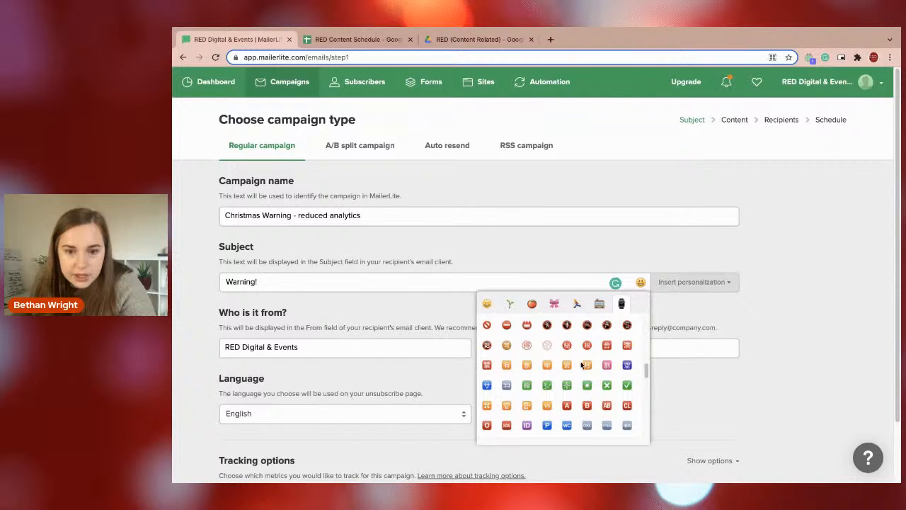
{"action": "scroll", "coordinate": [570, 386], "scroll_direction": "down", "scroll_amount": 1}
{"action": "scroll", "coordinate": [574, 375], "scroll_direction": "up", "scroll_amount": 3}
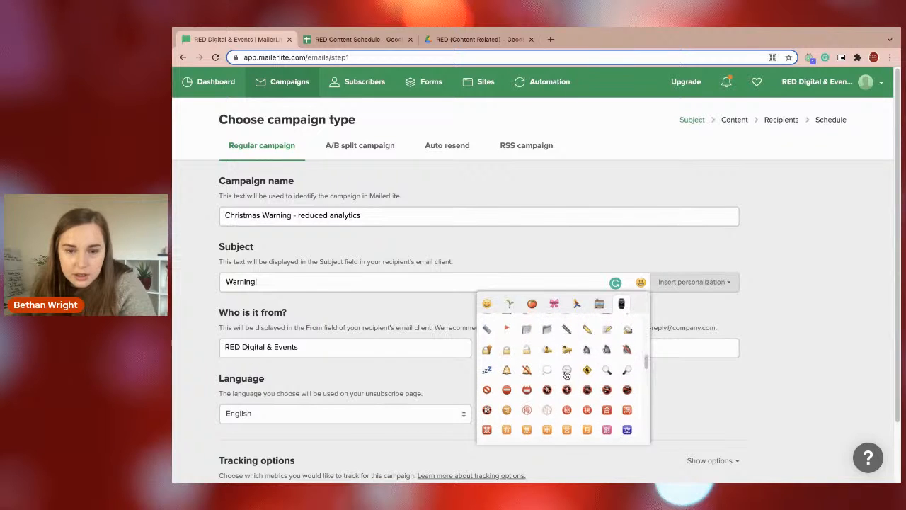
{"action": "scroll", "coordinate": [567, 380], "scroll_direction": "down", "scroll_amount": 3}
{"action": "scroll", "coordinate": [567, 383], "scroll_direction": "down", "scroll_amount": 5}
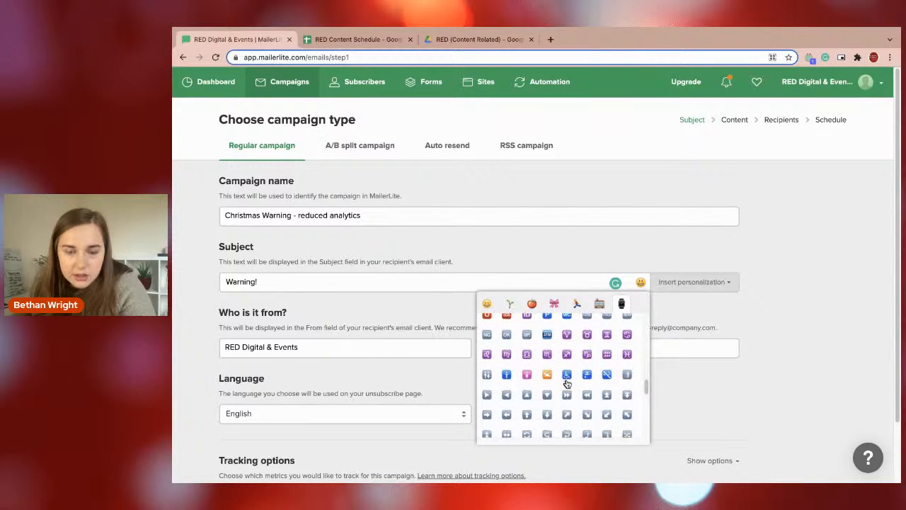
{"action": "scroll", "coordinate": [567, 383], "scroll_direction": "down", "scroll_amount": 4}
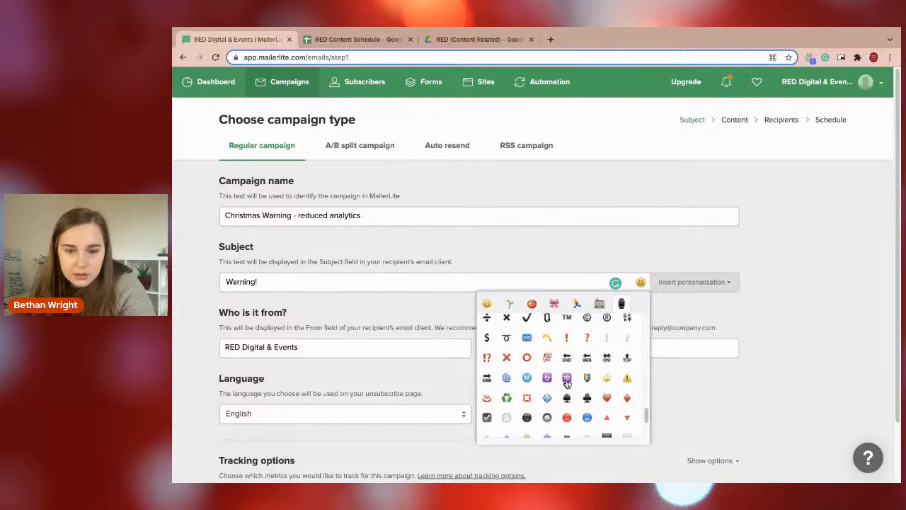
{"action": "left_click", "coordinate": [627, 380]}
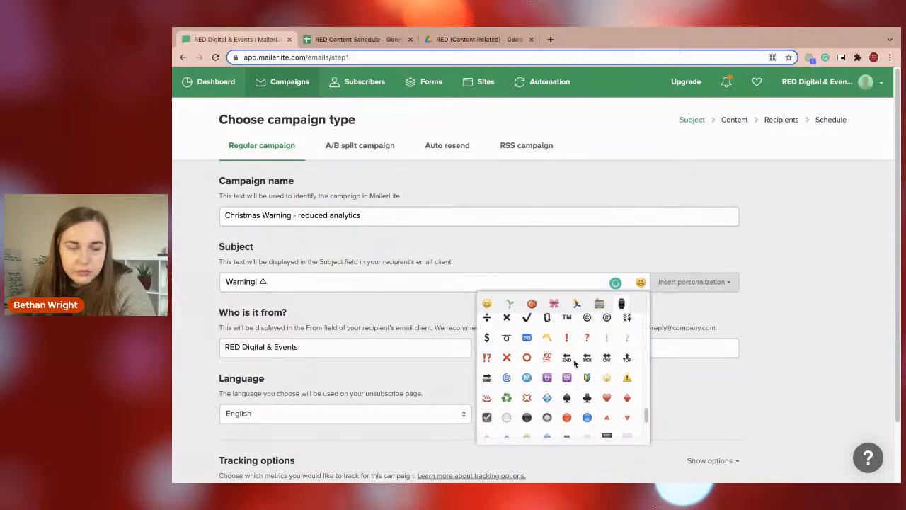
Complete the subject after the emoji with "Your analytics will SUCK in December!".
{"action": "left_click", "coordinate": [306, 286]}
{"action": "type", "text": "Your "}
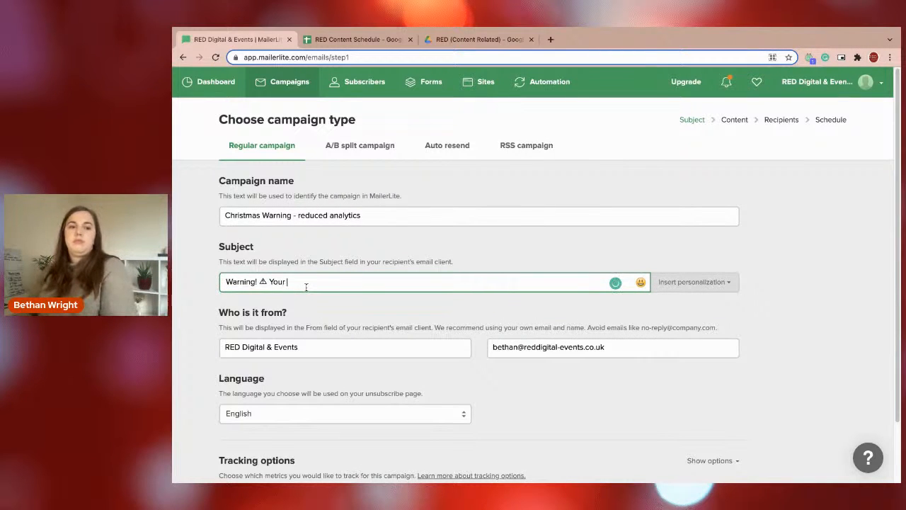
{"action": "type", "text": "analytics will"}
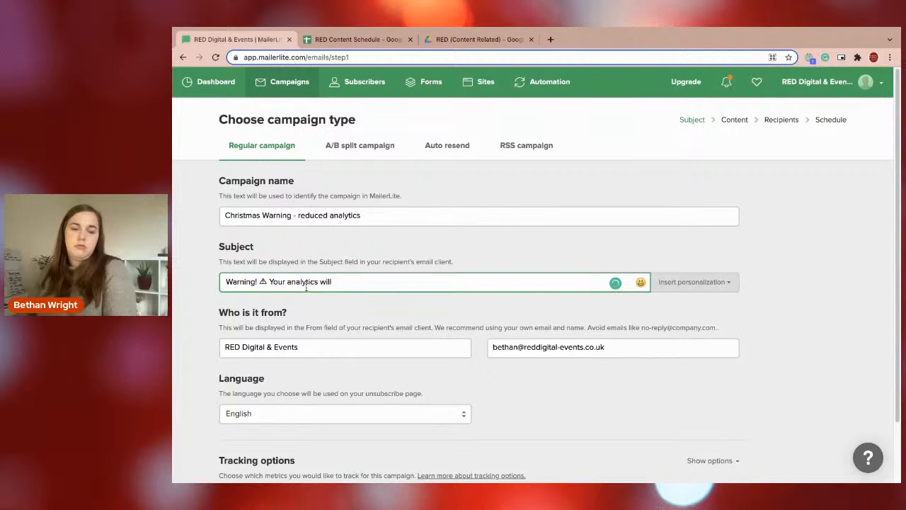
{"action": "type", "text": " SUCK in December!"}
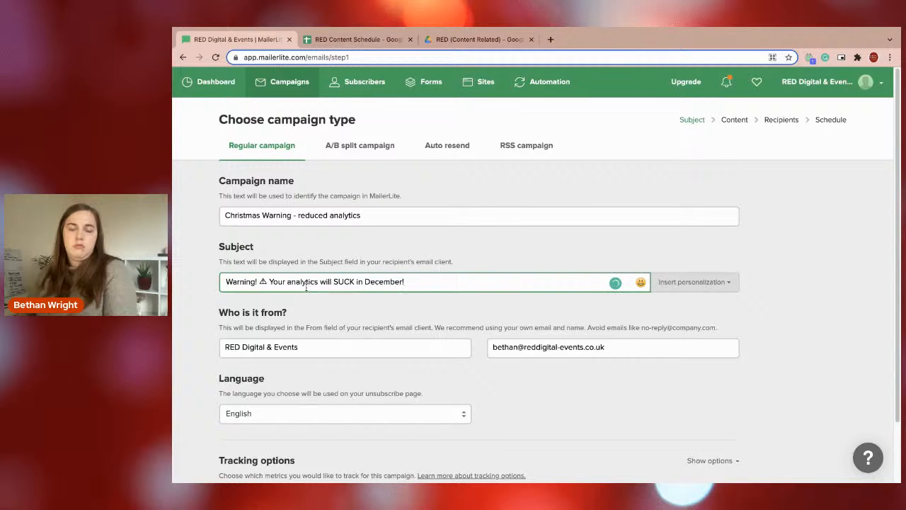
Proceed to the campaign's content and create a new email design with the Drag & drop editor.
{"action": "scroll", "coordinate": [476, 339], "scroll_direction": "down", "scroll_amount": 1}
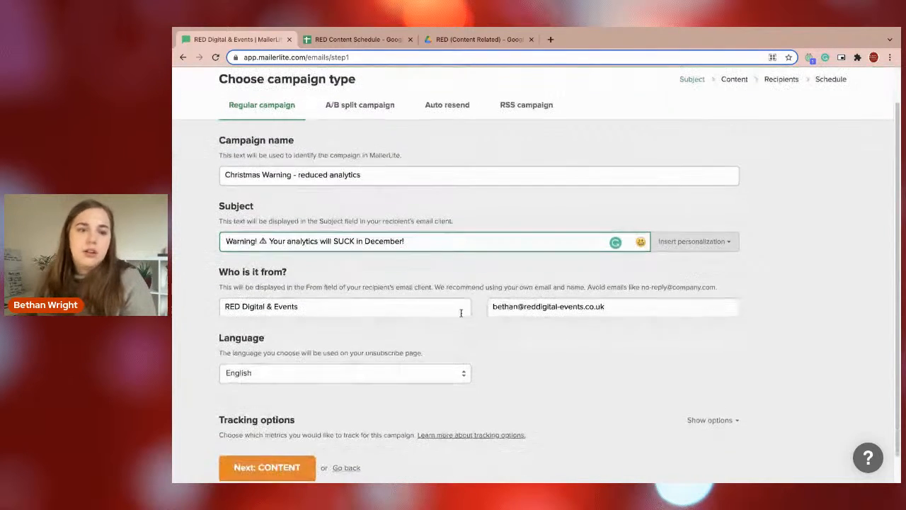
{"action": "scroll", "coordinate": [477, 338], "scroll_direction": "down", "scroll_amount": 1}
{"action": "left_click", "coordinate": [276, 439]}
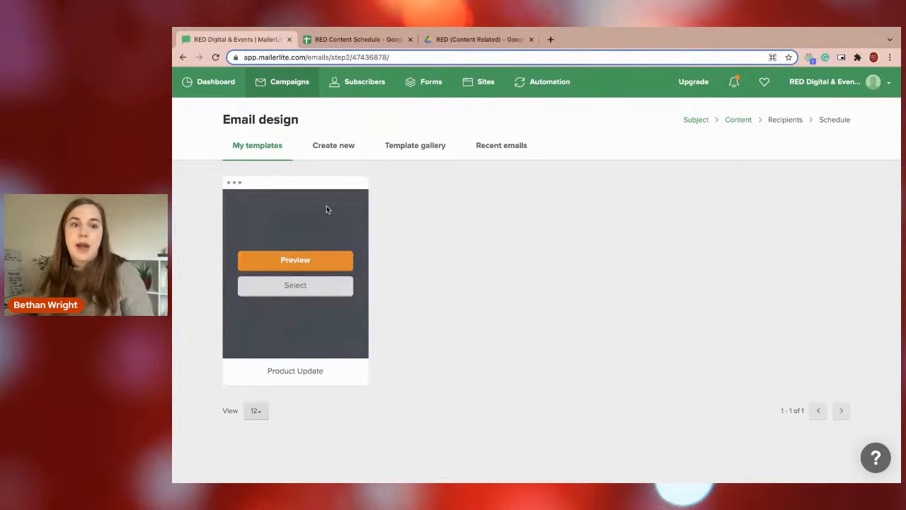
{"action": "left_click", "coordinate": [341, 145]}
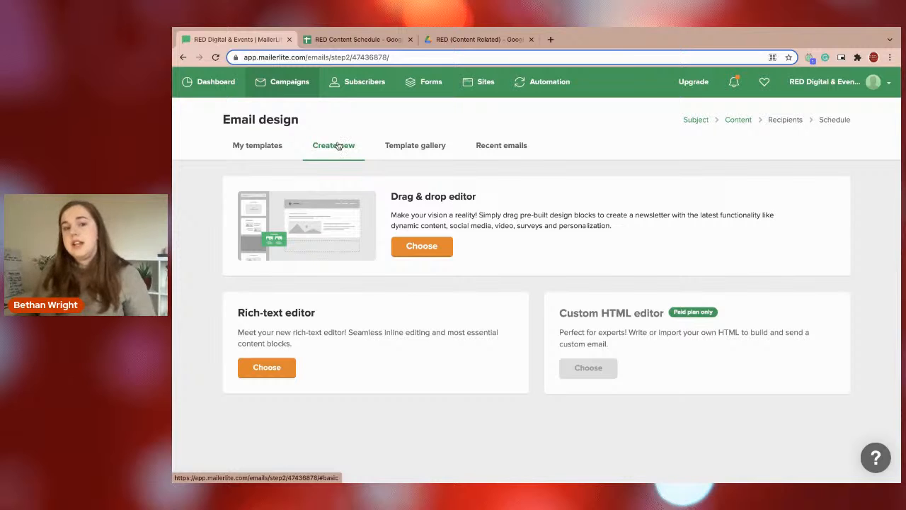
{"action": "left_click", "coordinate": [423, 247]}
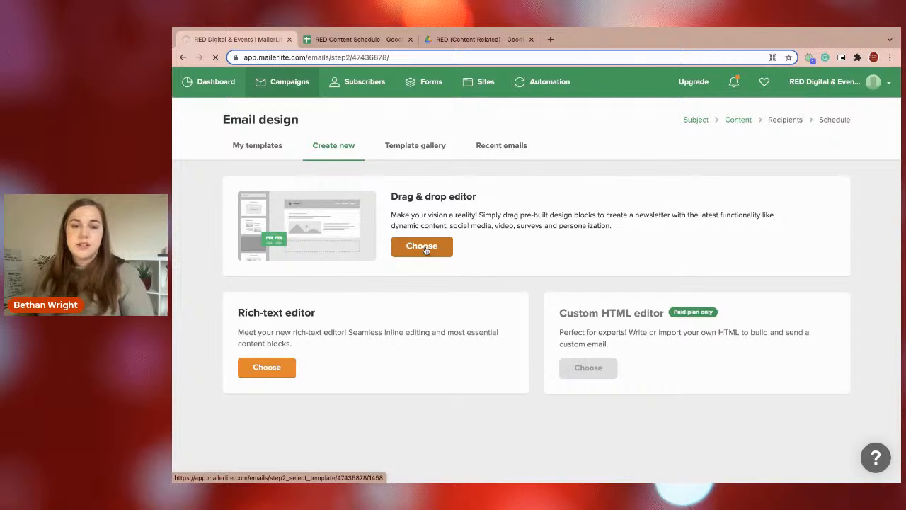
{"action": "left_click", "coordinate": [415, 249]}
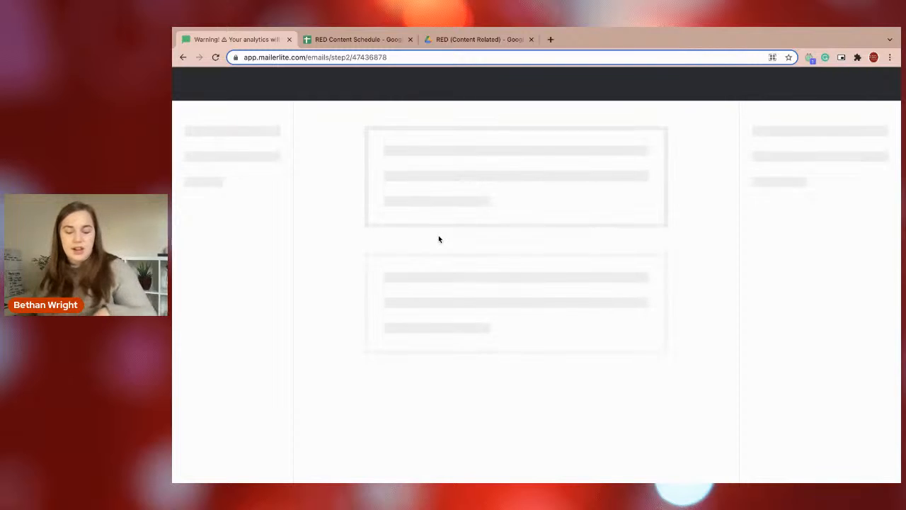
Resize the RED logo slightly at the head of the email and look through the template's blocks.
{"action": "mouse_move", "coordinate": [438, 236]}
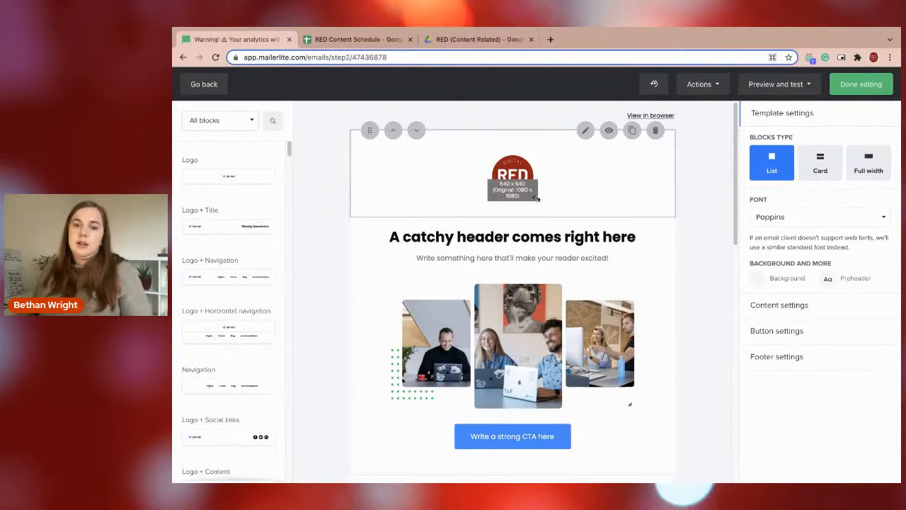
{"action": "left_click_drag", "start_coordinate": [537, 198], "coordinate": [507, 201]}
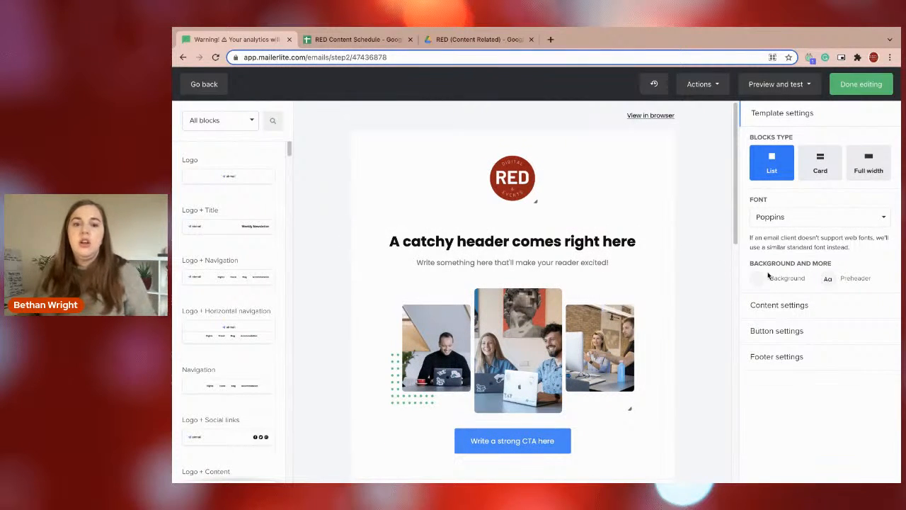
{"action": "left_click_drag", "start_coordinate": [736, 199], "coordinate": [719, 403]}
{"action": "left_click_drag", "start_coordinate": [722, 462], "coordinate": [742, 178]}
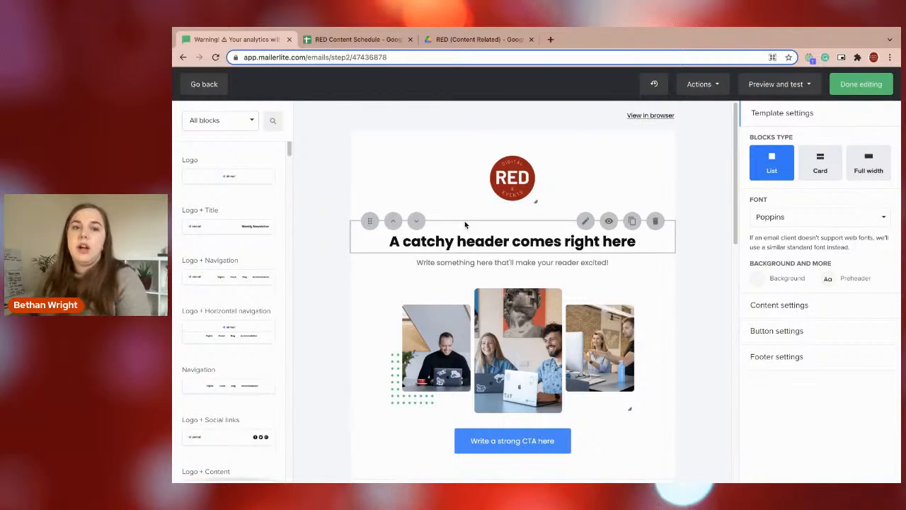
Switch to Asana, open the 29 November "Email send out" task and copy its description from "Christmas is coming" to "December as a whole.".
{"action": "key", "text": "ctrl+Left"}
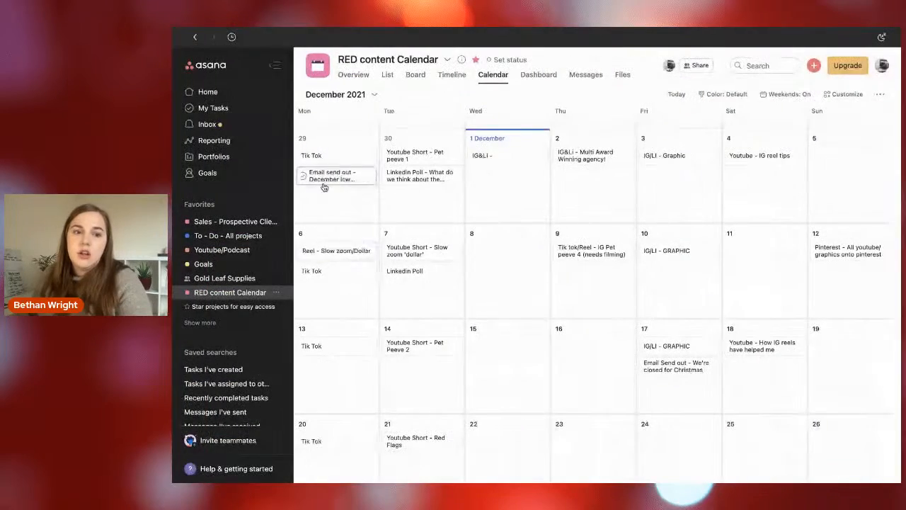
{"action": "left_click", "coordinate": [321, 181]}
{"action": "left_click_drag", "start_coordinate": [318, 242], "coordinate": [436, 339]}
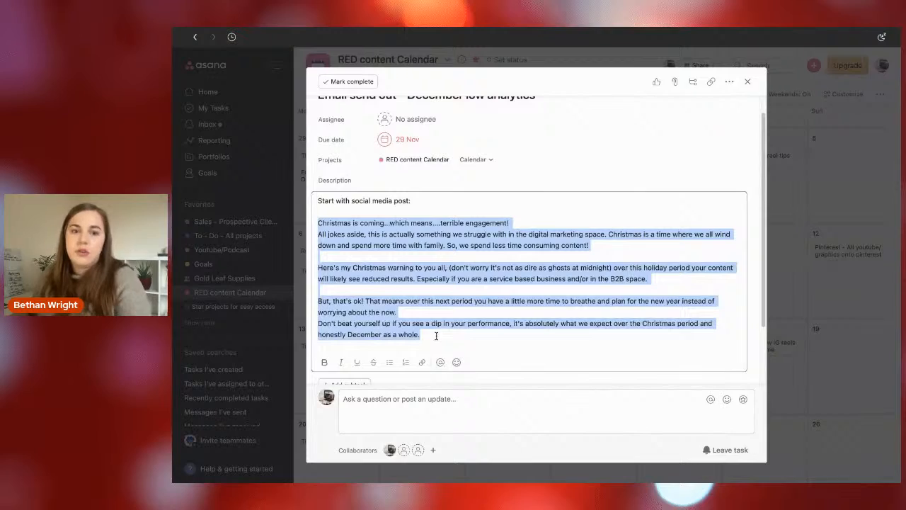
Return to the MailerLite email and move the "Ready to start?" heading block up two places, past the "Features you were looking for" block.
{"action": "key", "text": "ctrl+Right"}
{"action": "scroll", "coordinate": [473, 273], "scroll_direction": "down", "scroll_amount": 8}
{"action": "scroll", "coordinate": [473, 272], "scroll_direction": "down", "scroll_amount": 2}
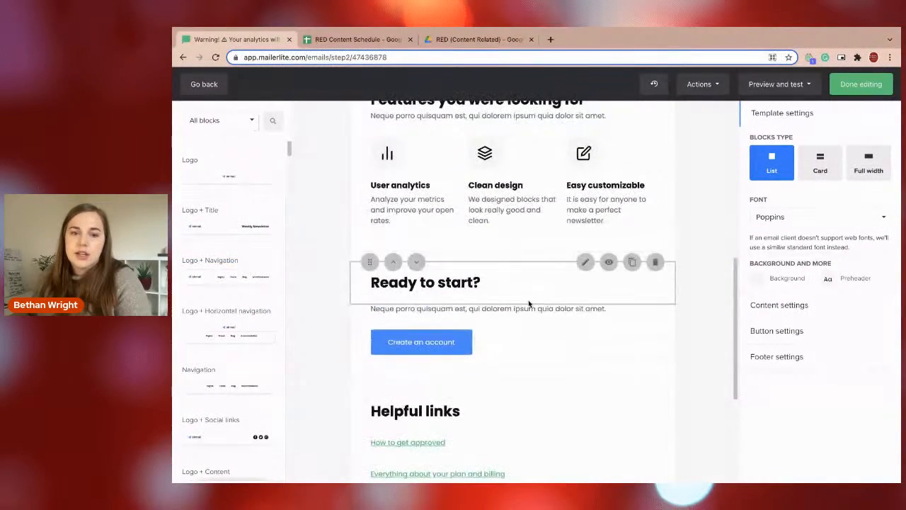
{"action": "scroll", "coordinate": [528, 303], "scroll_direction": "up", "scroll_amount": 2}
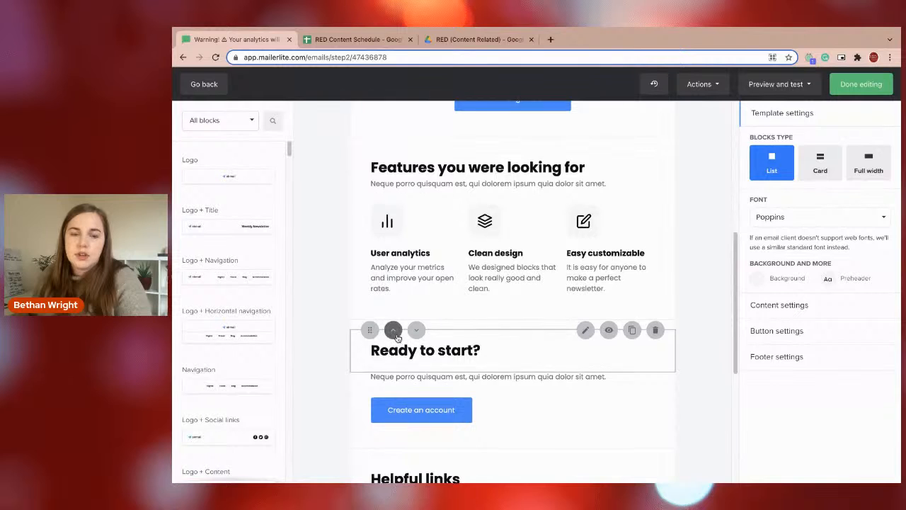
{"action": "scroll", "coordinate": [396, 337], "scroll_direction": "up", "scroll_amount": 5}
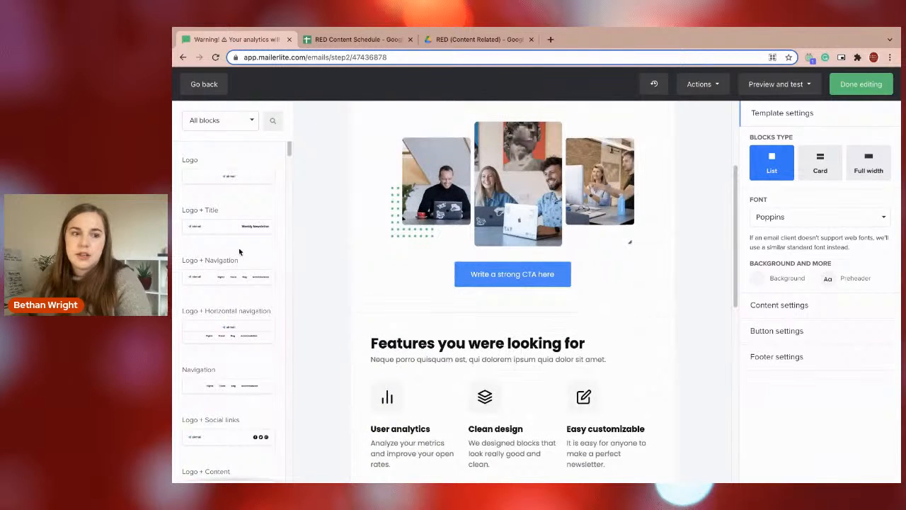
{"action": "scroll", "coordinate": [237, 258], "scroll_direction": "down", "scroll_amount": 5}
{"action": "scroll", "coordinate": [231, 255], "scroll_direction": "down", "scroll_amount": 8}
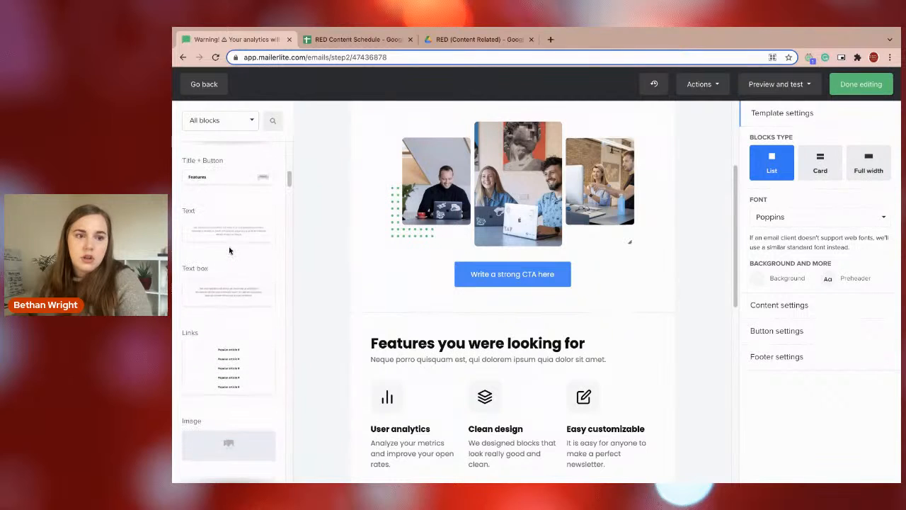
{"action": "scroll", "coordinate": [229, 251], "scroll_direction": "down", "scroll_amount": 1}
{"action": "scroll", "coordinate": [389, 363], "scroll_direction": "down", "scroll_amount": 4}
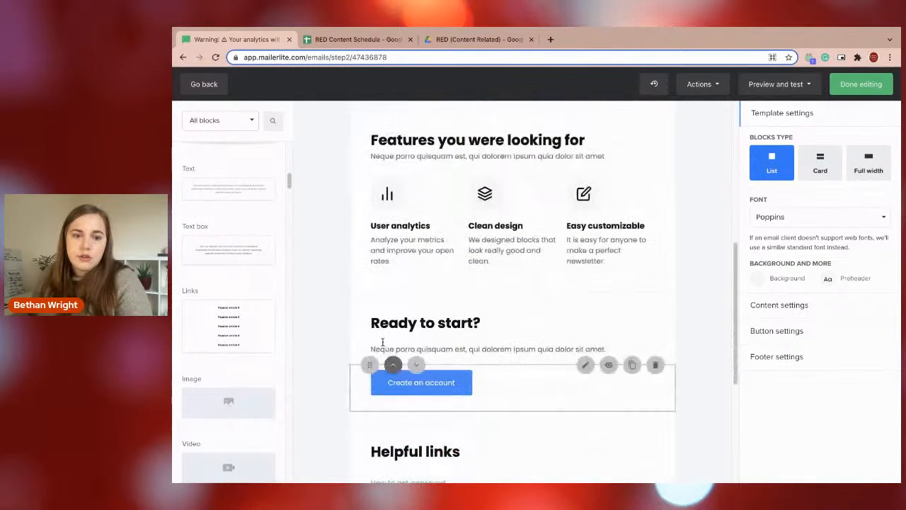
{"action": "left_click", "coordinate": [393, 303]}
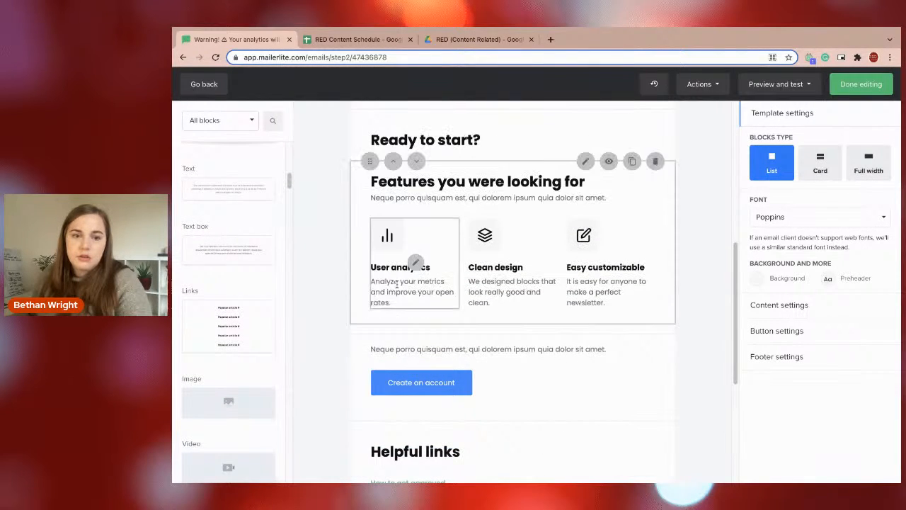
{"action": "left_click", "coordinate": [393, 120]}
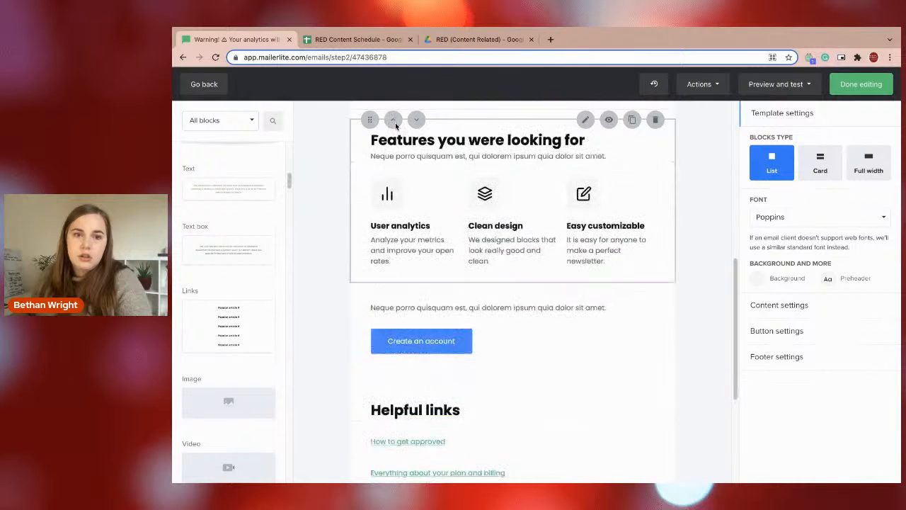
Move the placeholder text block up to directly beneath the "Ready to start?" heading and delete the "Create an account" button block.
{"action": "scroll", "coordinate": [413, 367], "scroll_direction": "up", "scroll_amount": 1}
{"action": "scroll", "coordinate": [413, 367], "scroll_direction": "up", "scroll_amount": 1}
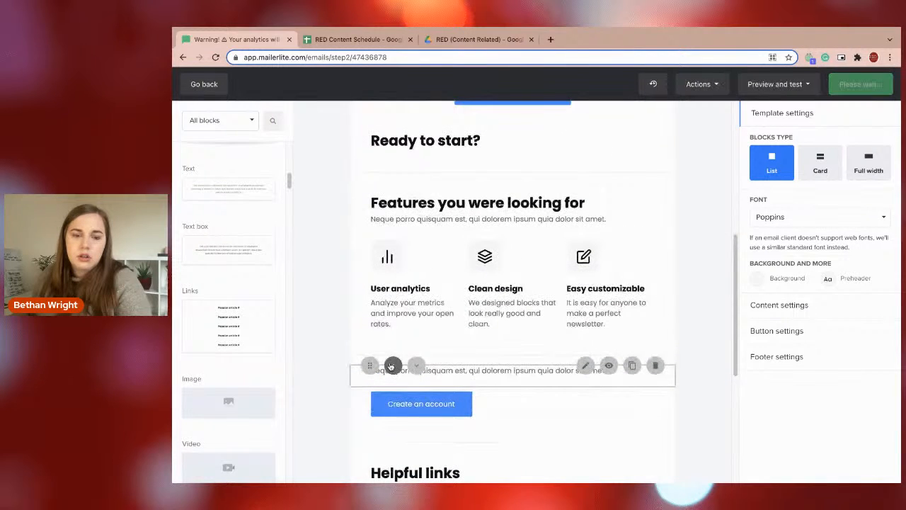
{"action": "left_click", "coordinate": [392, 366]}
{"action": "left_click", "coordinate": [394, 345]}
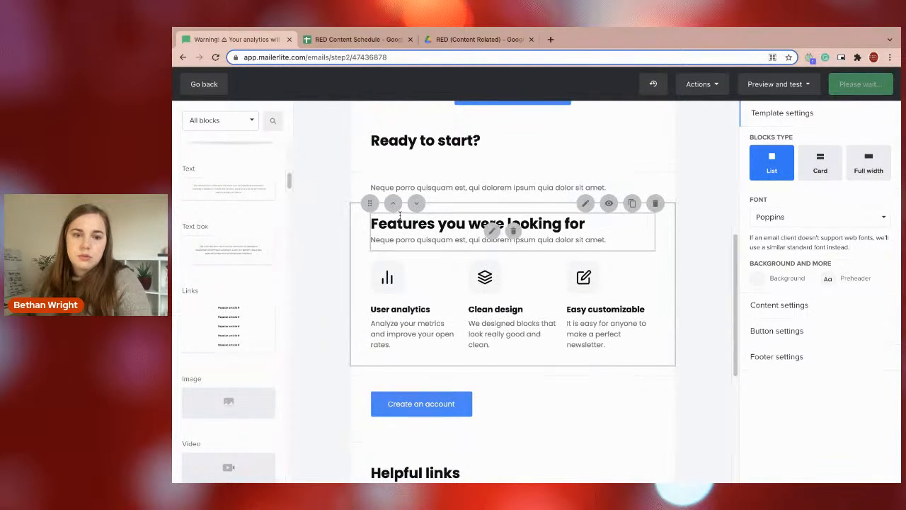
{"action": "left_click", "coordinate": [393, 184]}
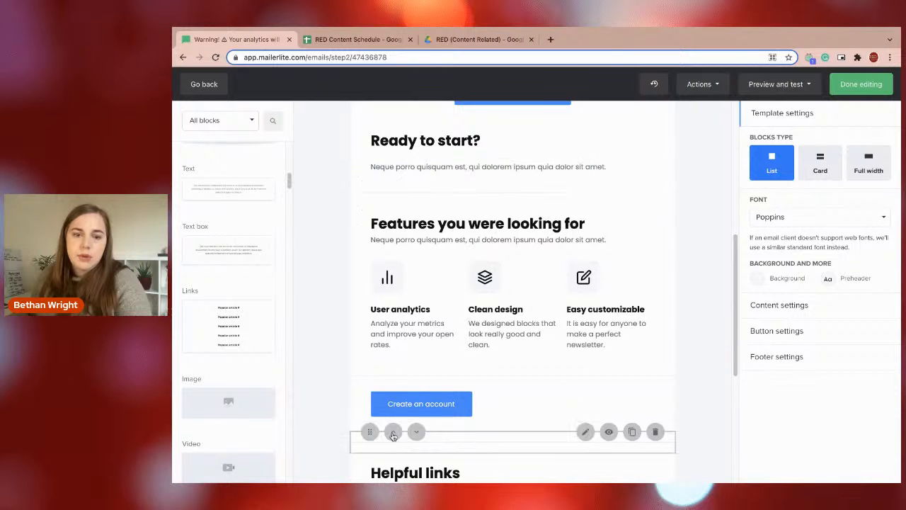
{"action": "left_click", "coordinate": [393, 386]}
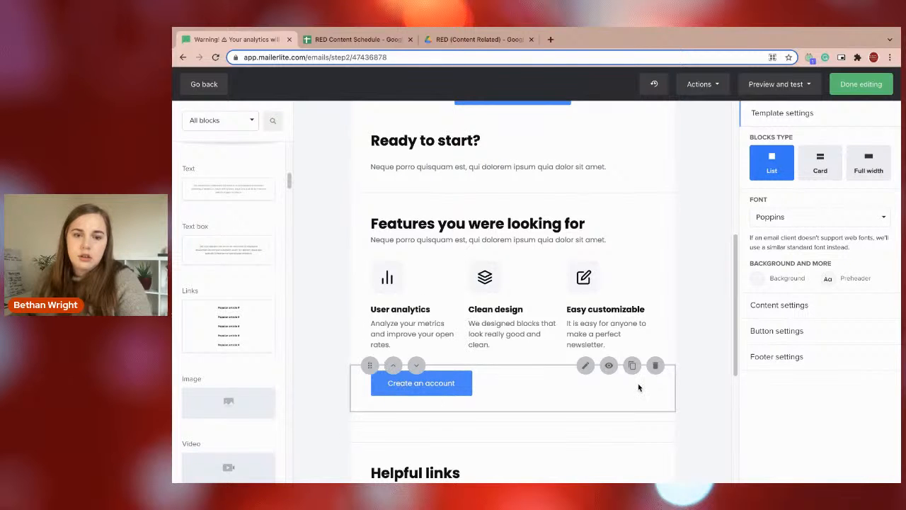
{"action": "left_click", "coordinate": [655, 364]}
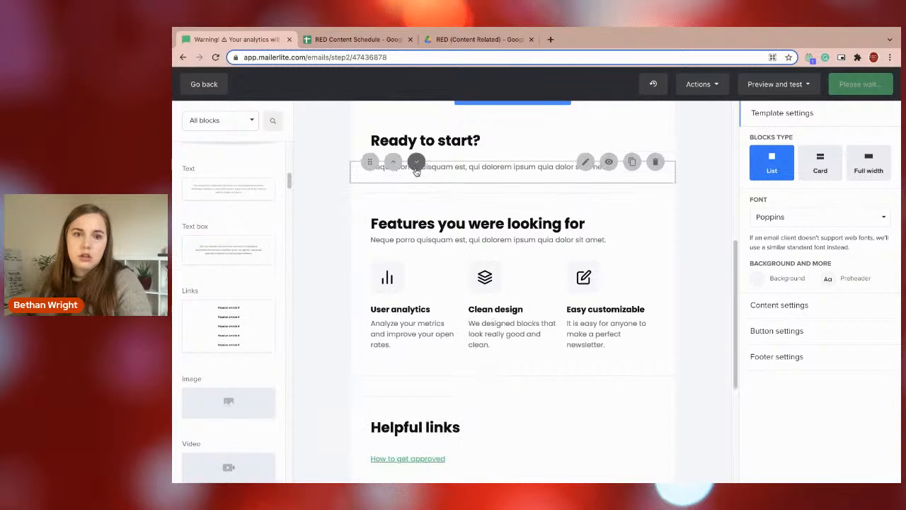
Replace the placeholder text beneath the "Ready to start?" heading with the copied campaign description.
{"action": "left_click", "coordinate": [585, 159]}
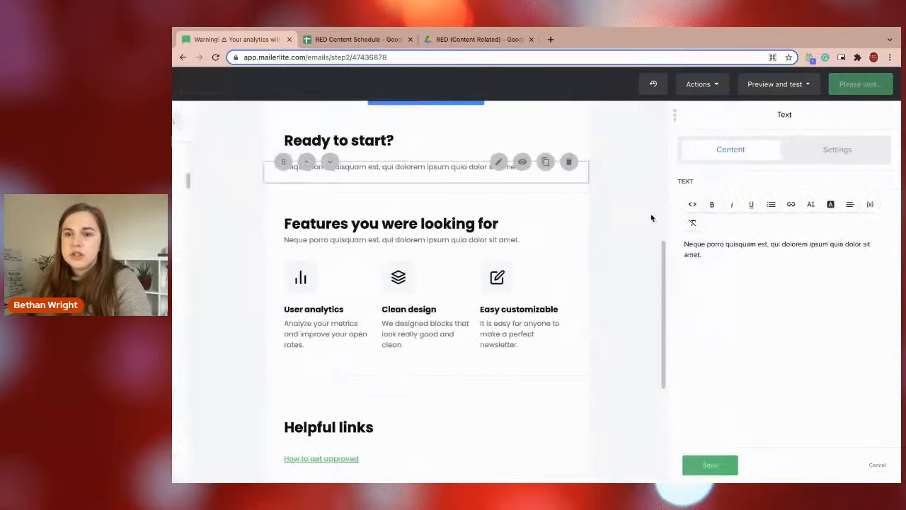
{"action": "triple_click", "coordinate": [699, 233]}
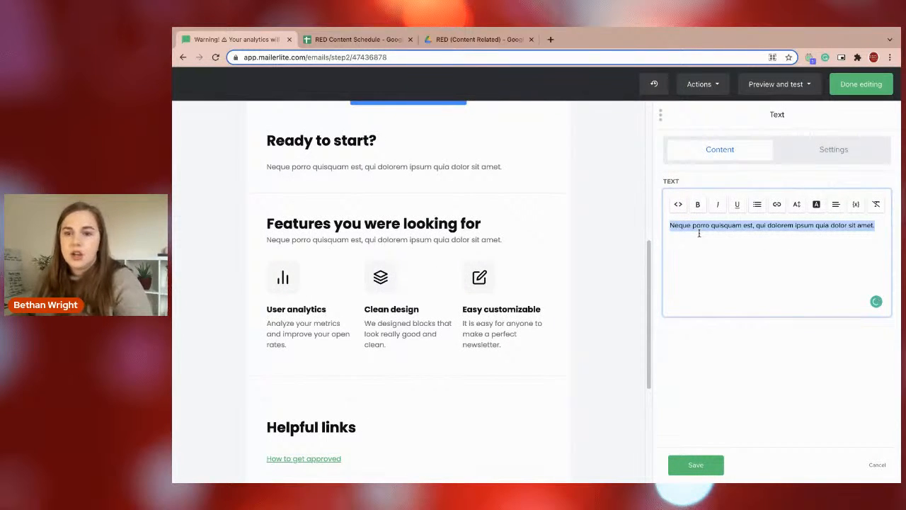
{"action": "type", "text": "Christmas is coming...which means....terrible engagement! All jokes aside, this is actually something we struggle with in the digital marketing space. Christmas is a time where we all wind down and spend more time with family. So, we spend less time consuming content!  Here's my Christmas warning to you all, (don't worry it's not as dire as ghosts at midnight) over this holiday period your content will likely see reduced results. Especially if you are a service based business and/or in the B2B space.  But, that's ok! That means over this next period you have a little more time to breathe and plan for the new year instead of worrying about the now. Don't beat yourself up if you see a dip in your performance, it's absolutely what we expect over the Christmas period and honestly December as a whole."}
Cut the opening line "Christmas is coming...which means....terrible engagement!" from the body text, replace the "Ready to start?" heading with it, and save.
{"action": "triple_click", "coordinate": [854, 225]}
{"action": "key", "text": "ctrl+c"}
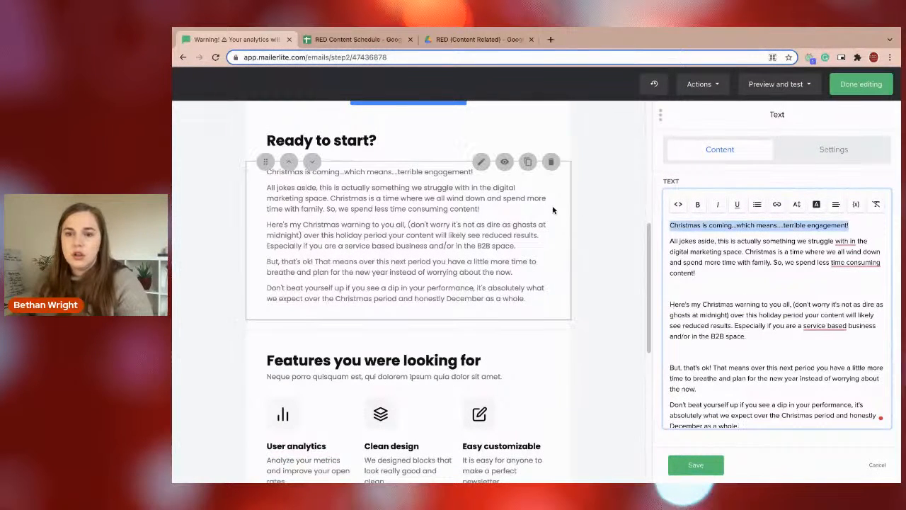
{"action": "key", "text": "BackSpace"}
{"action": "left_click", "coordinate": [289, 125]}
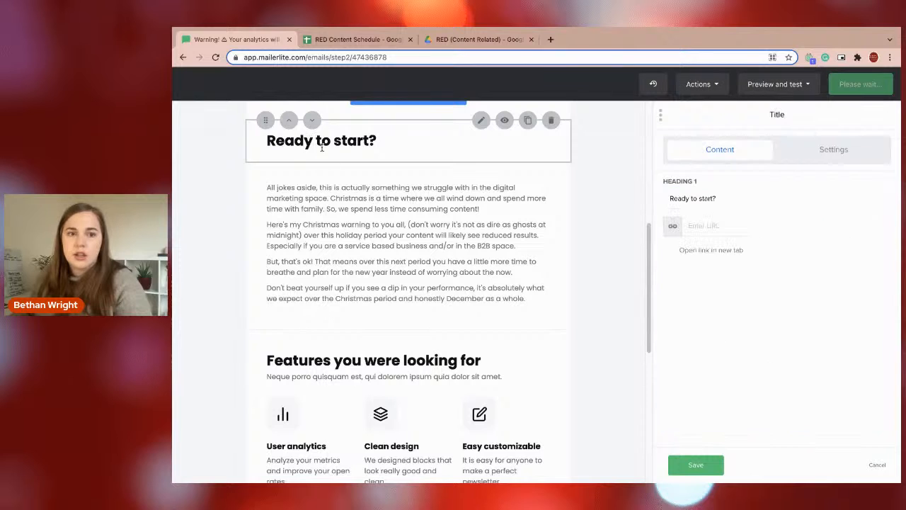
{"action": "left_click_drag", "start_coordinate": [726, 200], "coordinate": [580, 208]}
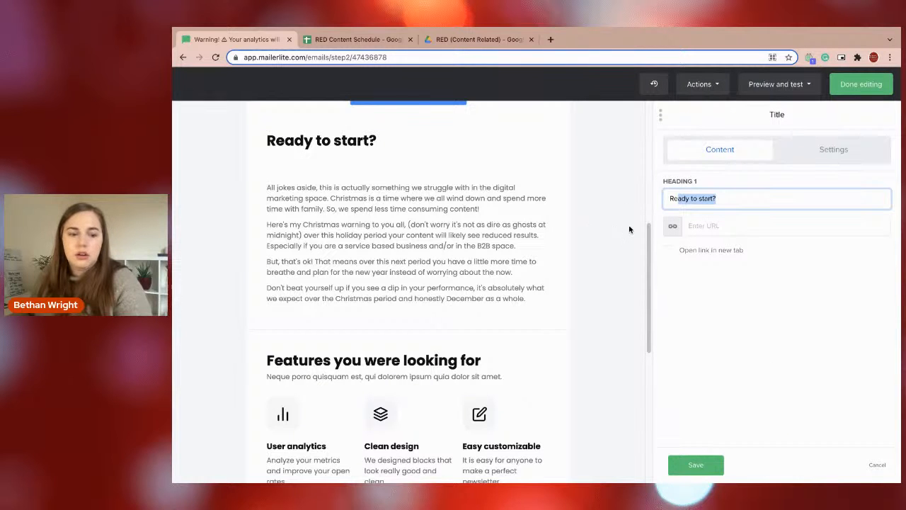
{"action": "key", "text": "ctrl+v"}
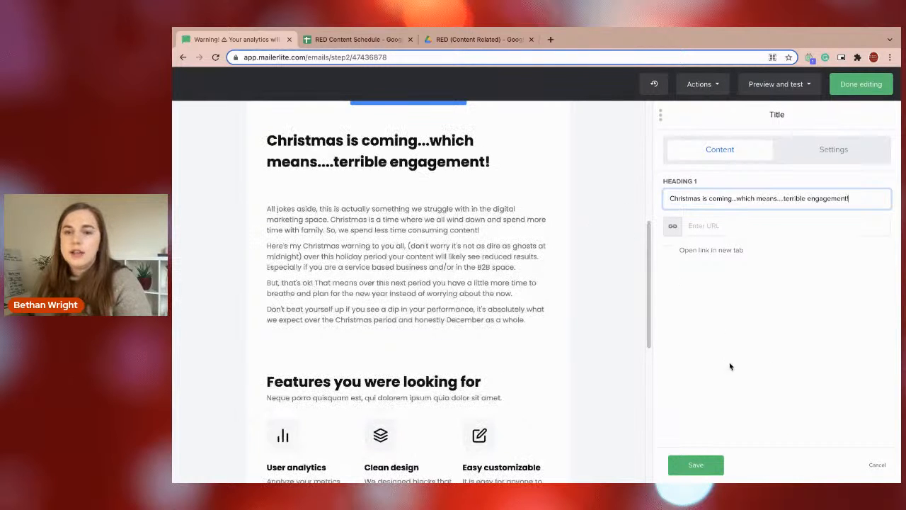
{"action": "left_click", "coordinate": [712, 464]}
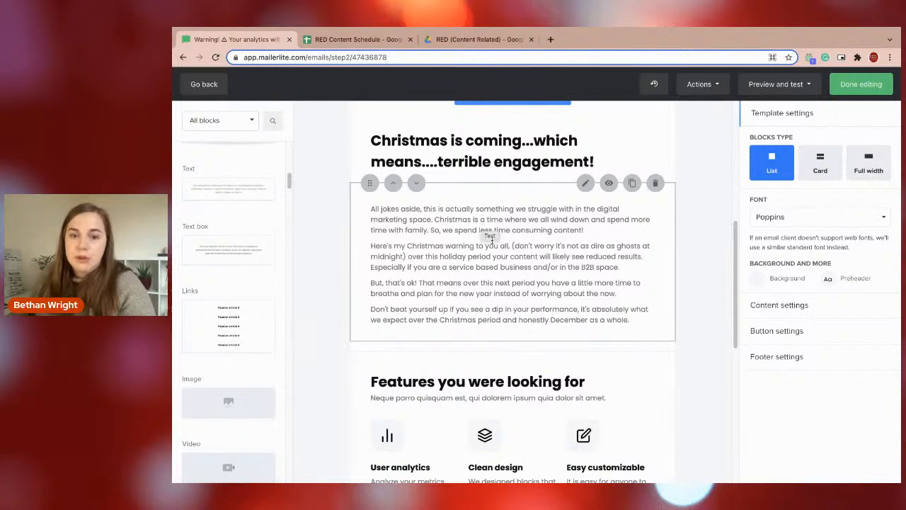
Replace the "A catchy header comes right here" title beneath the logo with "Christmas Is Coming" and save it.
{"action": "scroll", "coordinate": [478, 343], "scroll_direction": "up", "scroll_amount": 3}
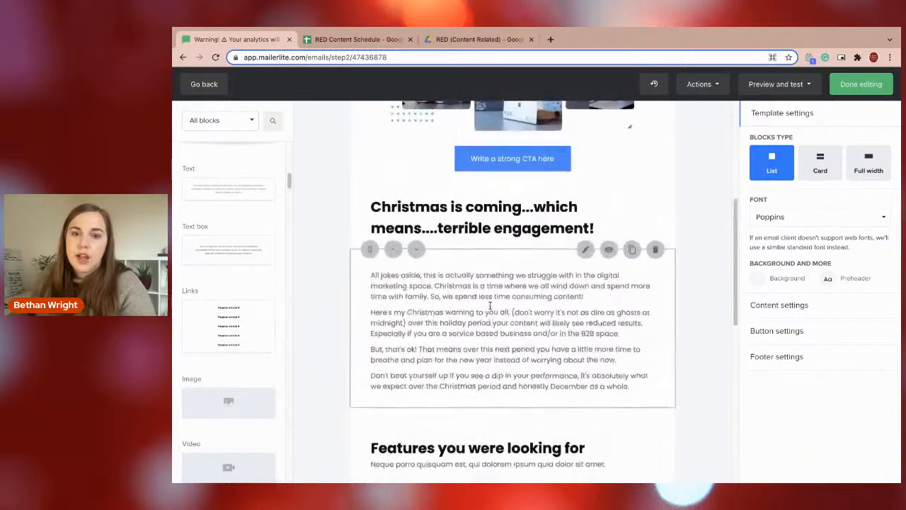
{"action": "scroll", "coordinate": [494, 299], "scroll_direction": "up", "scroll_amount": 4}
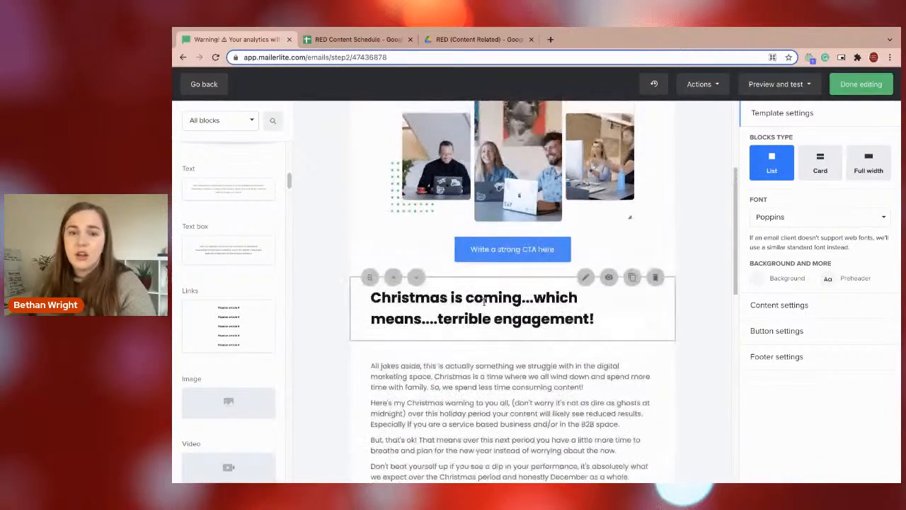
{"action": "scroll", "coordinate": [557, 246], "scroll_direction": "up", "scroll_amount": 2}
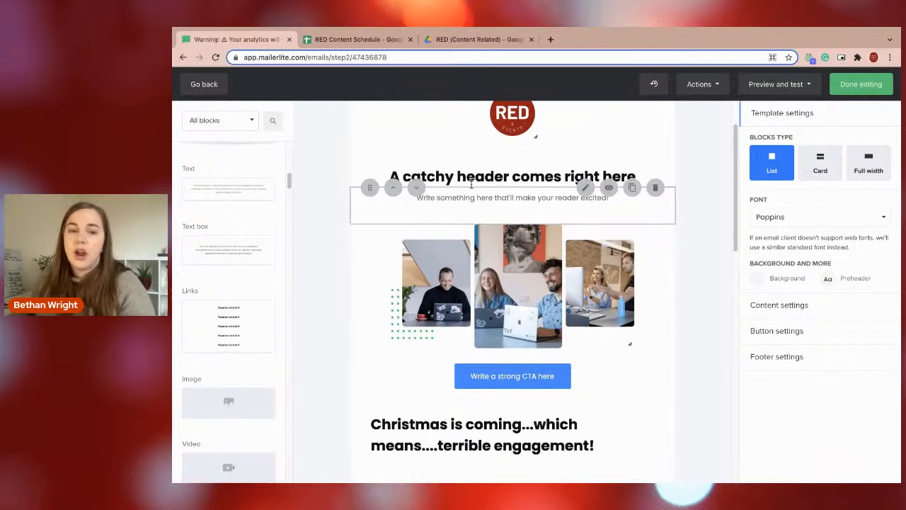
{"action": "left_click", "coordinate": [475, 424]}
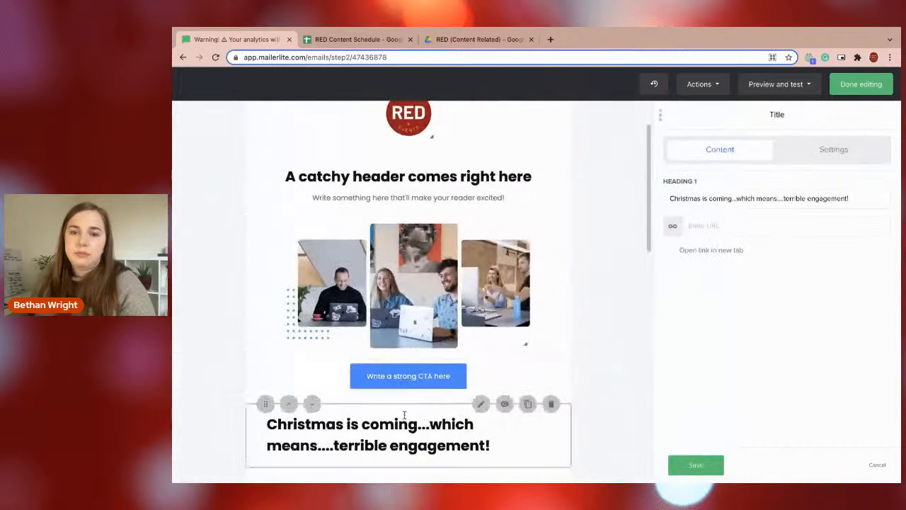
{"action": "scroll", "coordinate": [417, 389], "scroll_direction": "down", "scroll_amount": 2}
{"action": "scroll", "coordinate": [411, 386], "scroll_direction": "up", "scroll_amount": 3}
{"action": "scroll", "coordinate": [409, 354], "scroll_direction": "up", "scroll_amount": 1}
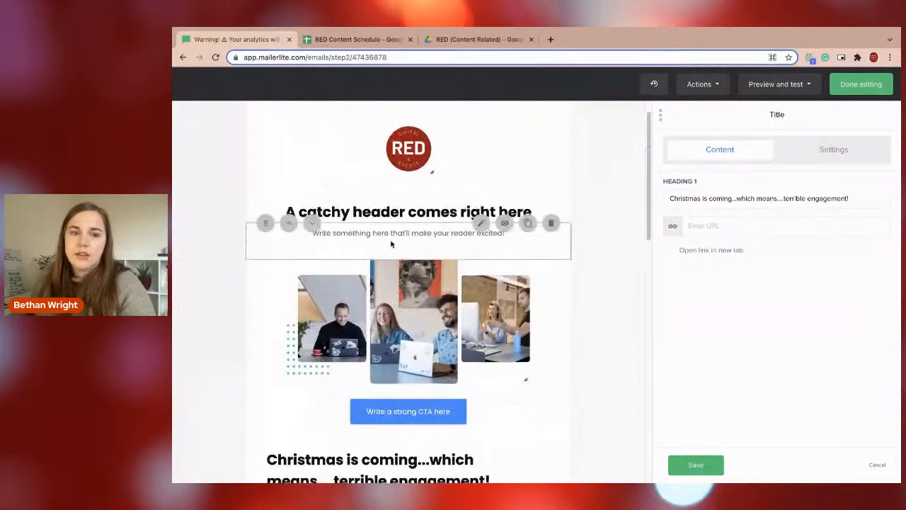
{"action": "left_click", "coordinate": [385, 232]}
{"action": "left_click_drag", "start_coordinate": [779, 199], "coordinate": [670, 200]}
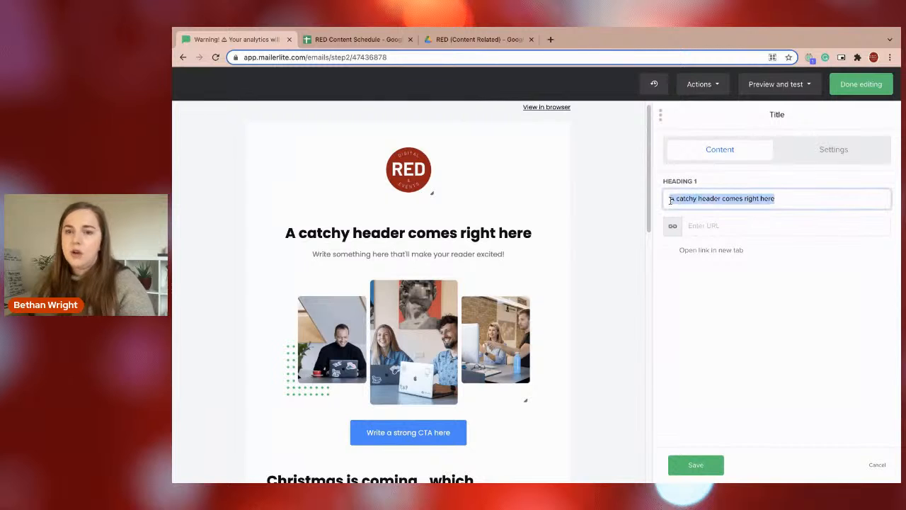
{"action": "key", "text": "BackSpace"}
{"action": "type", "text": "c"}
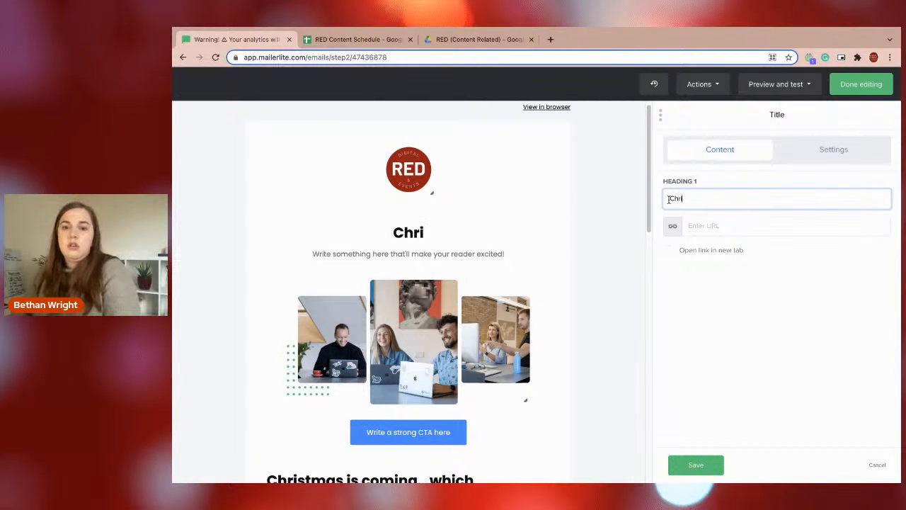
{"action": "type", "text": "hristmas Is Coming"}
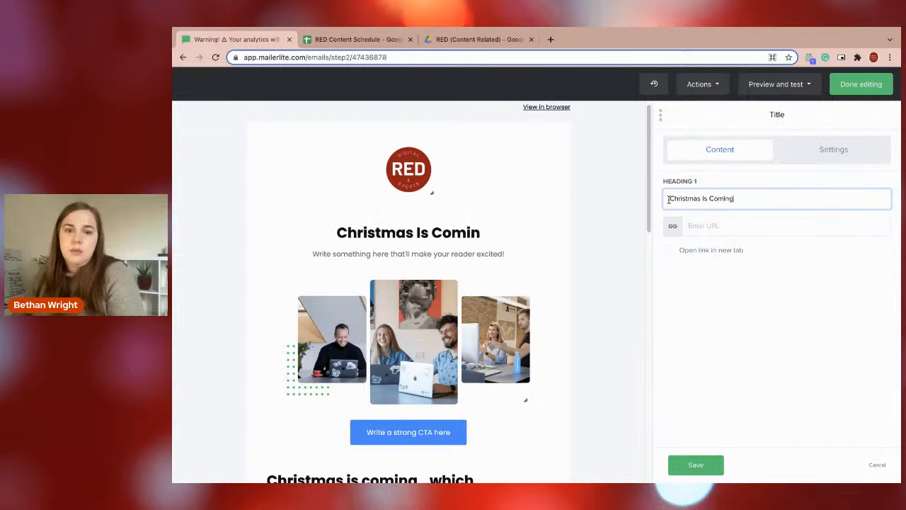
{"action": "left_click", "coordinate": [696, 465]}
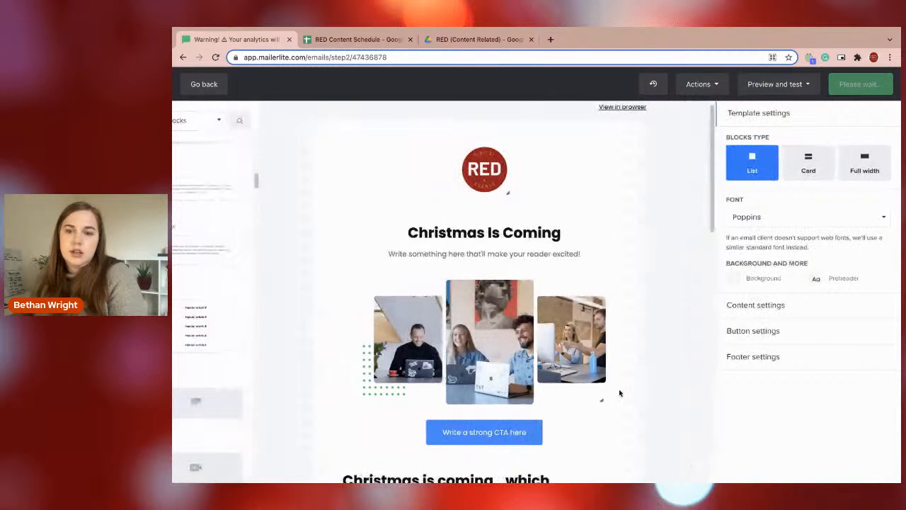
Replace the placeholder subheading beneath "Christmas Is Coming" with the copied line, trimmed to "Which means....terrible engagement!".
{"action": "left_click", "coordinate": [516, 248]}
{"action": "key", "text": "ctrl+a"}
{"action": "type", "text": "Christmas is coming...which means....terrible engagement!"}
{"action": "left_click_drag", "start_coordinate": [752, 225], "coordinate": [662, 219]}
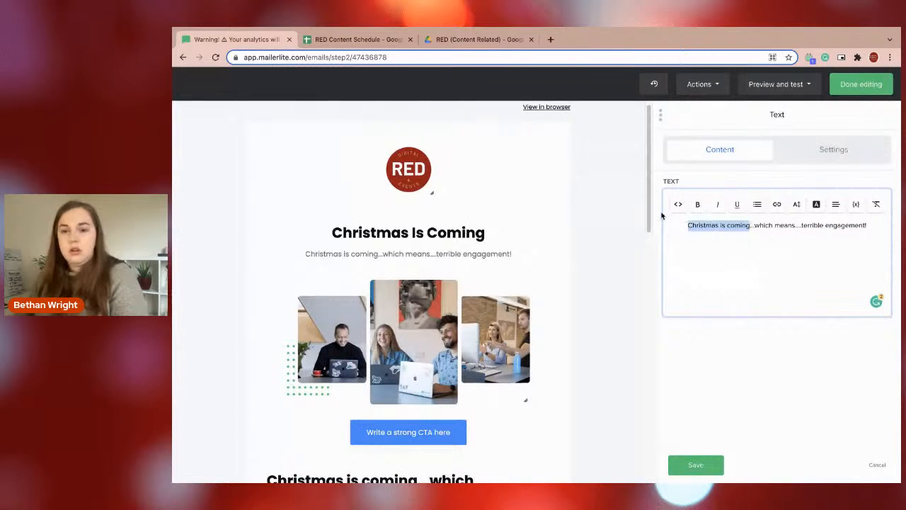
{"action": "key", "text": "Right"}
{"action": "key", "text": "BackSpace"}
{"action": "key", "text": "BackSpace"}
{"action": "key", "text": "BackSpace"}
{"action": "key", "text": "BackSpace"}
{"action": "key", "text": "BackSpace"}
{"action": "key", "text": "BackSpace"}
{"action": "key", "text": "BackSpace"}
{"action": "key", "text": "BackSpace"}
{"action": "key", "text": "BackSpace"}
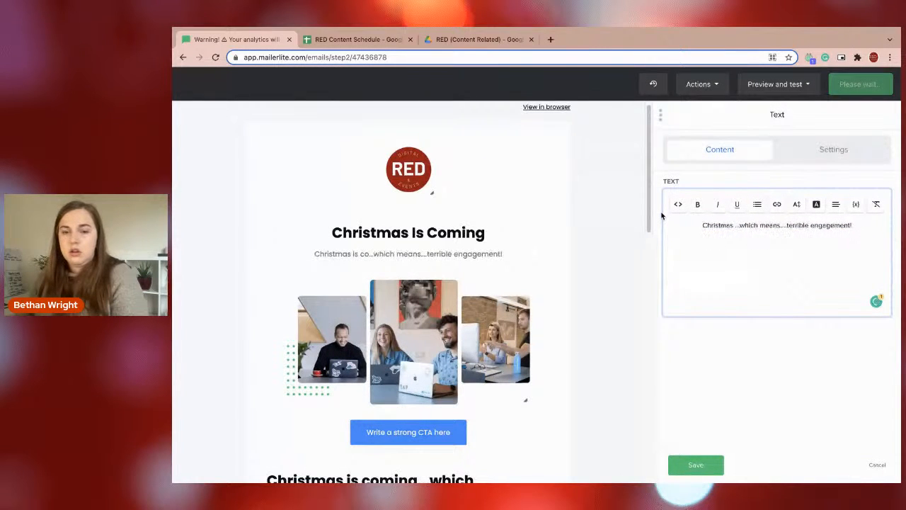
{"action": "key", "text": "BackSpace"}
{"action": "key", "text": "BackSpace"}
{"action": "key", "text": "BackSpace"}
{"action": "key", "text": "BackSpace"}
{"action": "key", "text": "BackSpace"}
{"action": "key", "text": "BackSpace"}
{"action": "key", "text": "BackSpace"}
{"action": "key", "text": "BackSpace"}
{"action": "key", "text": "BackSpace"}
{"action": "key", "text": "BackSpace"}
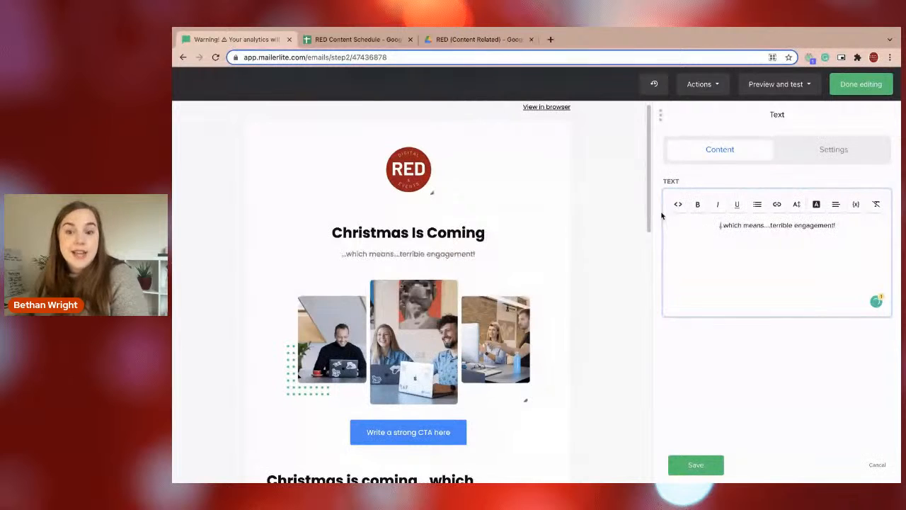
{"action": "key", "text": "BackSpace"}
{"action": "key", "text": "BackSpace"}
{"action": "key", "text": "BackSpace"}
{"action": "key", "text": "BackSpace"}
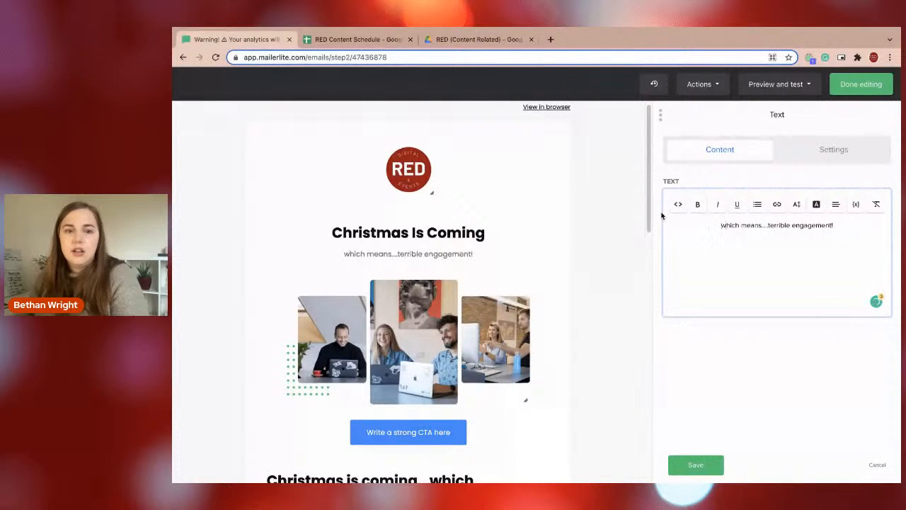
{"action": "type", "text": "W"}
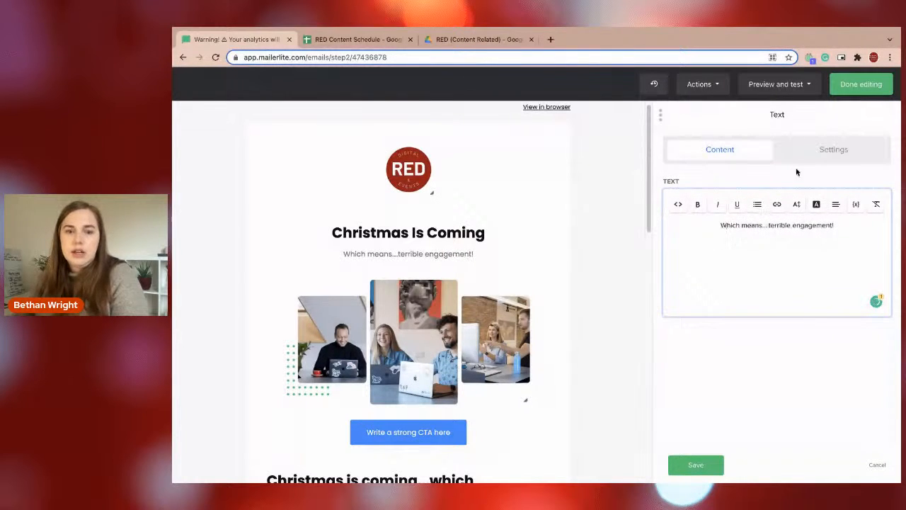
Make the "Which means....terrible engagement!" subheading bold, with font color #000000 and font size 17.
{"action": "key", "text": "ctrl+a"}
{"action": "left_click", "coordinate": [697, 205]}
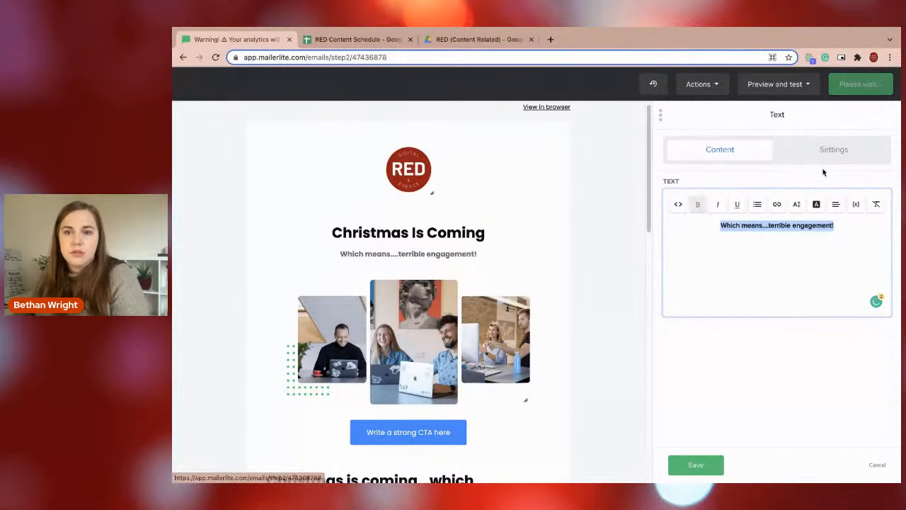
{"action": "left_click", "coordinate": [821, 149]}
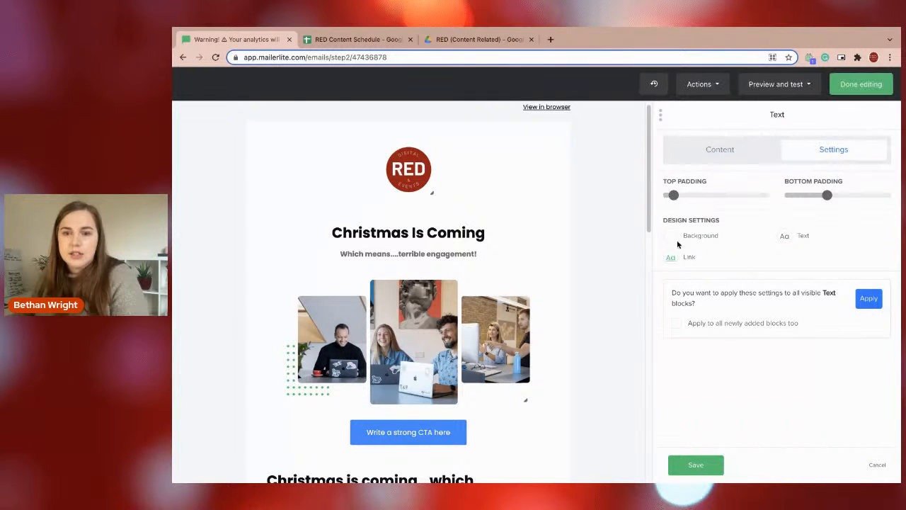
{"action": "left_click", "coordinate": [801, 235]}
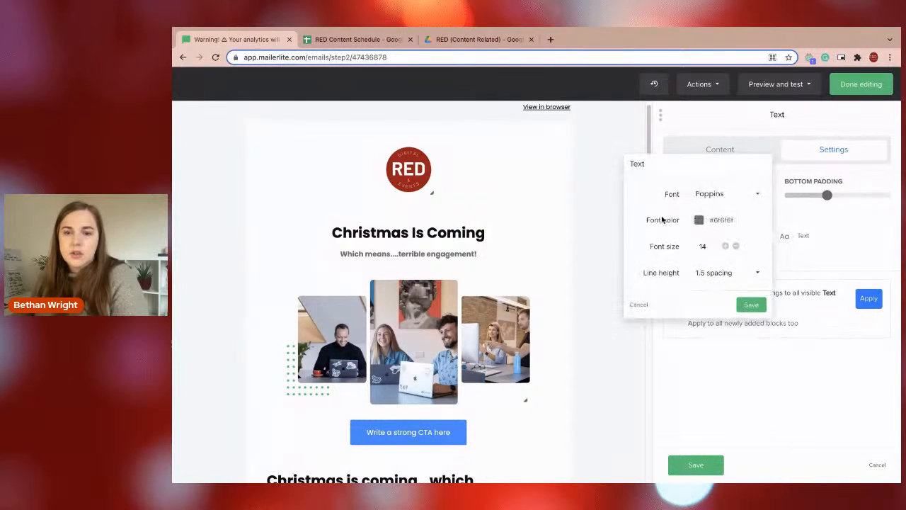
{"action": "left_click", "coordinate": [699, 219]}
{"action": "left_click", "coordinate": [710, 252]}
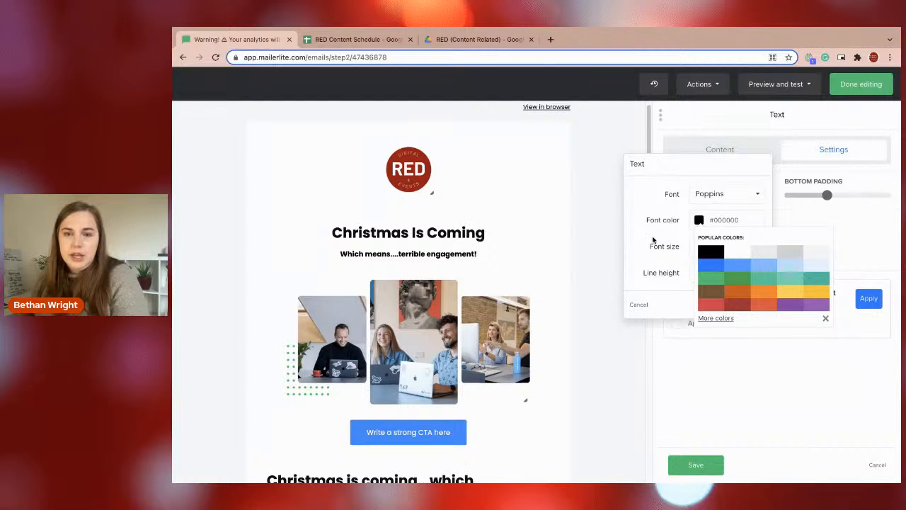
{"action": "left_click", "coordinate": [639, 240]}
{"action": "left_click", "coordinate": [724, 246]}
{"action": "left_click", "coordinate": [724, 247]}
{"action": "left_click", "coordinate": [724, 247]}
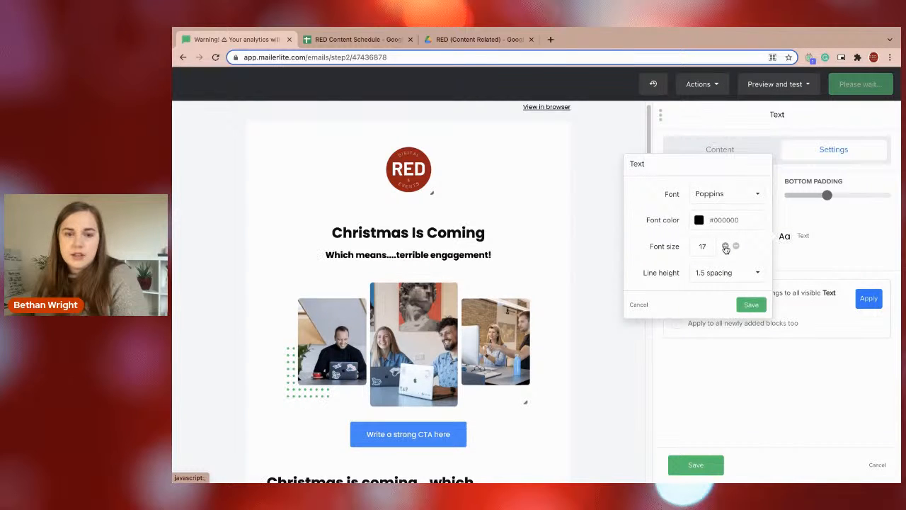
{"action": "left_click", "coordinate": [725, 247]}
{"action": "left_click", "coordinate": [725, 246]}
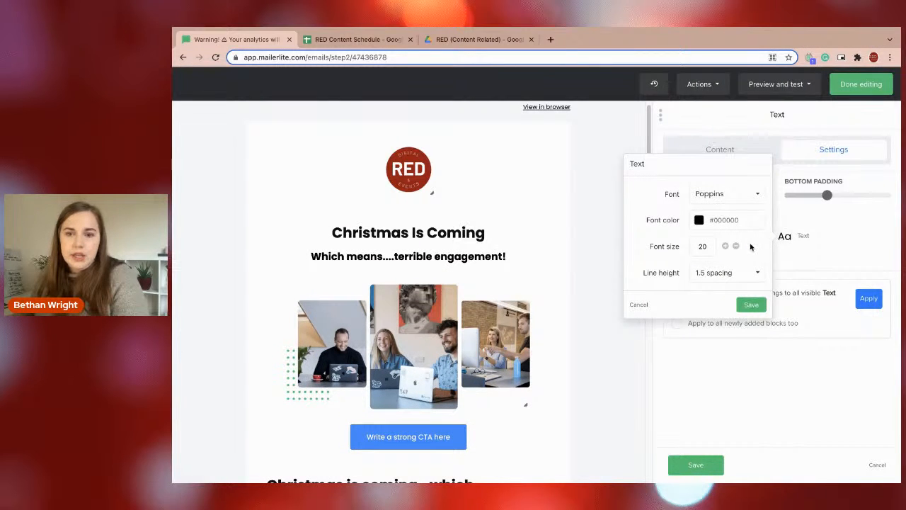
{"action": "left_click", "coordinate": [736, 247]}
{"action": "left_click", "coordinate": [736, 246]}
{"action": "left_click", "coordinate": [736, 247]}
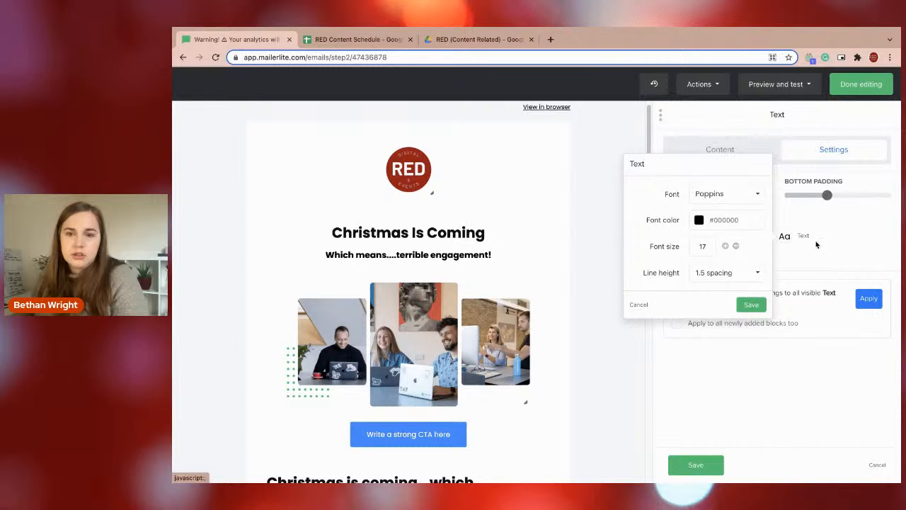
{"action": "left_click", "coordinate": [799, 257]}
Remove the bold formatting from the "Which means....terrible engagement!" subheading.
{"action": "left_click", "coordinate": [741, 145]}
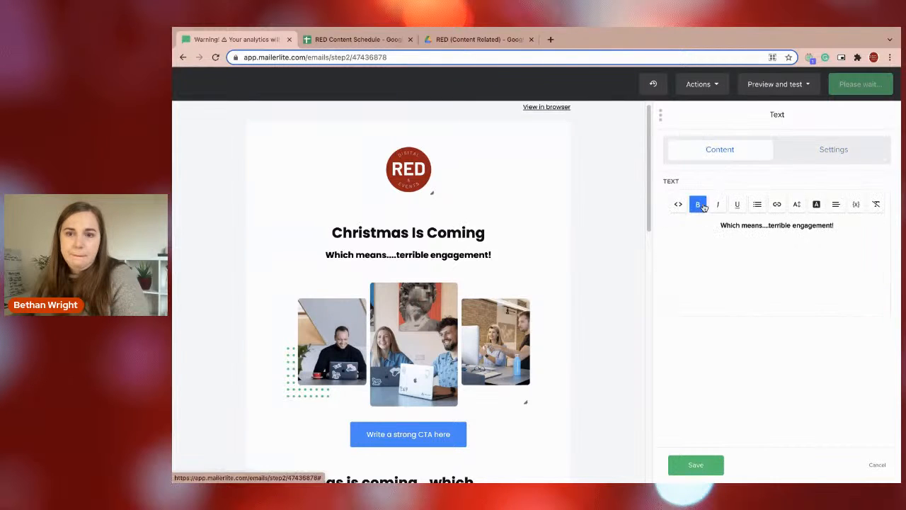
{"action": "left_click", "coordinate": [741, 241]}
{"action": "key", "text": "ctrl+a"}
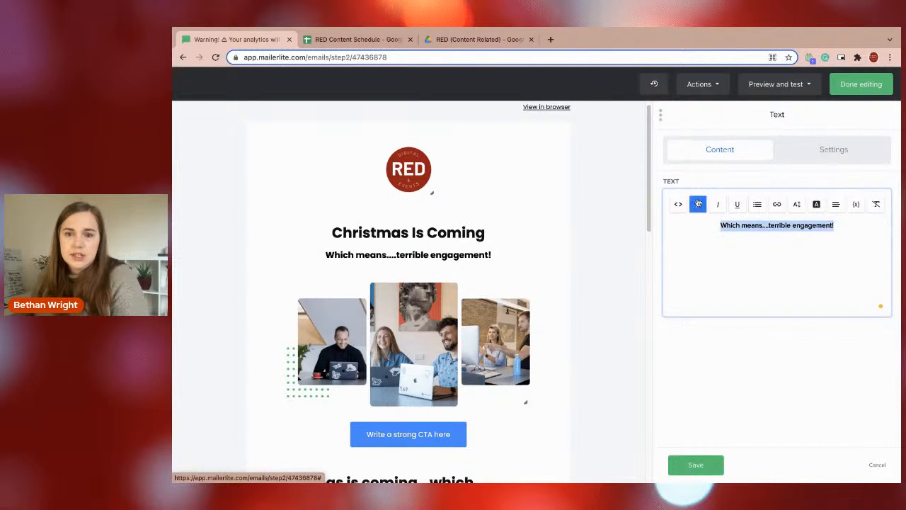
{"action": "key", "text": "ctrl+b"}
{"action": "left_click", "coordinate": [765, 279]}
{"action": "left_click", "coordinate": [829, 163]}
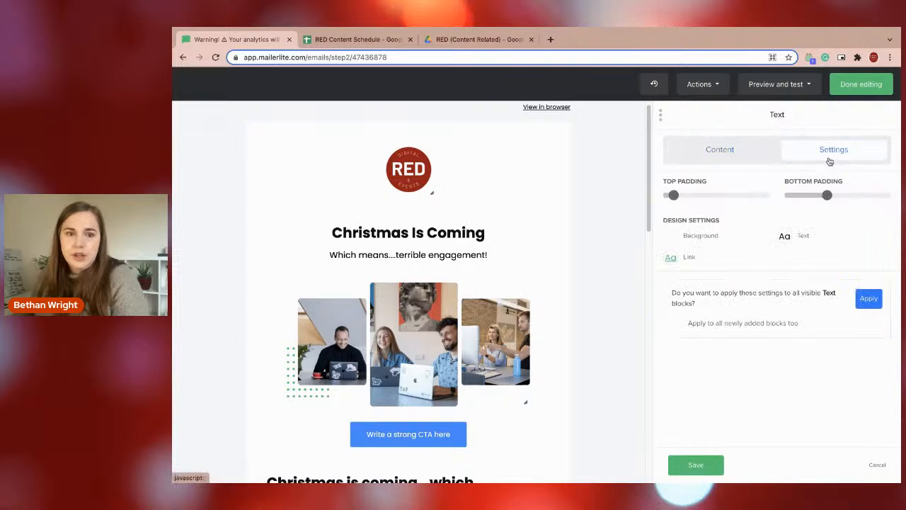
Change the font of the "Christmas Is Coming" title to Helvetica.
{"action": "left_click", "coordinate": [382, 234]}
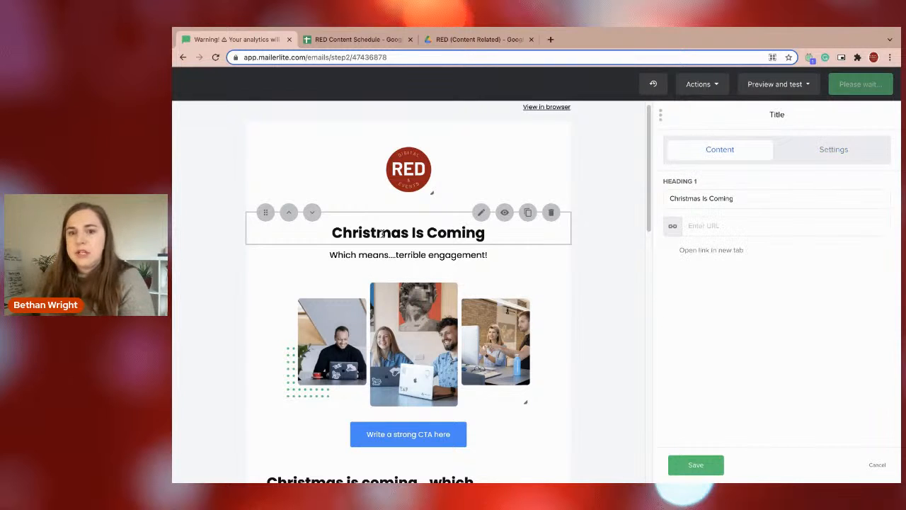
{"action": "left_click", "coordinate": [824, 150]}
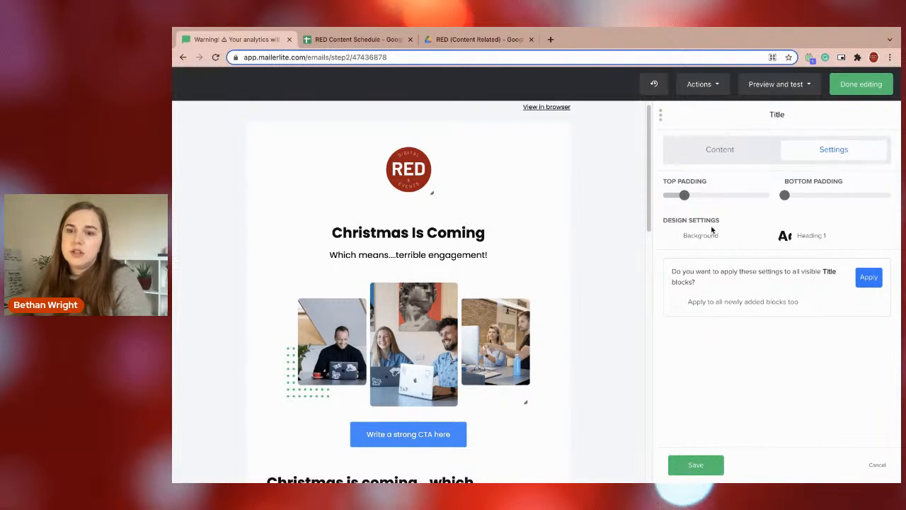
{"action": "left_click", "coordinate": [787, 235]}
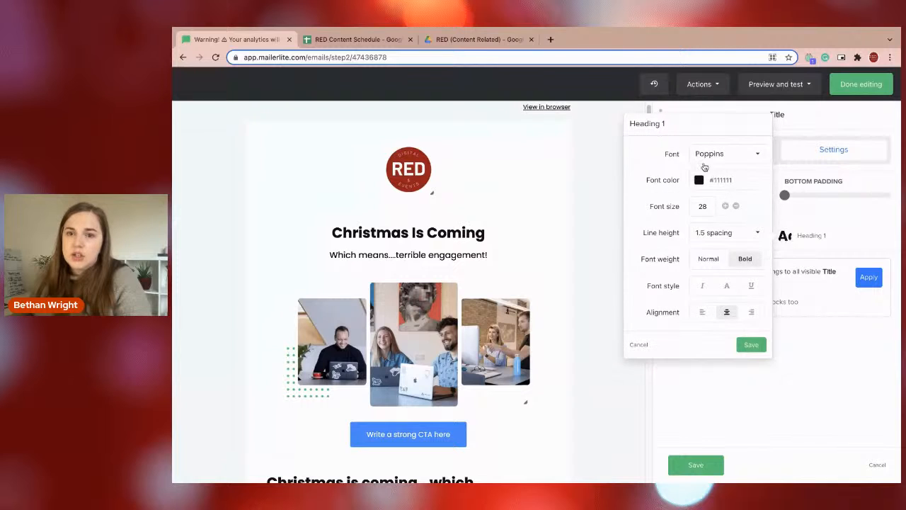
{"action": "left_click", "coordinate": [704, 166]}
{"action": "left_click", "coordinate": [716, 214]}
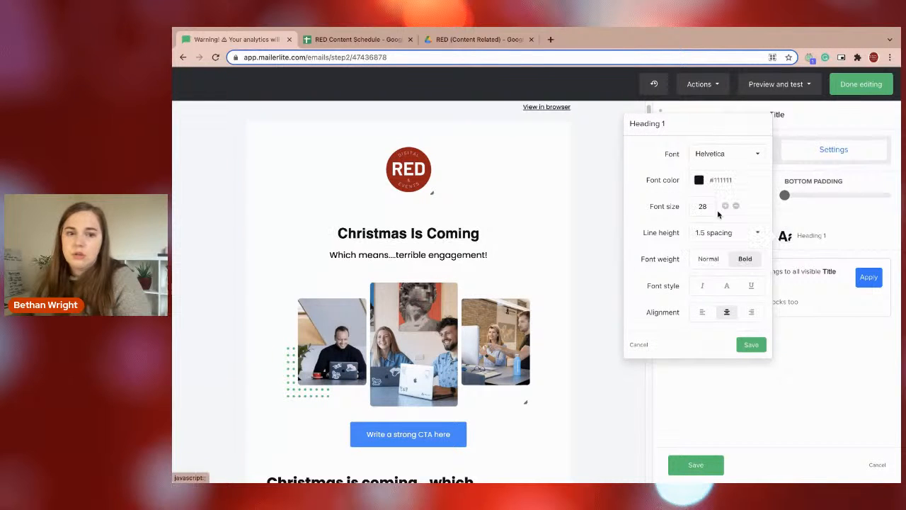
{"action": "left_click", "coordinate": [827, 364]}
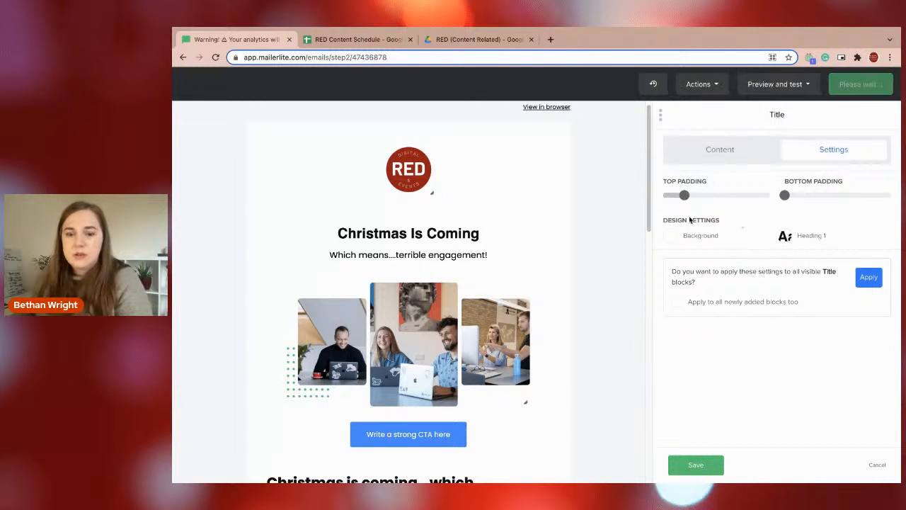
Change the font of the "Which means....terrible engagement!" subheading to Helvetica.
{"action": "left_click", "coordinate": [419, 253]}
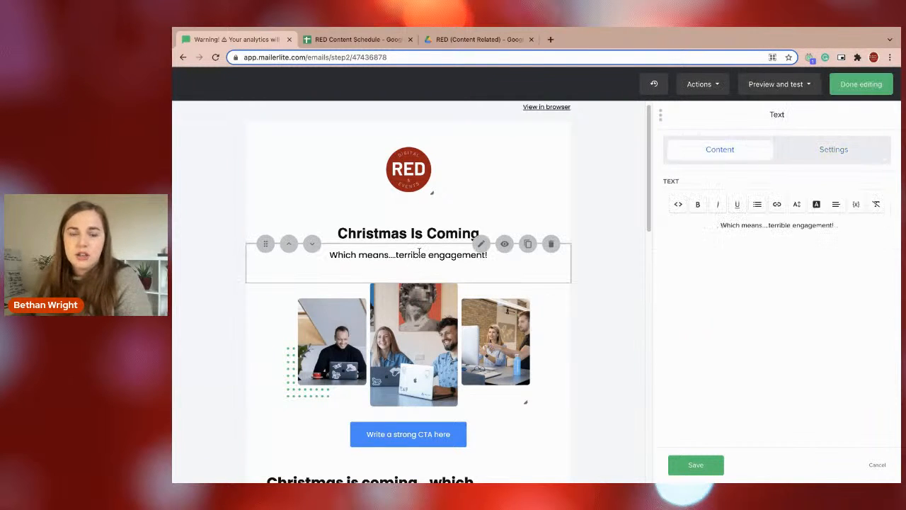
{"action": "left_click", "coordinate": [798, 153]}
{"action": "left_click", "coordinate": [792, 238]}
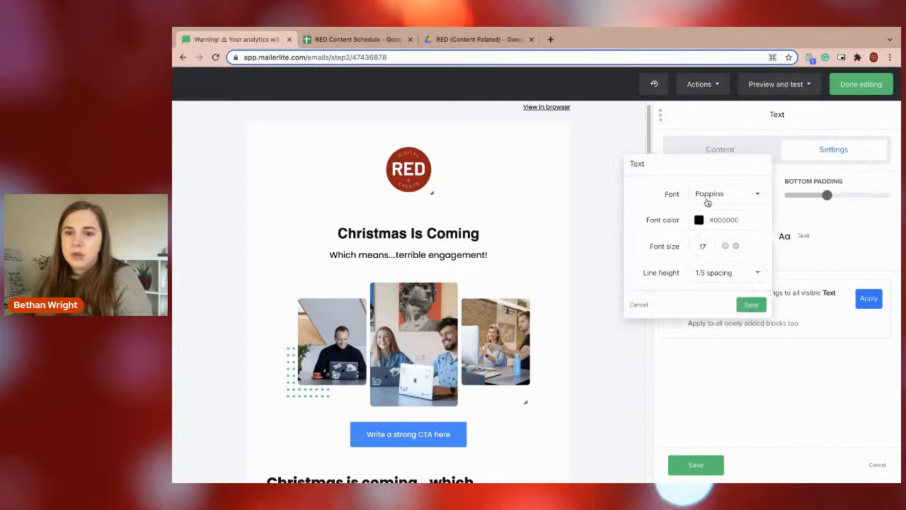
{"action": "left_click", "coordinate": [703, 191]}
{"action": "left_click", "coordinate": [713, 250]}
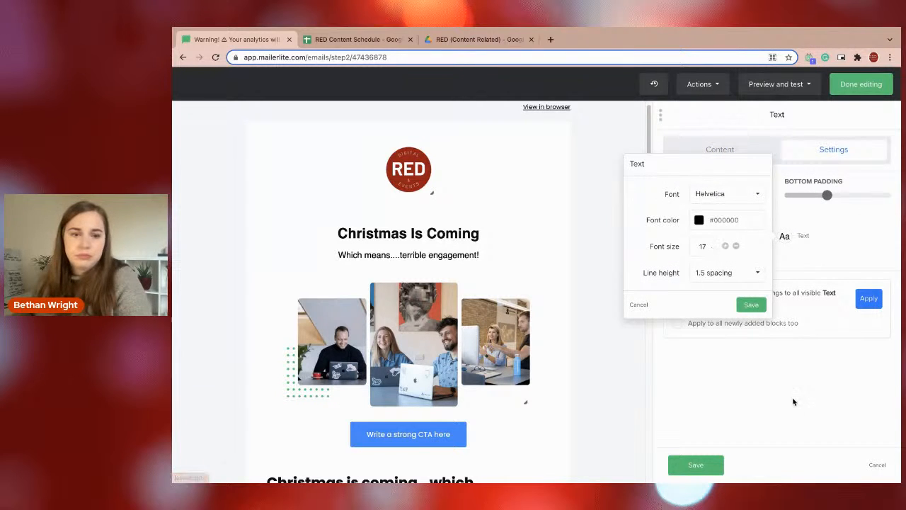
Search the subheading's font list for "barlow", close it keeping Helvetica, and save the text block.
{"action": "left_click", "coordinate": [727, 198]}
{"action": "type", "text": "barlow"}
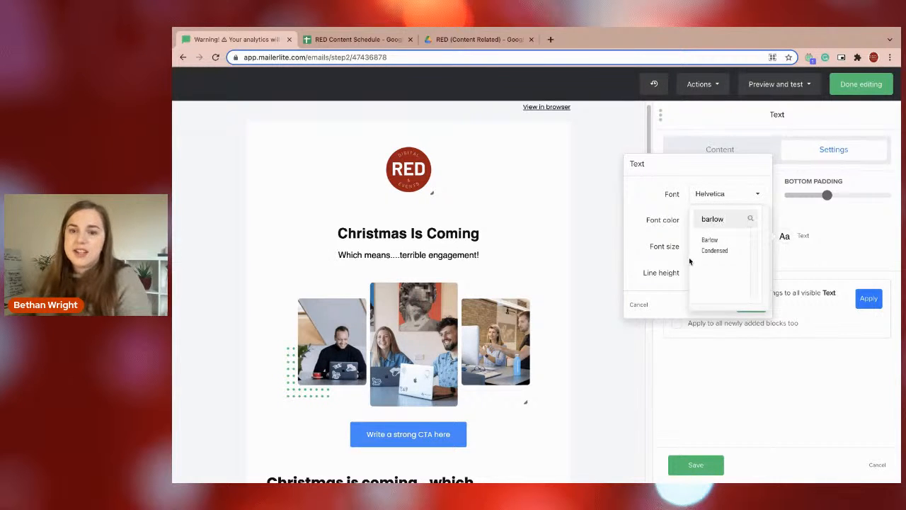
{"action": "left_click", "coordinate": [816, 434]}
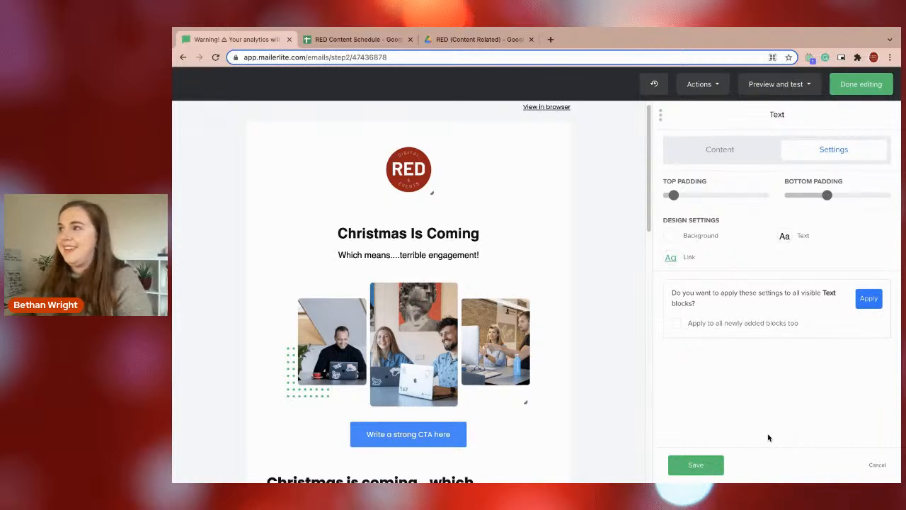
{"action": "left_click", "coordinate": [695, 465]}
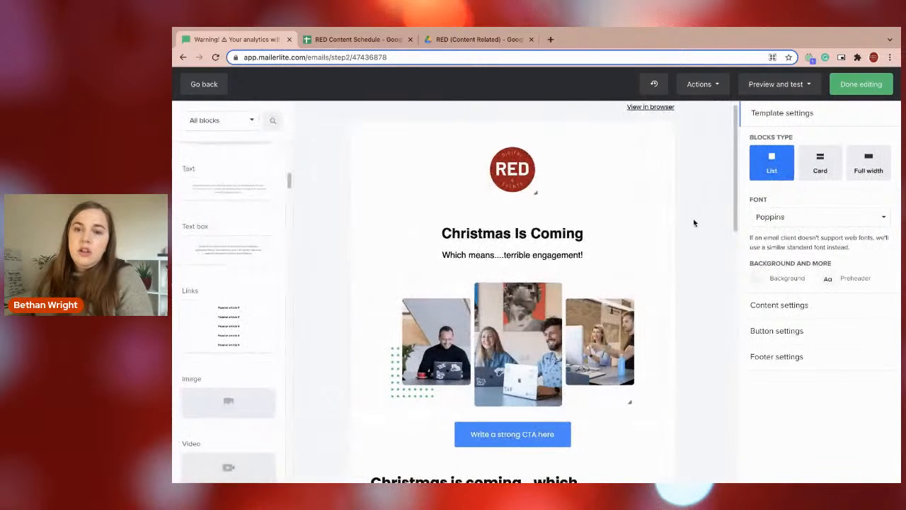
Delete the team photo, the "Write a strong CTA here" button and the large repeated heading above the body text.
{"action": "left_click", "coordinate": [655, 281]}
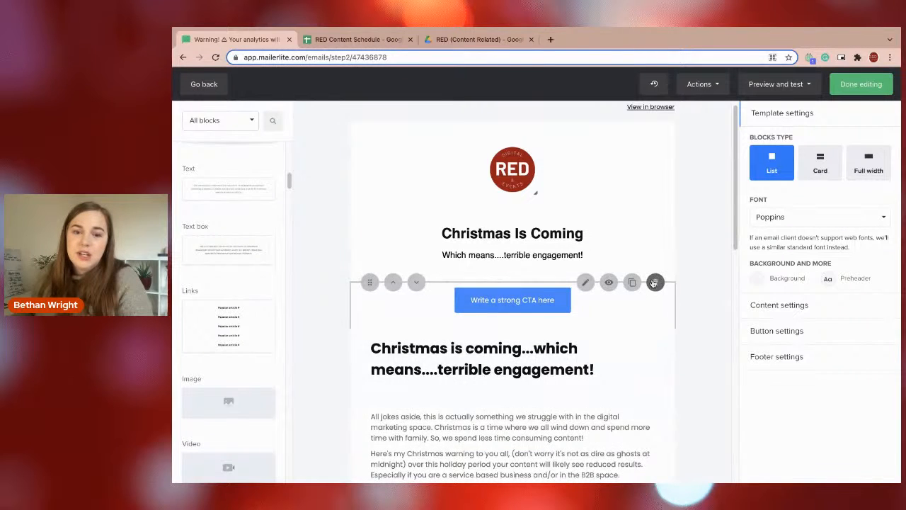
{"action": "left_click", "coordinate": [654, 282]}
{"action": "left_click", "coordinate": [653, 338]}
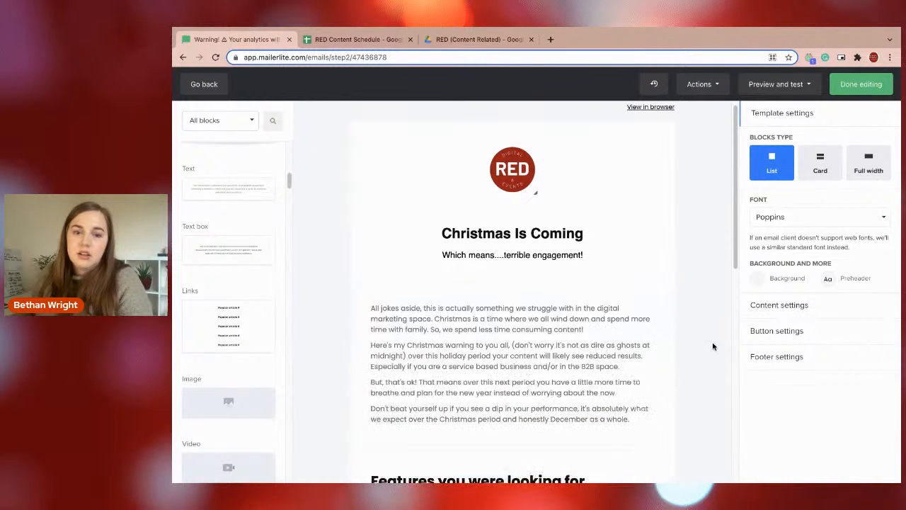
Reduce the bottom padding of the "Which means....terrible engagement!" subheading to 10.
{"action": "left_click", "coordinate": [492, 263]}
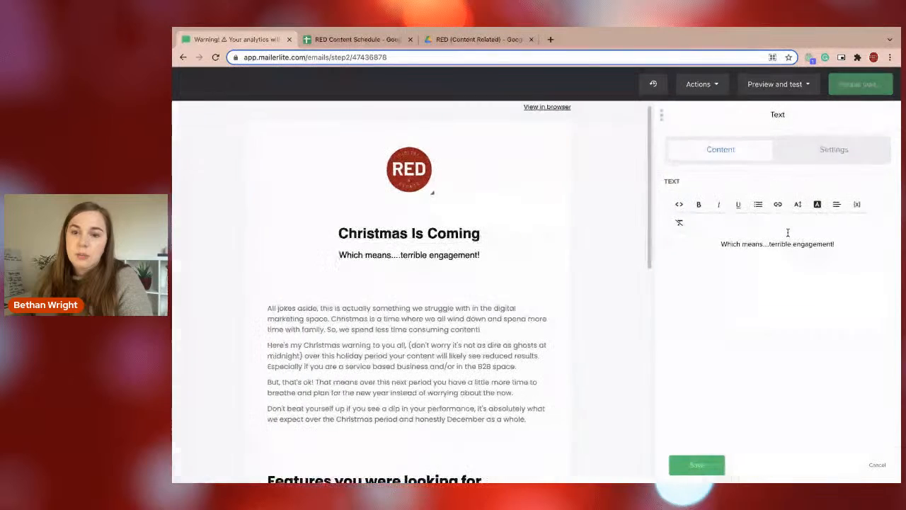
{"action": "left_click", "coordinate": [834, 149]}
{"action": "left_click_drag", "start_coordinate": [826, 195], "coordinate": [795, 199]}
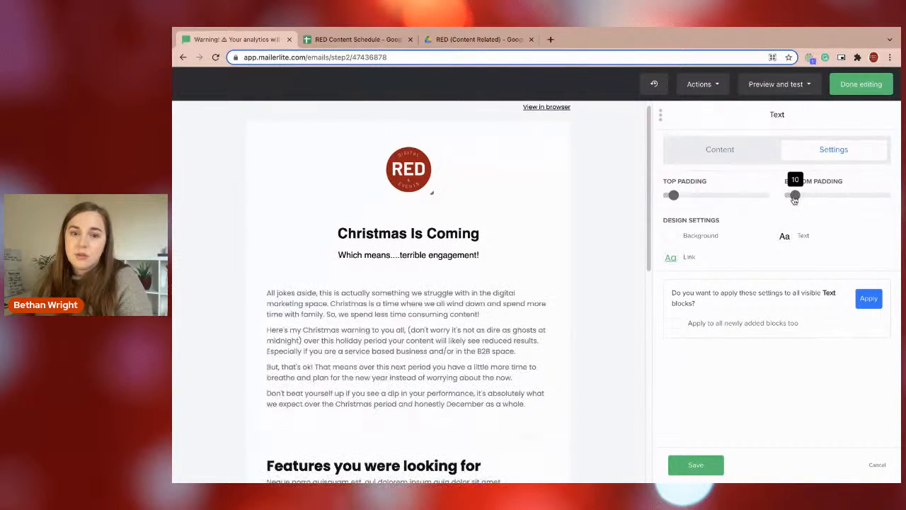
Remove the blank lines before "All jokes aside" at the start of the body text.
{"action": "left_click", "coordinate": [487, 283]}
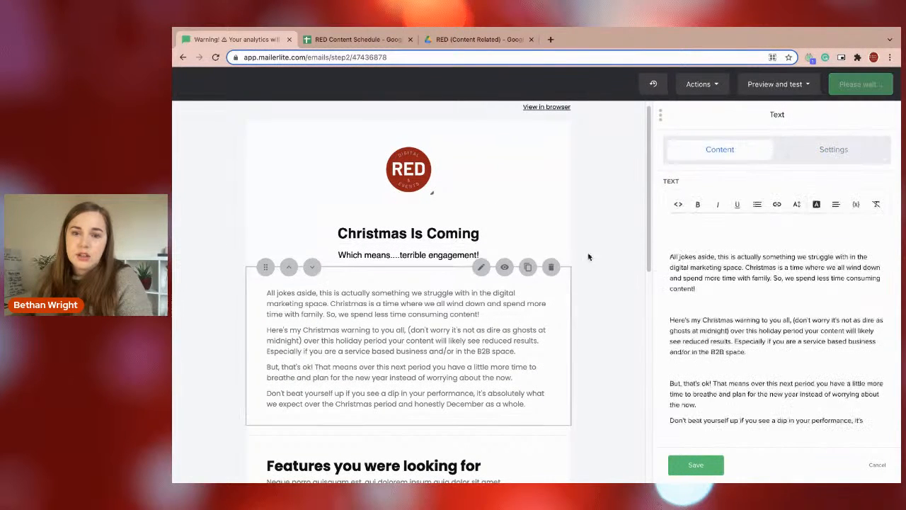
{"action": "left_click", "coordinate": [800, 154]}
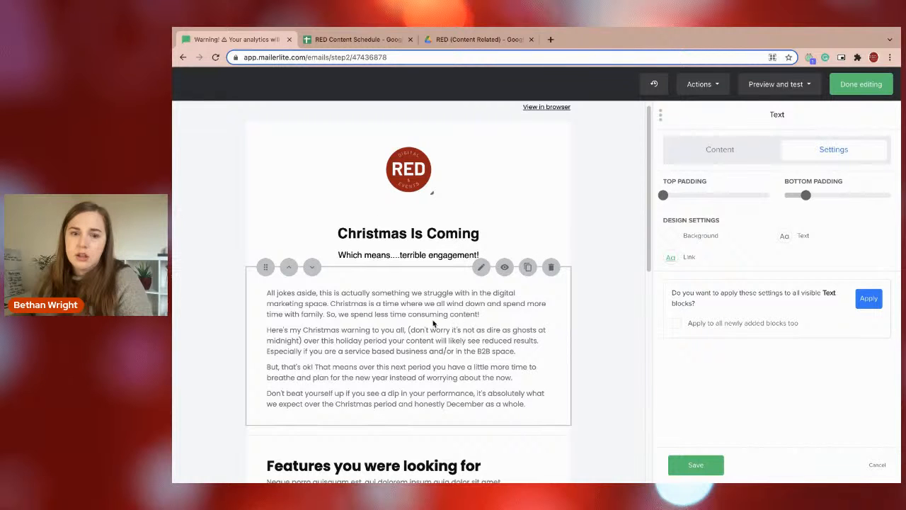
{"action": "left_click", "coordinate": [720, 150]}
{"action": "left_click", "coordinate": [669, 257]}
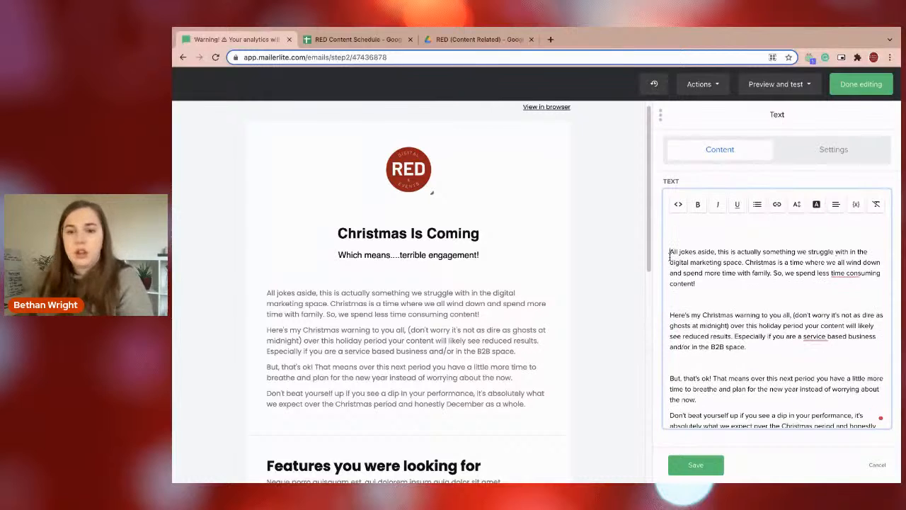
{"action": "key", "text": "BackSpace"}
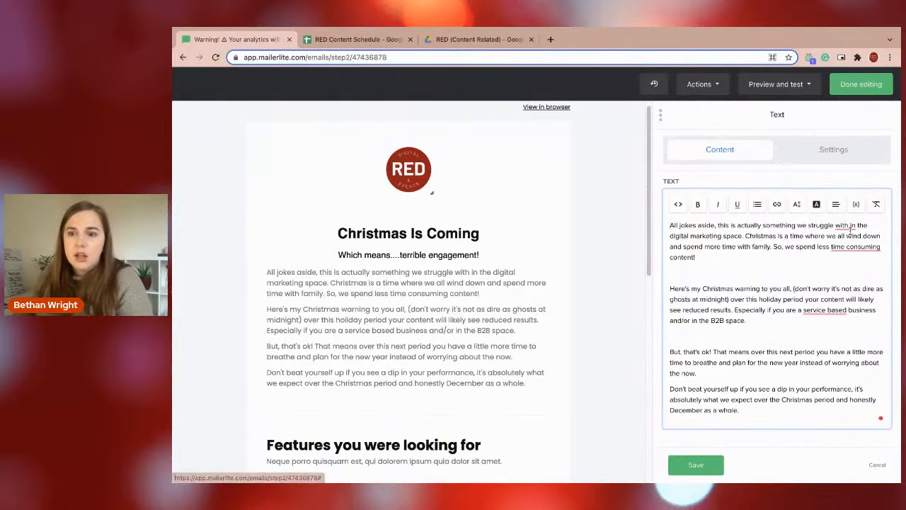
Accept the writing suggestions "within", "time-consuming" and "service-based" in the body text.
{"action": "mouse_move", "coordinate": [844, 225]}
{"action": "left_click", "coordinate": [825, 253]}
{"action": "mouse_move", "coordinate": [853, 243]}
{"action": "left_click", "coordinate": [830, 273]}
{"action": "mouse_move", "coordinate": [832, 309]}
{"action": "left_click", "coordinate": [825, 336]}
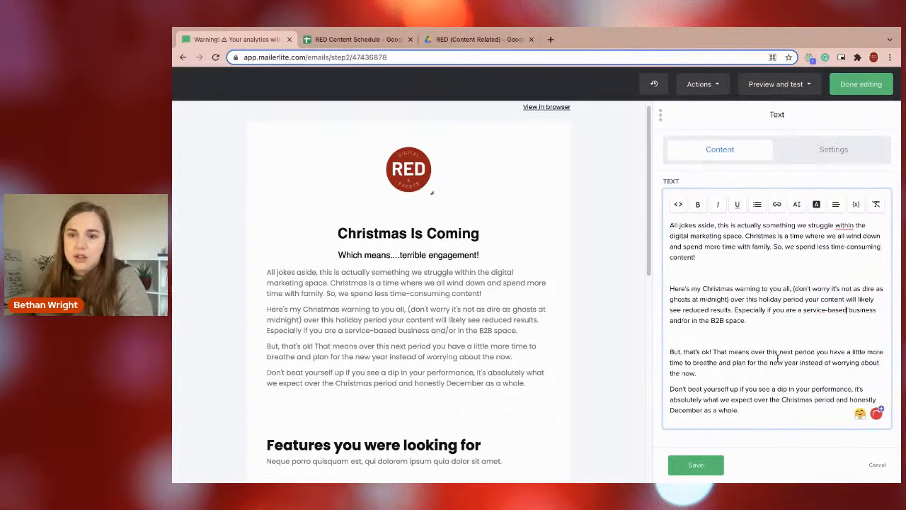
Correct the first sentence of the body text to read "struggle with, within the digital marketing space".
{"action": "mouse_move", "coordinate": [851, 228]}
{"action": "left_click", "coordinate": [821, 261]}
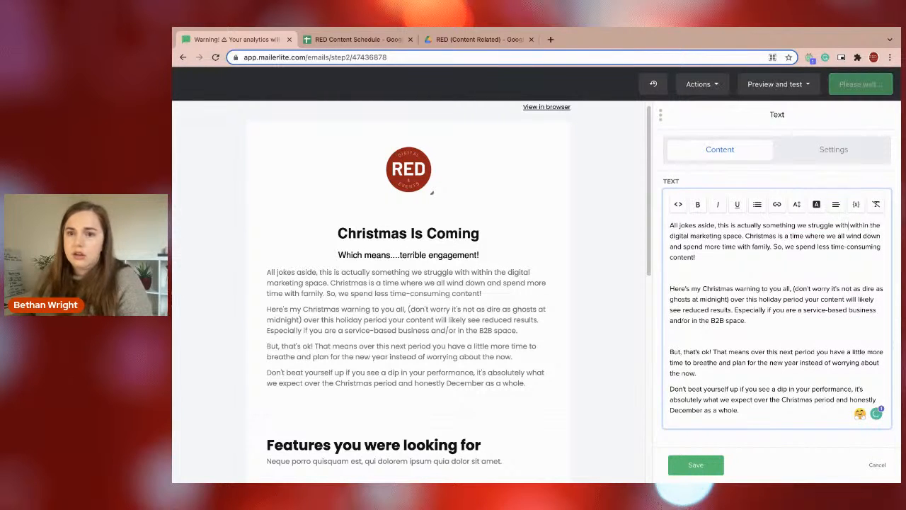
{"action": "left_click", "coordinate": [850, 225]}
{"action": "type", "text": ","}
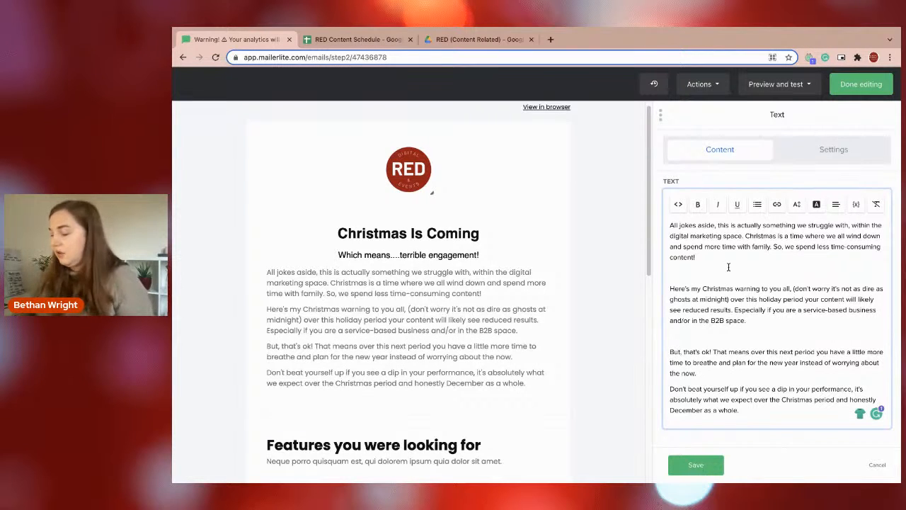
Delete the blank lines between the body paragraphs and after the last one.
{"action": "key", "text": "BackSpace"}
{"action": "key", "text": "BackSpace"}
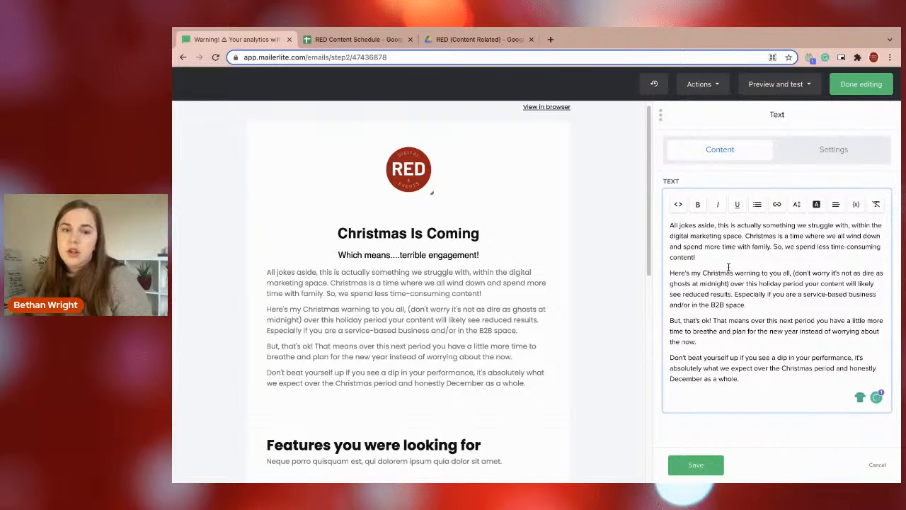
{"action": "key", "text": "BackSpace"}
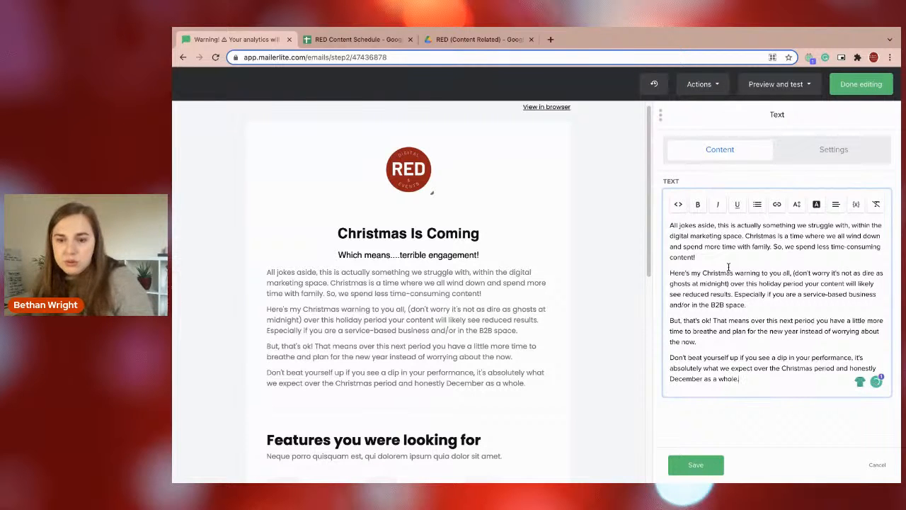
Insert a blank line between each of the four body paragraphs and save the text block.
{"action": "key", "text": "Return"}
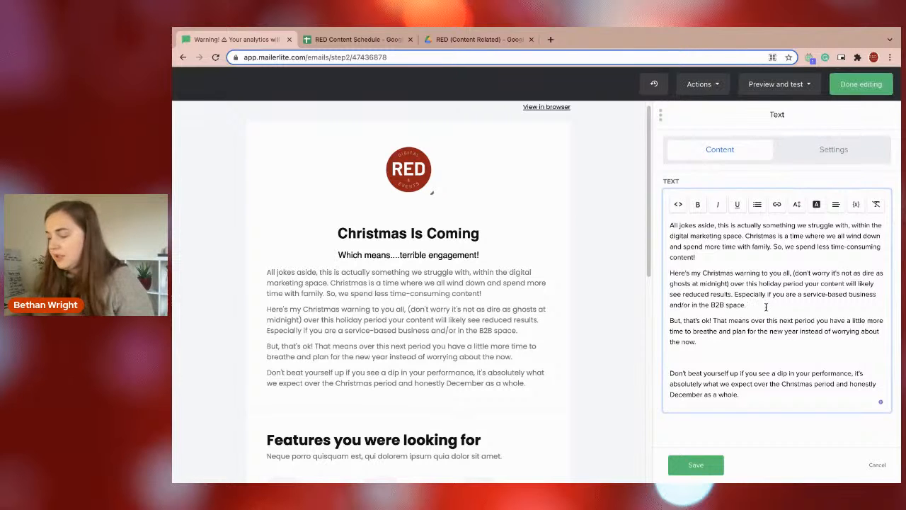
{"action": "key", "text": "Return"}
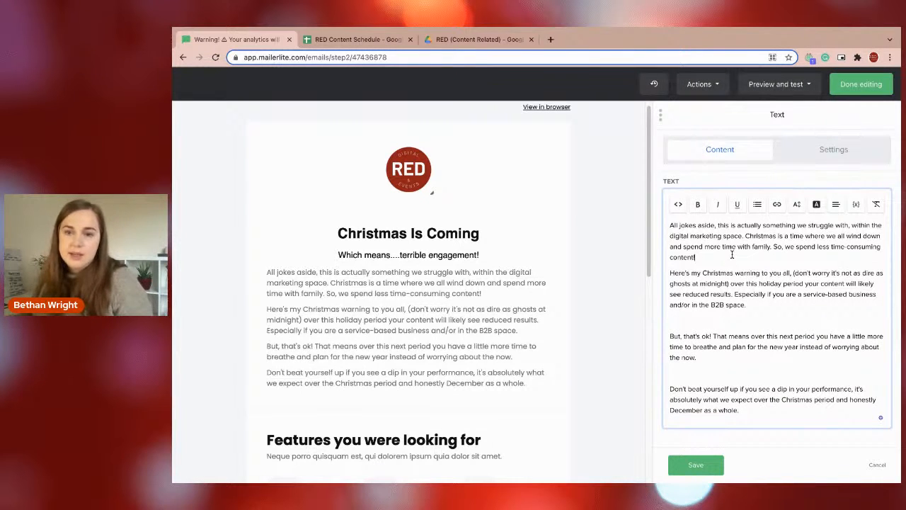
{"action": "key", "text": "Return"}
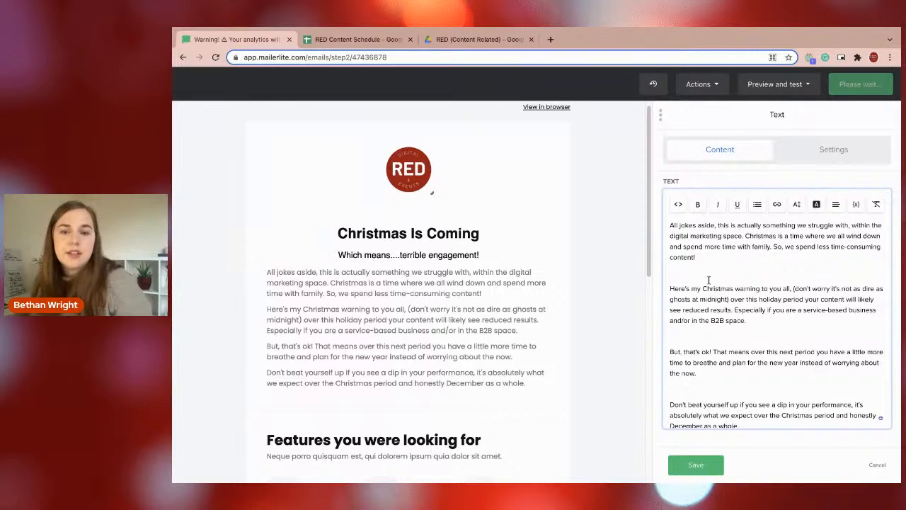
{"action": "left_click", "coordinate": [720, 464]}
Center-align all four paragraphs of the body text.
{"action": "left_click", "coordinate": [473, 281]}
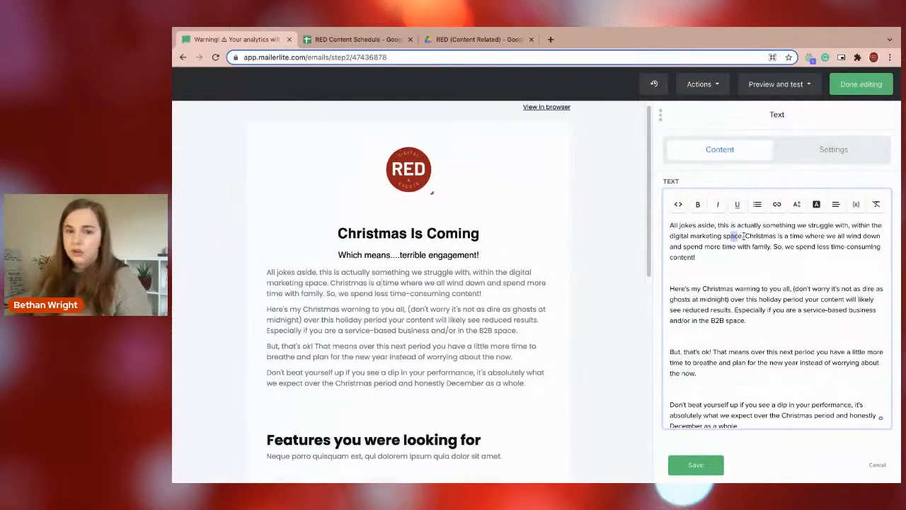
{"action": "left_click_drag", "start_coordinate": [737, 235], "coordinate": [742, 236]}
{"action": "left_click", "coordinate": [794, 247]}
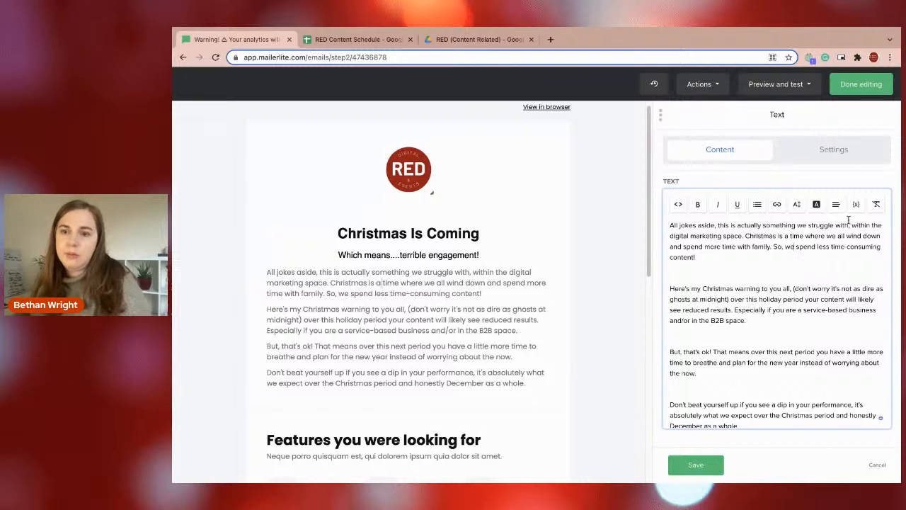
{"action": "key", "text": "ctrl+a"}
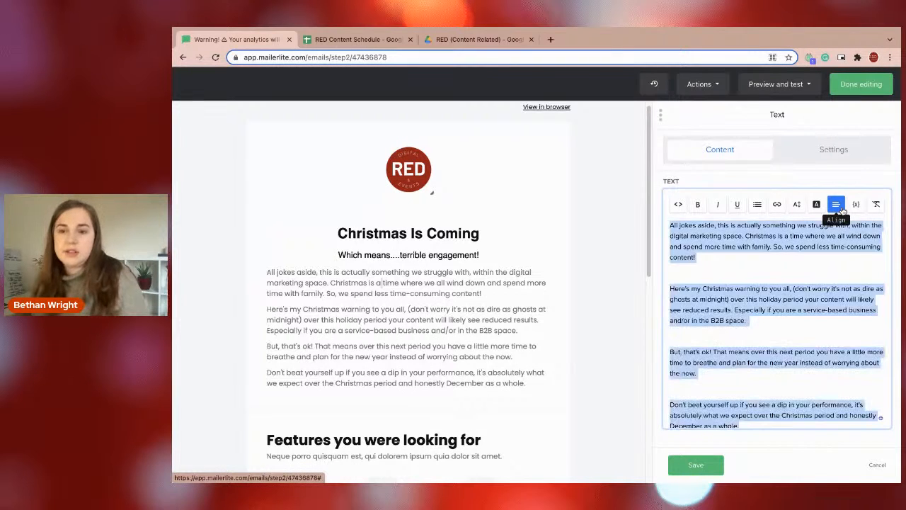
{"action": "left_click", "coordinate": [842, 210]}
{"action": "left_click", "coordinate": [800, 254]}
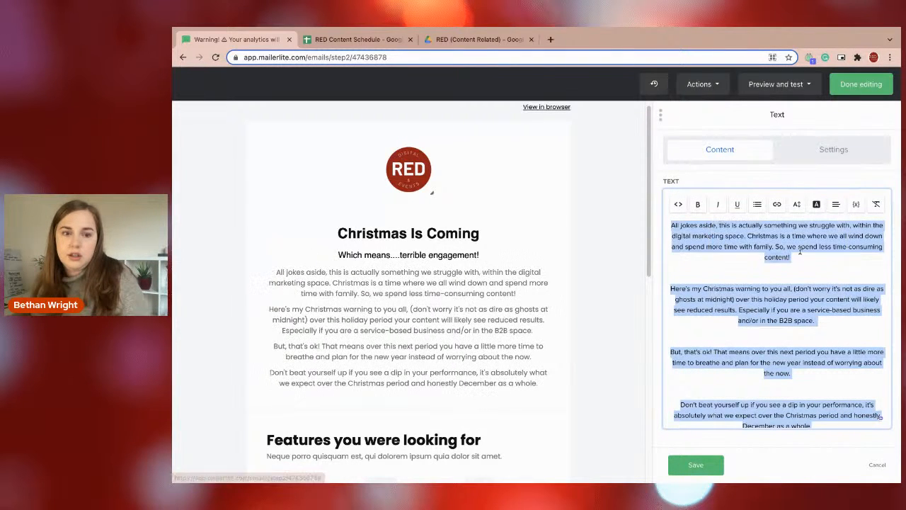
{"action": "left_click", "coordinate": [836, 206]}
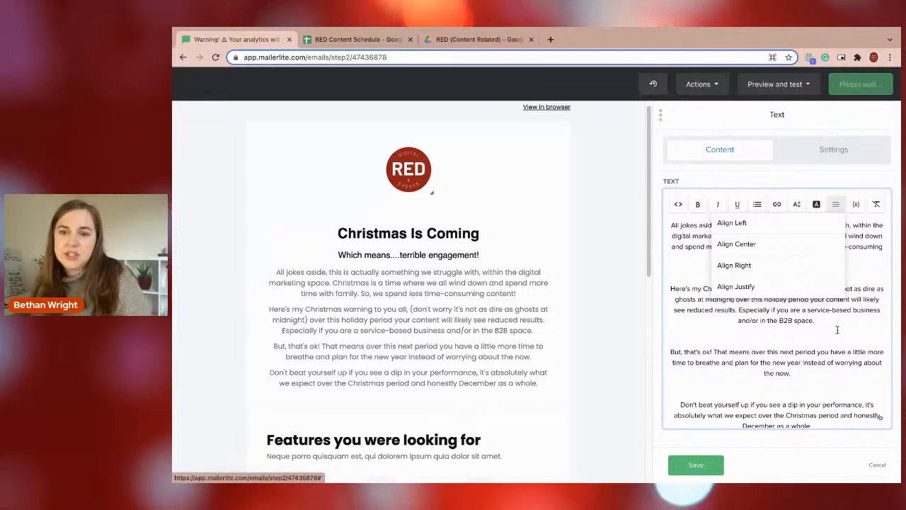
Left-align all four paragraphs of the body text.
{"action": "key", "text": "ctrl+a"}
{"action": "left_click", "coordinate": [835, 205]}
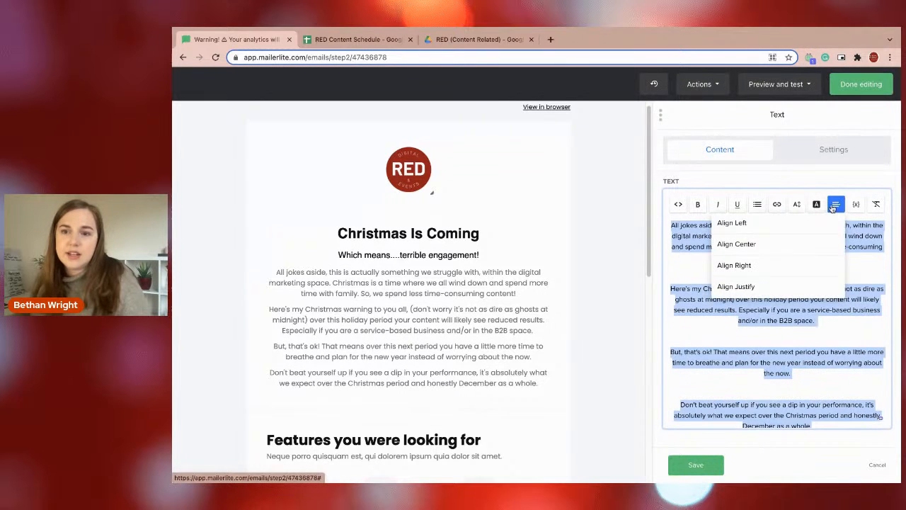
{"action": "left_click", "coordinate": [786, 225]}
{"action": "left_click", "coordinate": [744, 282]}
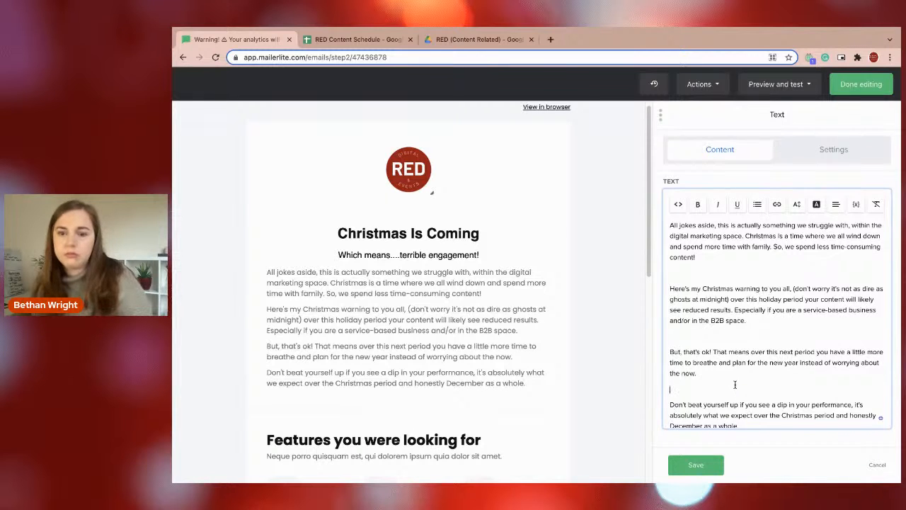
Delete the last body paragraph, starting "Don't beat yourself up", together with the blank line above it.
{"action": "scroll", "coordinate": [734, 385], "scroll_direction": "down", "scroll_amount": 1}
{"action": "left_click_drag", "start_coordinate": [746, 421], "coordinate": [664, 359]}
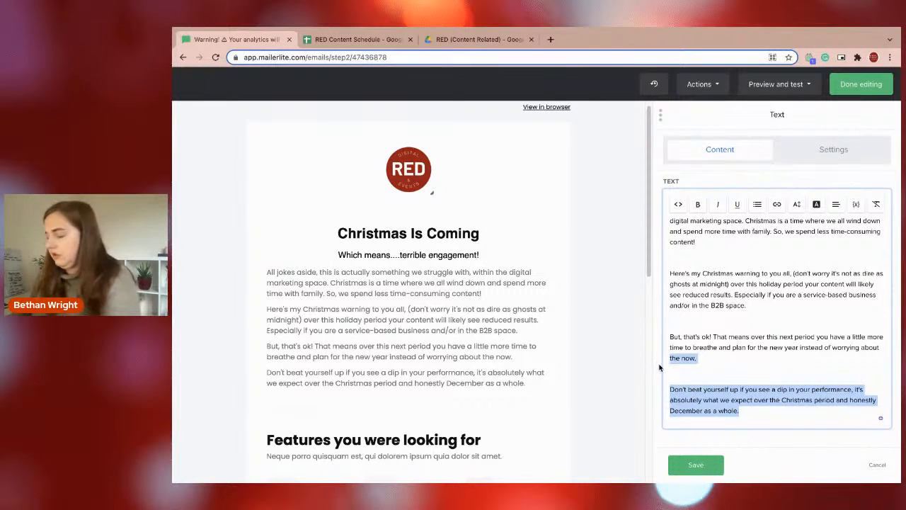
{"action": "left_click", "coordinate": [754, 405]}
{"action": "left_click_drag", "start_coordinate": [750, 415], "coordinate": [688, 371]}
{"action": "key", "text": "BackSpace"}
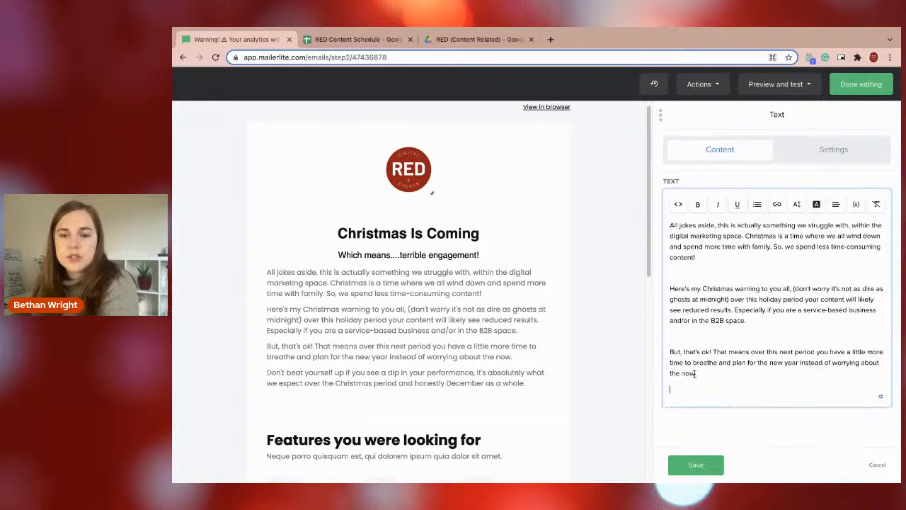
{"action": "key", "text": "BackSpace"}
{"action": "key", "text": "BackSpace"}
Delete the blank lines between the three remaining body paragraphs.
{"action": "left_click", "coordinate": [732, 331]}
{"action": "key", "text": "BackSpace"}
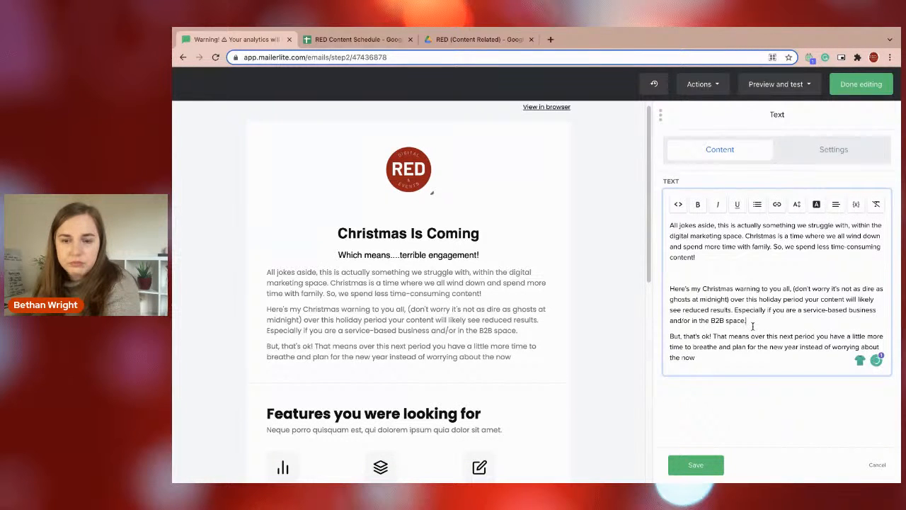
{"action": "left_click", "coordinate": [679, 272]}
{"action": "key", "text": "BackSpace"}
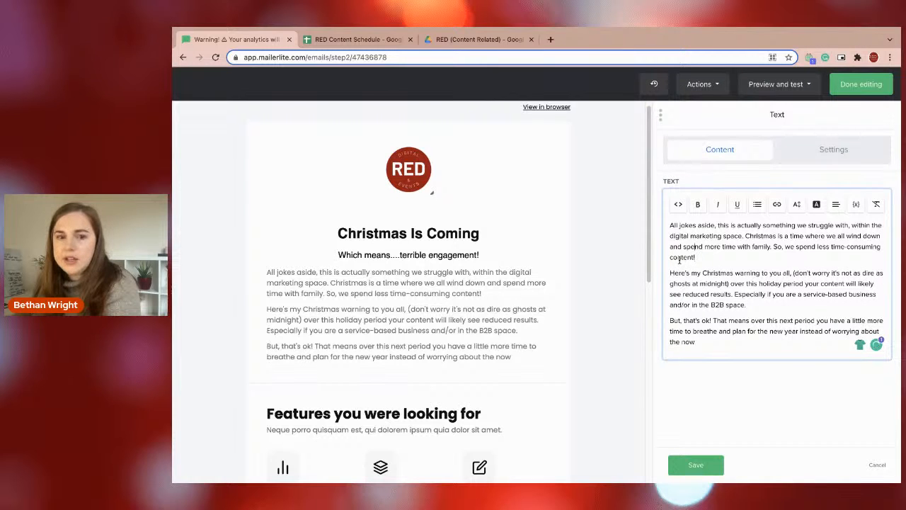
{"action": "key", "text": "Up"}
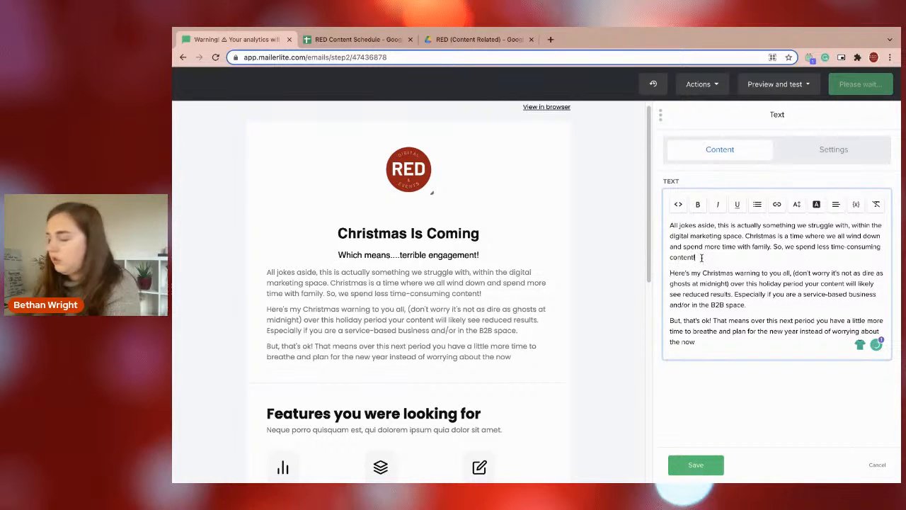
Try adding line breaks after the first body paragraph, then remove them.
{"action": "key", "text": "Return"}
{"action": "key", "text": "BackSpace"}
{"action": "key", "text": "Return"}
{"action": "key", "text": "Return"}
{"action": "key", "text": "BackSpace"}
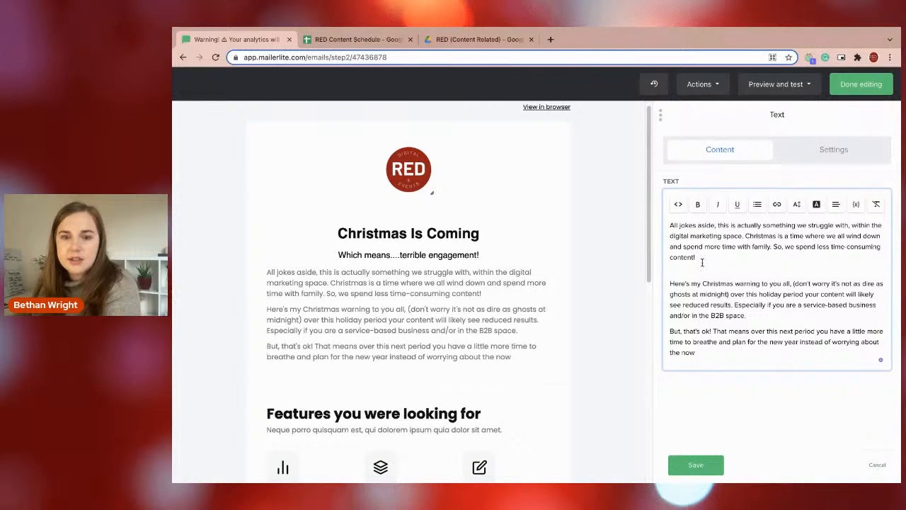
{"action": "key", "text": "Return"}
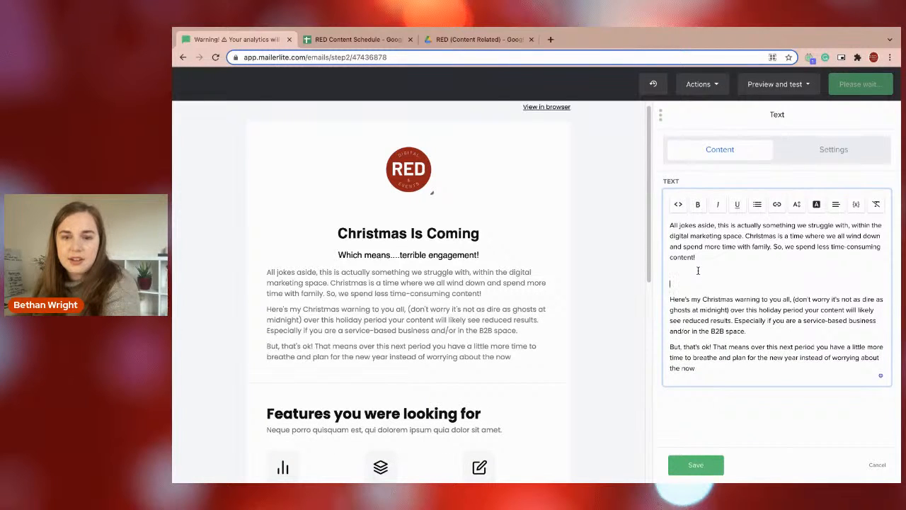
{"action": "key", "text": "BackSpace"}
{"action": "key", "text": "BackSpace"}
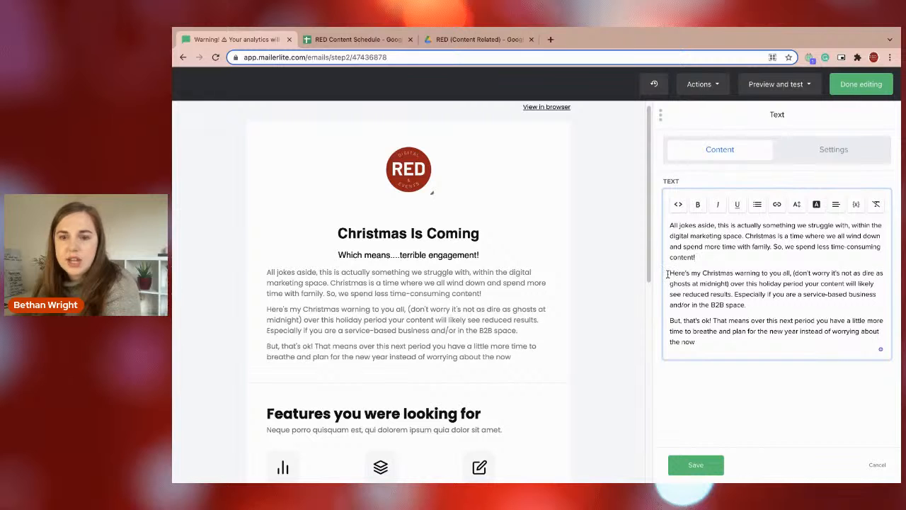
Insert a <br> tag before the second and third paragraphs in the text's HTML source and save the block.
{"action": "left_click", "coordinate": [678, 204]}
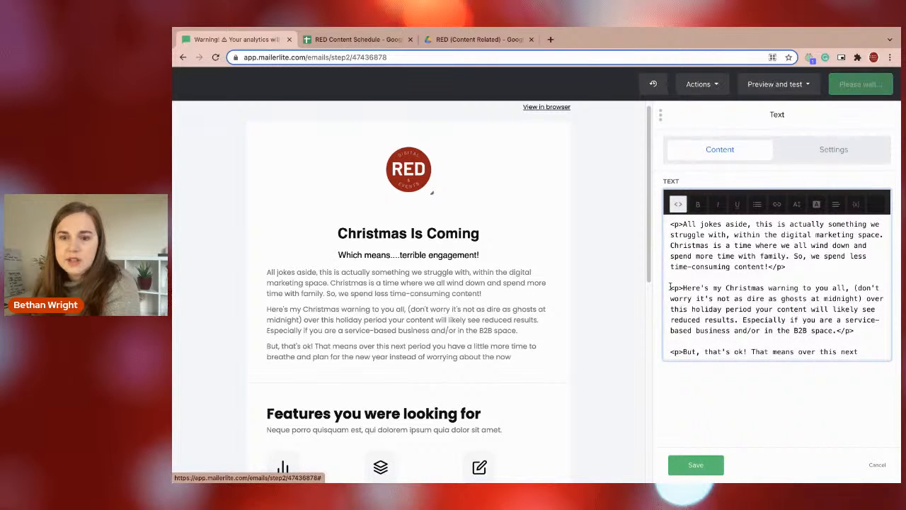
{"action": "type", "text": "<br"}
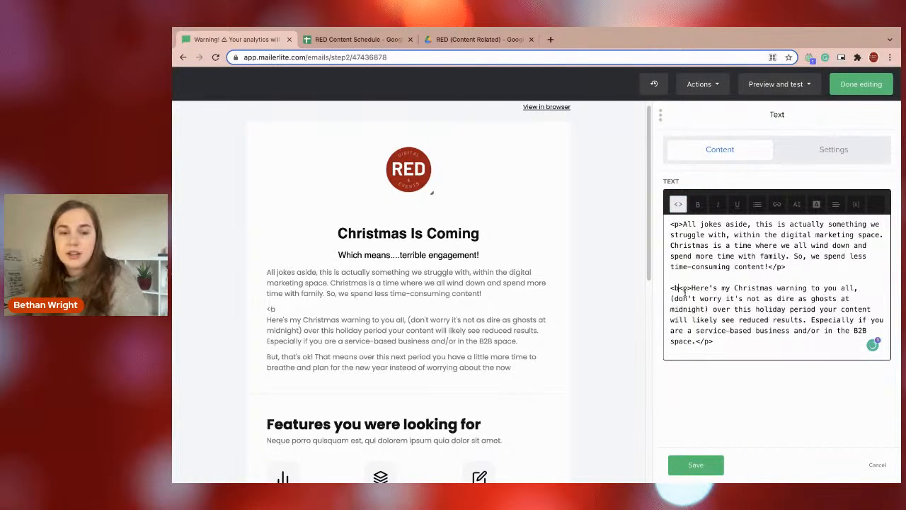
{"action": "type", "text": ">"}
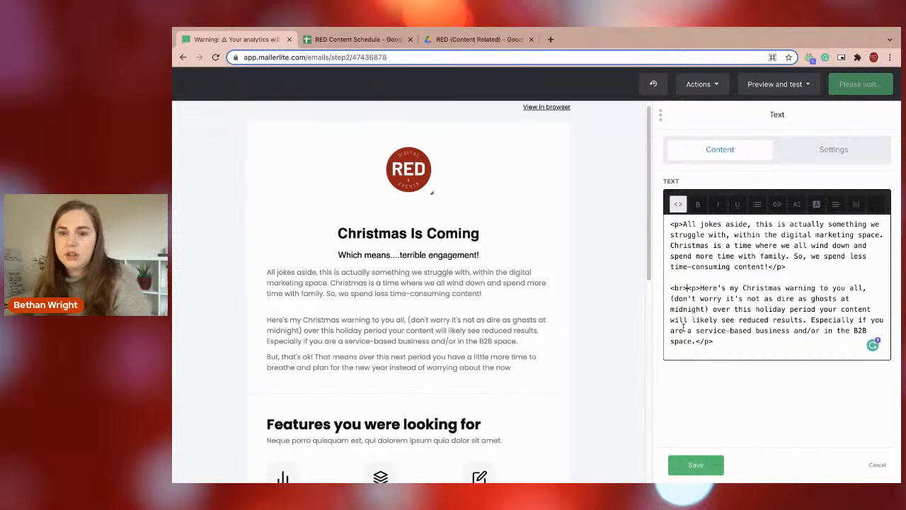
{"action": "scroll", "coordinate": [674, 322], "scroll_direction": "down", "scroll_amount": 1}
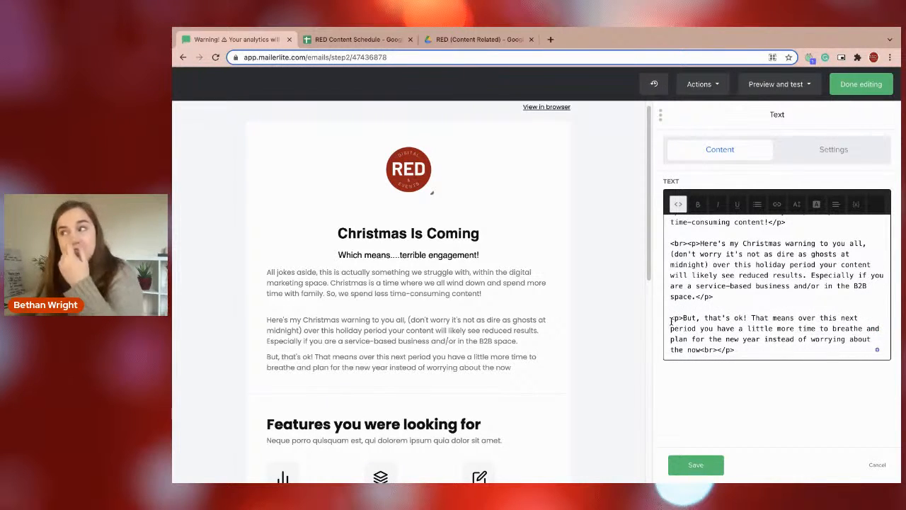
{"action": "left_click", "coordinate": [672, 321]}
{"action": "type", "text": "<br>"}
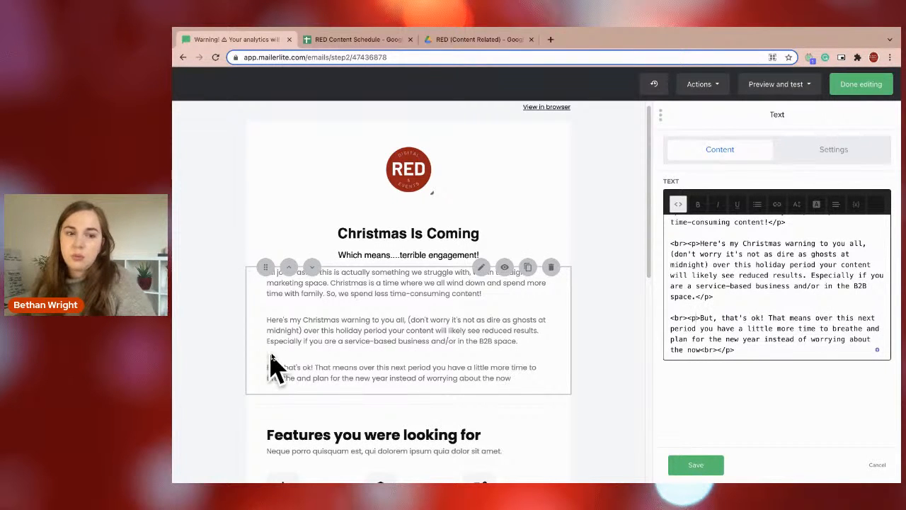
{"action": "left_click", "coordinate": [695, 465]}
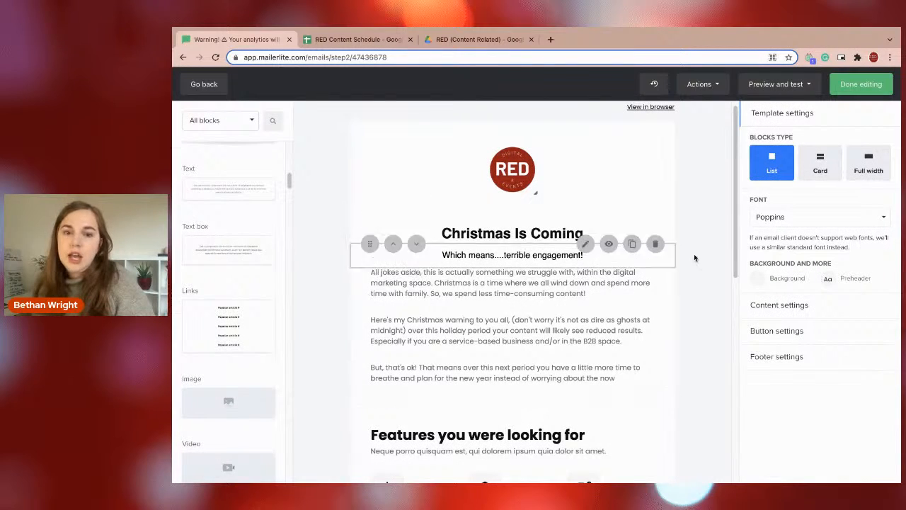
Set the body text block's font to Helvetica at size 15 and save the block.
{"action": "left_click", "coordinate": [623, 298]}
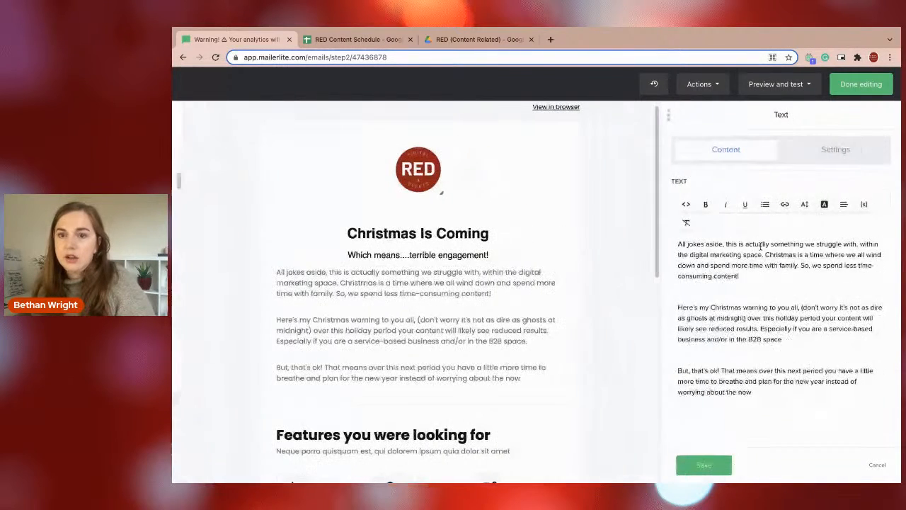
{"action": "left_click", "coordinate": [834, 149]}
{"action": "left_click", "coordinate": [794, 239]}
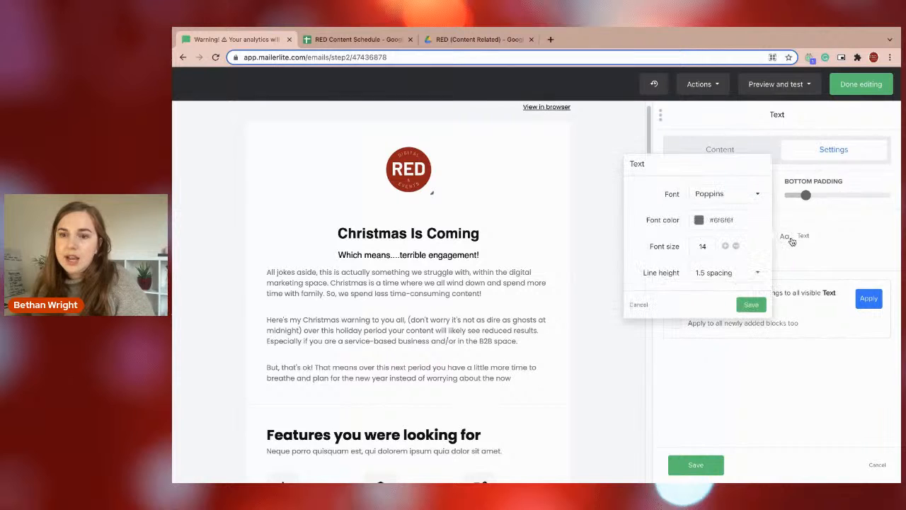
{"action": "left_click", "coordinate": [698, 196]}
{"action": "left_click", "coordinate": [711, 253]}
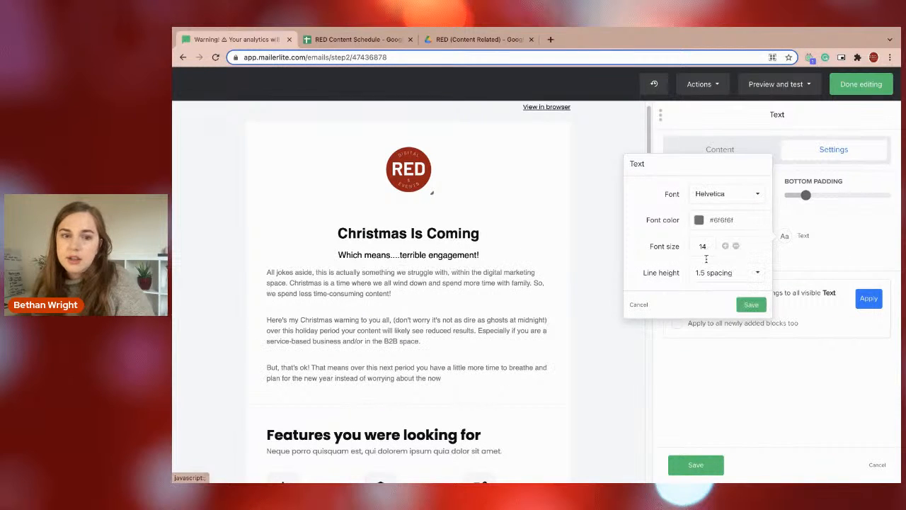
{"action": "left_click", "coordinate": [724, 245]}
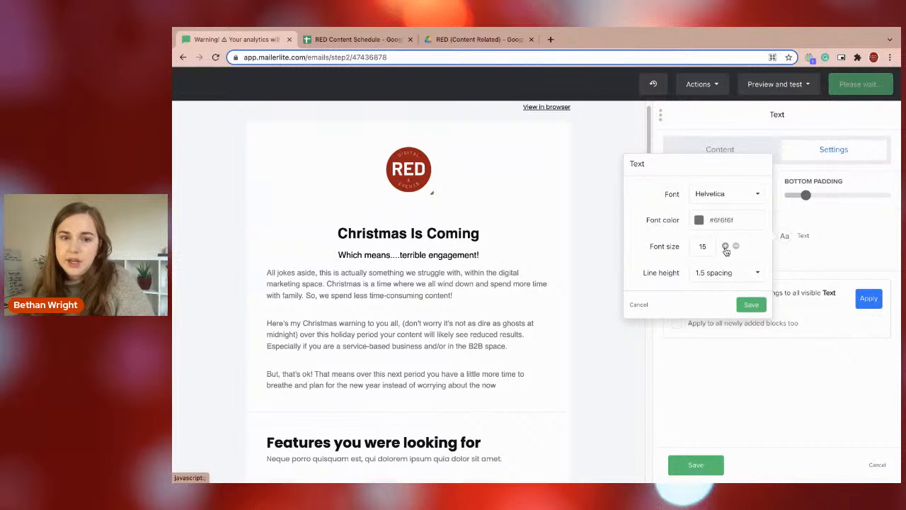
{"action": "left_click", "coordinate": [751, 305]}
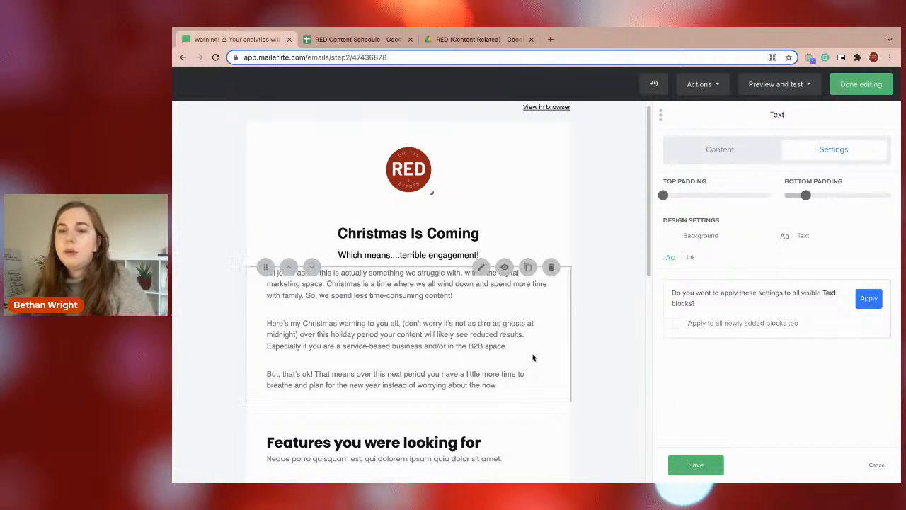
{"action": "left_click", "coordinate": [690, 465]}
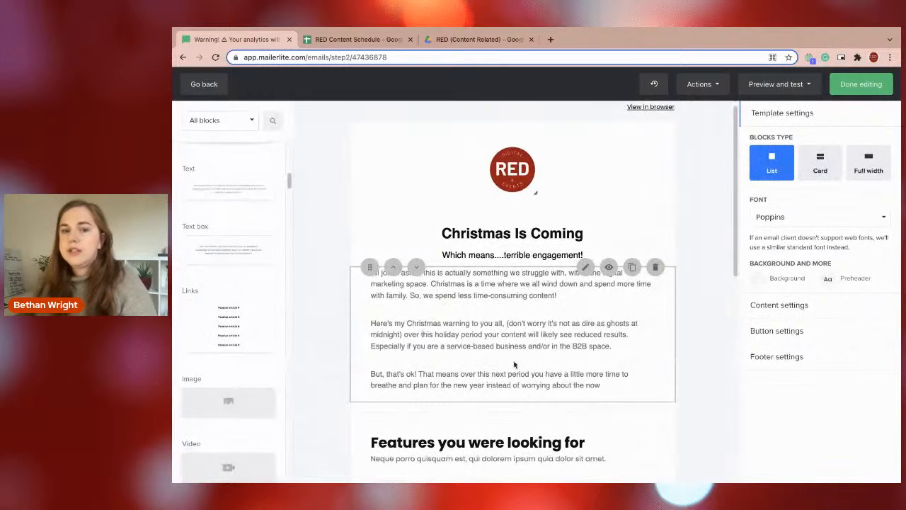
{"action": "scroll", "coordinate": [737, 207], "scroll_direction": "down", "scroll_amount": 2}
{"action": "scroll", "coordinate": [740, 246], "scroll_direction": "down", "scroll_amount": 3}
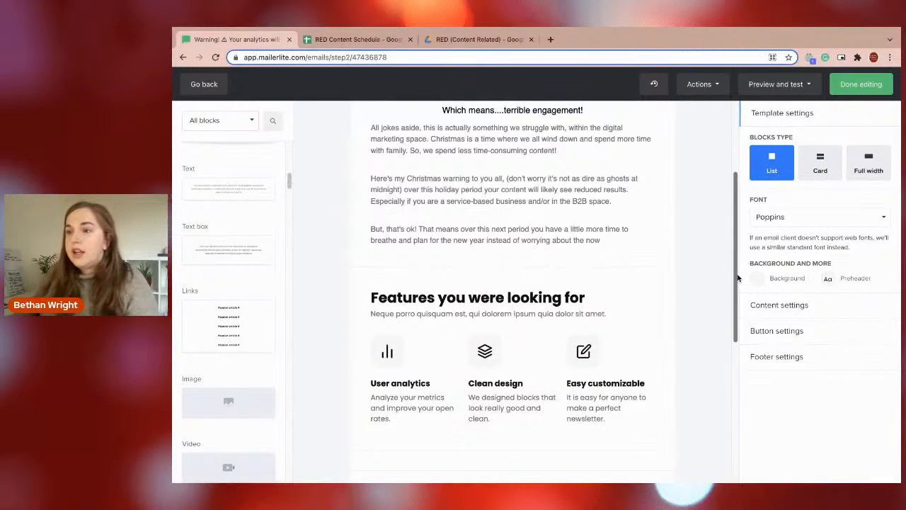
{"action": "mouse_move", "coordinate": [461, 251]}
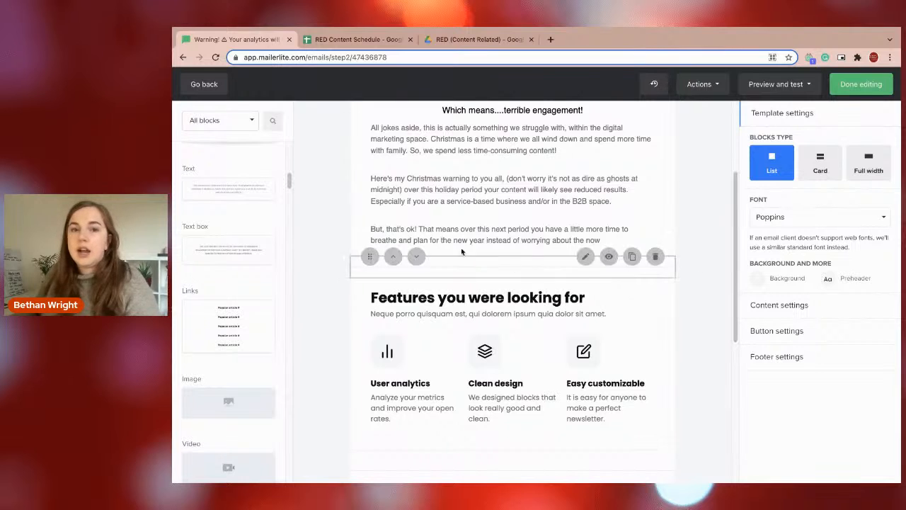
Search Google in a new browser tab for "social media analytics over christmas" and look through the results.
{"action": "left_click", "coordinate": [549, 39]}
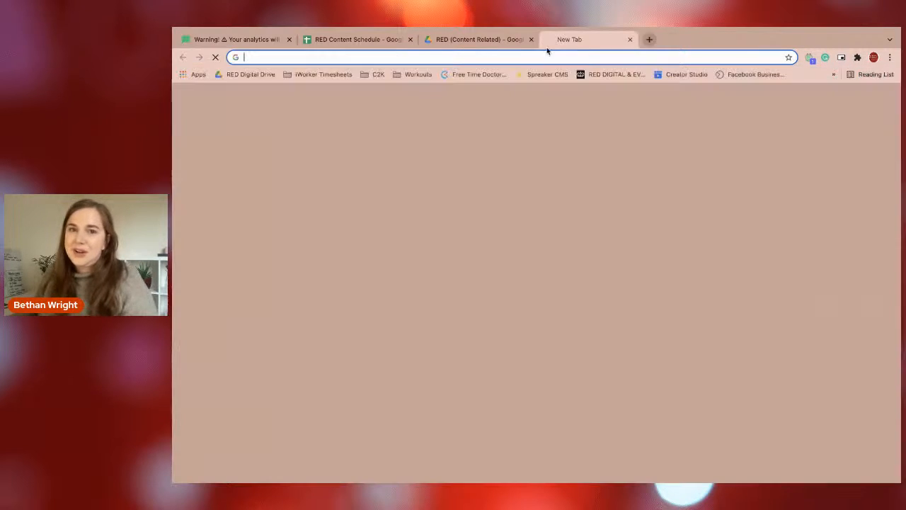
{"action": "type", "text": "email"}
{"action": "key", "text": "BackSpace"}
{"action": "key", "text": "BackSpace"}
{"action": "key", "text": "BackSpace"}
{"action": "key", "text": "BackSpace"}
{"action": "key", "text": "BackSpace"}
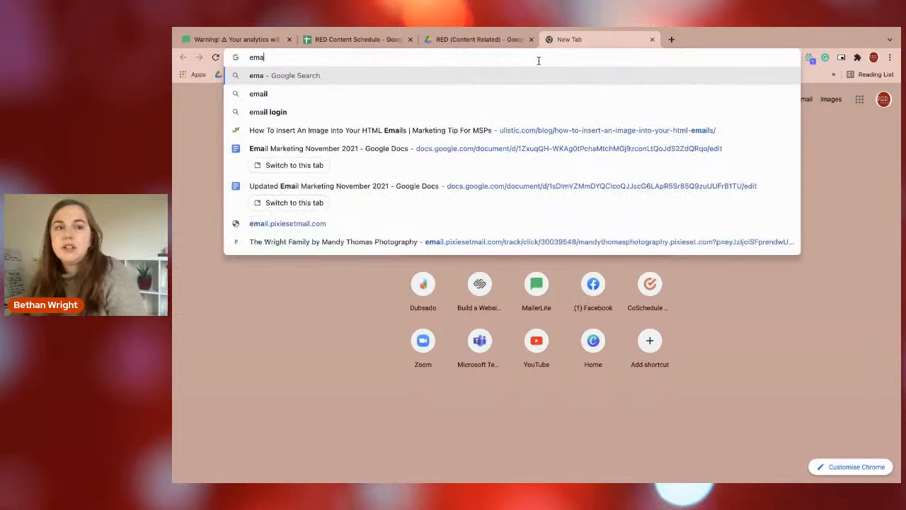
{"action": "type", "text": "social media"}
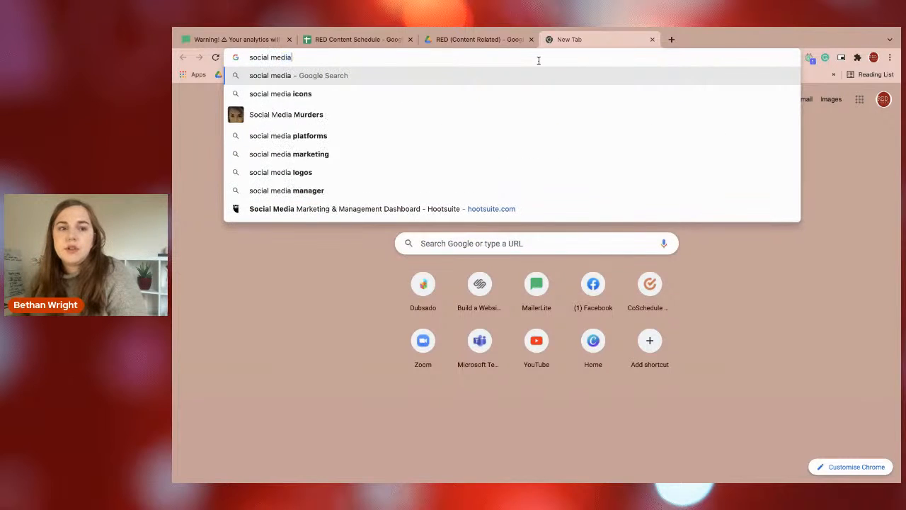
{"action": "type", "text": " analy"}
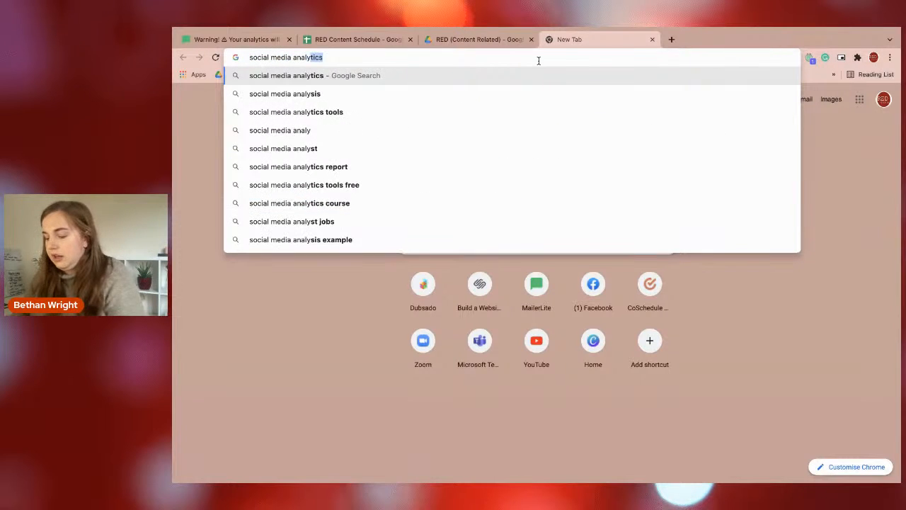
{"action": "type", "text": "tics over christmas"}
{"action": "key", "text": "Return"}
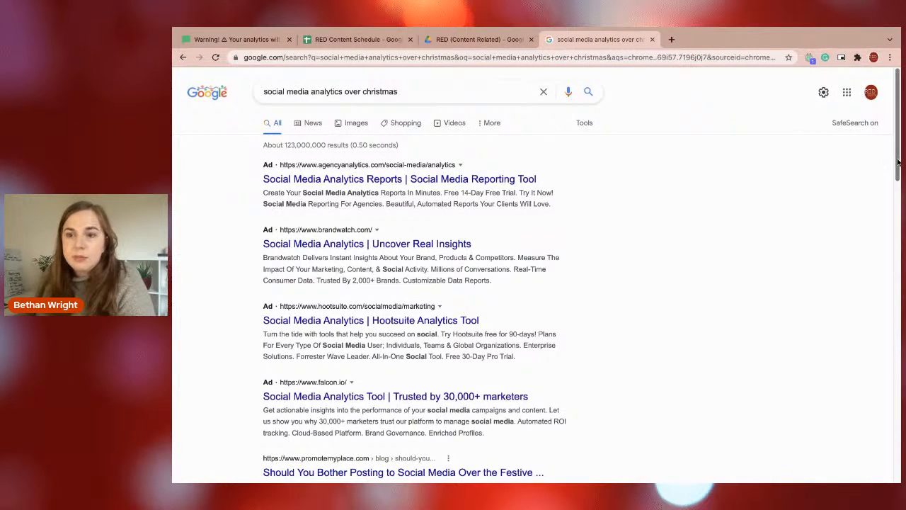
{"action": "scroll", "coordinate": [899, 192], "scroll_direction": "down", "scroll_amount": 3}
{"action": "scroll", "coordinate": [899, 192], "scroll_direction": "down", "scroll_amount": 3}
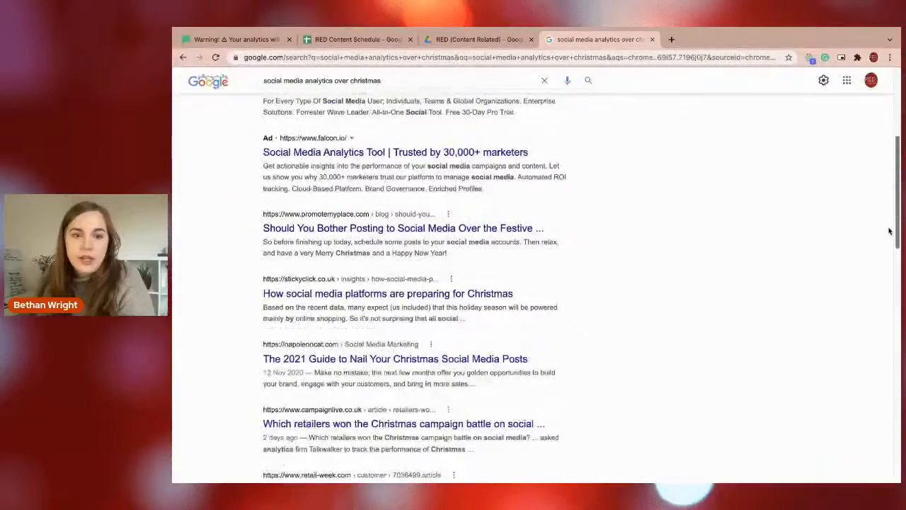
{"action": "scroll", "coordinate": [887, 237], "scroll_direction": "down", "scroll_amount": 2}
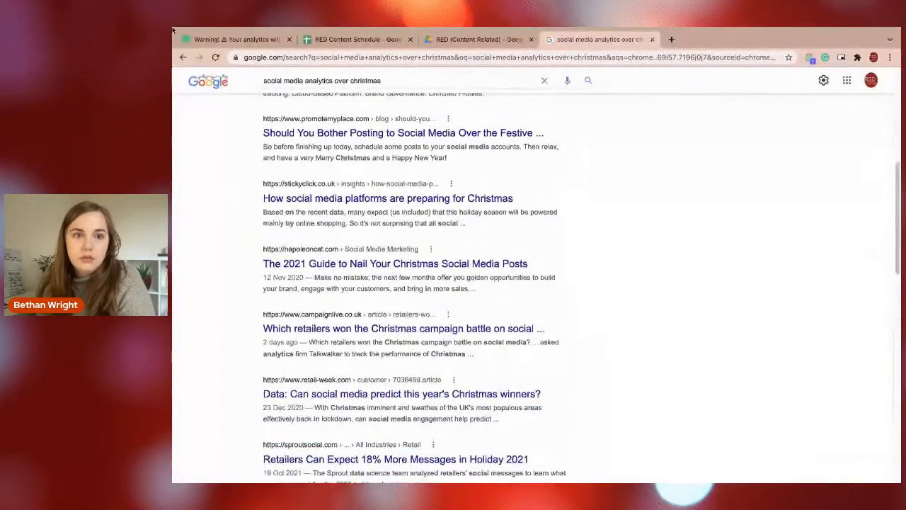
Refine the Google search to "social media analytics dip over christmas".
{"action": "left_click", "coordinate": [350, 76]}
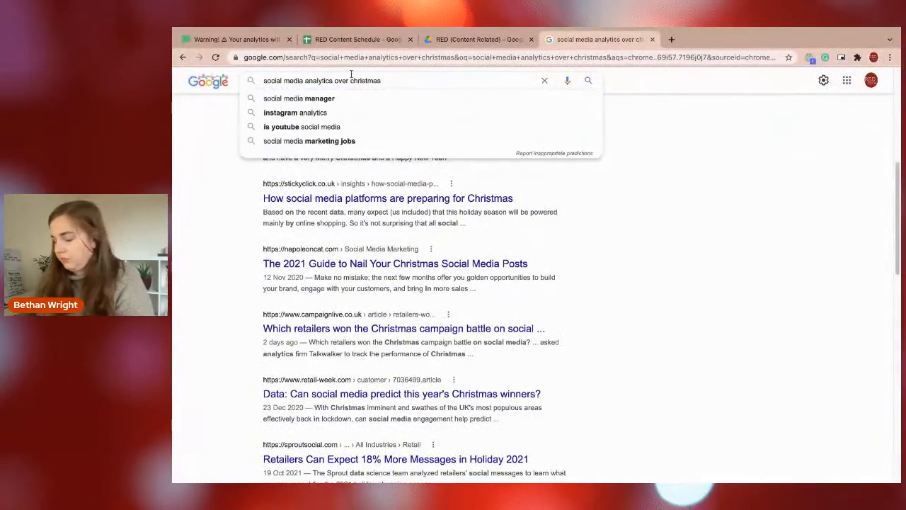
{"action": "type", "text": "dip"}
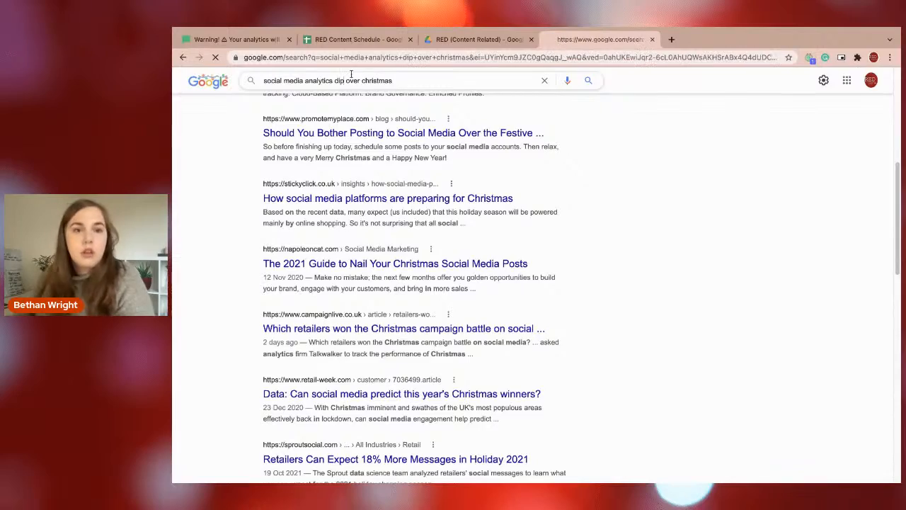
{"action": "key", "text": "Return"}
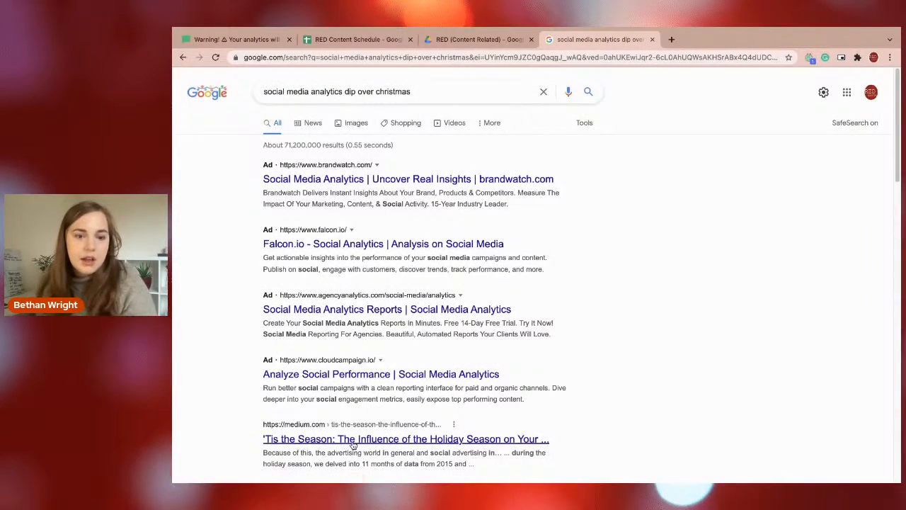
Open the "'Tis the Season", "Do People Use Social Media During the Holidays?" and "Should You Bother Posting" results in separate new tabs.
{"action": "scroll", "coordinate": [357, 438], "scroll_direction": "down", "scroll_amount": 1}
{"action": "middle_click", "coordinate": [357, 418]}
{"action": "scroll", "coordinate": [347, 382], "scroll_direction": "down", "scroll_amount": 5}
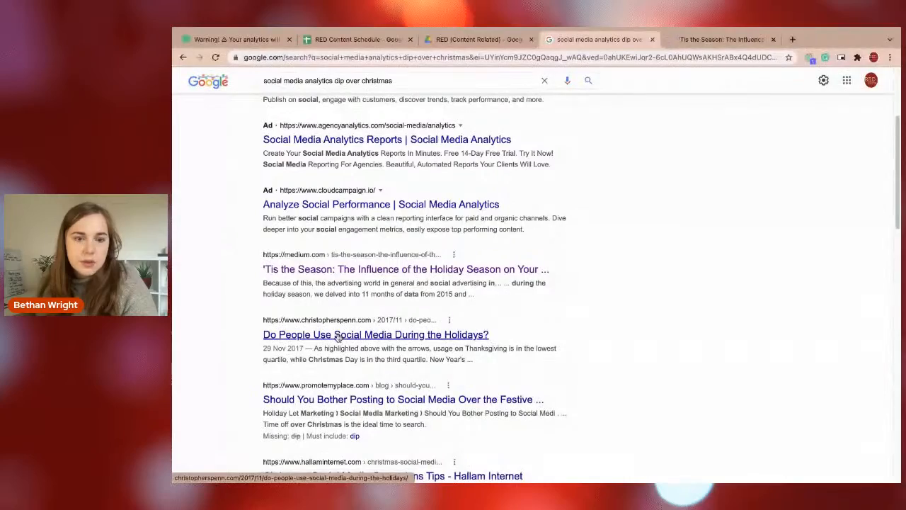
{"action": "middle_click", "coordinate": [334, 340]}
{"action": "scroll", "coordinate": [334, 350], "scroll_direction": "down", "scroll_amount": 2}
{"action": "middle_click", "coordinate": [334, 329]}
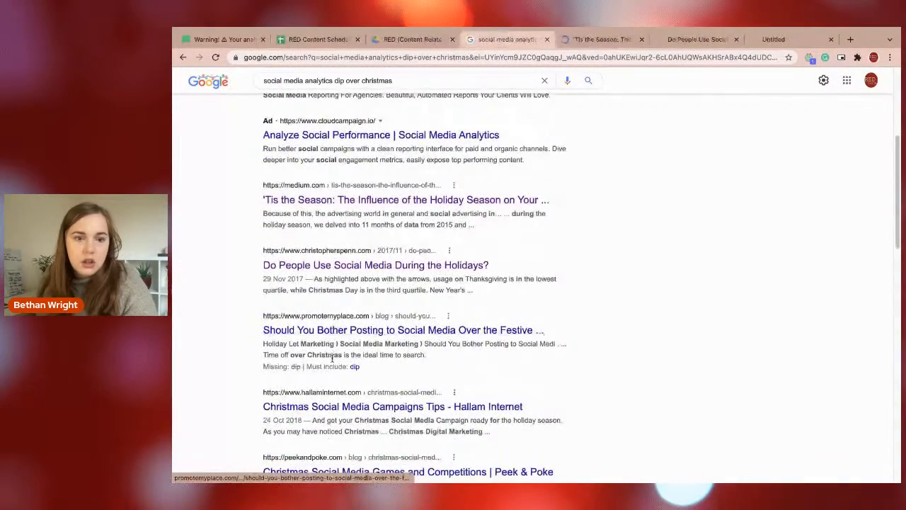
Switch the "social media analytics dip over christmas" search to image results and preview the Unmetric volume of posts chart.
{"action": "scroll", "coordinate": [333, 356], "scroll_direction": "down", "scroll_amount": 3}
{"action": "scroll", "coordinate": [345, 140], "scroll_direction": "up", "scroll_amount": 2}
{"action": "scroll", "coordinate": [344, 140], "scroll_direction": "up", "scroll_amount": 4}
{"action": "left_click", "coordinate": [325, 124]}
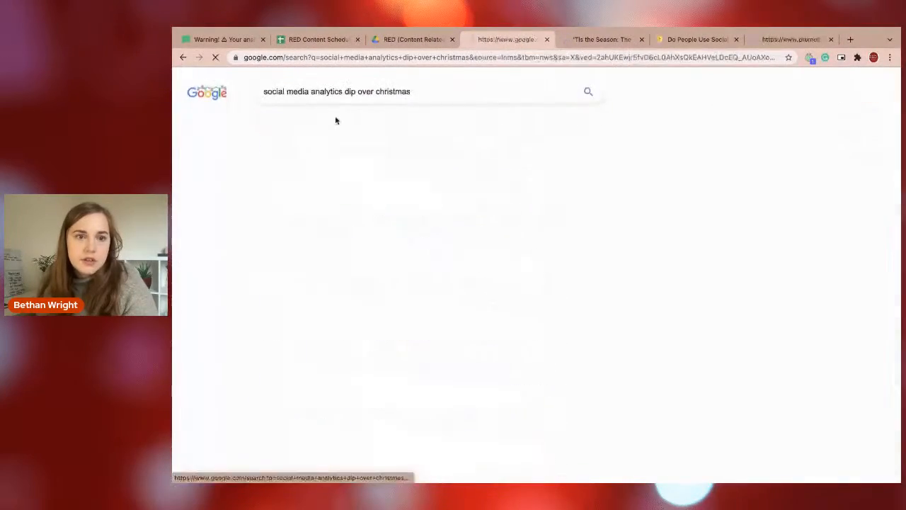
{"action": "left_click", "coordinate": [341, 126]}
{"action": "scroll", "coordinate": [344, 217], "scroll_direction": "down", "scroll_amount": 1}
{"action": "left_click", "coordinate": [244, 199]}
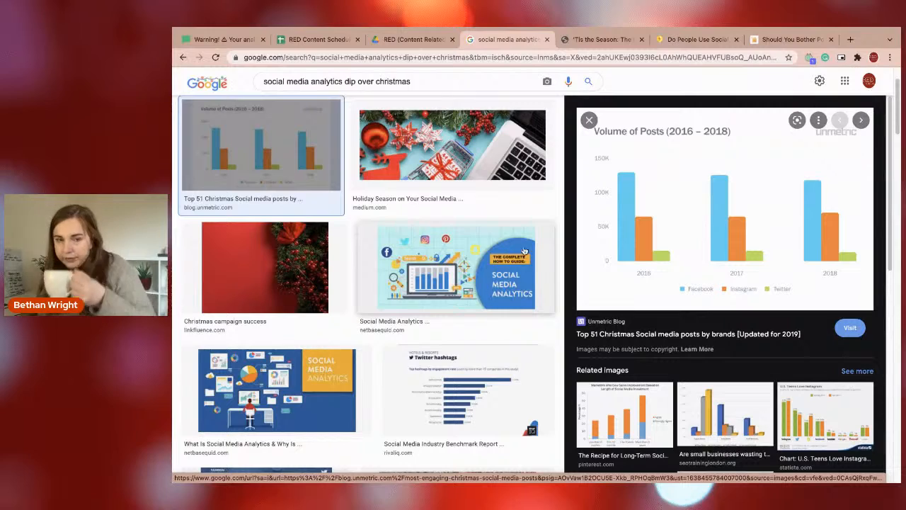
Preview the two NetBase Quid social media analytics images and browse further down the image results.
{"action": "left_click", "coordinate": [453, 258]}
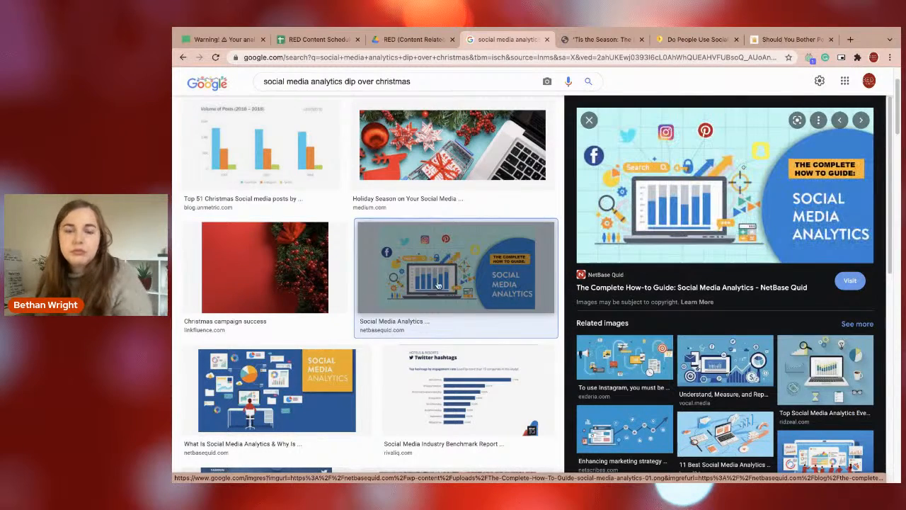
{"action": "scroll", "coordinate": [382, 314], "scroll_direction": "down", "scroll_amount": 1}
{"action": "left_click", "coordinate": [330, 348]}
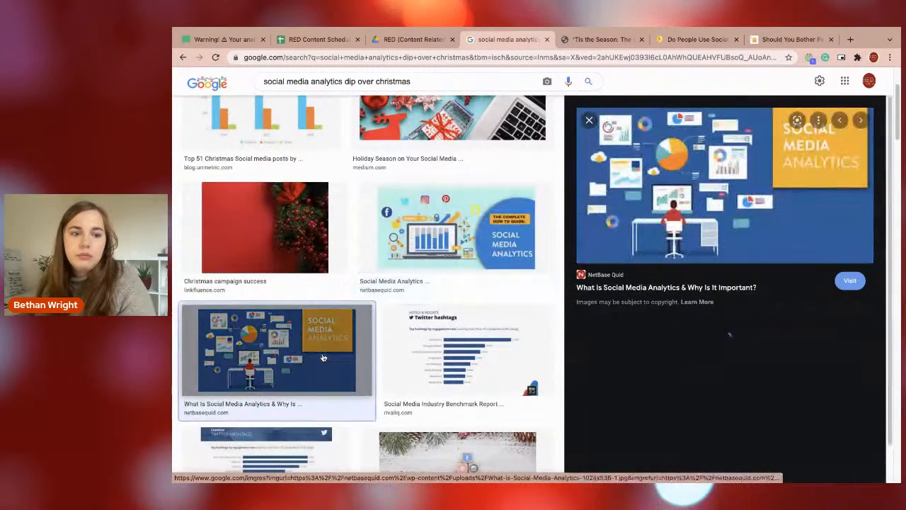
{"action": "scroll", "coordinate": [400, 336], "scroll_direction": "down", "scroll_amount": 1}
{"action": "scroll", "coordinate": [354, 350], "scroll_direction": "down", "scroll_amount": 3}
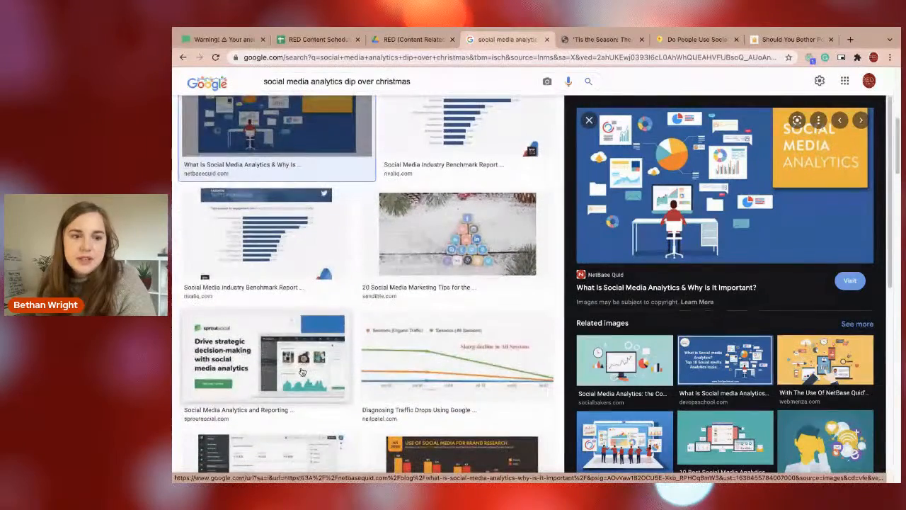
Open the Sprout Social analytics page from its image result in a separate tab and dismiss the free trial offer.
{"action": "left_click", "coordinate": [302, 371]}
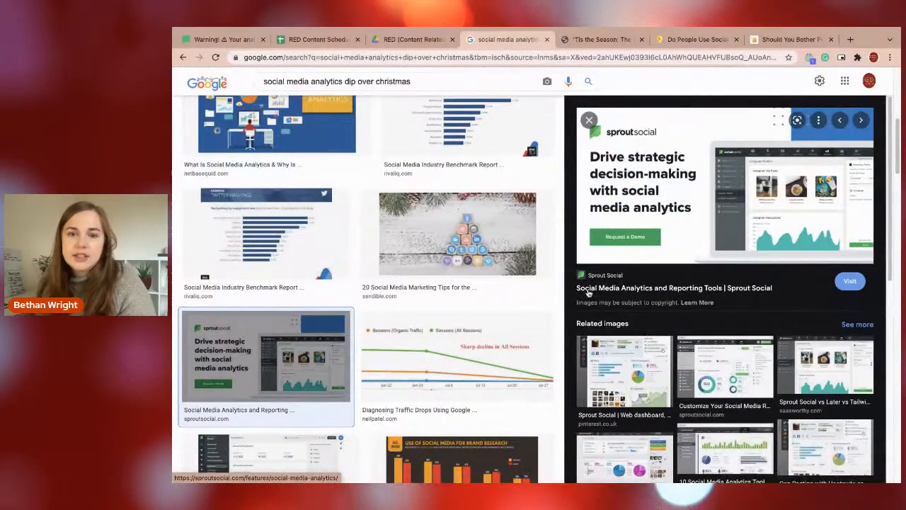
{"action": "left_click", "coordinate": [587, 289]}
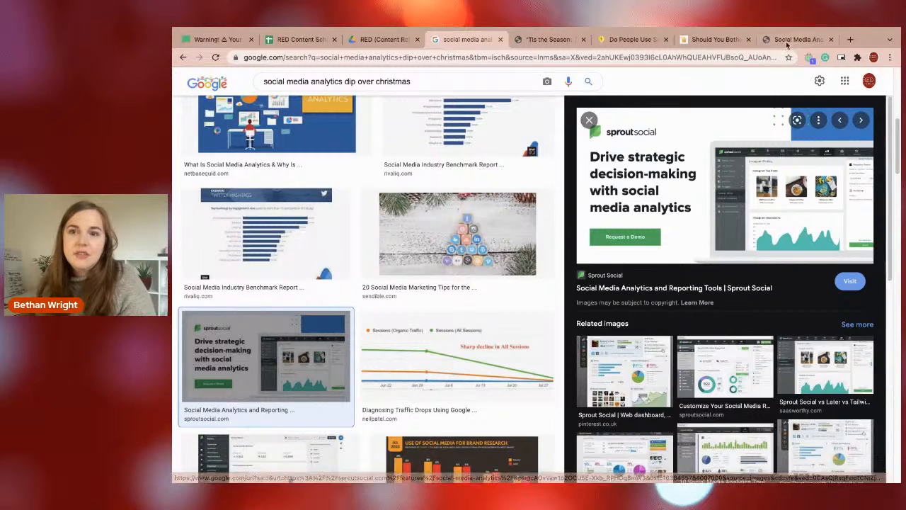
{"action": "left_click", "coordinate": [786, 41]}
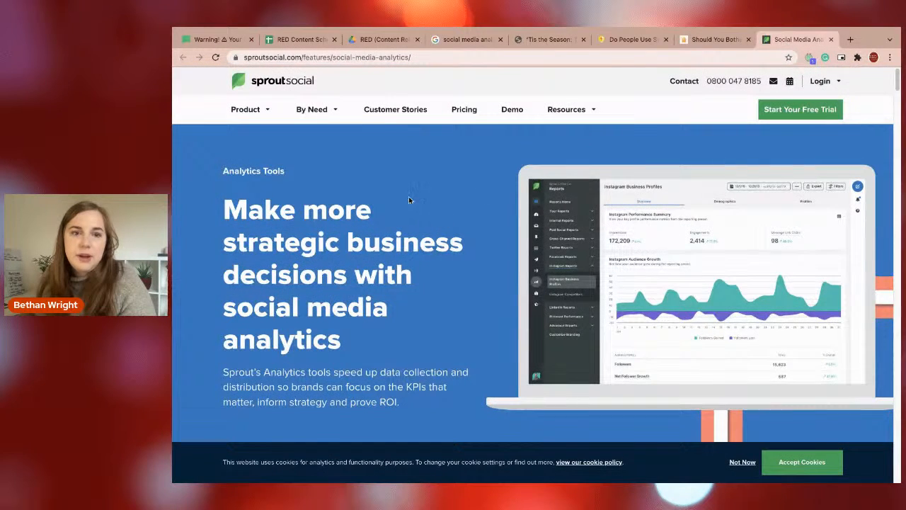
{"action": "scroll", "coordinate": [414, 198], "scroll_direction": "down", "scroll_amount": 1}
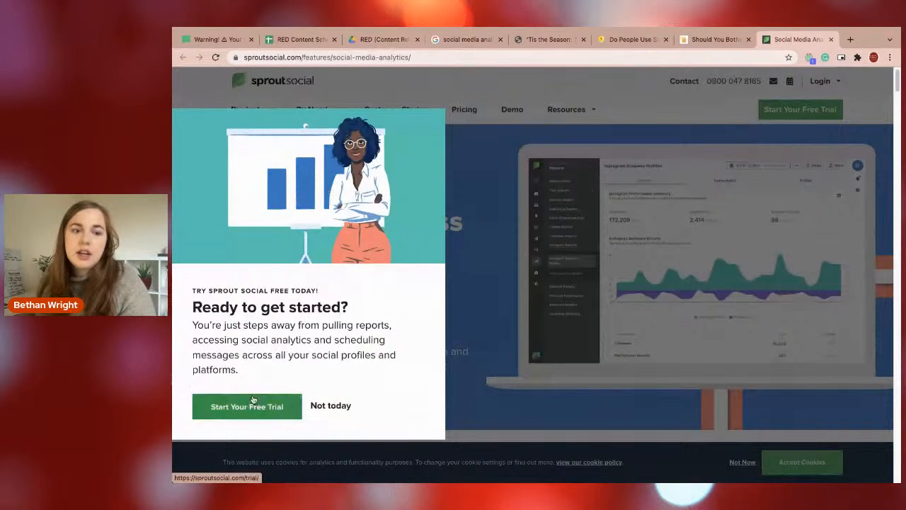
{"action": "left_click", "coordinate": [320, 406]}
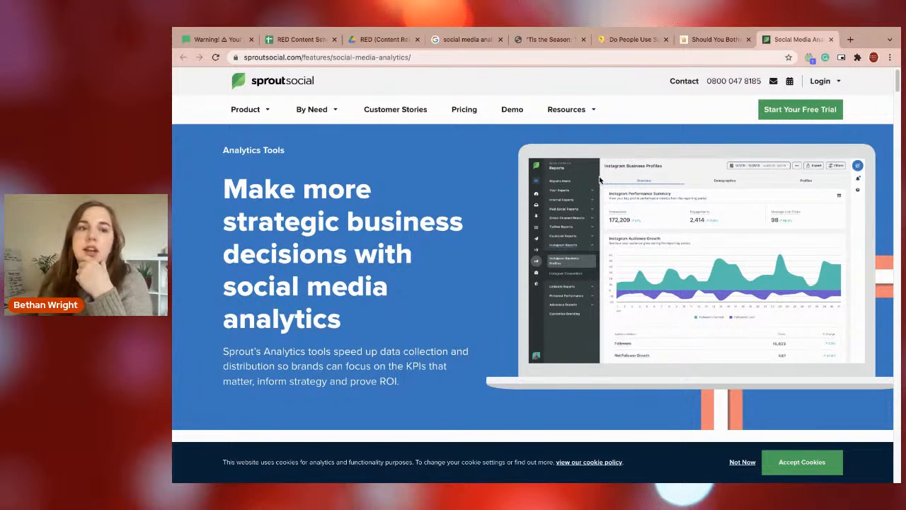
Go to the Sprout Blog and search it for "christmas".
{"action": "mouse_move", "coordinate": [560, 106]}
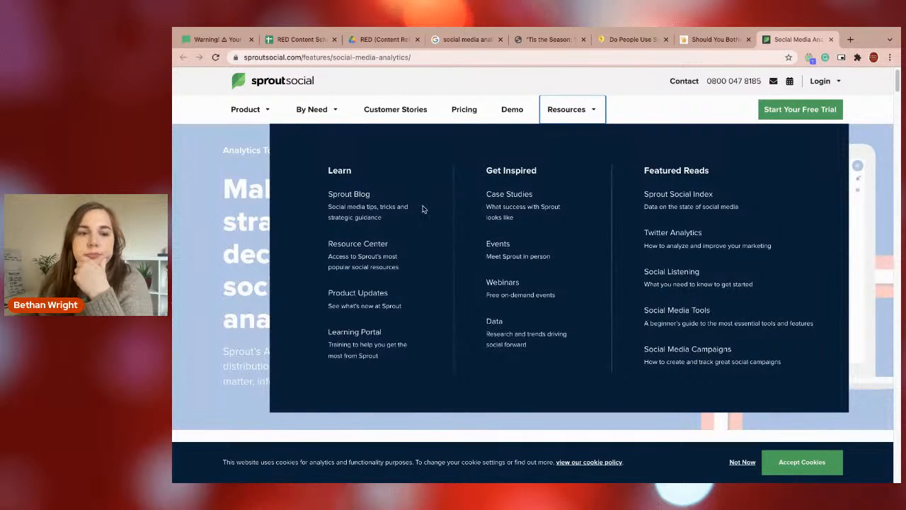
{"action": "left_click", "coordinate": [388, 215]}
{"action": "left_click", "coordinate": [830, 110]}
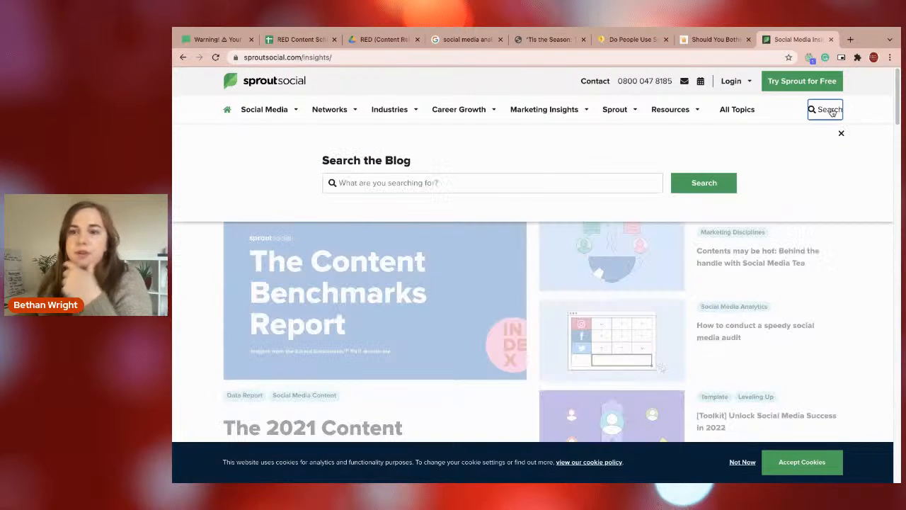
{"action": "left_click", "coordinate": [548, 181]}
{"action": "type", "text": "christmas"}
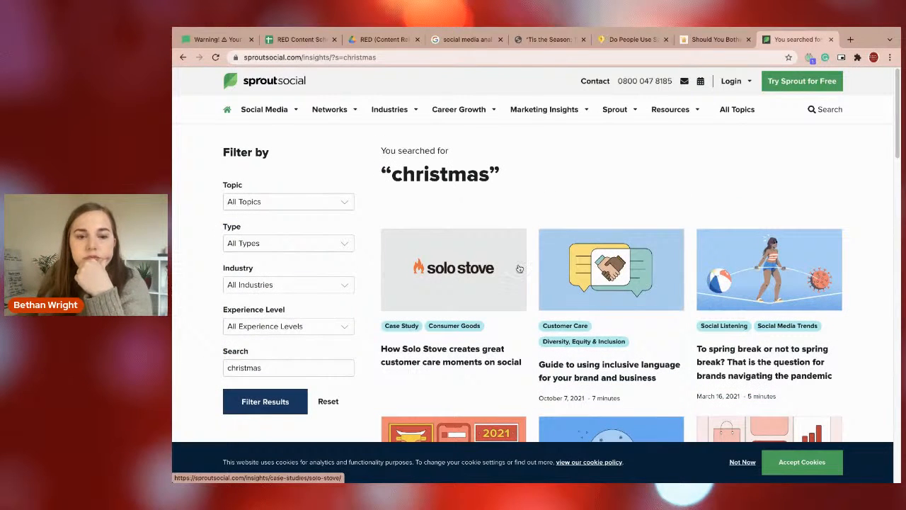
Look through the blog results and open "What your gut can tell you that data can't" in a new tab.
{"action": "scroll", "coordinate": [421, 299], "scroll_direction": "down", "scroll_amount": 1}
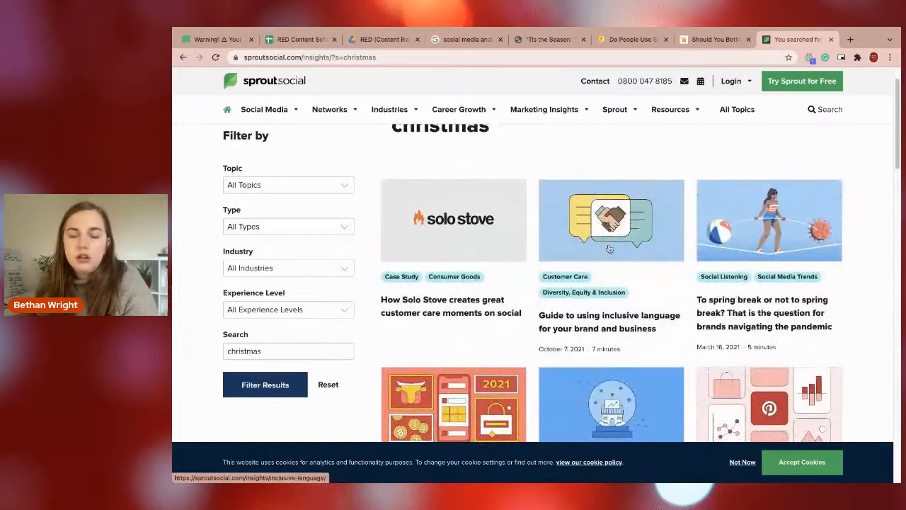
{"action": "scroll", "coordinate": [707, 297], "scroll_direction": "down", "scroll_amount": 1}
{"action": "scroll", "coordinate": [637, 325], "scroll_direction": "down", "scroll_amount": 3}
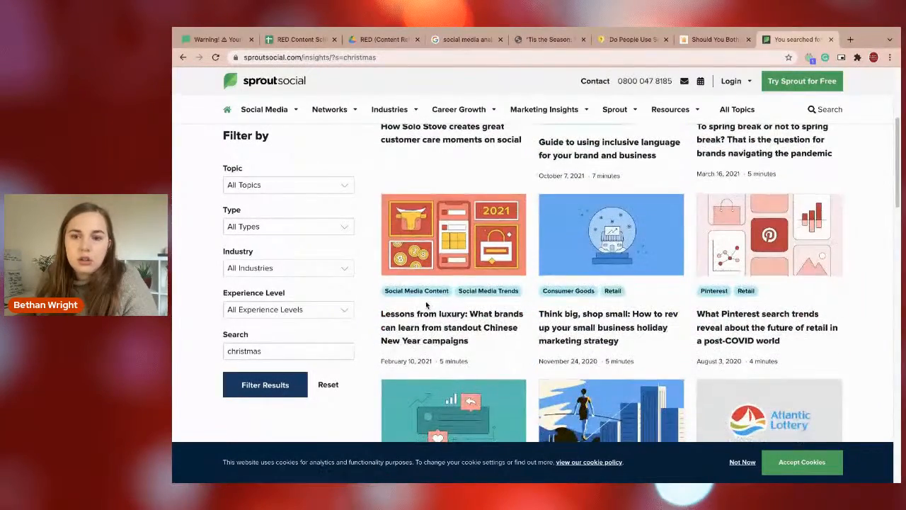
{"action": "scroll", "coordinate": [435, 303], "scroll_direction": "down", "scroll_amount": 2}
{"action": "scroll", "coordinate": [453, 279], "scroll_direction": "down", "scroll_amount": 4}
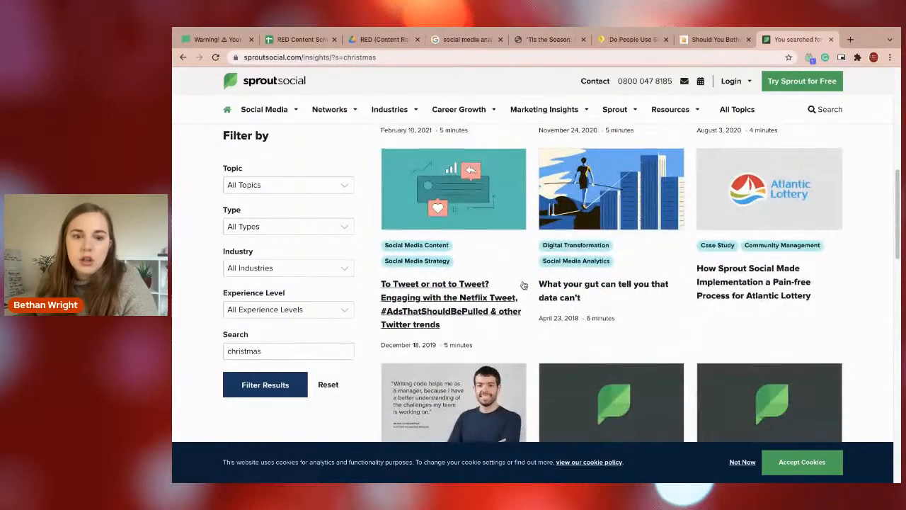
{"action": "scroll", "coordinate": [521, 283], "scroll_direction": "down", "scroll_amount": 1}
{"action": "middle_click", "coordinate": [552, 265]}
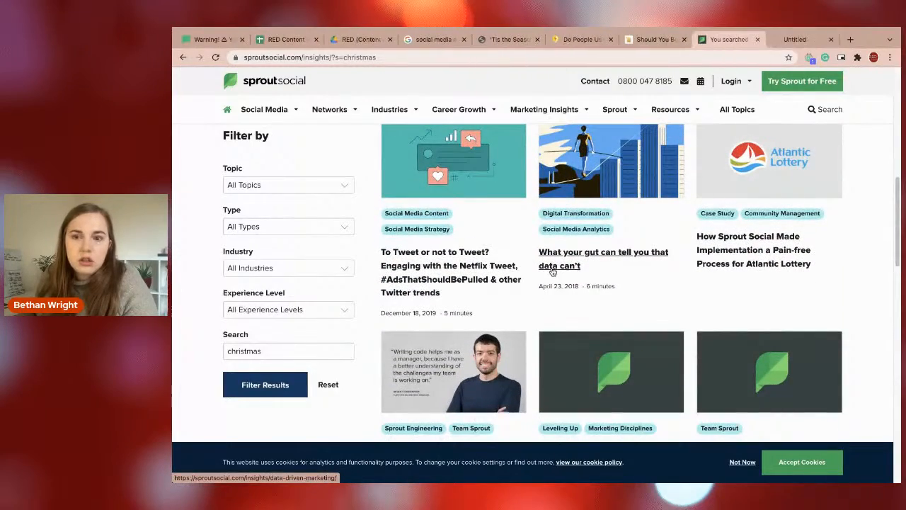
Close the Sprout Social search results tab and skim the "What your gut can tell you that data can't" article.
{"action": "scroll", "coordinate": [552, 272], "scroll_direction": "down", "scroll_amount": 3}
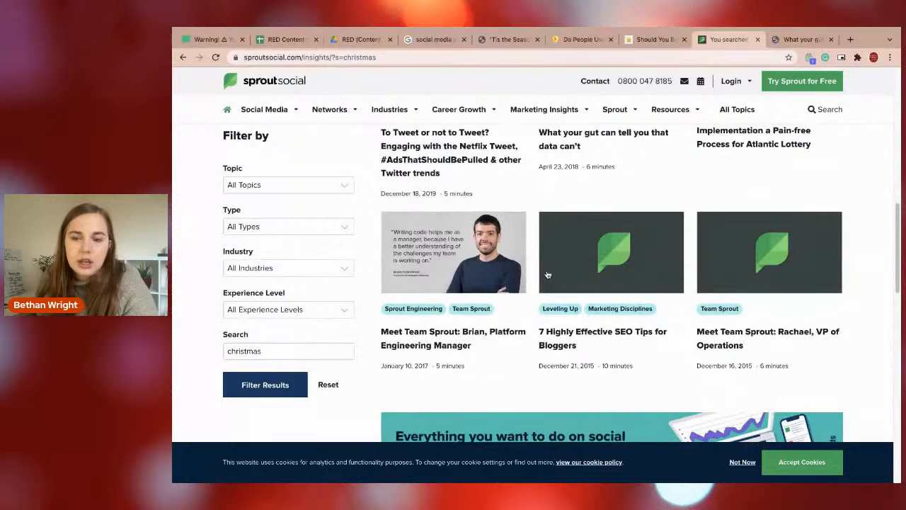
{"action": "scroll", "coordinate": [552, 273], "scroll_direction": "down", "scroll_amount": 4}
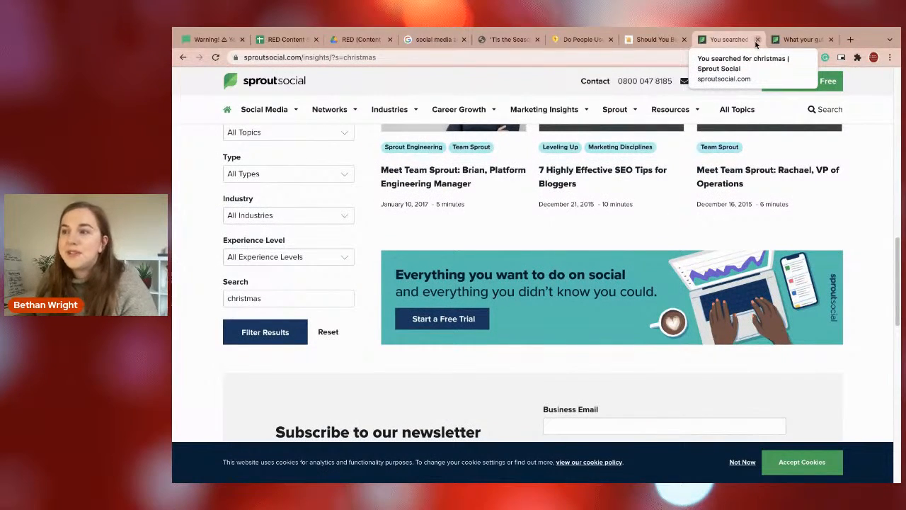
{"action": "left_click", "coordinate": [756, 40]}
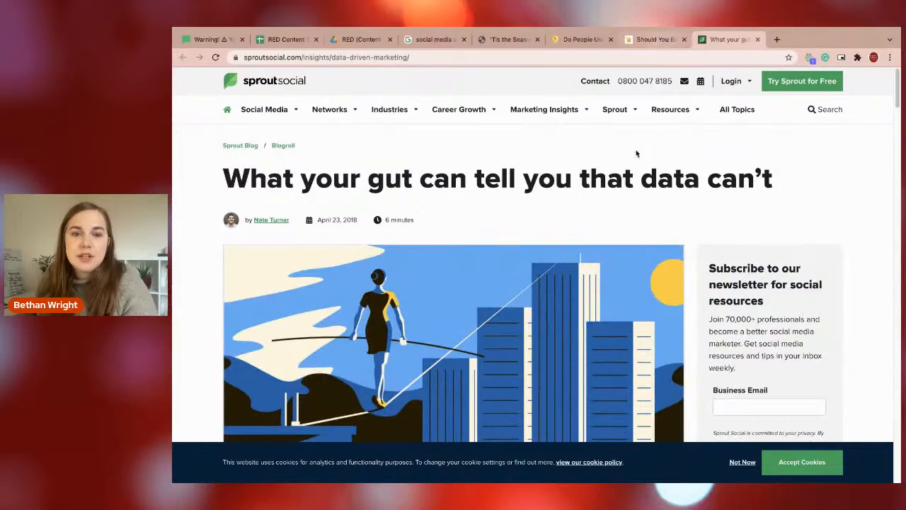
{"action": "scroll", "coordinate": [599, 194], "scroll_direction": "down", "scroll_amount": 1}
{"action": "scroll", "coordinate": [599, 194], "scroll_direction": "down", "scroll_amount": 5}
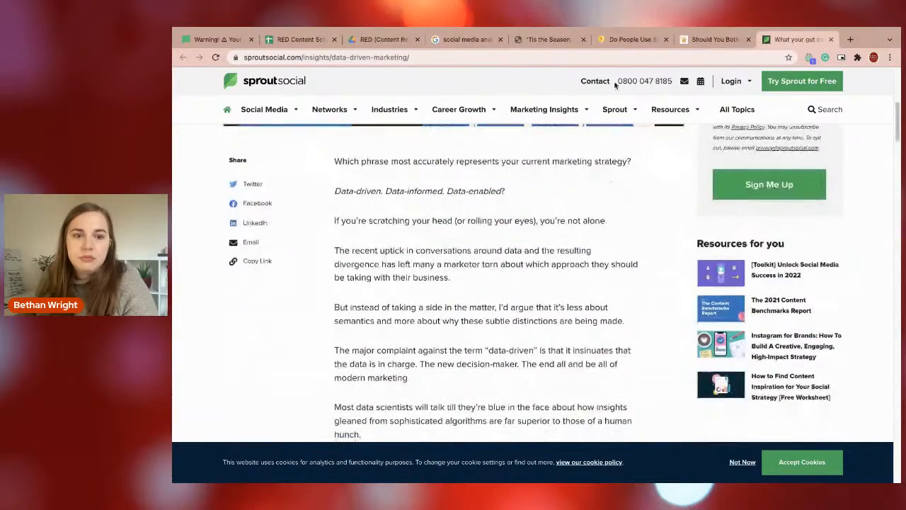
Switch to the "'Tis the Season" Medium article and read its abstract, methodology and heat map guide.
{"action": "mouse_move", "coordinate": [528, 28]}
{"action": "left_click", "coordinate": [534, 66]}
{"action": "scroll", "coordinate": [461, 281], "scroll_direction": "down", "scroll_amount": 5}
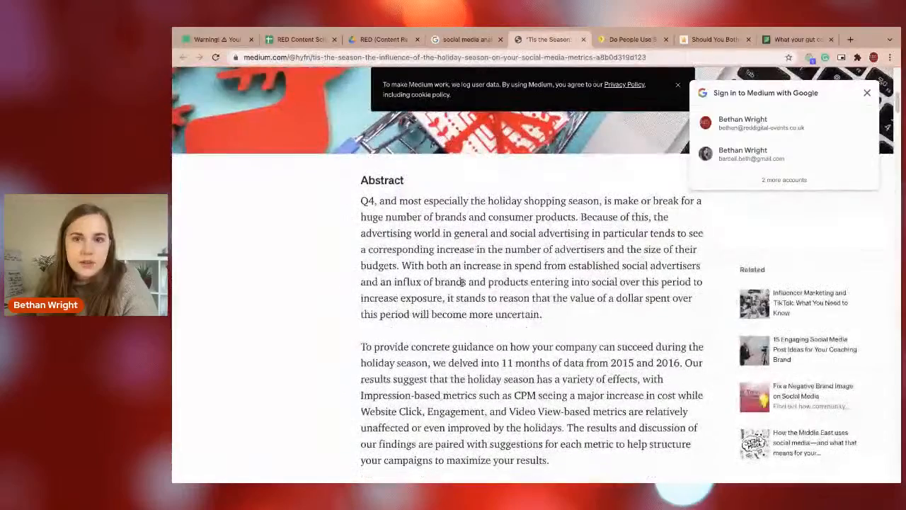
{"action": "scroll", "coordinate": [460, 281], "scroll_direction": "down", "scroll_amount": 2}
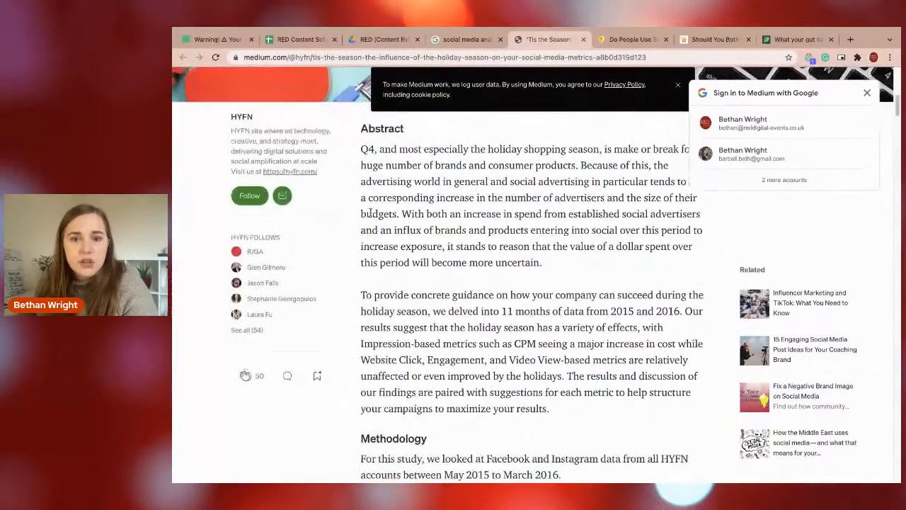
{"action": "scroll", "coordinate": [370, 213], "scroll_direction": "down", "scroll_amount": 2}
{"action": "left_click_drag", "start_coordinate": [399, 231], "coordinate": [450, 283]}
{"action": "left_click", "coordinate": [451, 283]}
{"action": "scroll", "coordinate": [427, 203], "scroll_direction": "down", "scroll_amount": 2}
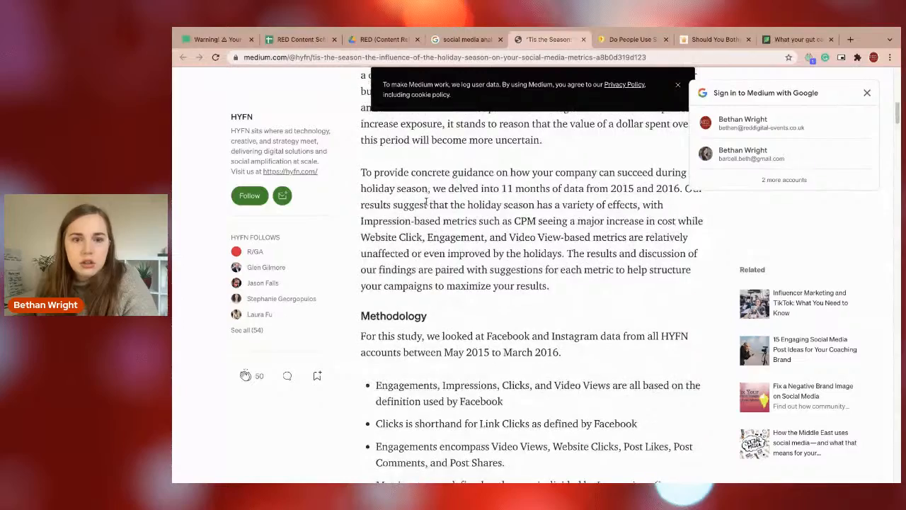
{"action": "scroll", "coordinate": [426, 203], "scroll_direction": "down", "scroll_amount": 1}
{"action": "scroll", "coordinate": [422, 207], "scroll_direction": "down", "scroll_amount": 1}
{"action": "scroll", "coordinate": [420, 209], "scroll_direction": "down", "scroll_amount": 3}
{"action": "scroll", "coordinate": [422, 211], "scroll_direction": "down", "scroll_amount": 2}
{"action": "scroll", "coordinate": [420, 210], "scroll_direction": "down", "scroll_amount": 2}
{"action": "scroll", "coordinate": [421, 213], "scroll_direction": "down", "scroll_amount": 6}
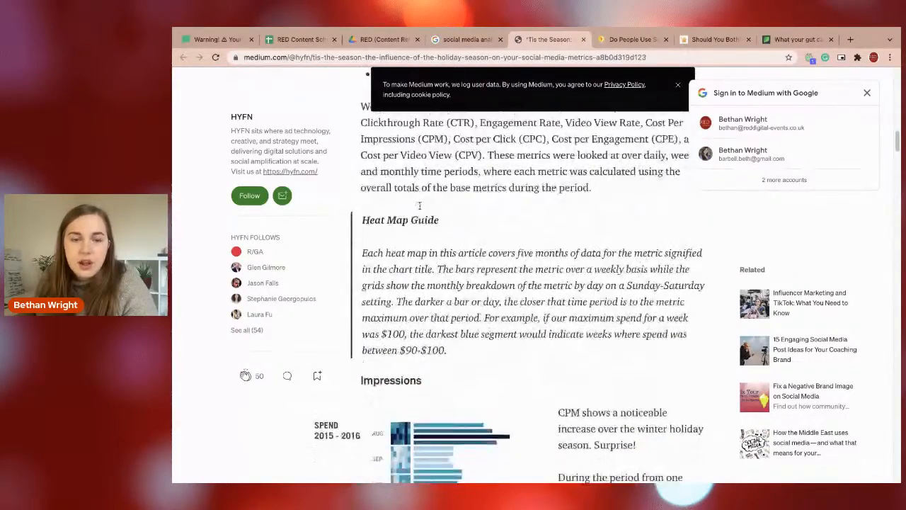
Examine the article's Impressions section, including the spend, impressions and CPM charts for the holiday season.
{"action": "scroll", "coordinate": [419, 205], "scroll_direction": "down", "scroll_amount": 5}
{"action": "scroll", "coordinate": [419, 206], "scroll_direction": "down", "scroll_amount": 3}
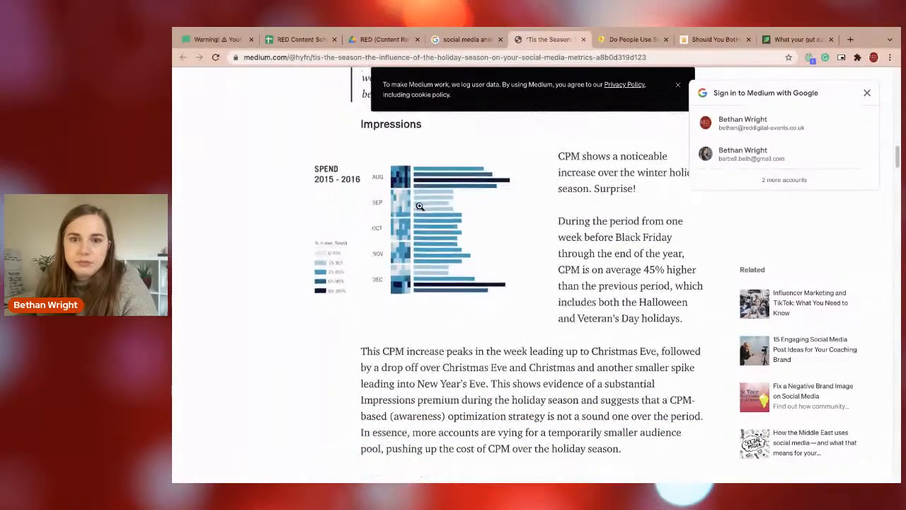
{"action": "scroll", "coordinate": [420, 206], "scroll_direction": "down", "scroll_amount": 2}
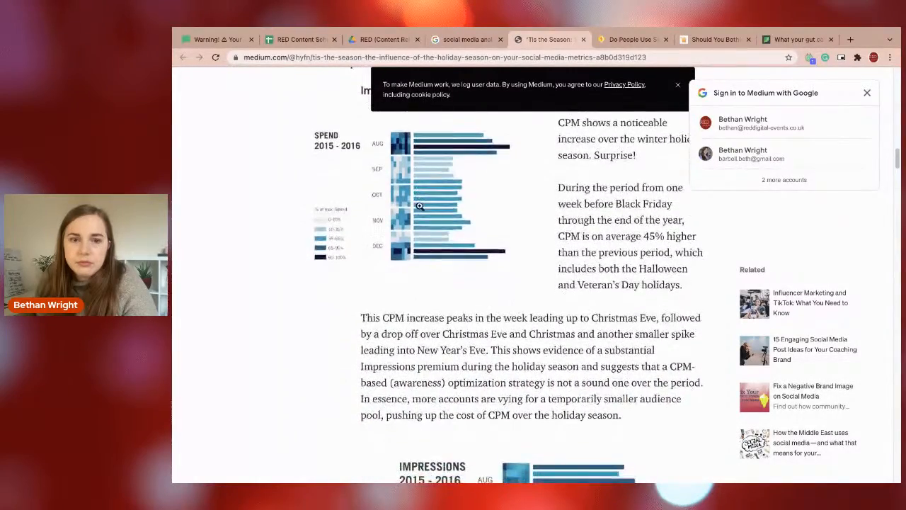
{"action": "scroll", "coordinate": [425, 204], "scroll_direction": "down", "scroll_amount": 1}
{"action": "scroll", "coordinate": [430, 203], "scroll_direction": "down", "scroll_amount": 5}
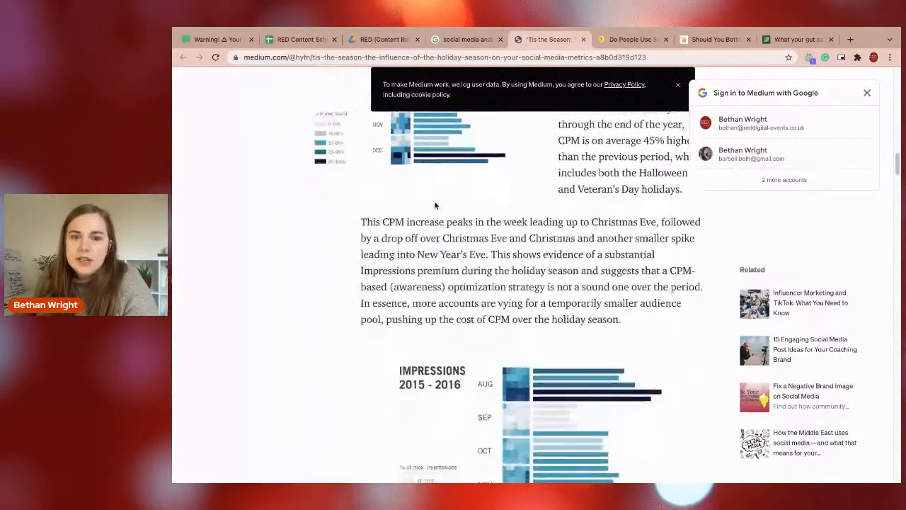
{"action": "scroll", "coordinate": [437, 203], "scroll_direction": "down", "scroll_amount": 2}
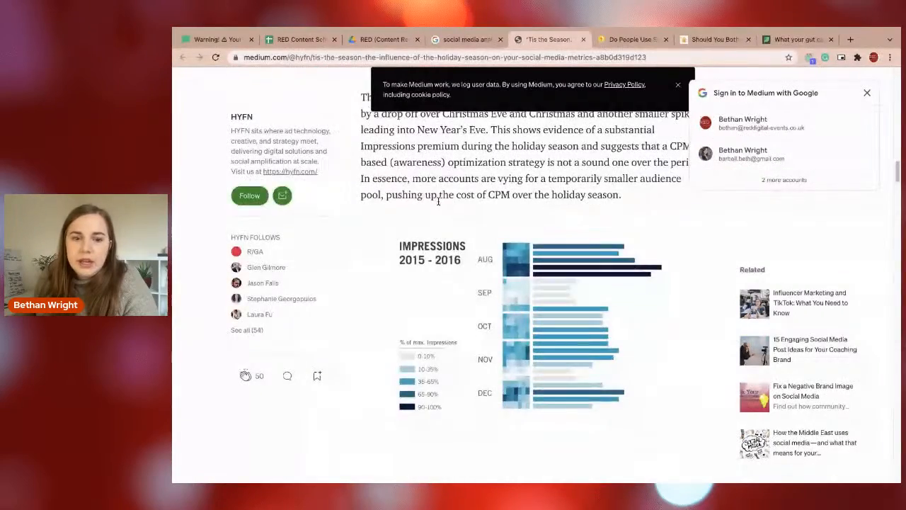
{"action": "scroll", "coordinate": [438, 201], "scroll_direction": "up", "scroll_amount": 4}
{"action": "scroll", "coordinate": [438, 202], "scroll_direction": "down", "scroll_amount": 10}
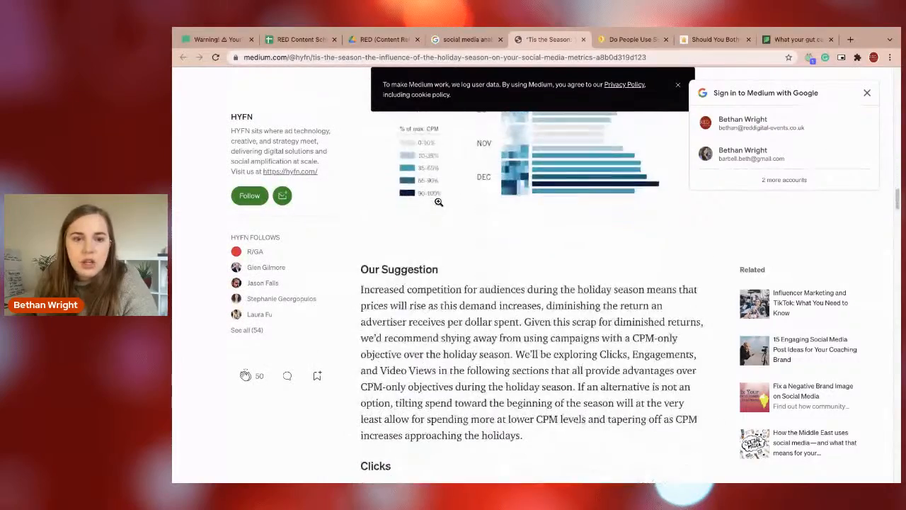
Examine the article's Clicks and Engagements sections with their CTR, CPC and engagement charts, and close the article.
{"action": "scroll", "coordinate": [438, 202], "scroll_direction": "down", "scroll_amount": 11}
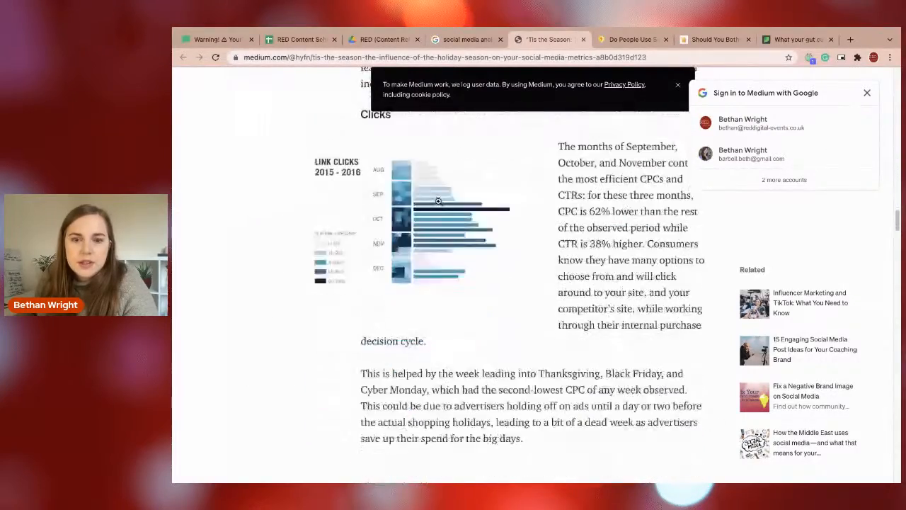
{"action": "scroll", "coordinate": [438, 205], "scroll_direction": "down", "scroll_amount": 9}
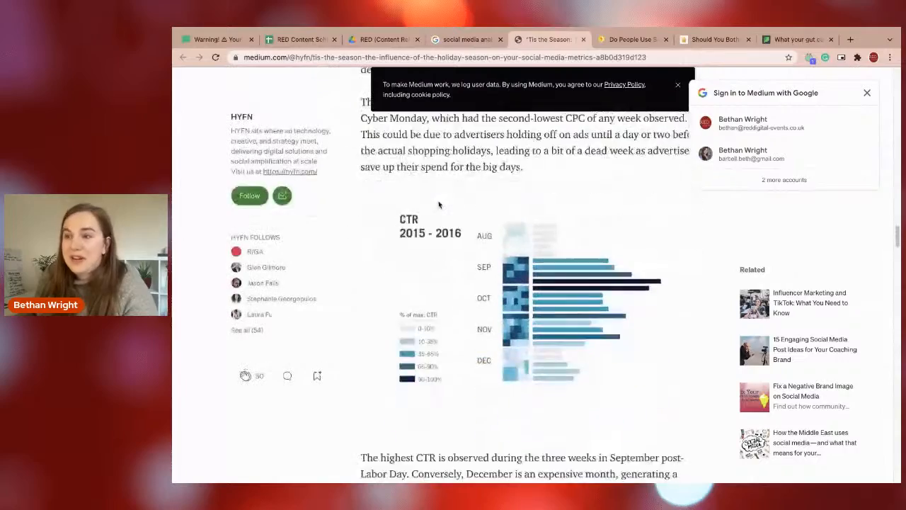
{"action": "scroll", "coordinate": [438, 202], "scroll_direction": "down", "scroll_amount": 13}
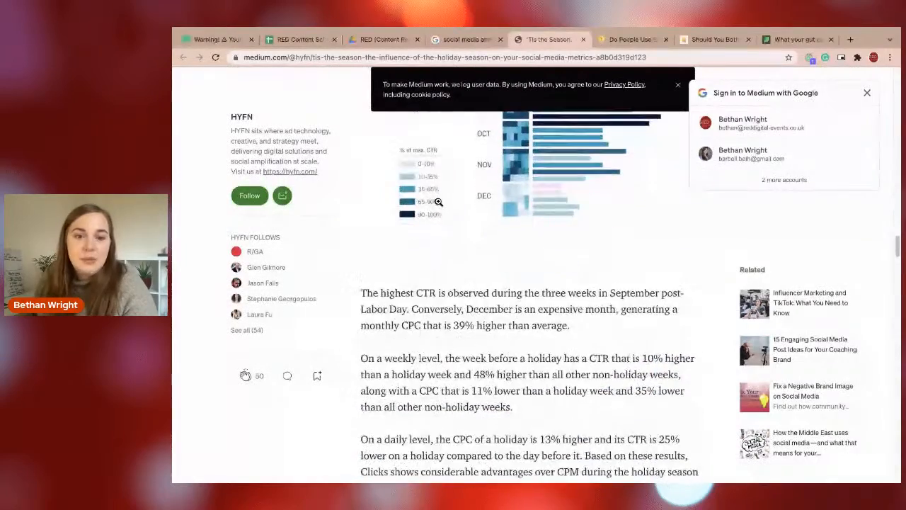
{"action": "scroll", "coordinate": [434, 188], "scroll_direction": "down", "scroll_amount": 12}
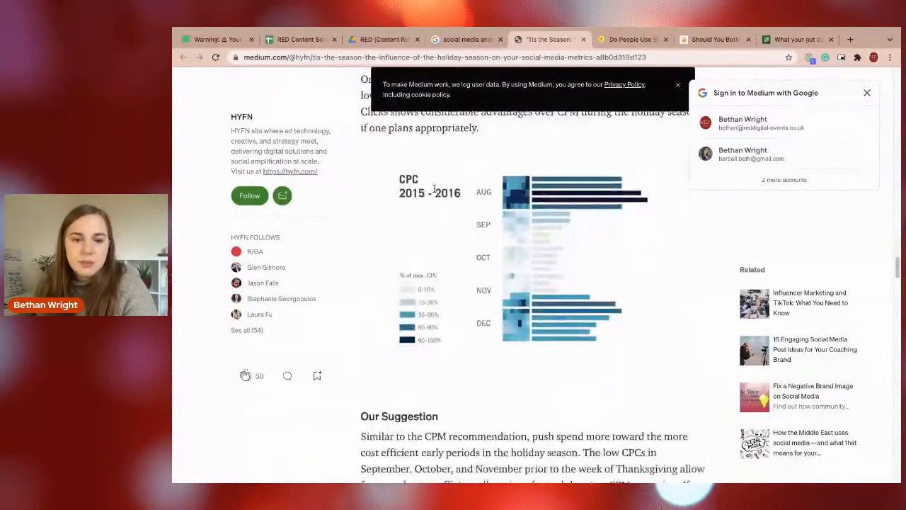
{"action": "scroll", "coordinate": [434, 188], "scroll_direction": "down", "scroll_amount": 8}
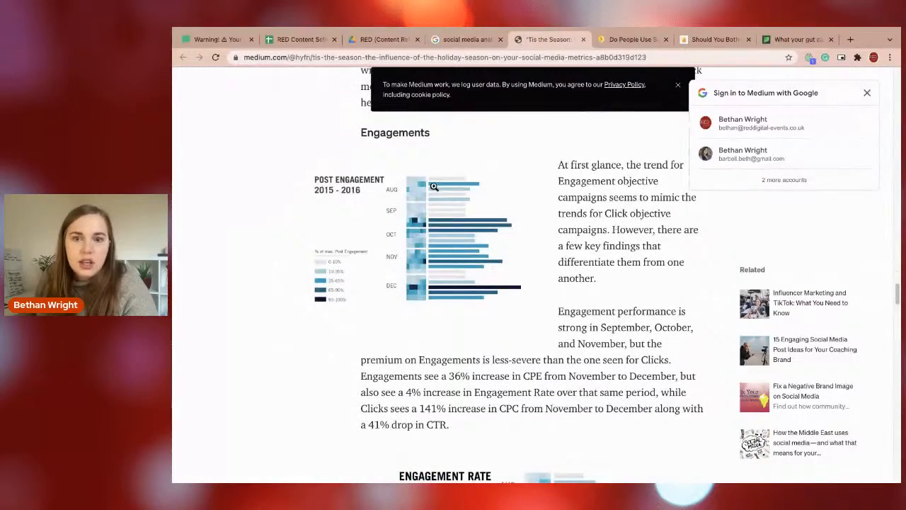
{"action": "scroll", "coordinate": [434, 186], "scroll_direction": "down", "scroll_amount": 20}
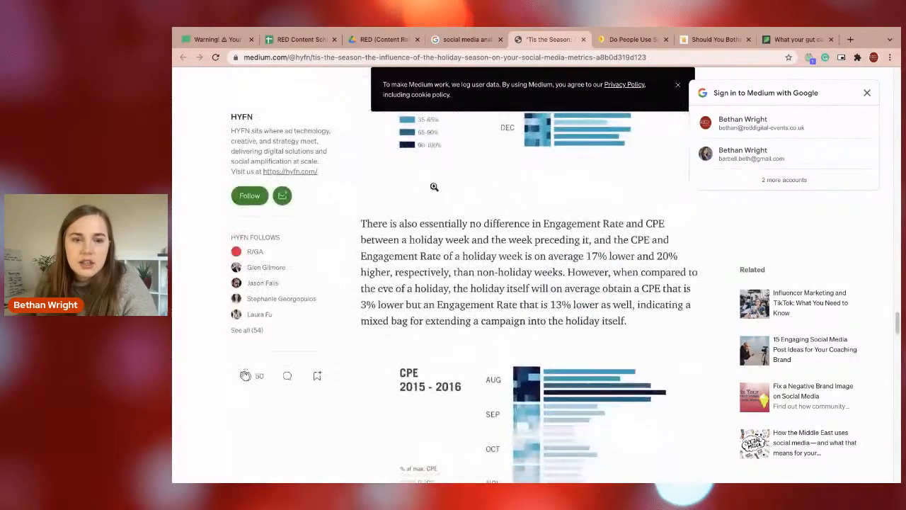
{"action": "left_click", "coordinate": [583, 39]}
Accept the cookies on "Do People Use Social Media During the Holidays?" and read its introduction and Twitter phrase-usage chart.
{"action": "scroll", "coordinate": [616, 220], "scroll_direction": "down", "scroll_amount": 3}
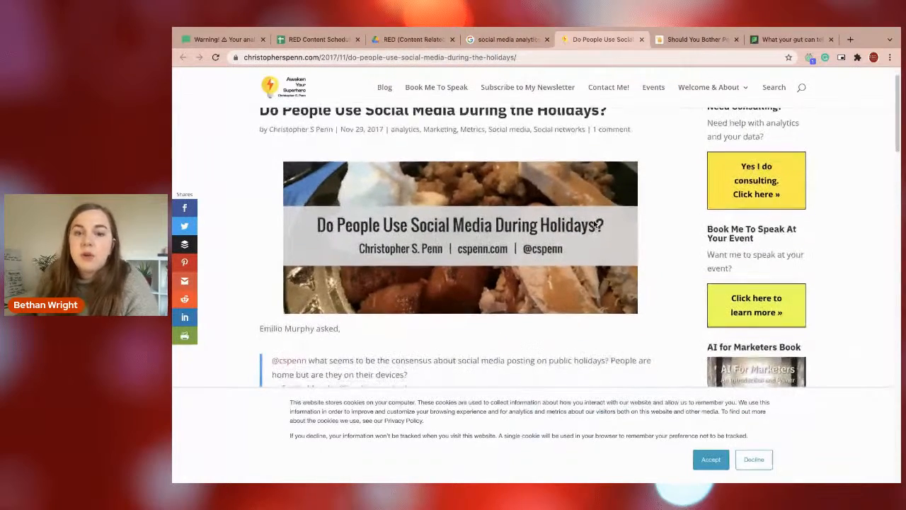
{"action": "left_click", "coordinate": [710, 459]}
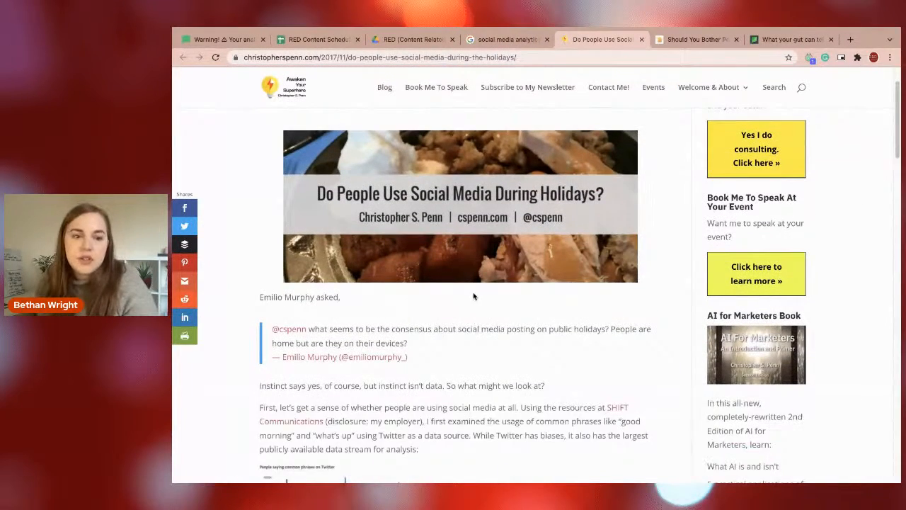
{"action": "scroll", "coordinate": [494, 290], "scroll_direction": "down", "scroll_amount": 3}
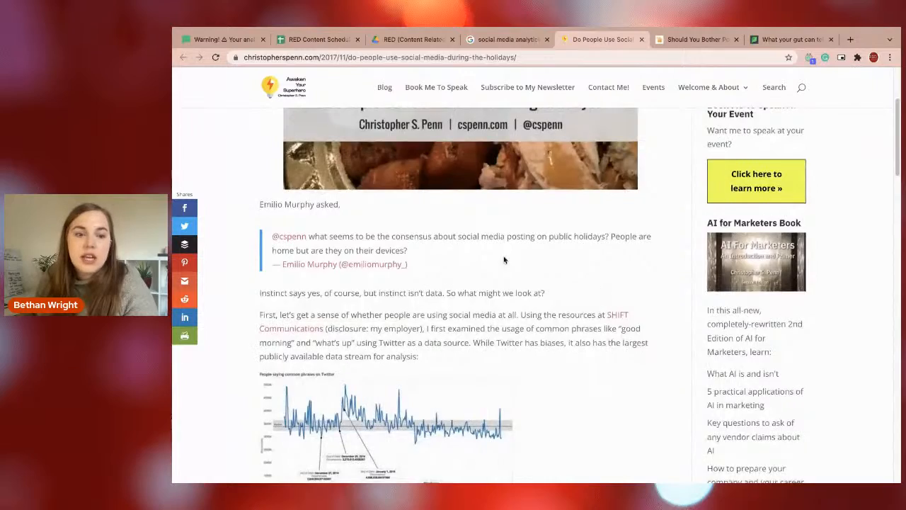
{"action": "scroll", "coordinate": [504, 260], "scroll_direction": "down", "scroll_amount": 2}
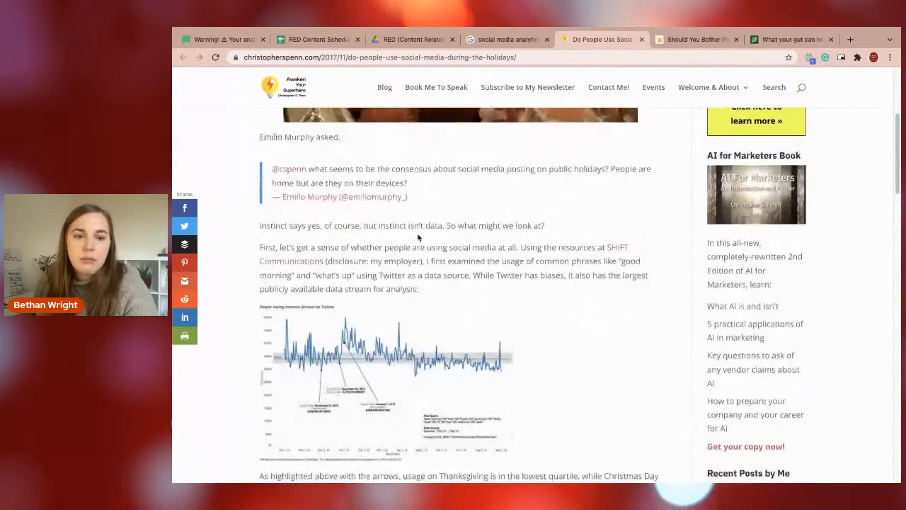
{"action": "scroll", "coordinate": [402, 232], "scroll_direction": "down", "scroll_amount": 1}
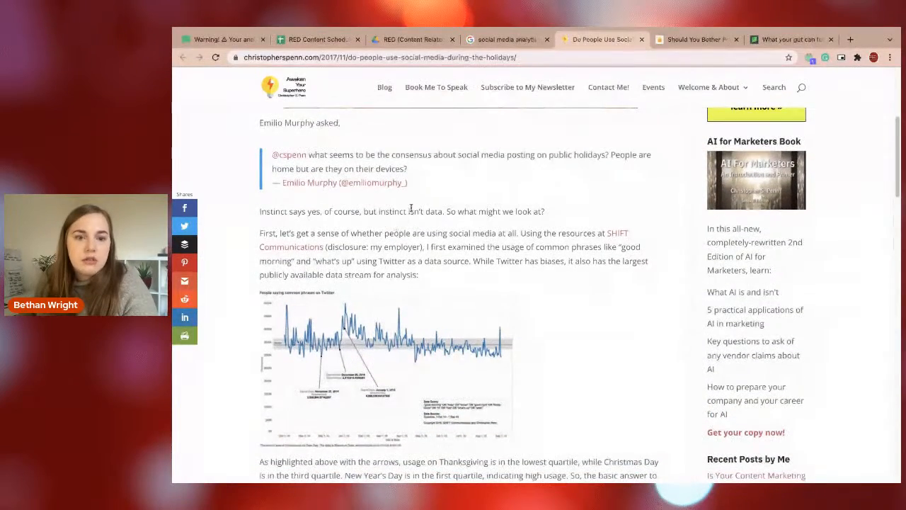
{"action": "scroll", "coordinate": [423, 232], "scroll_direction": "up", "scroll_amount": 3}
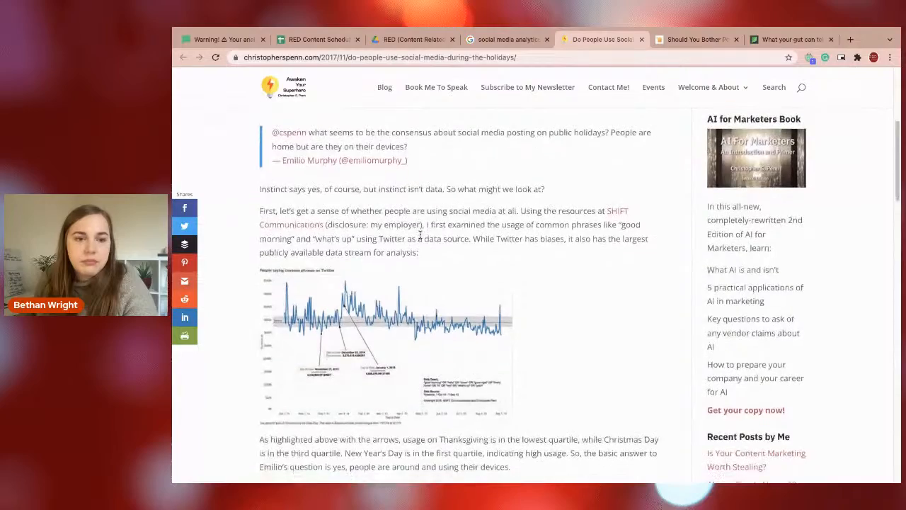
{"action": "scroll", "coordinate": [419, 233], "scroll_direction": "up", "scroll_amount": 3}
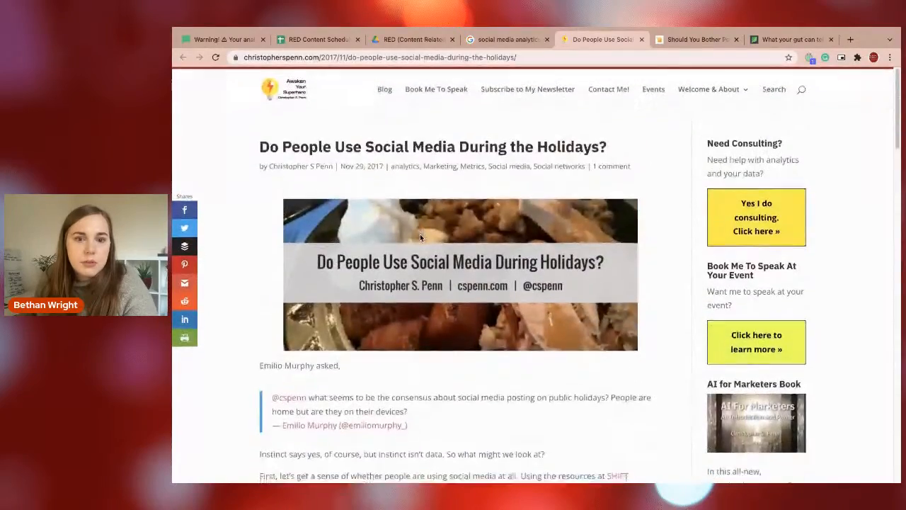
Examine the article's New York Times post engagement chart, the "go shopping" chart and the closing advice on holiday posting.
{"action": "scroll", "coordinate": [420, 233], "scroll_direction": "down", "scroll_amount": 10}
{"action": "scroll", "coordinate": [420, 238], "scroll_direction": "down", "scroll_amount": 6}
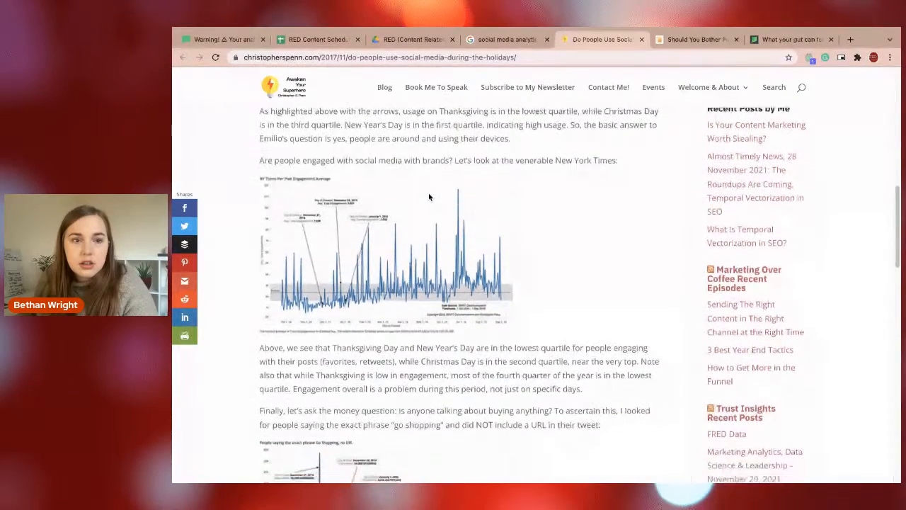
{"action": "scroll", "coordinate": [428, 196], "scroll_direction": "down", "scroll_amount": 2}
{"action": "scroll", "coordinate": [429, 197], "scroll_direction": "down", "scroll_amount": 6}
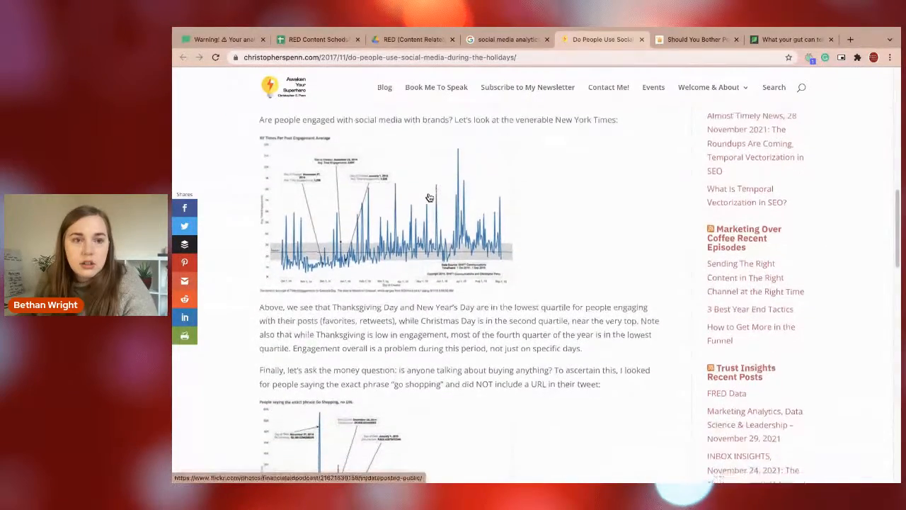
{"action": "scroll", "coordinate": [428, 193], "scroll_direction": "down", "scroll_amount": 1}
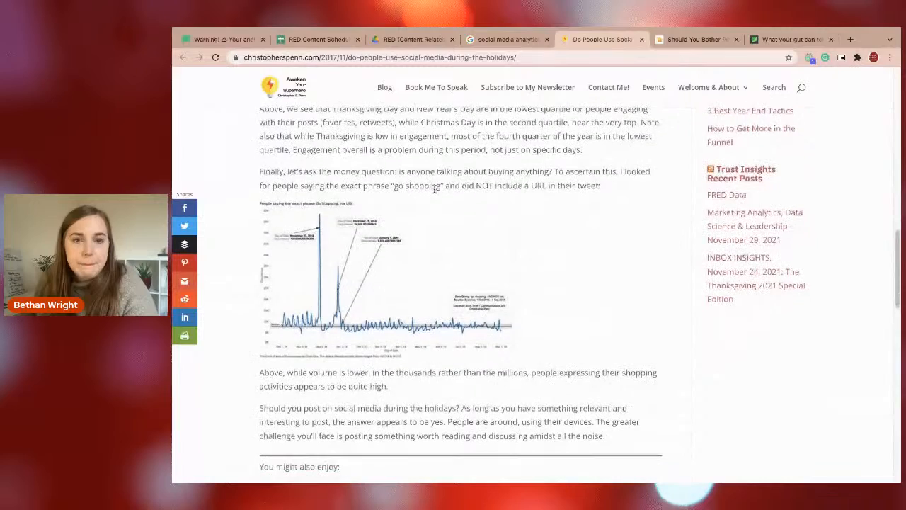
{"action": "scroll", "coordinate": [435, 188], "scroll_direction": "down", "scroll_amount": 1}
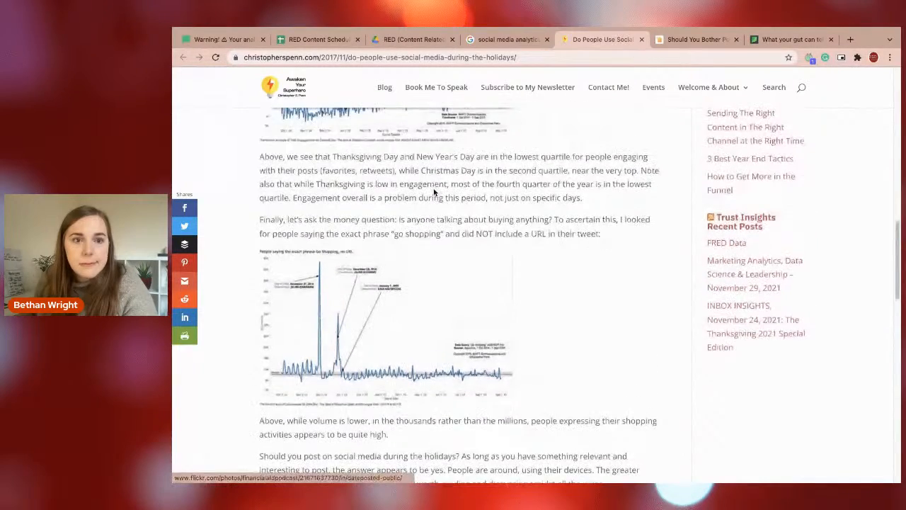
{"action": "scroll", "coordinate": [460, 151], "scroll_direction": "up", "scroll_amount": 2}
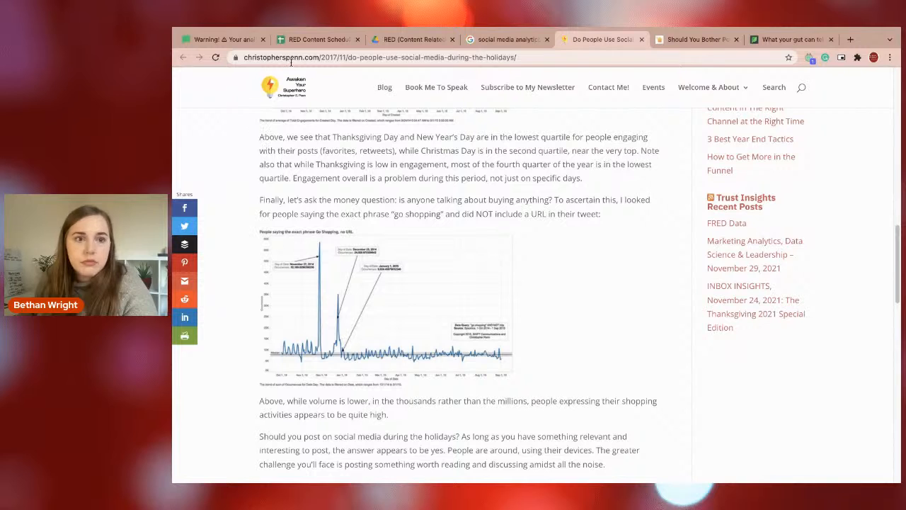
Highlight and read the paragraph comparing post engagement on Thanksgiving, New Year's Day, Christmas Day and the fourth quarter.
{"action": "left_click_drag", "start_coordinate": [265, 137], "coordinate": [471, 153]}
{"action": "left_click_drag", "start_coordinate": [572, 154], "coordinate": [333, 151]}
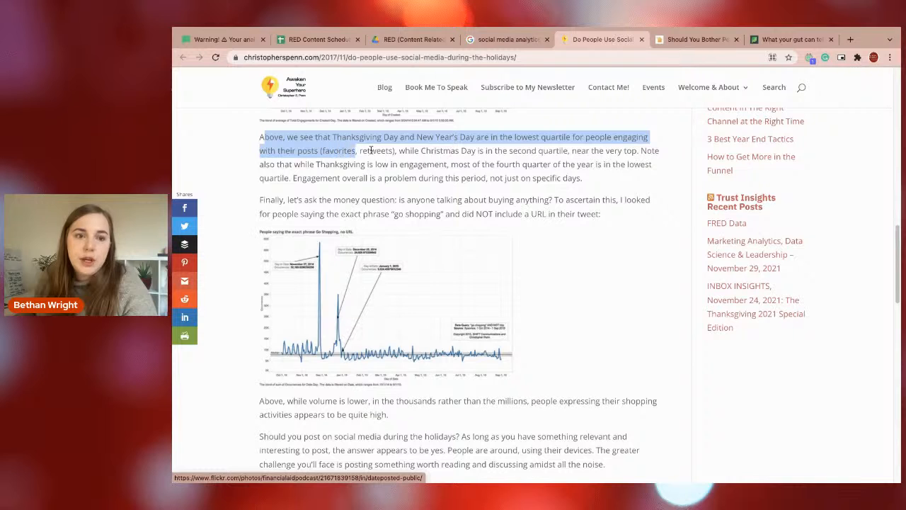
{"action": "left_click_drag", "start_coordinate": [399, 150], "coordinate": [486, 164]}
{"action": "left_click", "coordinate": [505, 164]}
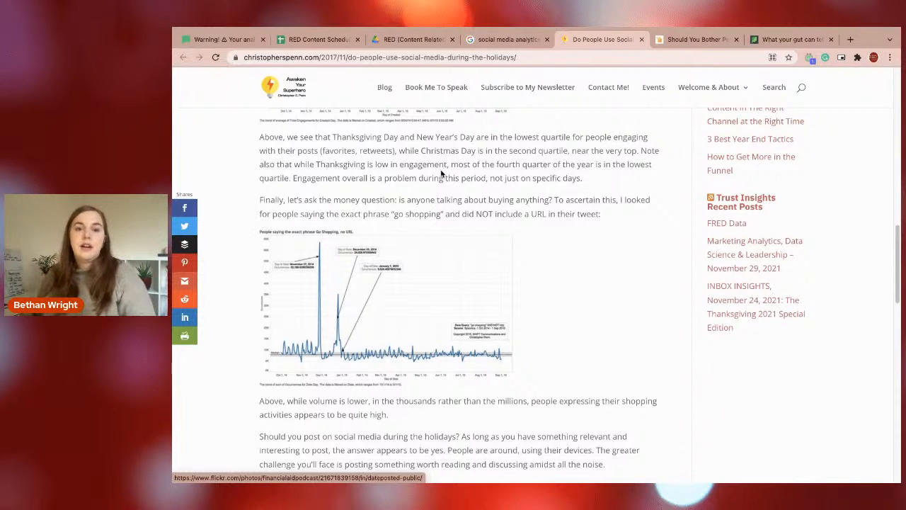
Review the article once more, going from the "go shopping" chart back to the introduction and Twitter usage chart.
{"action": "scroll", "coordinate": [410, 198], "scroll_direction": "down", "scroll_amount": 5}
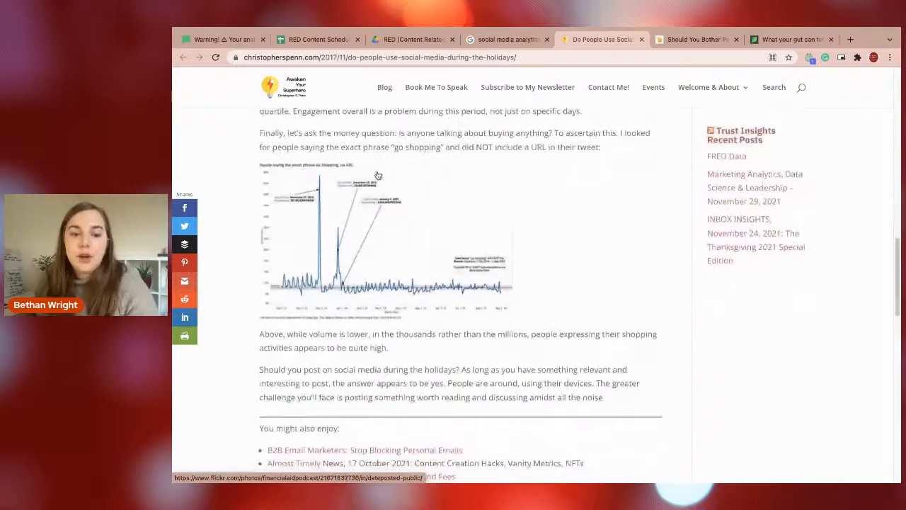
{"action": "scroll", "coordinate": [414, 213], "scroll_direction": "up", "scroll_amount": 5}
{"action": "scroll", "coordinate": [411, 209], "scroll_direction": "up", "scroll_amount": 10}
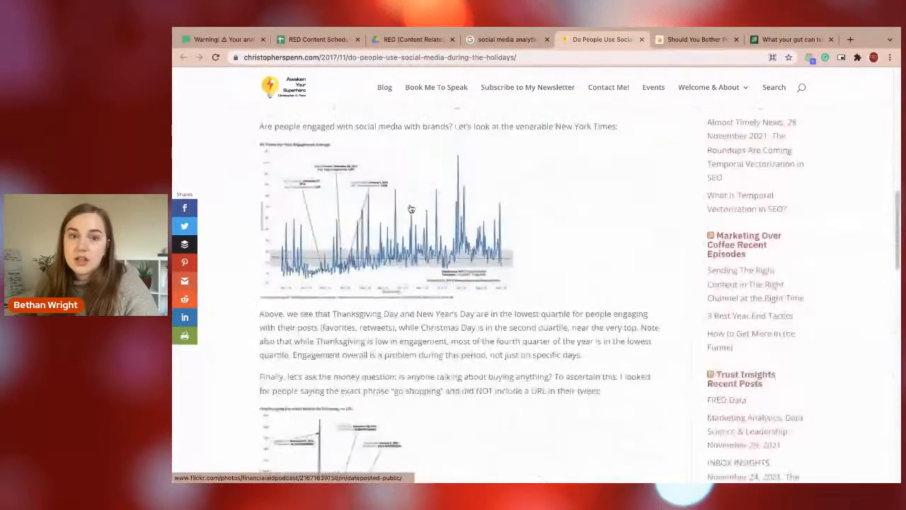
{"action": "scroll", "coordinate": [410, 208], "scroll_direction": "up", "scroll_amount": 6}
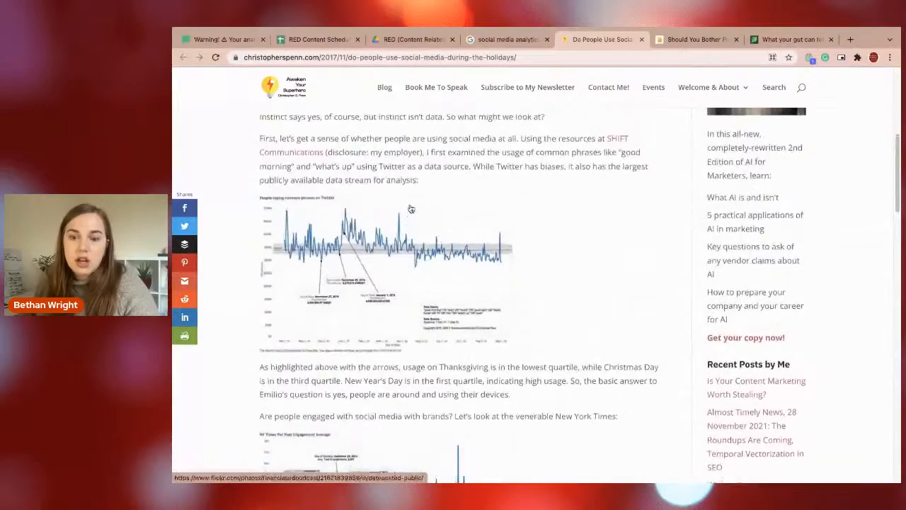
{"action": "scroll", "coordinate": [410, 207], "scroll_direction": "up", "scroll_amount": 3}
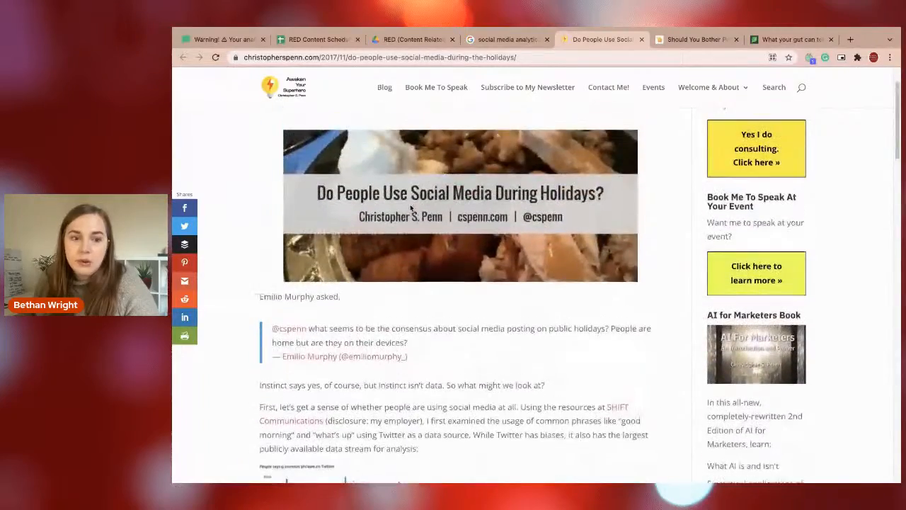
{"action": "scroll", "coordinate": [411, 207], "scroll_direction": "down", "scroll_amount": 6}
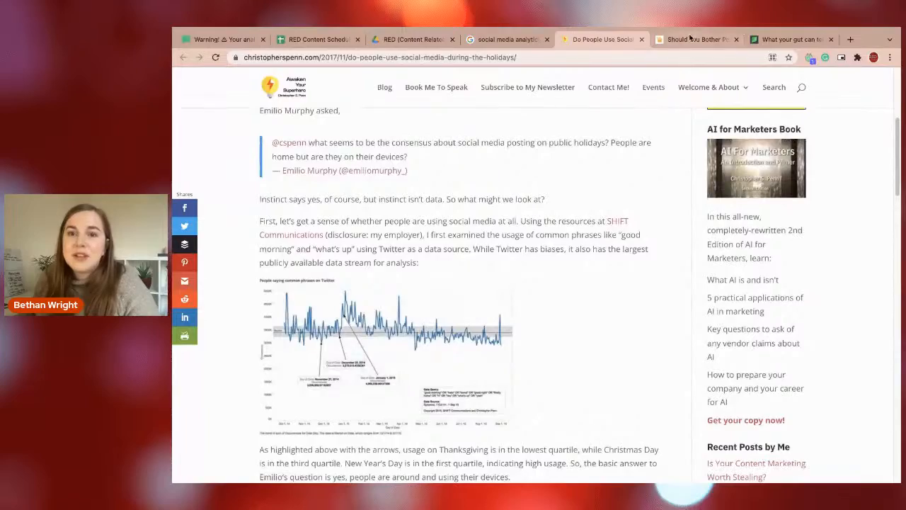
Skim the promotemyplace.com article about posting to social media over the festive season, including its scheduling advice, and close it.
{"action": "left_click", "coordinate": [692, 37]}
{"action": "scroll", "coordinate": [482, 291], "scroll_direction": "down", "scroll_amount": 8}
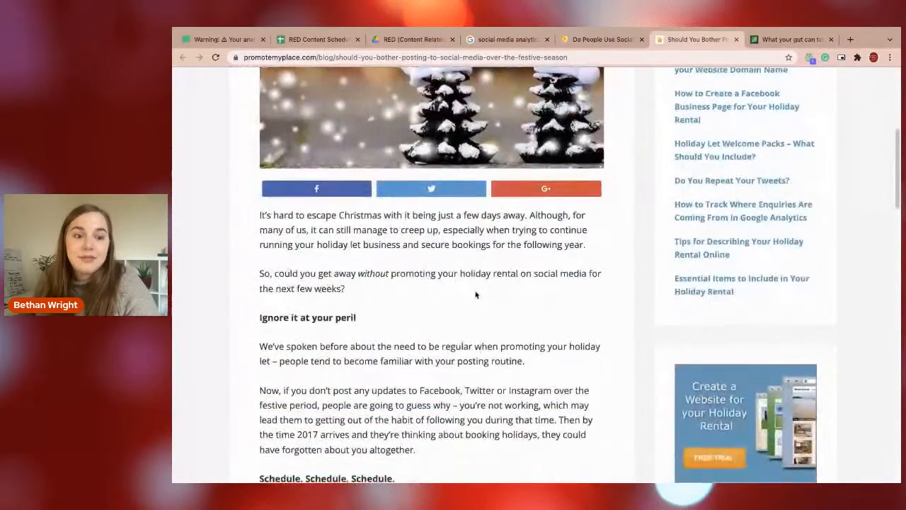
{"action": "scroll", "coordinate": [475, 295], "scroll_direction": "down", "scroll_amount": 2}
{"action": "left_click_drag", "start_coordinate": [419, 214], "coordinate": [427, 268]}
{"action": "scroll", "coordinate": [417, 283], "scroll_direction": "down", "scroll_amount": 9}
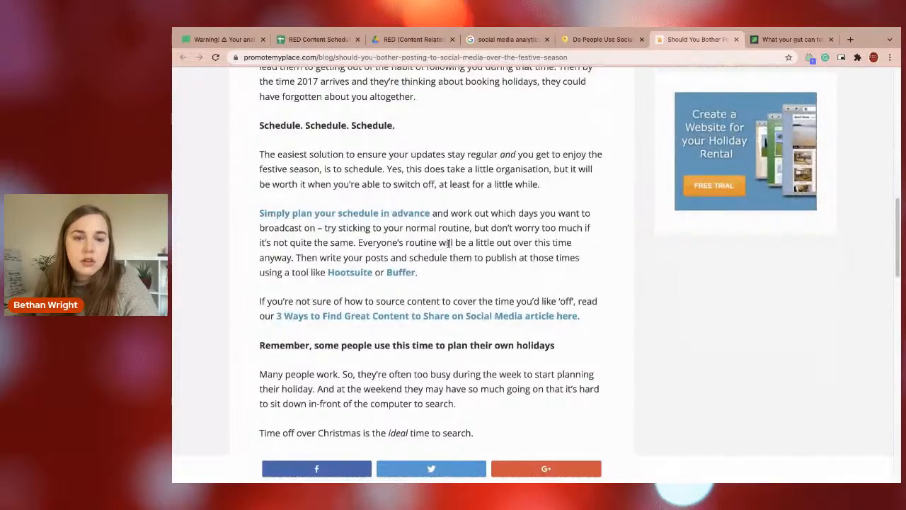
{"action": "scroll", "coordinate": [444, 243], "scroll_direction": "down", "scroll_amount": 7}
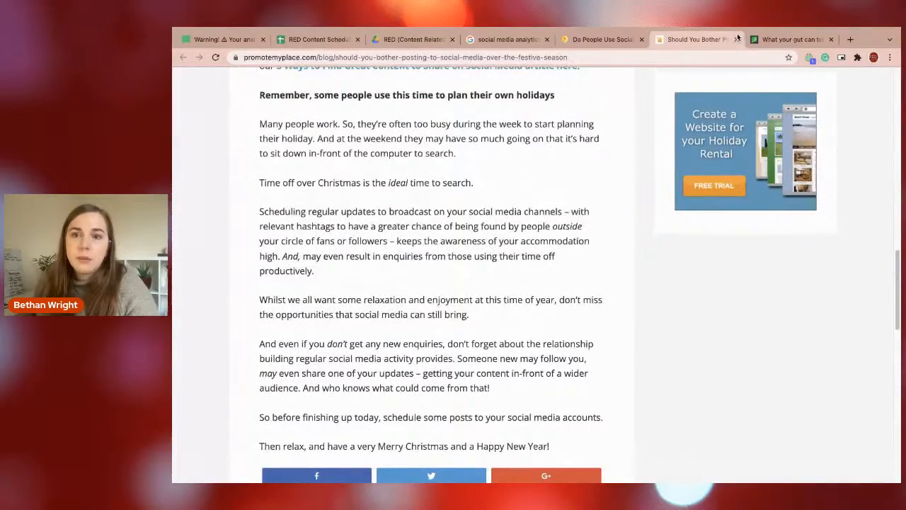
{"action": "left_click", "coordinate": [737, 39]}
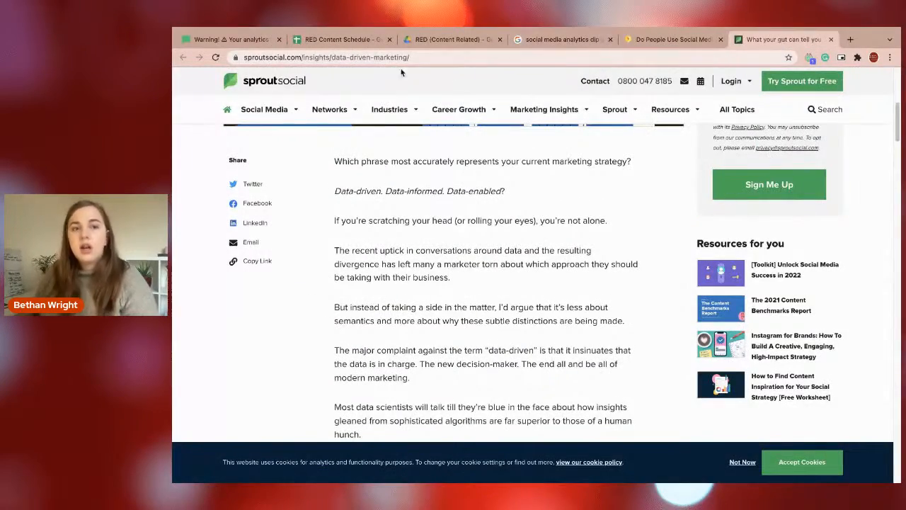
Return to the MailerLite email and insert an Image block between the Christmas warning text and the "Features you were looking for" block.
{"action": "left_click", "coordinate": [251, 40]}
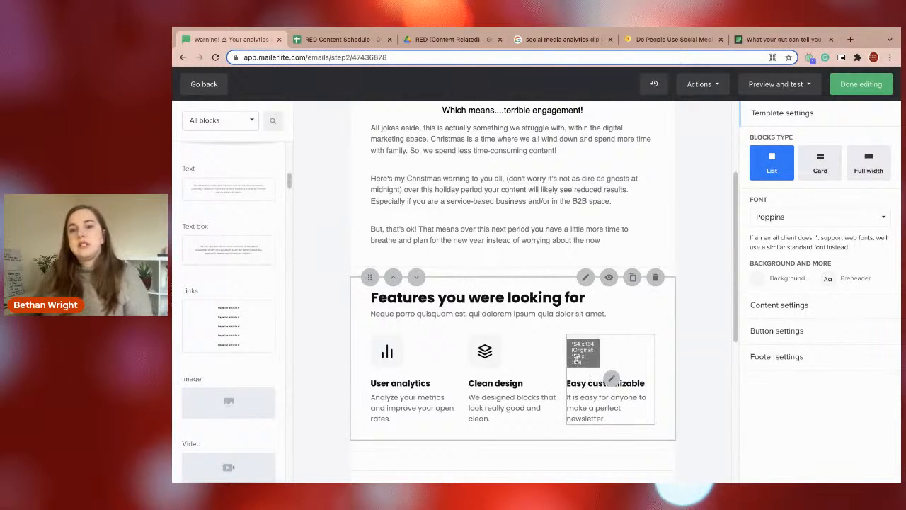
{"action": "scroll", "coordinate": [450, 365], "scroll_direction": "up", "scroll_amount": 2}
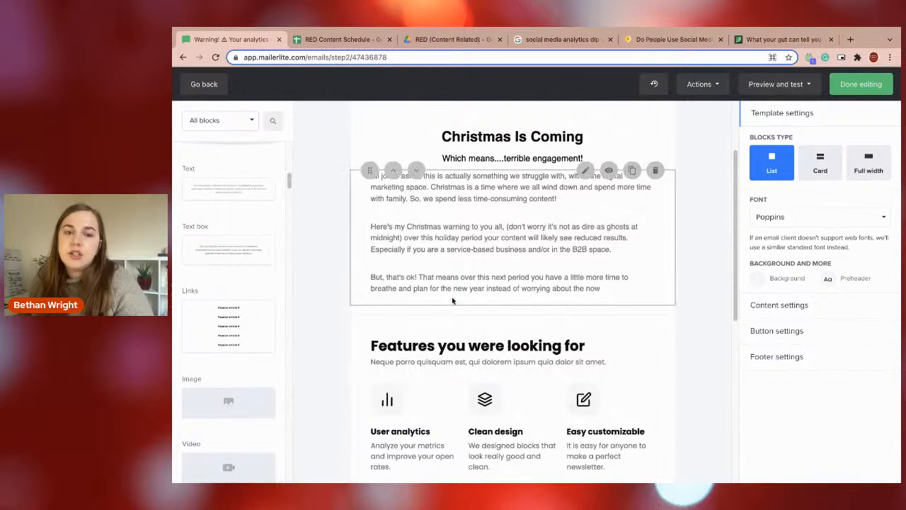
{"action": "scroll", "coordinate": [449, 304], "scroll_direction": "down", "scroll_amount": 1}
{"action": "scroll", "coordinate": [239, 225], "scroll_direction": "up", "scroll_amount": 10}
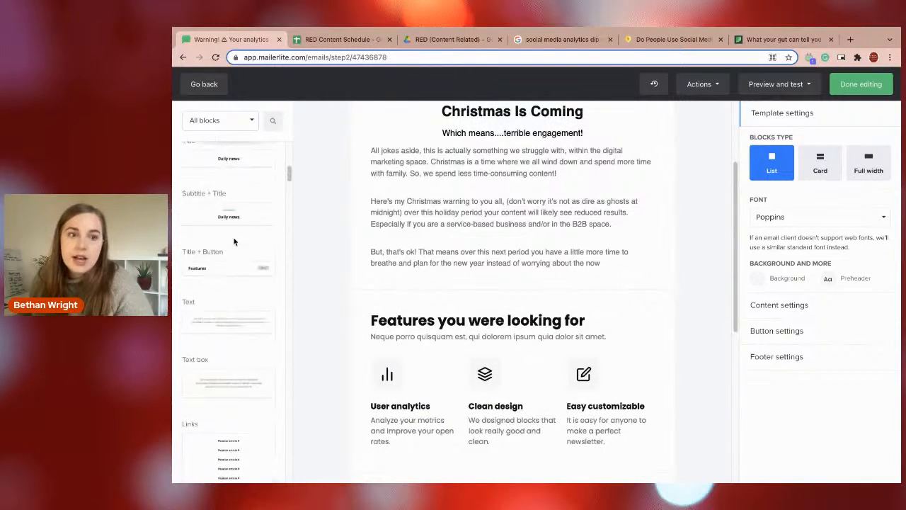
{"action": "scroll", "coordinate": [235, 230], "scroll_direction": "down", "scroll_amount": 10}
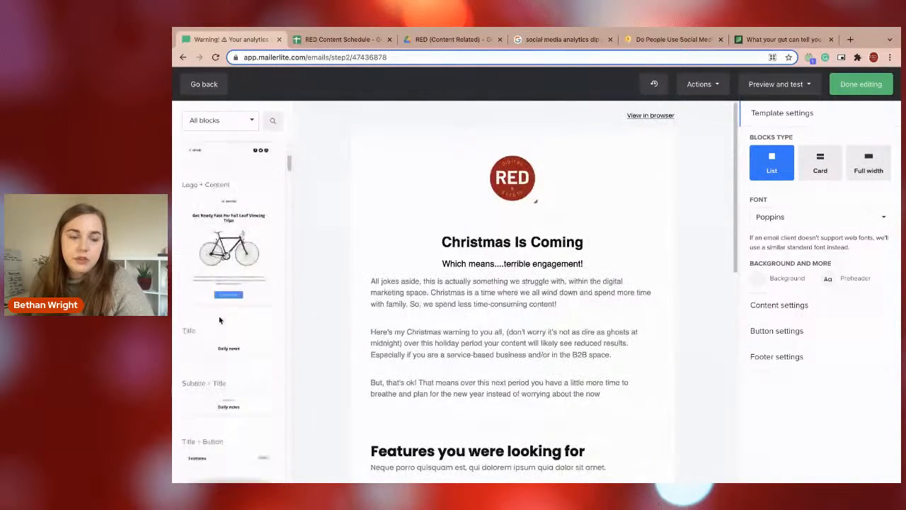
{"action": "scroll", "coordinate": [219, 323], "scroll_direction": "down", "scroll_amount": 1}
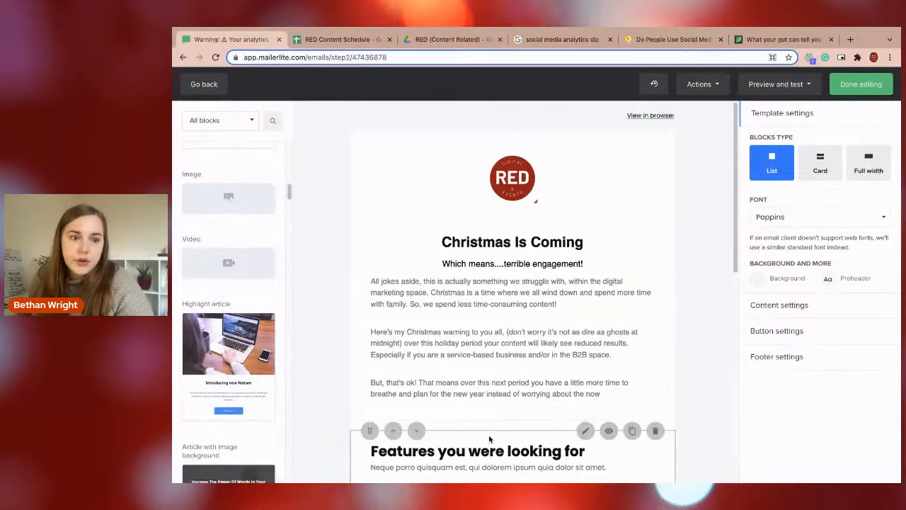
{"action": "scroll", "coordinate": [487, 435], "scroll_direction": "down", "scroll_amount": 2}
{"action": "left_click_drag", "start_coordinate": [229, 199], "coordinate": [497, 323]}
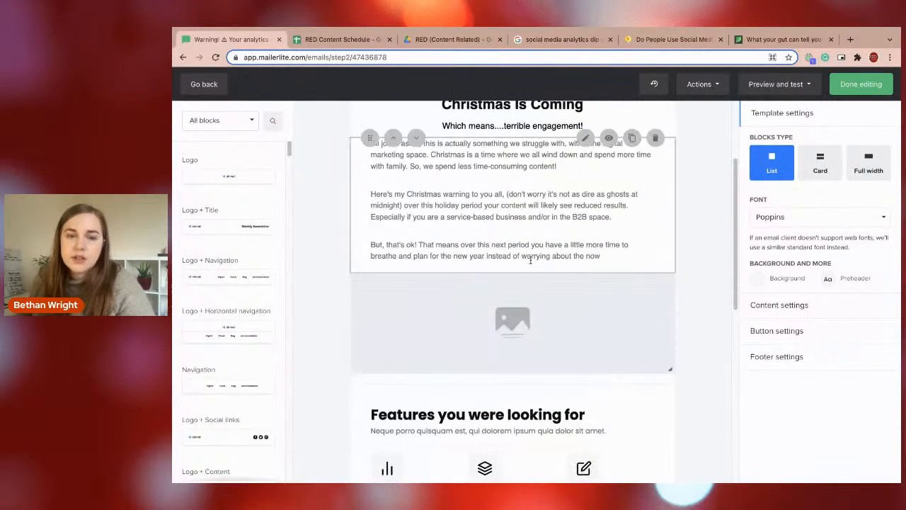
Delete the "Features you were looking for" section and the "Helpful links" section with its links from the email, keeping the footer.
{"action": "scroll", "coordinate": [524, 311], "scroll_direction": "down", "scroll_amount": 4}
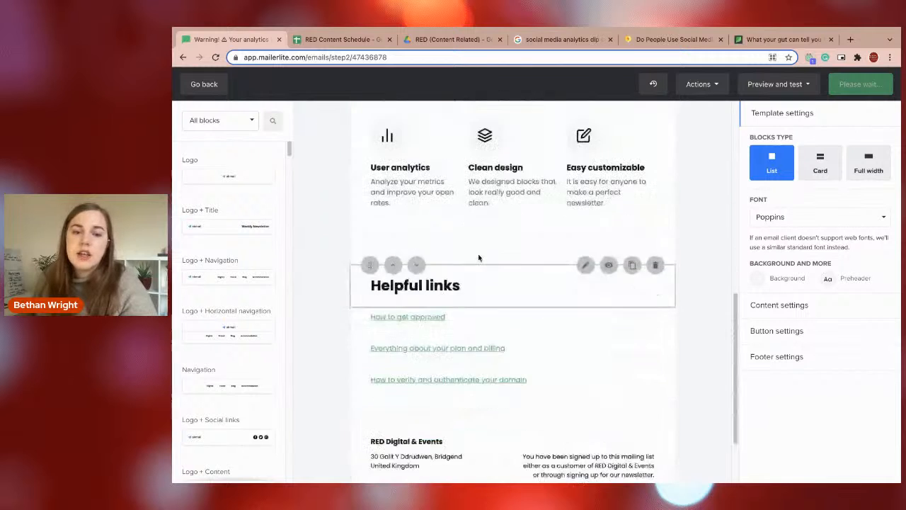
{"action": "scroll", "coordinate": [601, 213], "scroll_direction": "up", "scroll_amount": 2}
{"action": "left_click", "coordinate": [655, 214]}
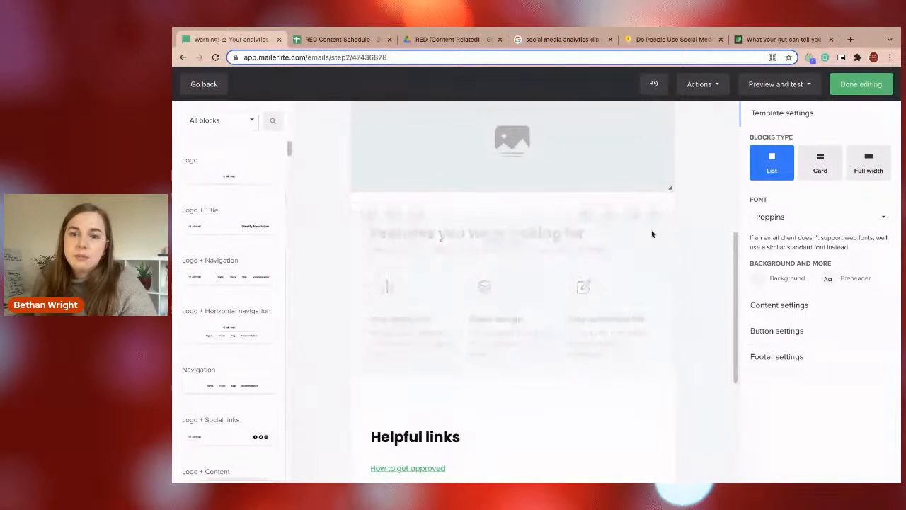
{"action": "left_click", "coordinate": [654, 224]}
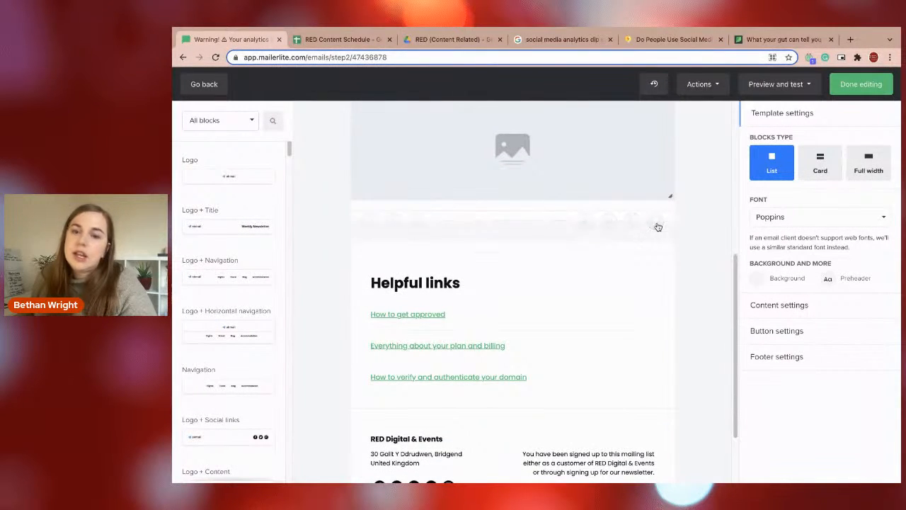
{"action": "left_click", "coordinate": [656, 223]}
{"action": "left_click", "coordinate": [656, 223]}
{"action": "left_click", "coordinate": [656, 224]}
Duplicate the Christmas warning text block and move the copy below the image placeholder.
{"action": "scroll", "coordinate": [542, 282], "scroll_direction": "up", "scroll_amount": 3}
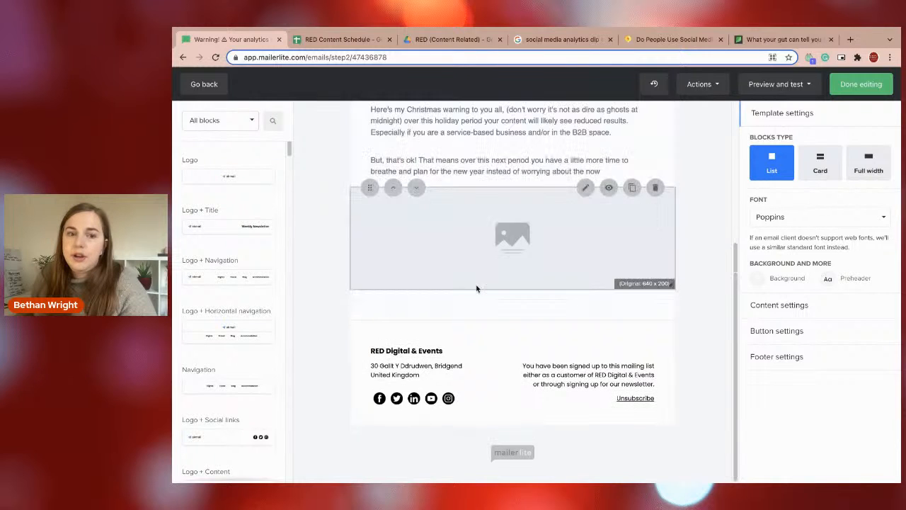
{"action": "scroll", "coordinate": [538, 297], "scroll_direction": "up", "scroll_amount": 2}
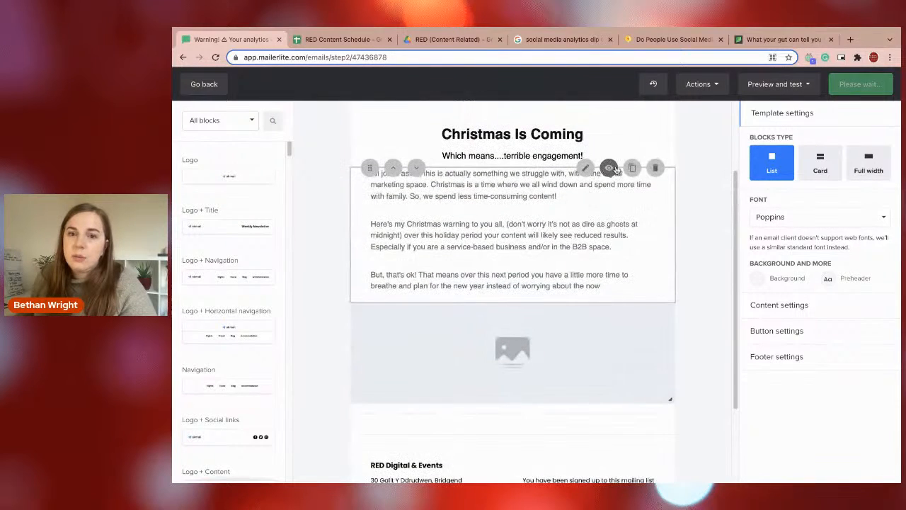
{"action": "left_click", "coordinate": [632, 166]}
{"action": "scroll", "coordinate": [584, 358], "scroll_direction": "down", "scroll_amount": 3}
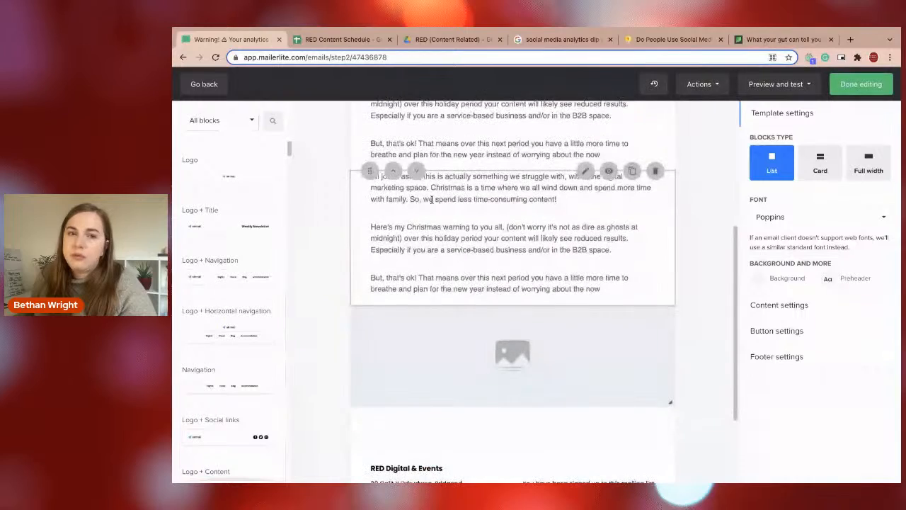
{"action": "left_click", "coordinate": [416, 172]}
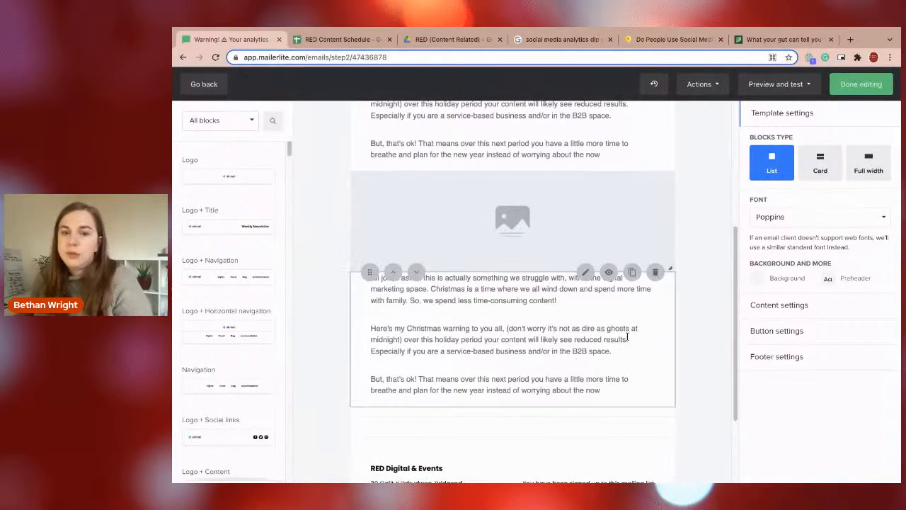
Replace the duplicated block's entire text with "Include source to this element." and save the block.
{"action": "left_click", "coordinate": [629, 323]}
{"action": "left_click", "coordinate": [833, 149]}
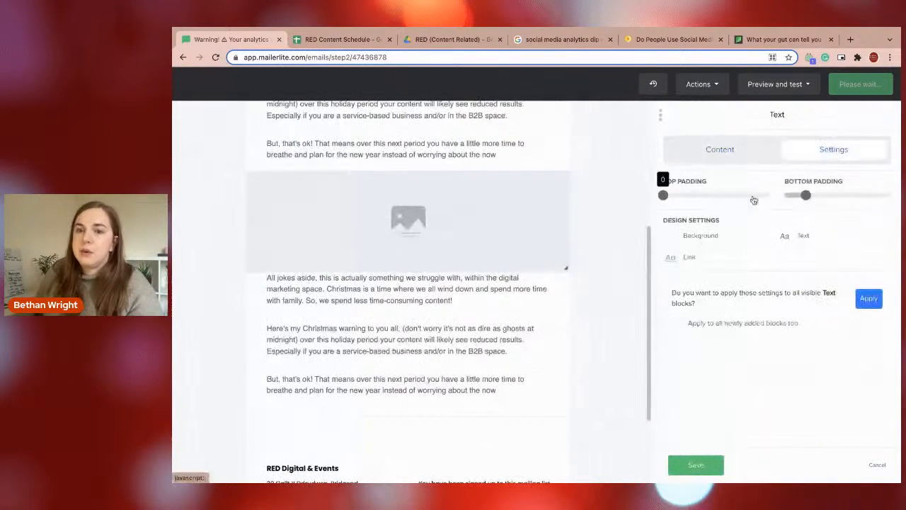
{"action": "left_click", "coordinate": [726, 151]}
{"action": "left_click", "coordinate": [808, 164]}
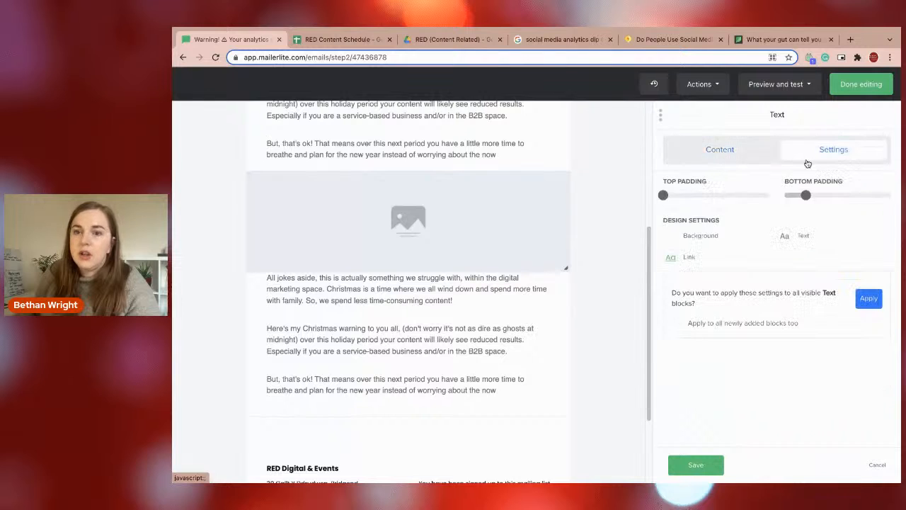
{"action": "left_click", "coordinate": [708, 156]}
{"action": "left_click_drag", "start_coordinate": [711, 373], "coordinate": [640, 218]}
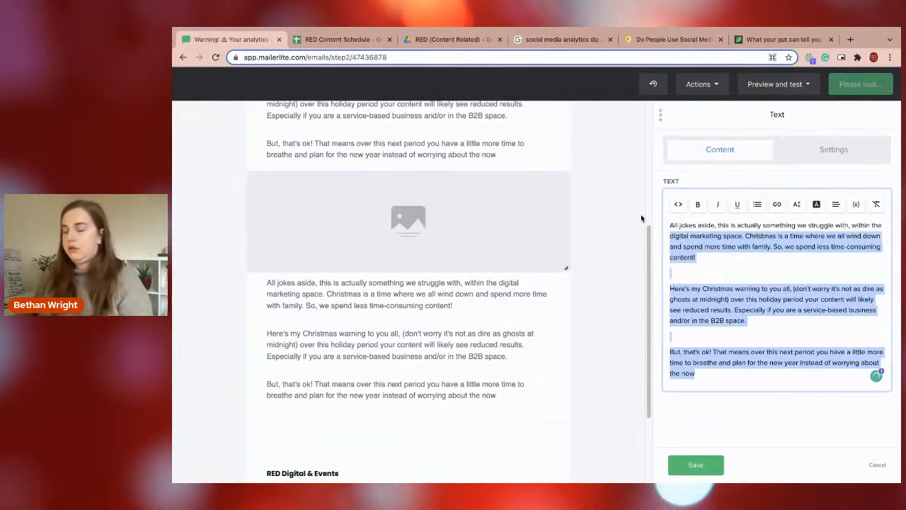
{"action": "type", "text": "Include"}
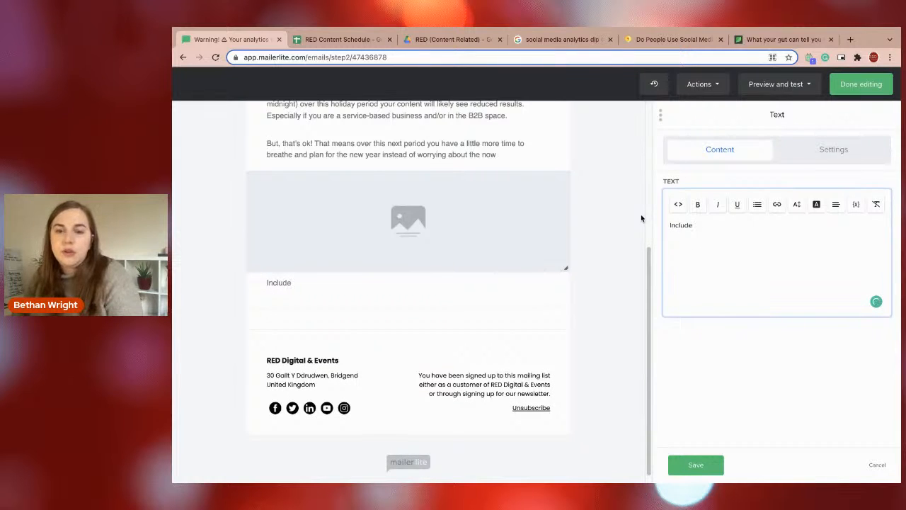
{"action": "type", "text": " source"}
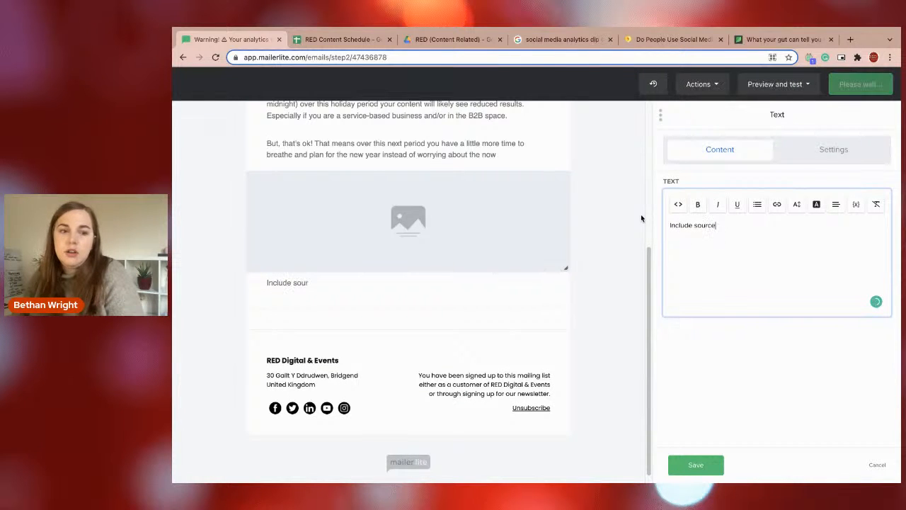
{"action": "type", "text": " to this element."}
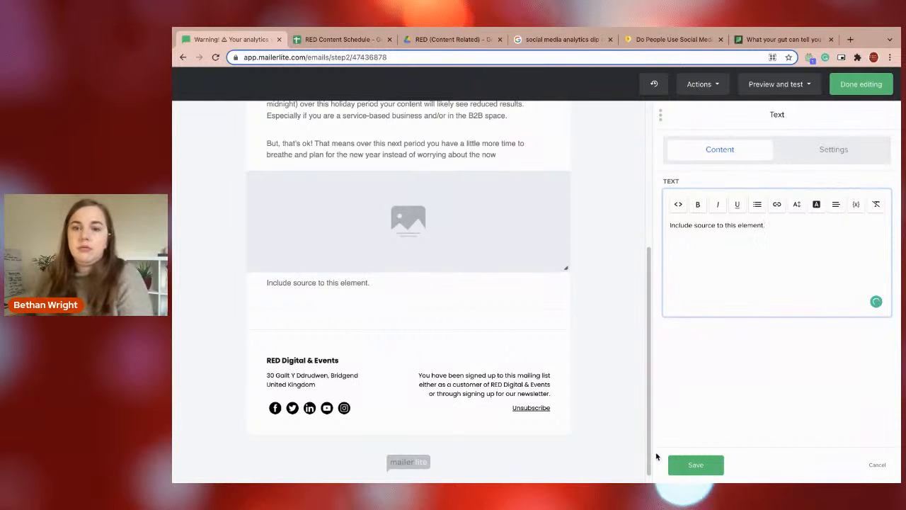
{"action": "left_click", "coordinate": [701, 463]}
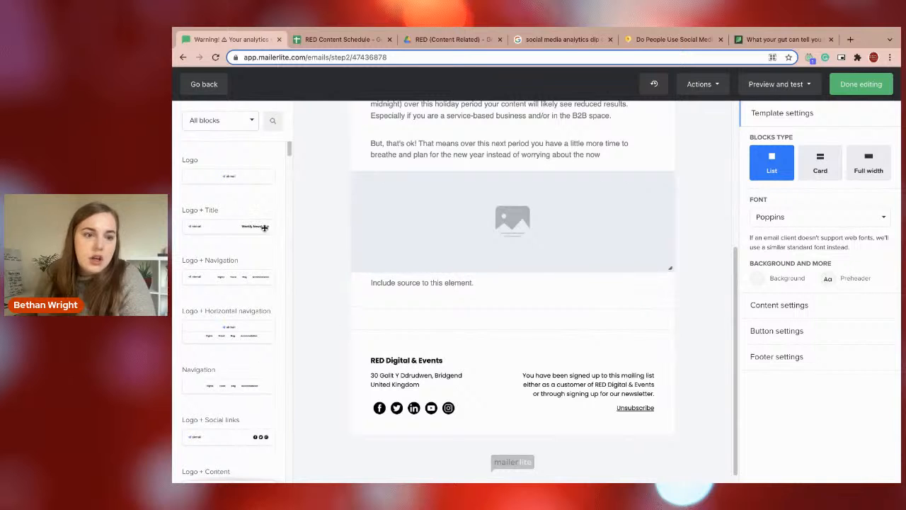
{"action": "left_click_drag", "start_coordinate": [289, 150], "coordinate": [289, 173]}
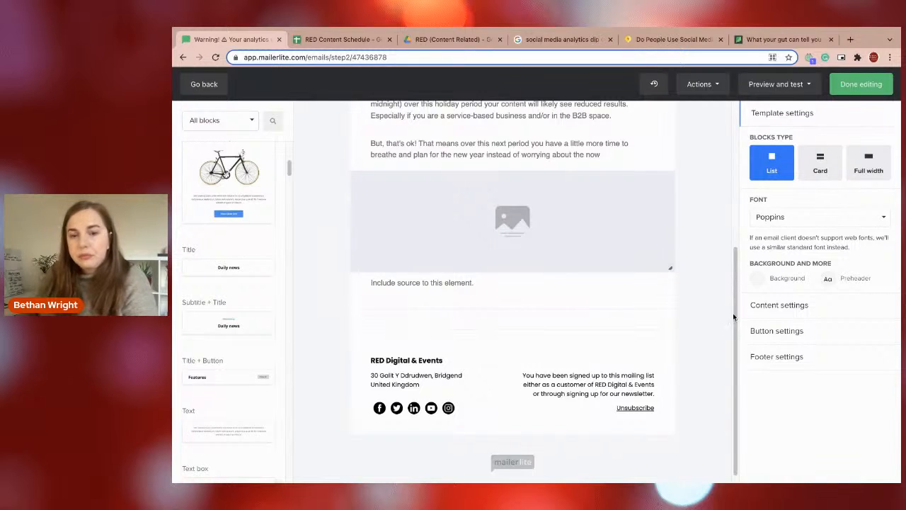
Switch to Canva at canva.com, replacing the Google image search, and create a blank Presentation (16:9) design.
{"action": "left_click", "coordinate": [542, 42]}
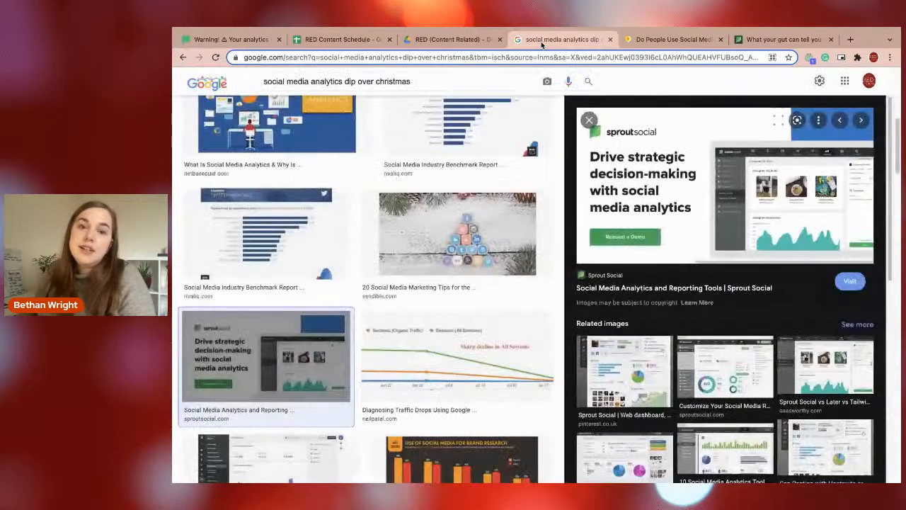
{"action": "left_click", "coordinate": [430, 58]}
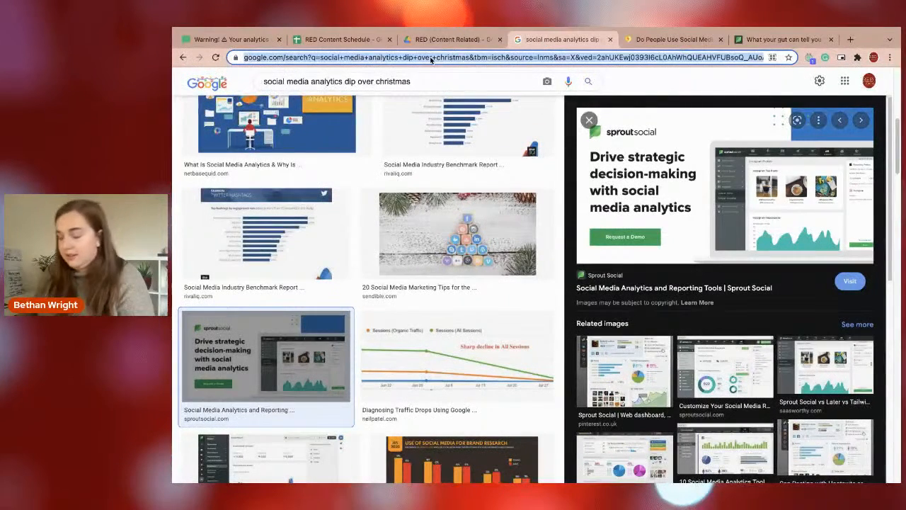
{"action": "type", "text": "canva.com"}
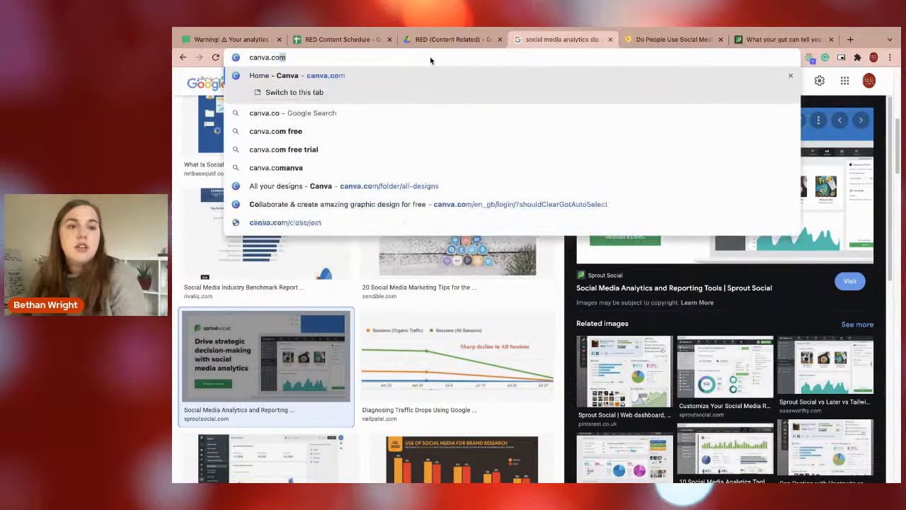
{"action": "key", "text": "Return"}
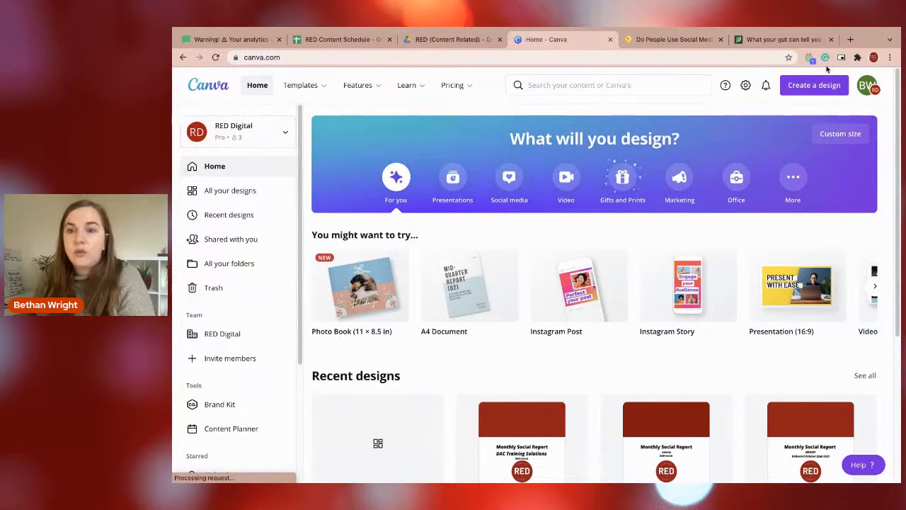
{"action": "left_click", "coordinate": [806, 85]}
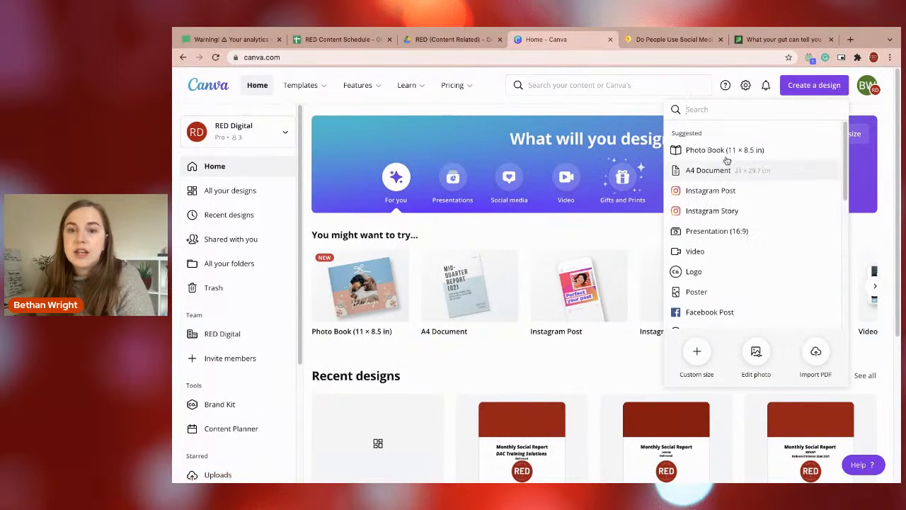
{"action": "left_click", "coordinate": [693, 234]}
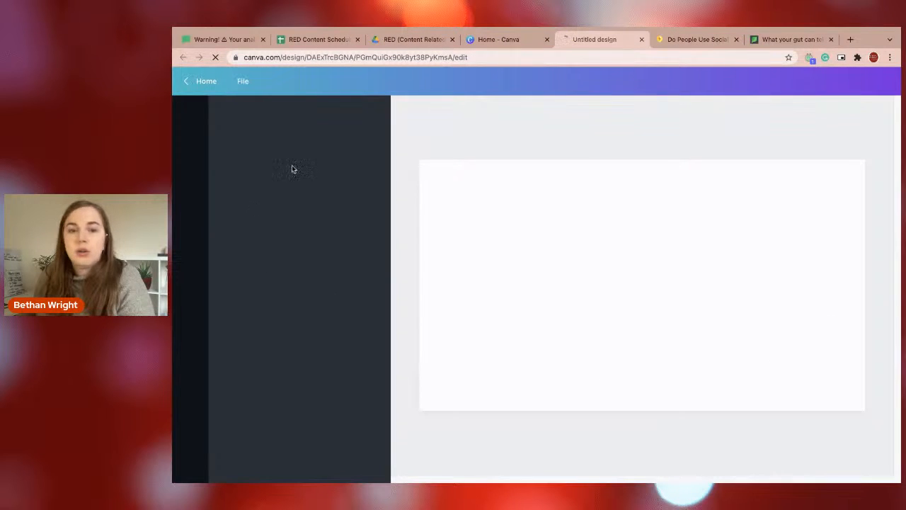
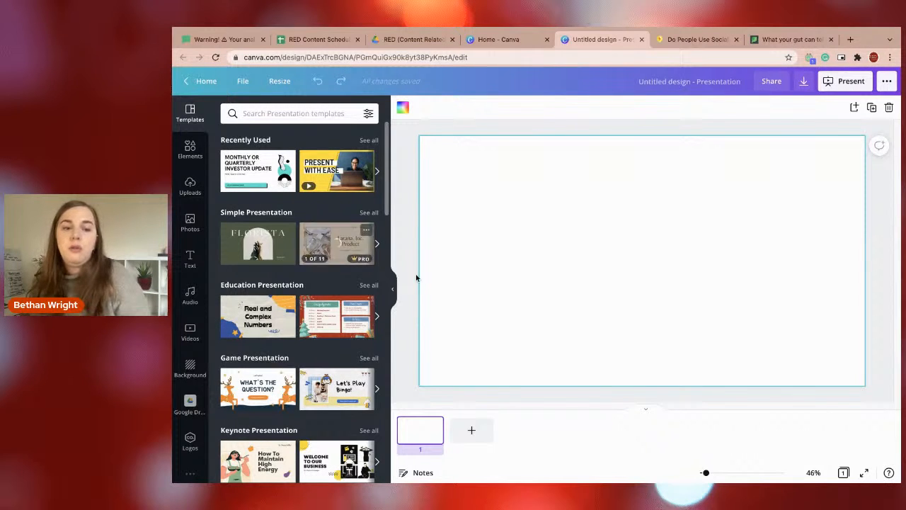
Browse the presentation templates and apply the red Christmas "Daily Agenda" design from the Education Presentation group.
{"action": "left_click_drag", "start_coordinate": [386, 200], "coordinate": [377, 305]}
{"action": "scroll", "coordinate": [377, 306], "scroll_direction": "down", "scroll_amount": 2}
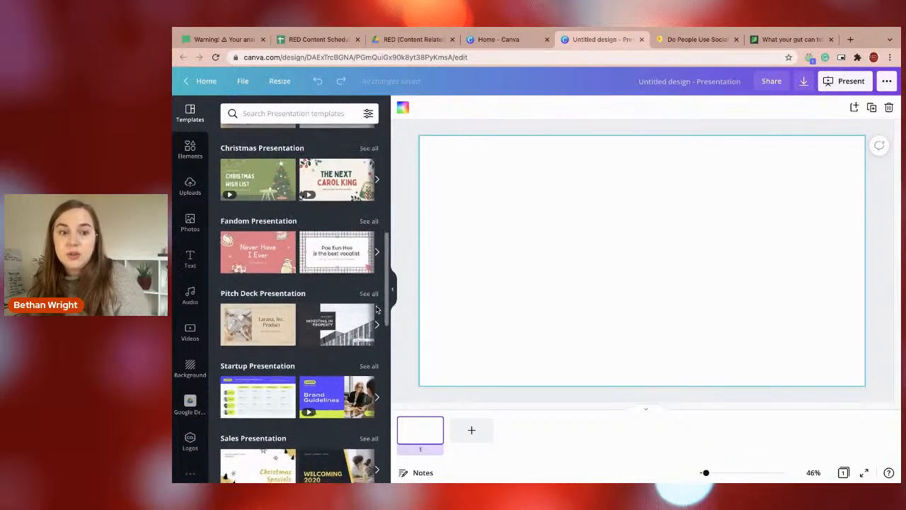
{"action": "scroll", "coordinate": [361, 283], "scroll_direction": "up", "scroll_amount": 3}
{"action": "scroll", "coordinate": [361, 283], "scroll_direction": "up", "scroll_amount": 4}
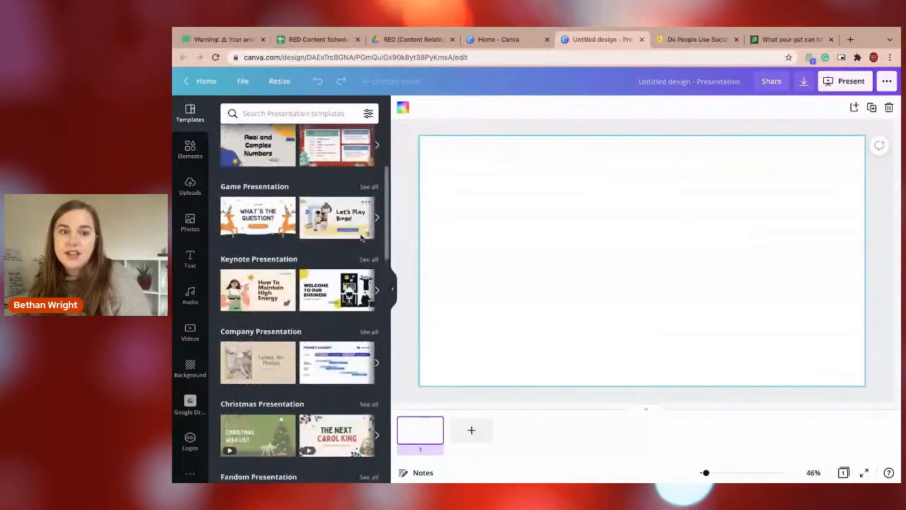
{"action": "left_click", "coordinate": [339, 259]}
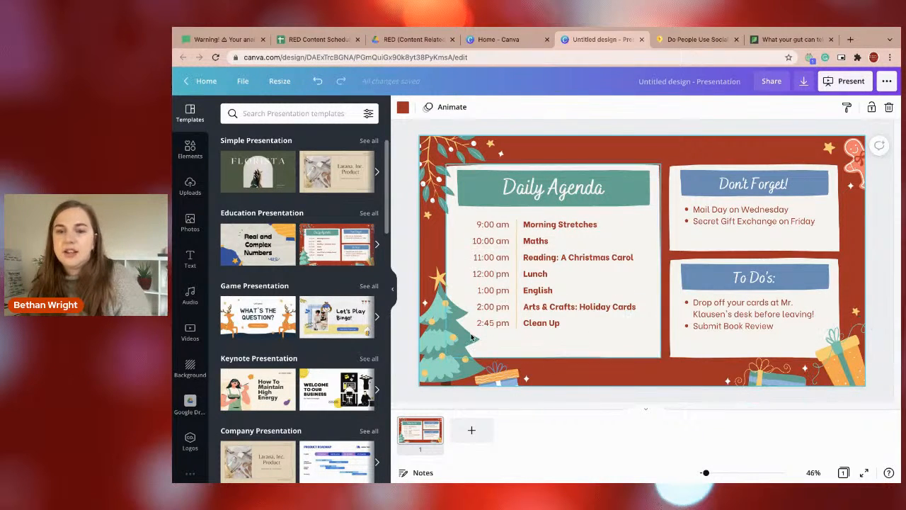
Change the slide's background to the dark red from the RED - Colours brand palette.
{"action": "left_click", "coordinate": [433, 333]}
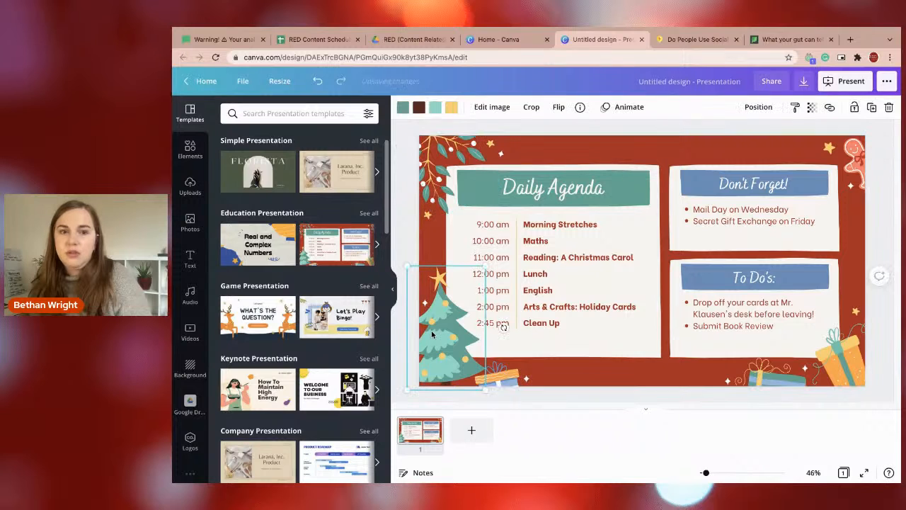
{"action": "left_click", "coordinate": [608, 367]}
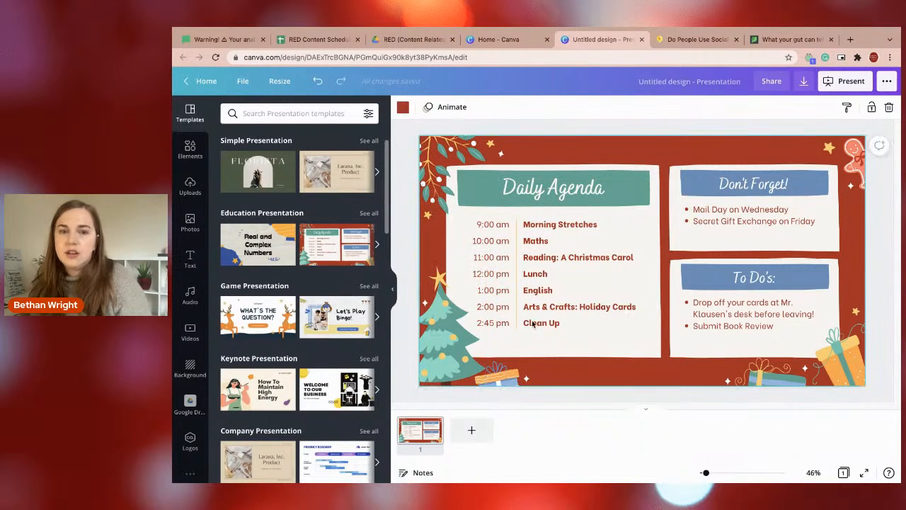
{"action": "left_click", "coordinate": [401, 108]}
{"action": "left_click", "coordinate": [232, 315]}
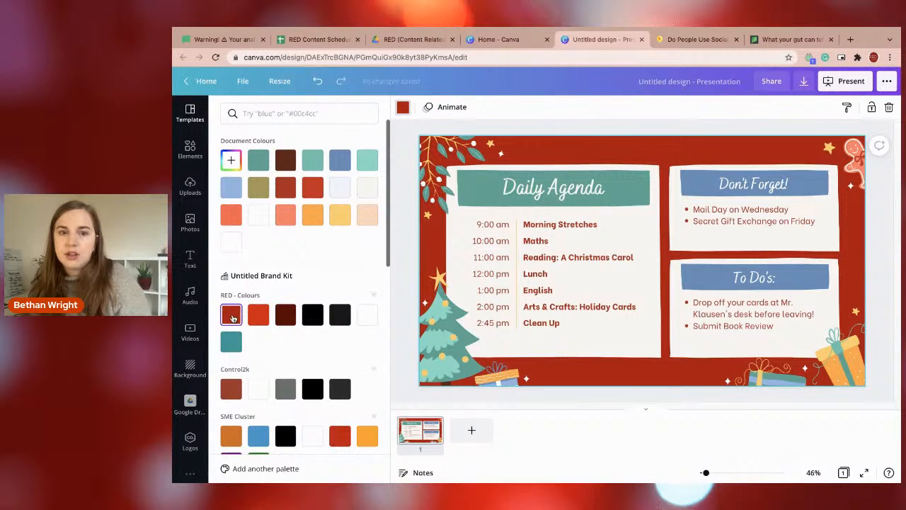
{"action": "left_click", "coordinate": [647, 400]}
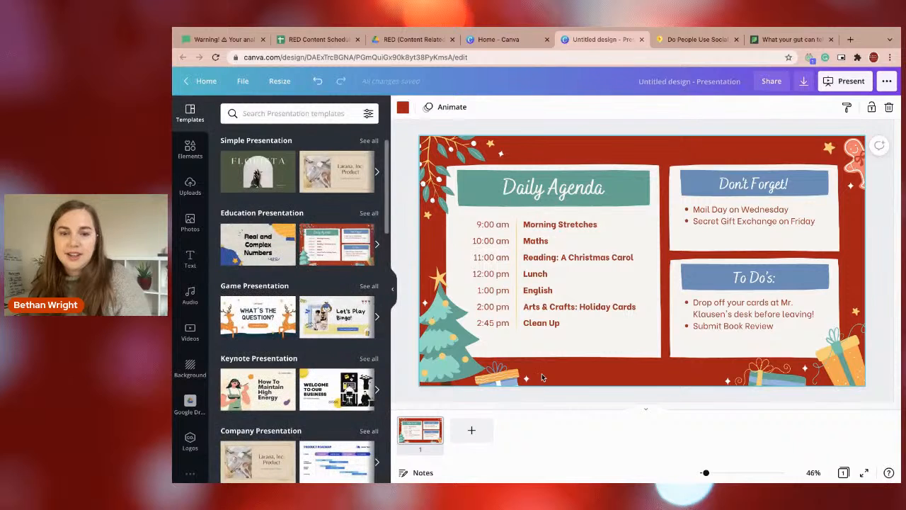
Darken the Christmas tree's main green to the custom colour #377D6C.
{"action": "left_click", "coordinate": [447, 339]}
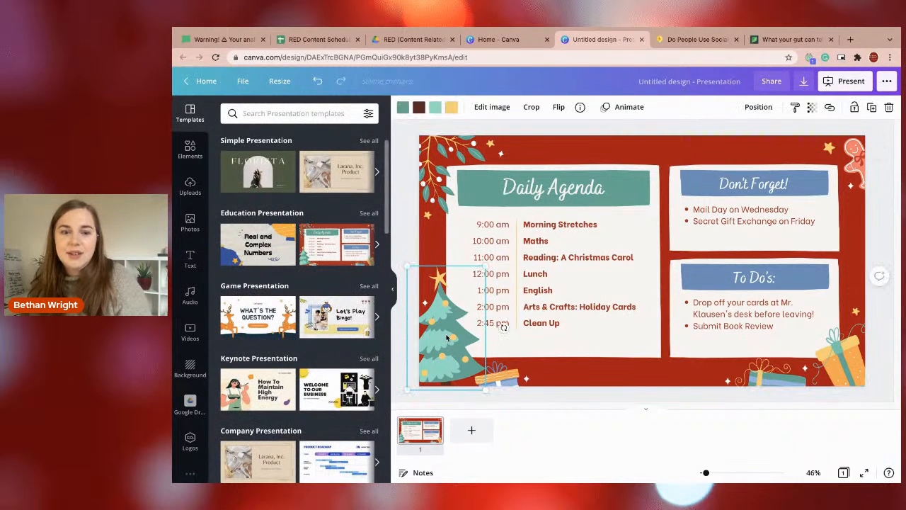
{"action": "left_click", "coordinate": [402, 107]}
{"action": "scroll", "coordinate": [265, 349], "scroll_direction": "down", "scroll_amount": 3}
{"action": "scroll", "coordinate": [270, 283], "scroll_direction": "up", "scroll_amount": 3}
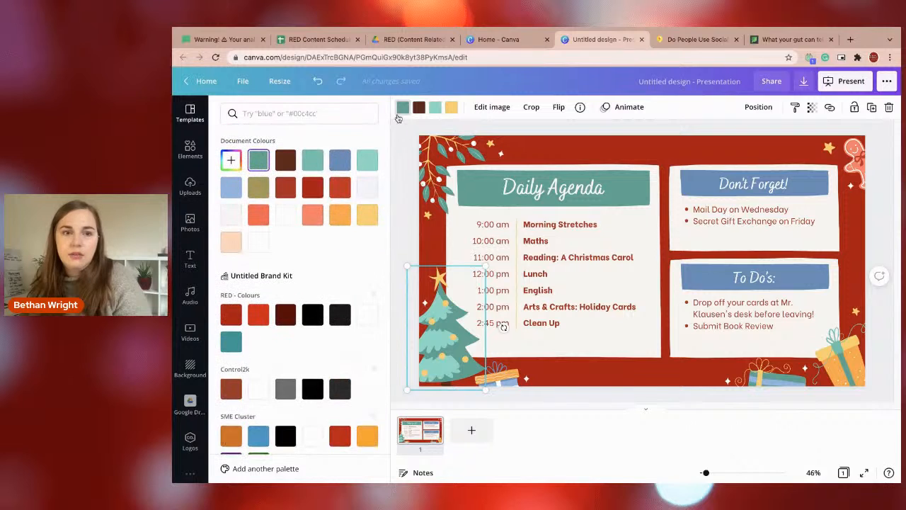
{"action": "left_click", "coordinate": [238, 162]}
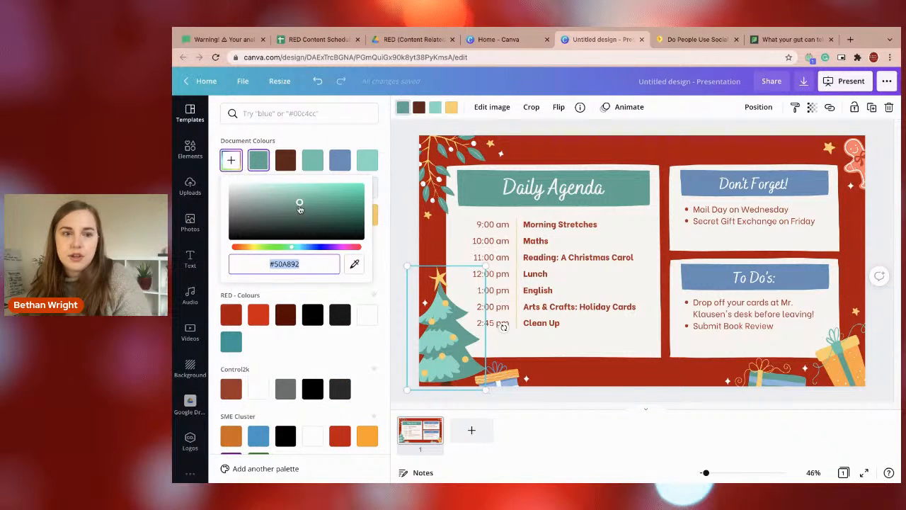
{"action": "left_click_drag", "start_coordinate": [300, 205], "coordinate": [310, 210]}
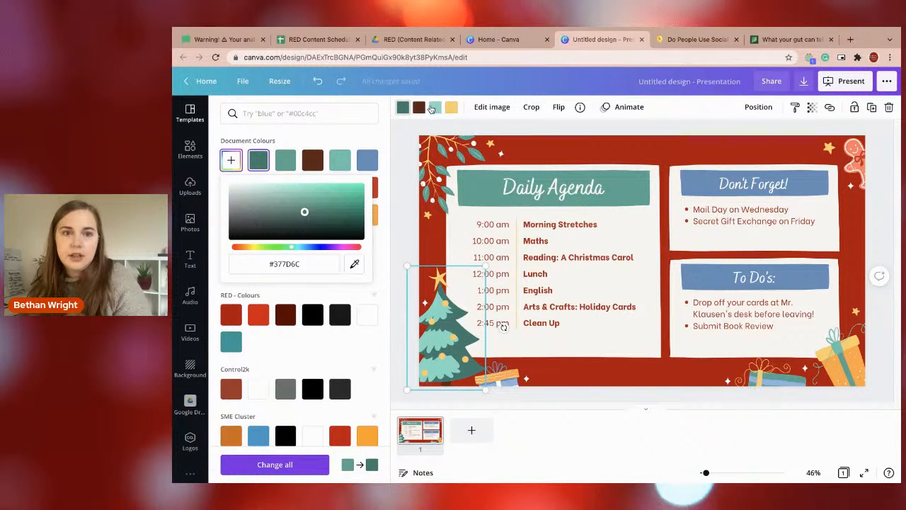
Recolour the tree's light green areas with the mid green used in the agenda banner, undoing a trial of the brand teal.
{"action": "left_click", "coordinate": [433, 107]}
{"action": "left_click", "coordinate": [238, 161]}
{"action": "left_click_drag", "start_coordinate": [283, 191], "coordinate": [261, 198]}
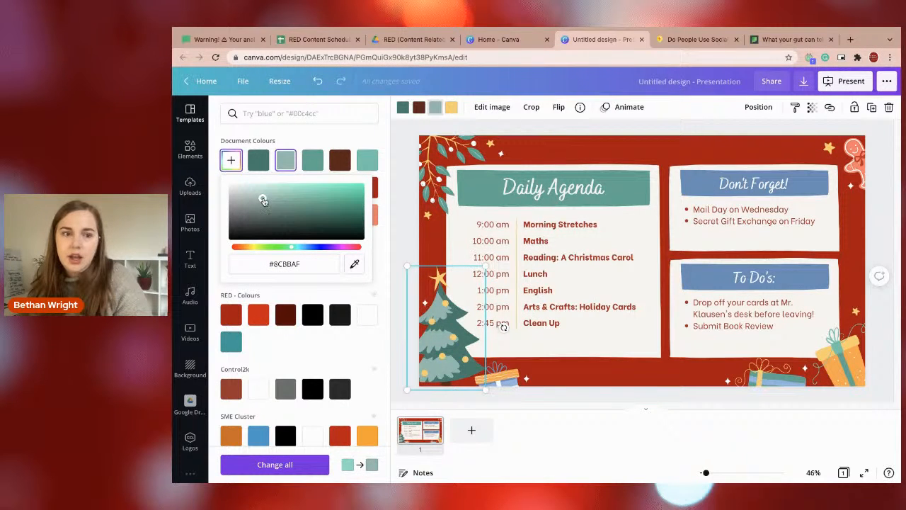
{"action": "left_click", "coordinate": [311, 164]}
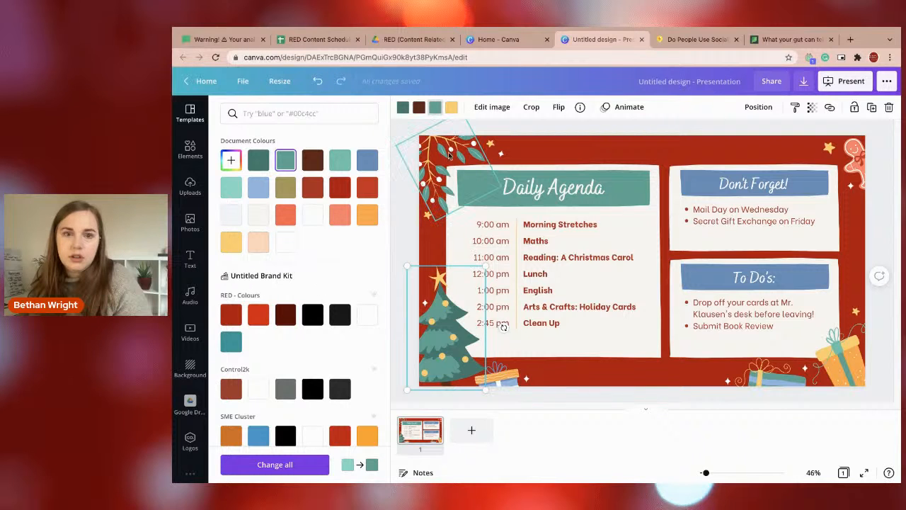
{"action": "left_click", "coordinate": [230, 342]}
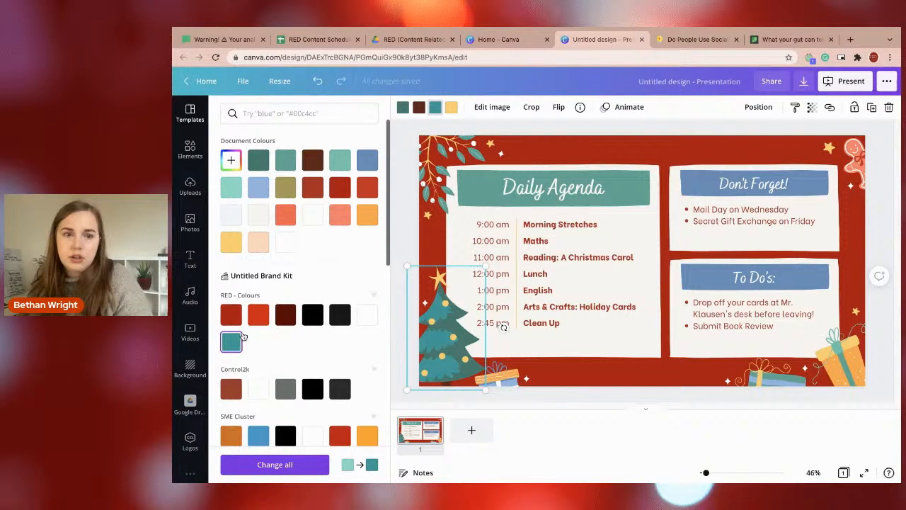
{"action": "key", "text": "super+z"}
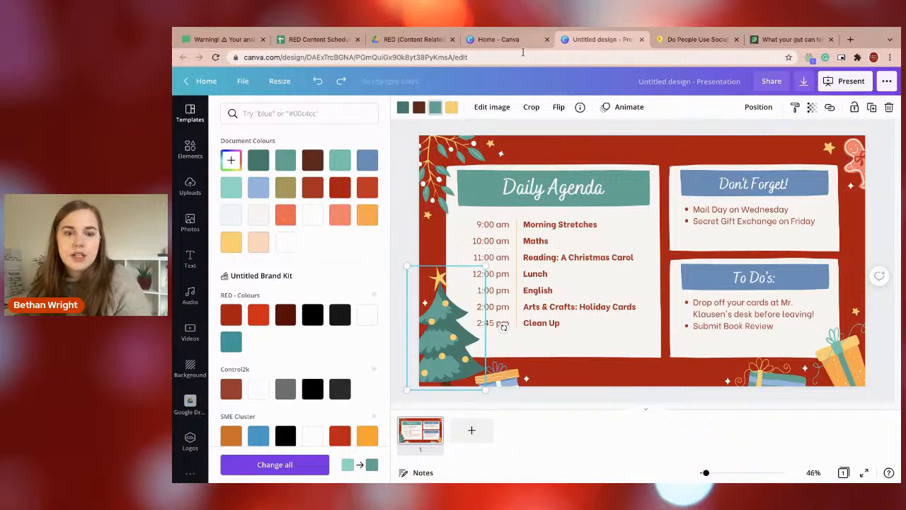
Recolour the corner branch's green leaves with the tree's dark green, #377D6C.
{"action": "left_click", "coordinate": [435, 161]}
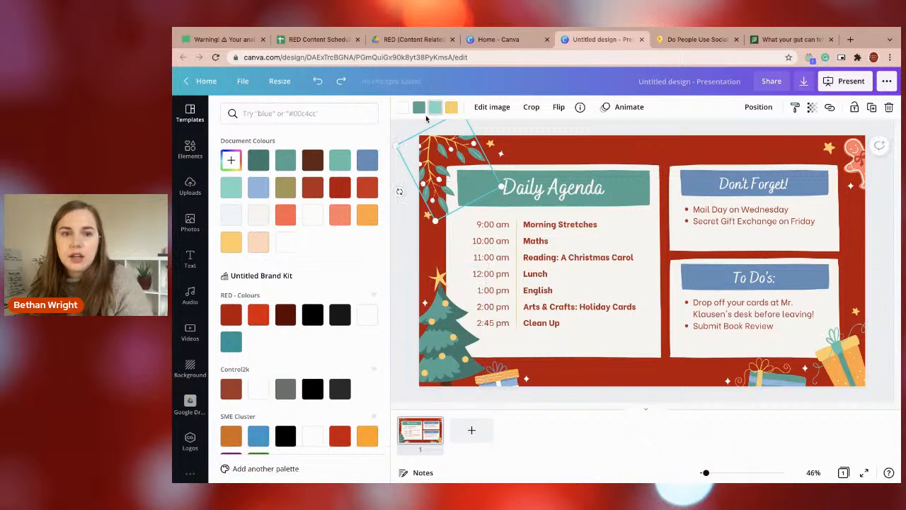
{"action": "left_click", "coordinate": [419, 108]}
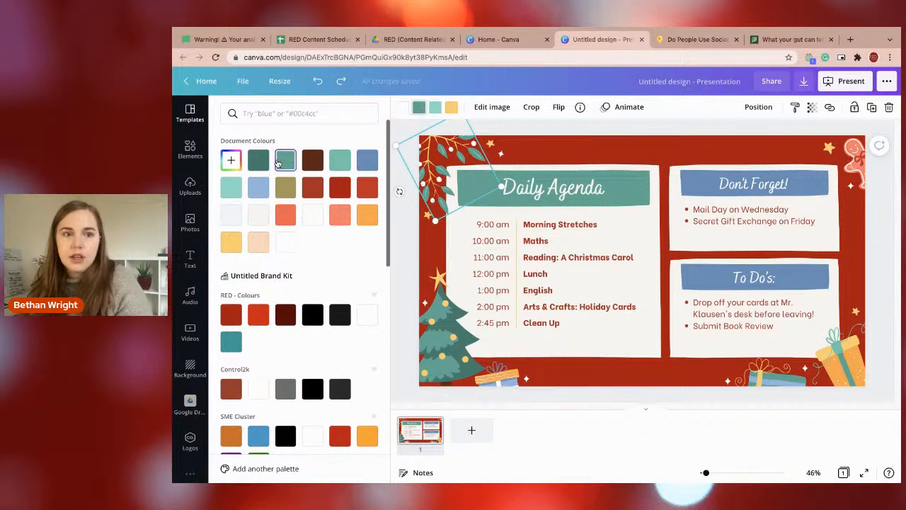
{"action": "left_click", "coordinate": [264, 162]}
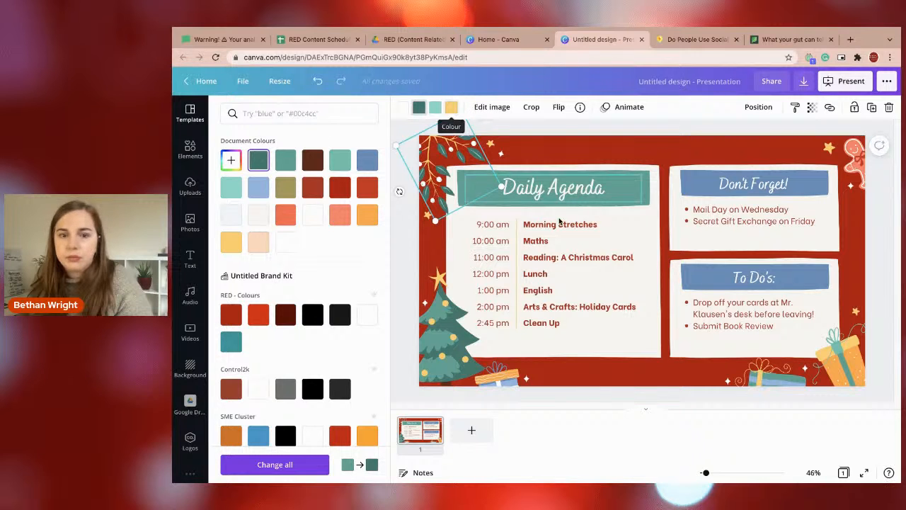
Delete the green-and-blue present beside the yellow one and the small sparkle next to it.
{"action": "left_click", "coordinate": [769, 363]}
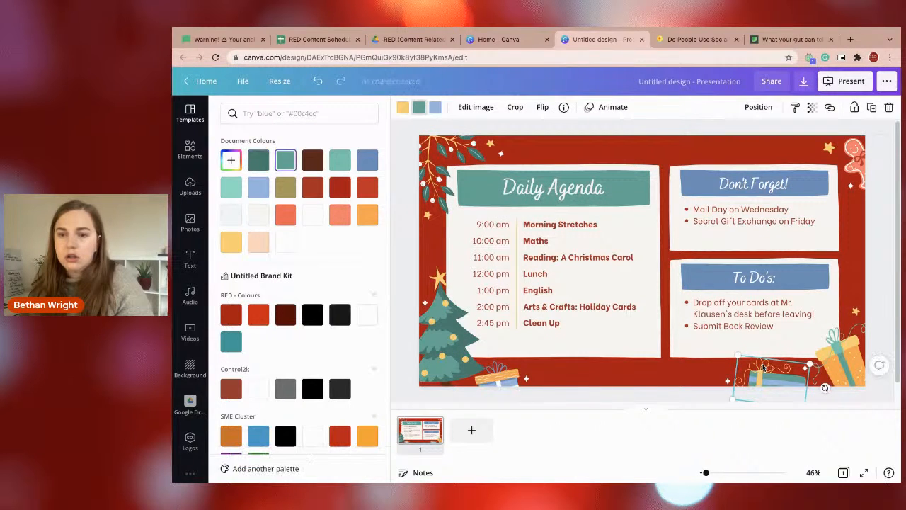
{"action": "key", "text": "Delete"}
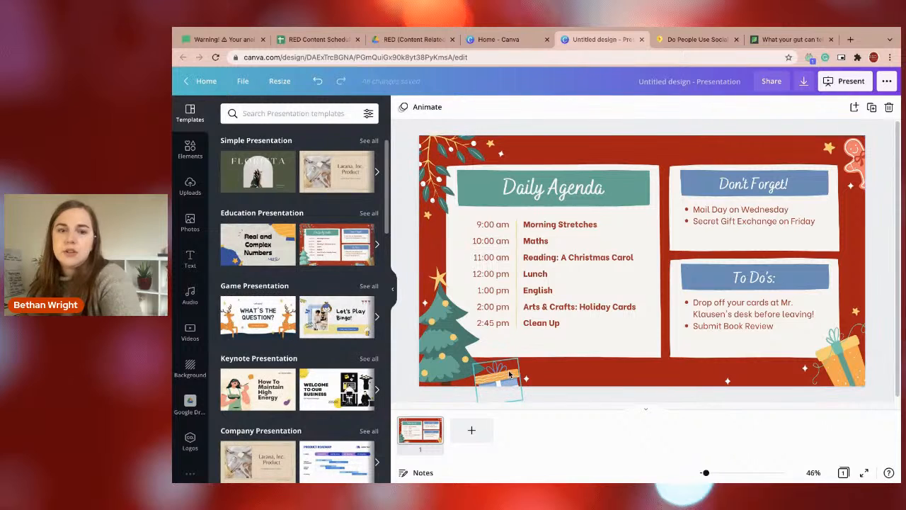
{"action": "left_click", "coordinate": [729, 381]}
{"action": "key", "text": "Delete"}
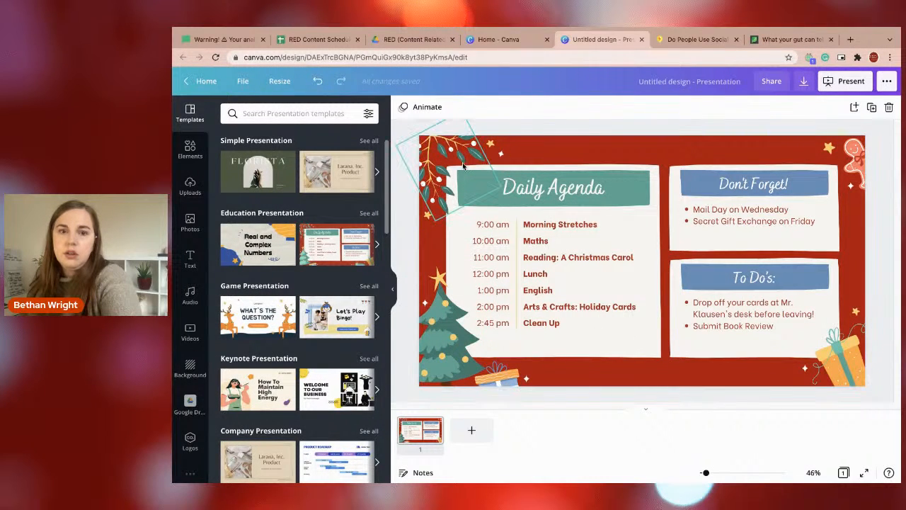
Shrink the corner branch and move the nearby stars and sparkle closer to it.
{"action": "left_click", "coordinate": [437, 224]}
{"action": "left_click_drag", "start_coordinate": [433, 220], "coordinate": [448, 169]}
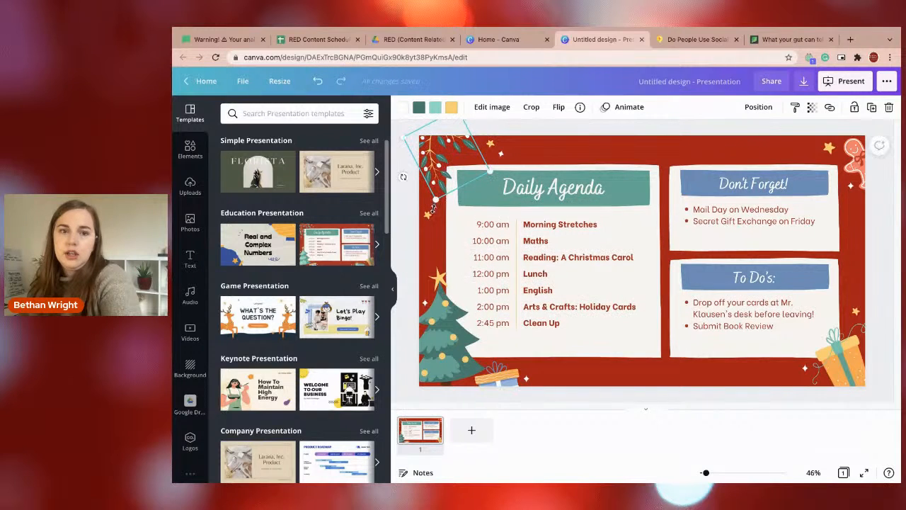
{"action": "left_click_drag", "start_coordinate": [426, 214], "coordinate": [491, 150]}
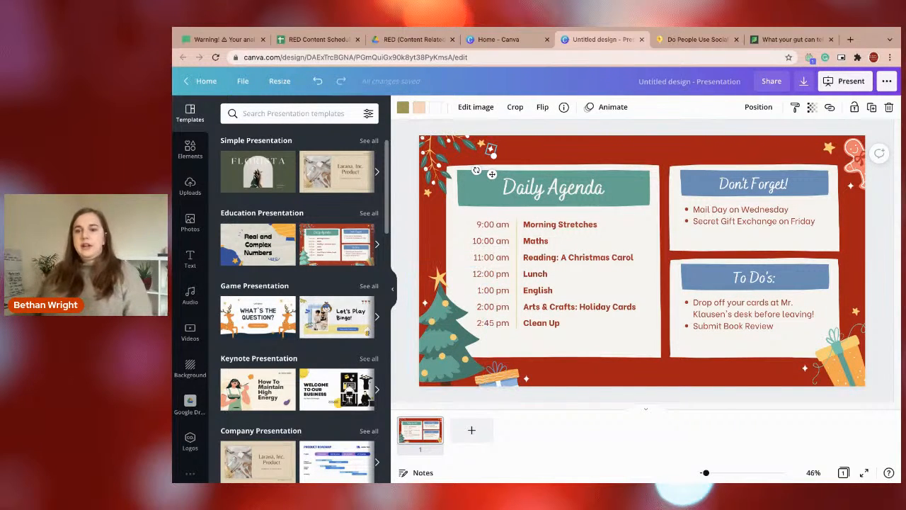
Delete all the time entries from 9:00 am to 2:45 pm in the agenda panel.
{"action": "left_click", "coordinate": [487, 226]}
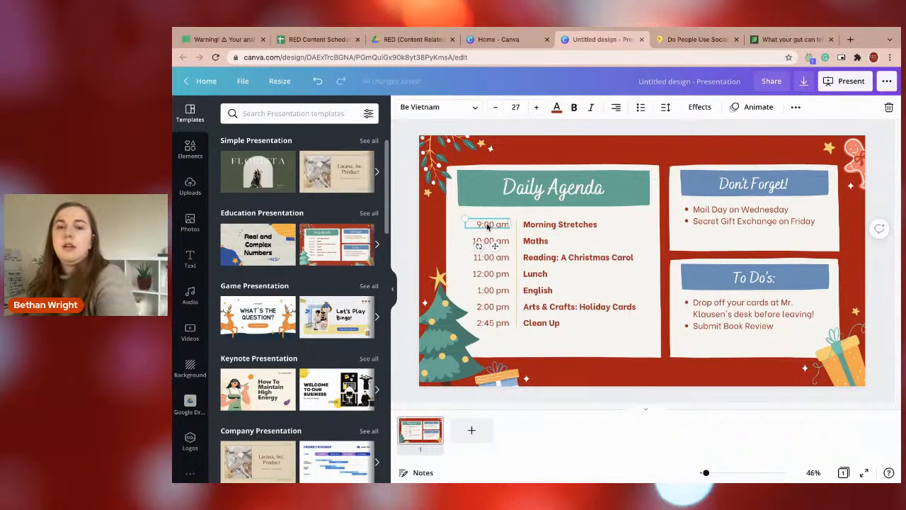
{"action": "key", "text": "Delete"}
{"action": "left_click", "coordinate": [491, 245]}
{"action": "key", "text": "Delete"}
{"action": "left_click", "coordinate": [492, 259]}
{"action": "key", "text": "Delete"}
{"action": "left_click", "coordinate": [491, 272]}
{"action": "key", "text": "Delete"}
{"action": "left_click", "coordinate": [491, 289]}
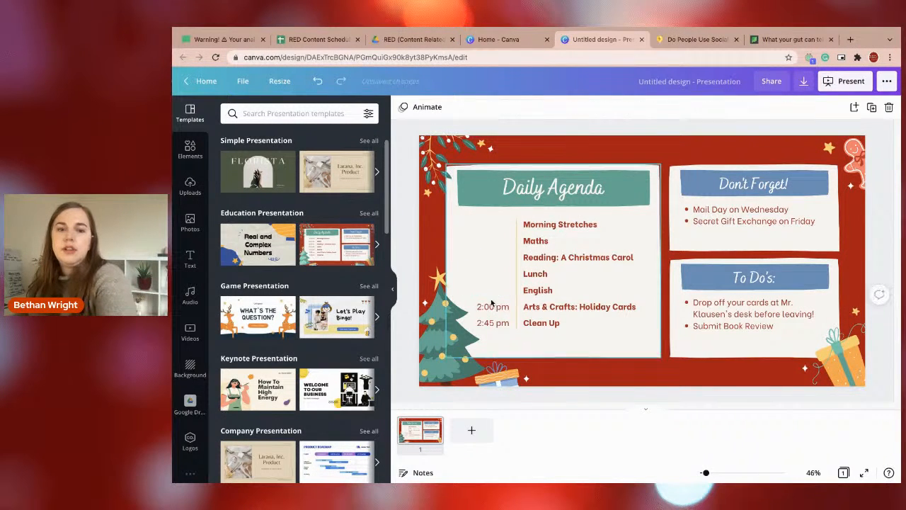
{"action": "left_click", "coordinate": [492, 306]}
{"action": "key", "text": "Delete"}
{"action": "left_click", "coordinate": [493, 322]}
Delete the agenda panel's divider line and every activity entry except "Morning Stretches".
{"action": "key", "text": "Delete"}
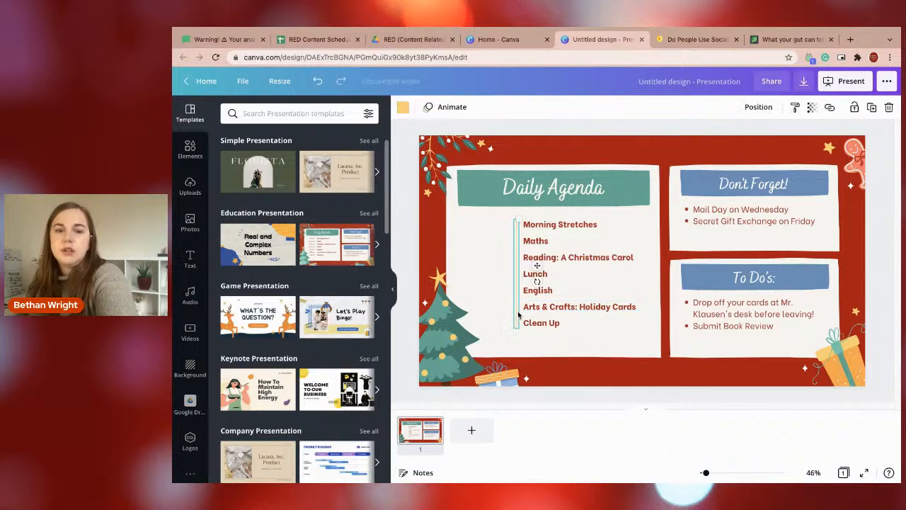
{"action": "left_click", "coordinate": [532, 321]}
{"action": "key", "text": "Delete"}
{"action": "left_click", "coordinate": [531, 306]}
{"action": "key", "text": "Delete"}
{"action": "left_click", "coordinate": [531, 290]}
{"action": "key", "text": "Delete"}
{"action": "left_click", "coordinate": [531, 274]}
{"action": "key", "text": "Delete"}
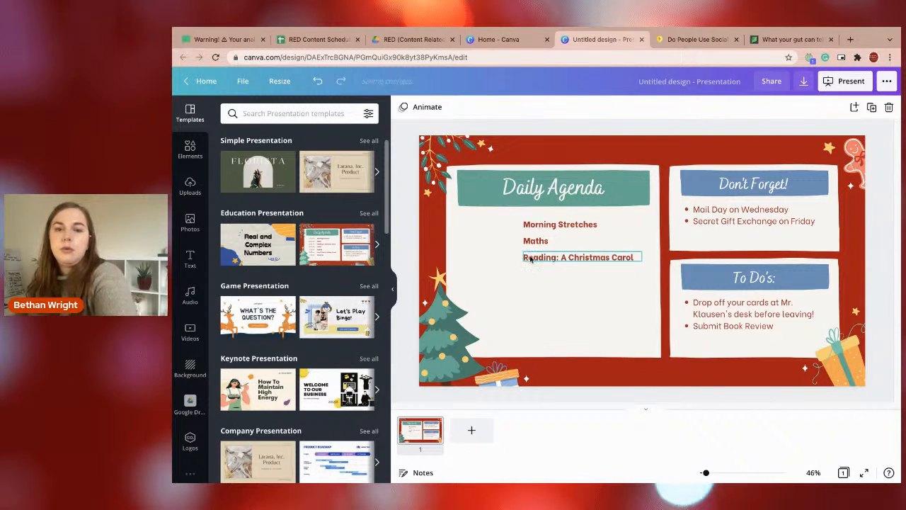
{"action": "left_click", "coordinate": [530, 259]}
{"action": "key", "text": "Delete"}
{"action": "left_click", "coordinate": [532, 242]}
{"action": "key", "text": "Delete"}
Replace the "Daily Agenda" heading with "What the data shows?".
{"action": "left_click", "coordinate": [537, 194]}
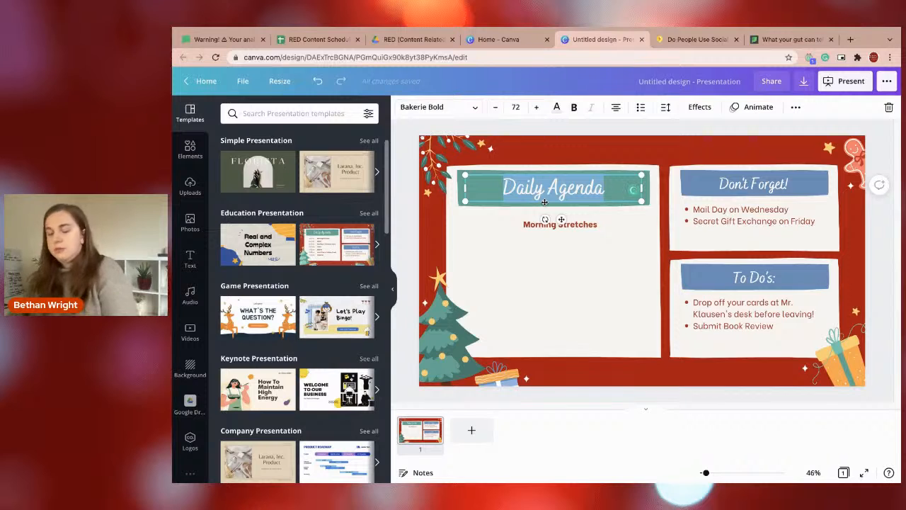
{"action": "key", "text": "BackSpace"}
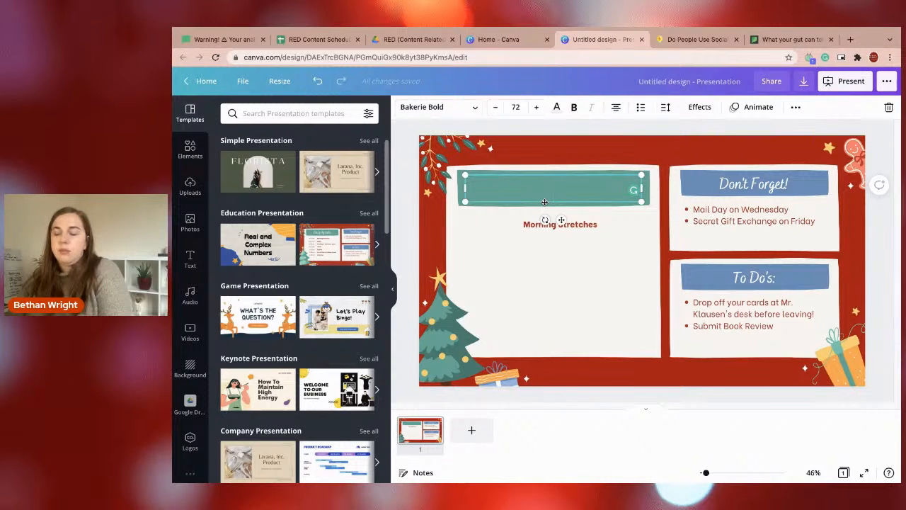
{"action": "type", "text": "the data shows?"}
Move the "Morning Stretches" text down to the lower edge of the large panel.
{"action": "left_click", "coordinate": [544, 212]}
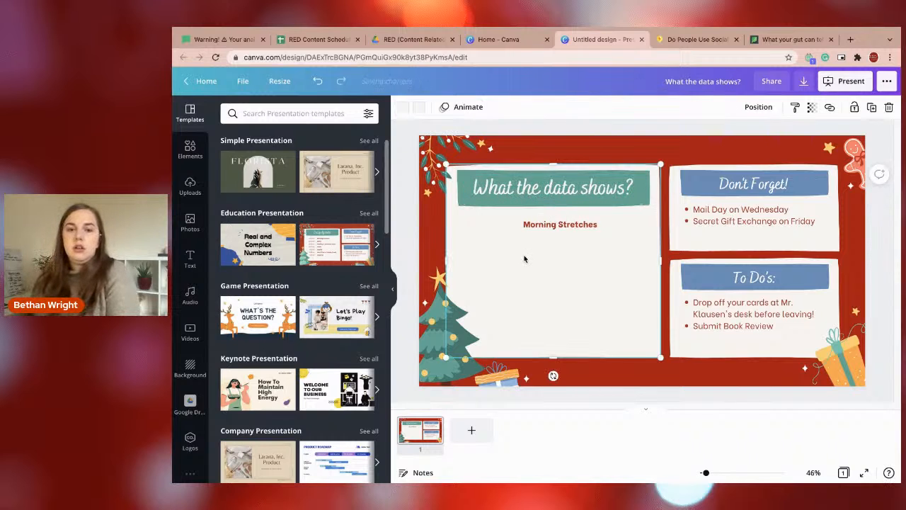
{"action": "left_click", "coordinate": [557, 224]}
{"action": "left_click_drag", "start_coordinate": [556, 223], "coordinate": [547, 341]}
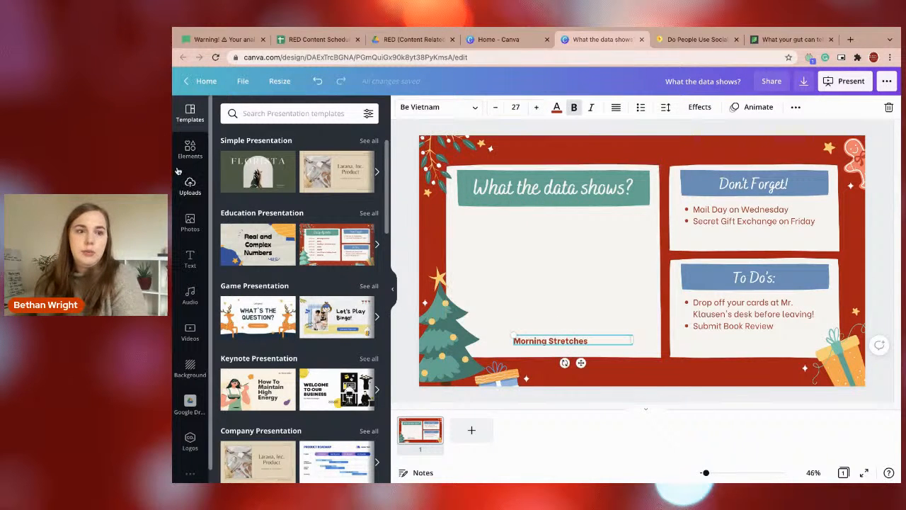
Search the elements for "graph" and insert a donut chart on the slide.
{"action": "left_click", "coordinate": [190, 149]}
{"action": "left_click", "coordinate": [255, 113]}
{"action": "type", "text": "graph"}
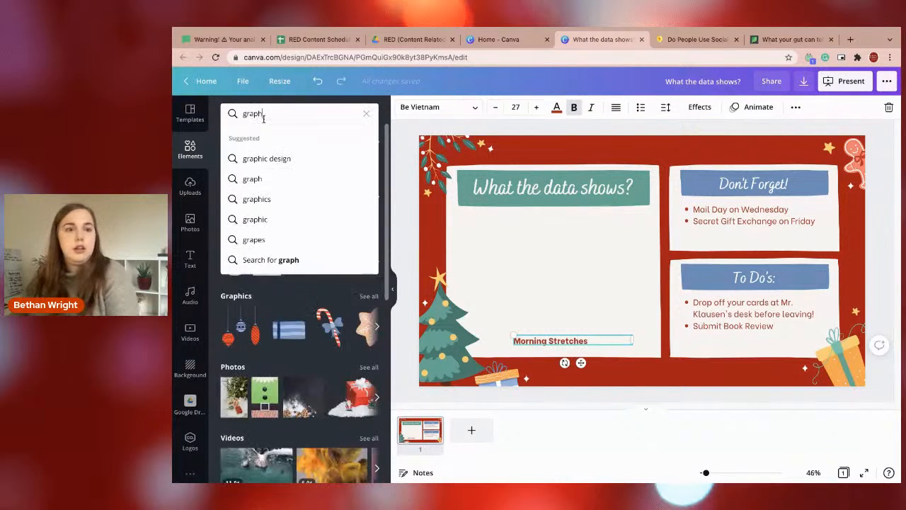
{"action": "left_click", "coordinate": [273, 181]}
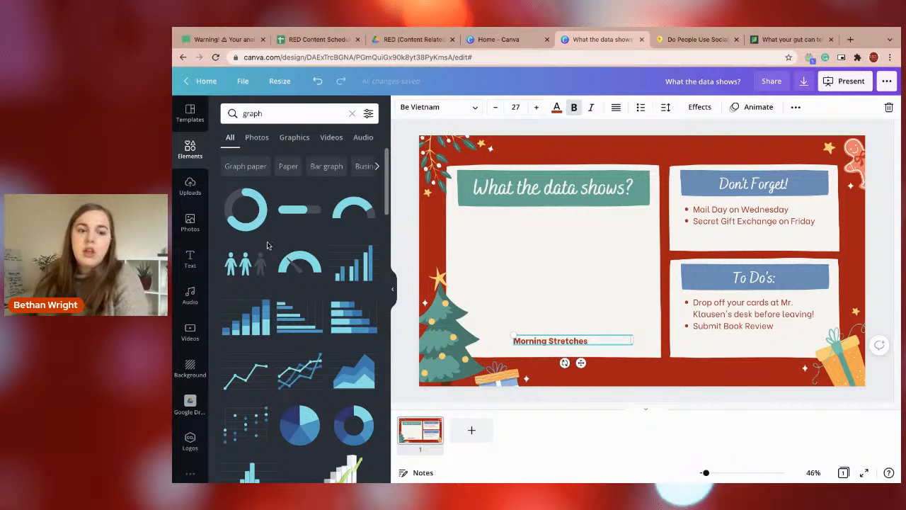
{"action": "left_click", "coordinate": [350, 440]}
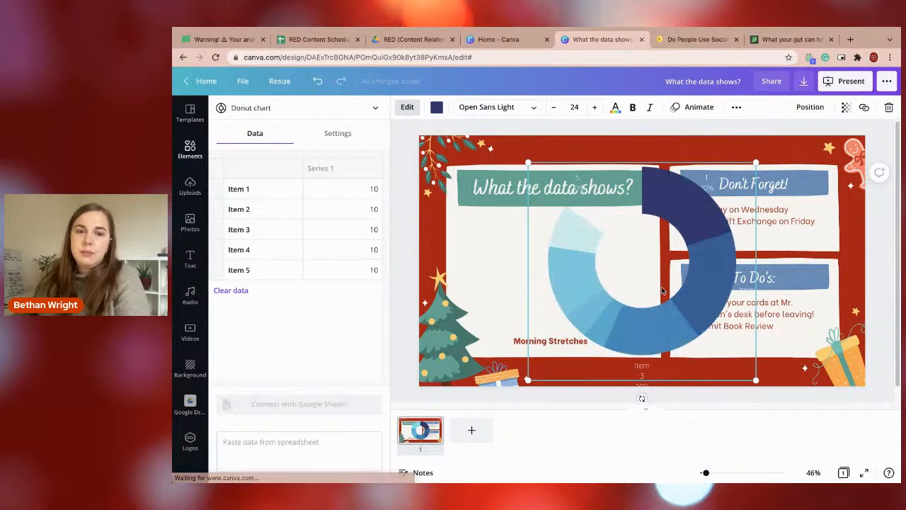
Shrink the donut chart and centre it in the large panel between the heading and the "Morning Stretches" text.
{"action": "left_click_drag", "start_coordinate": [570, 297], "coordinate": [563, 298]}
{"action": "left_click_drag", "start_coordinate": [661, 176], "coordinate": [540, 291]}
{"action": "left_click_drag", "start_coordinate": [496, 334], "coordinate": [564, 274]}
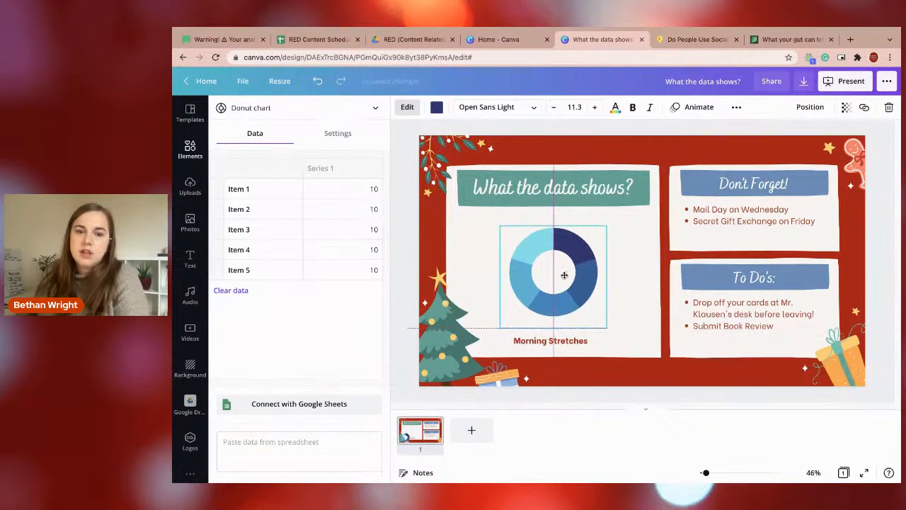
Recolour the donut chart with red shades from the RED brand and document colours.
{"action": "left_click", "coordinate": [437, 107]}
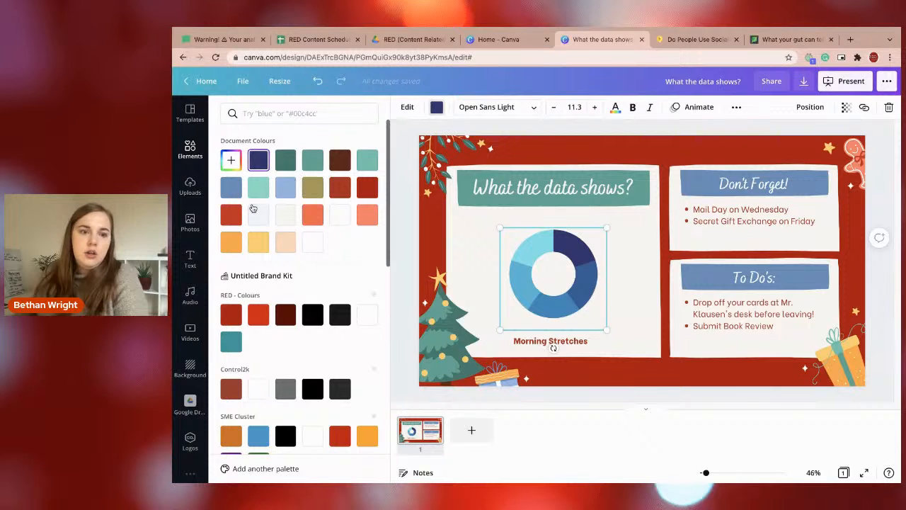
{"action": "left_click", "coordinate": [231, 314]}
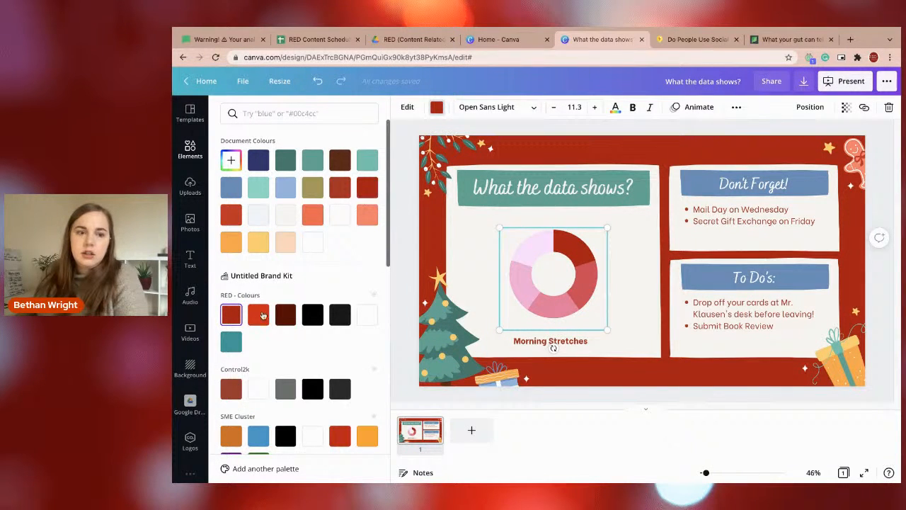
{"action": "left_click", "coordinate": [260, 314]}
{"action": "left_click", "coordinate": [349, 193]}
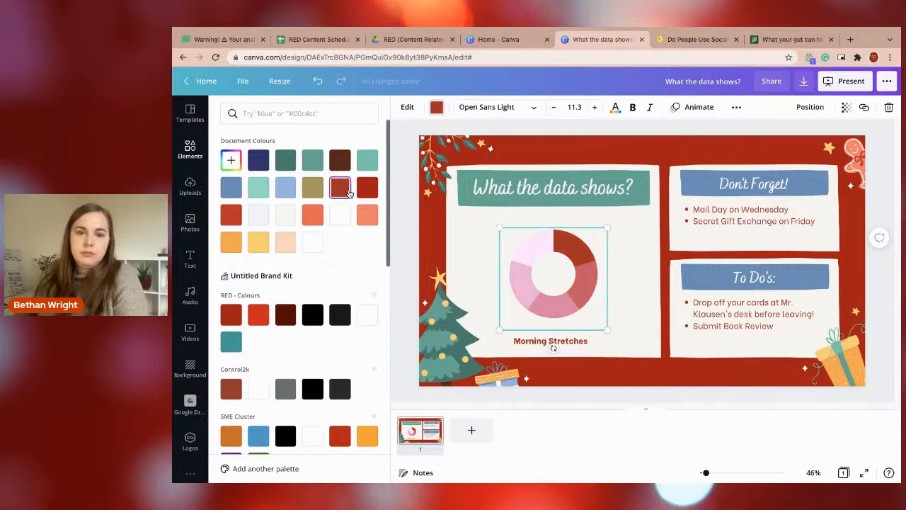
Enlarge the donut chart to fill most of the large panel below the "What the data shows?" heading.
{"action": "left_click", "coordinate": [511, 280]}
{"action": "left_click_drag", "start_coordinate": [499, 330], "coordinate": [477, 351]}
{"action": "left_click_drag", "start_coordinate": [514, 302], "coordinate": [519, 291]}
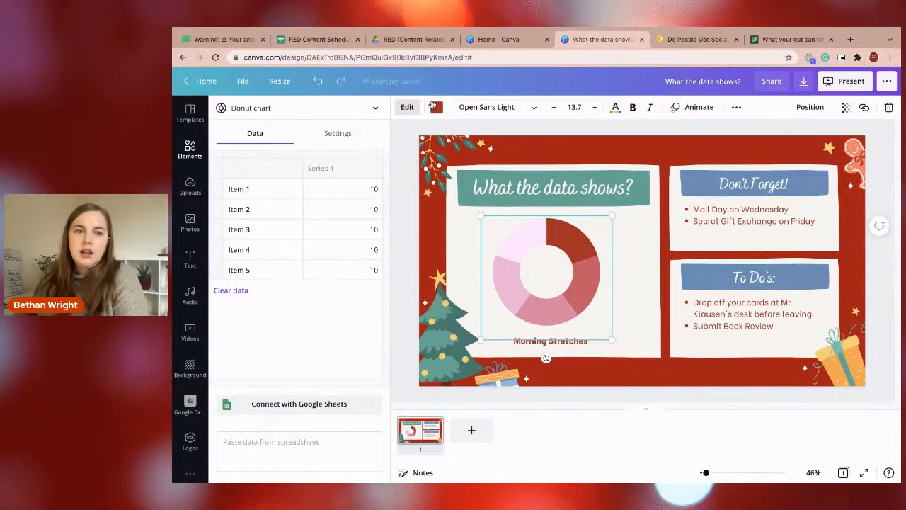
Recolour the donut chart with the first red of the "RED - Colours" brand palette.
{"action": "left_click", "coordinate": [339, 136]}
{"action": "left_click", "coordinate": [271, 135]}
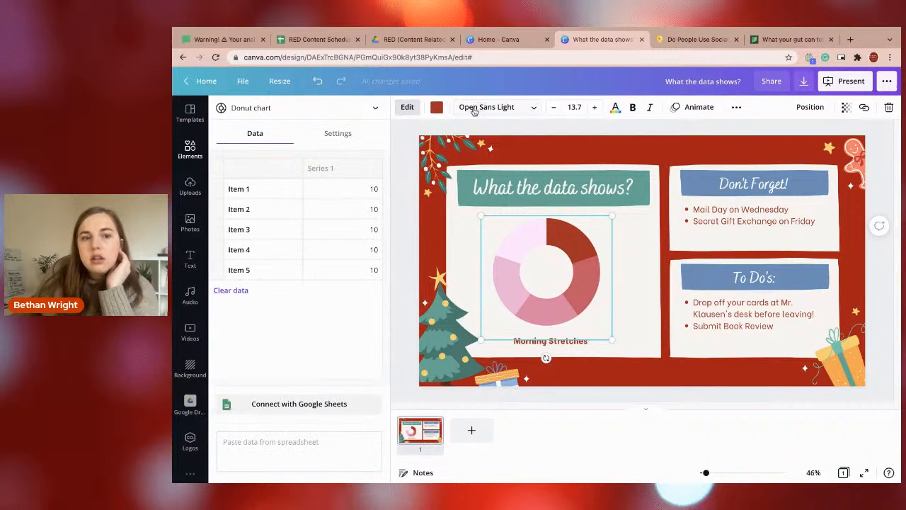
{"action": "left_click", "coordinate": [435, 108]}
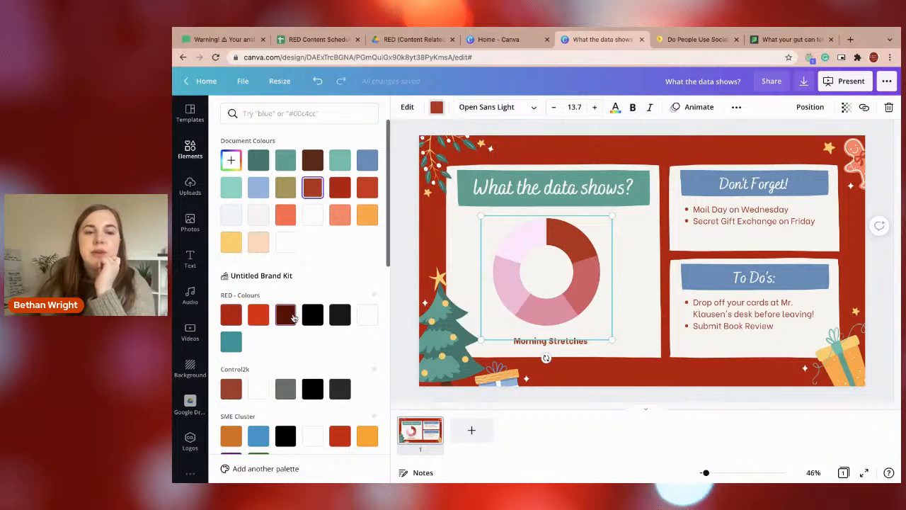
{"action": "left_click", "coordinate": [286, 315]}
{"action": "left_click", "coordinate": [225, 318]}
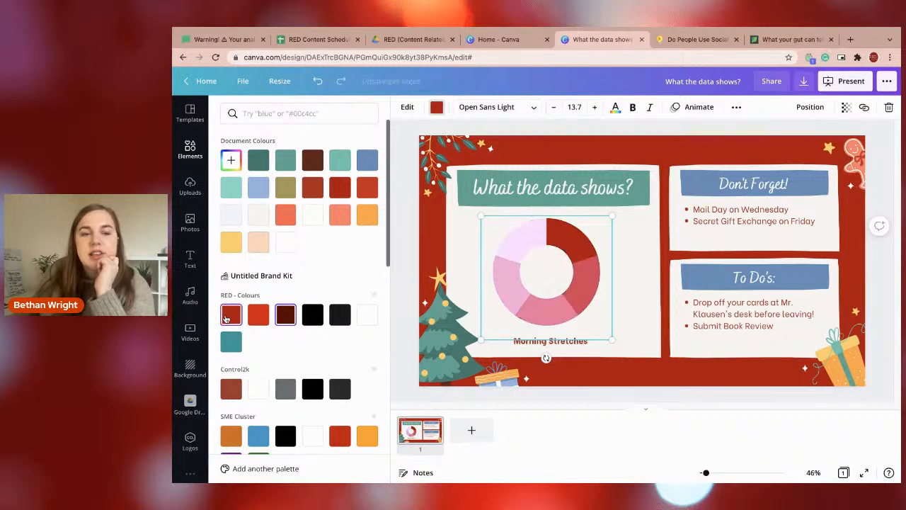
{"action": "left_click", "coordinate": [574, 290]}
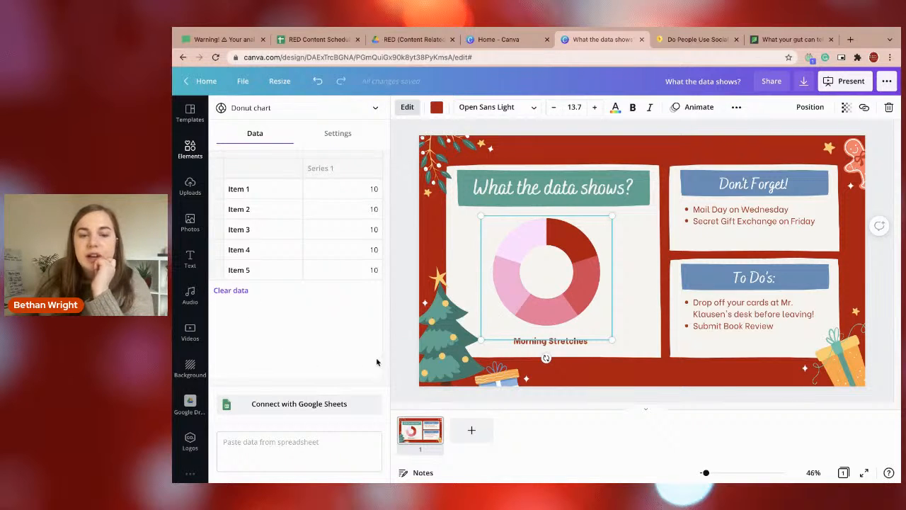
{"action": "left_click", "coordinate": [754, 177]}
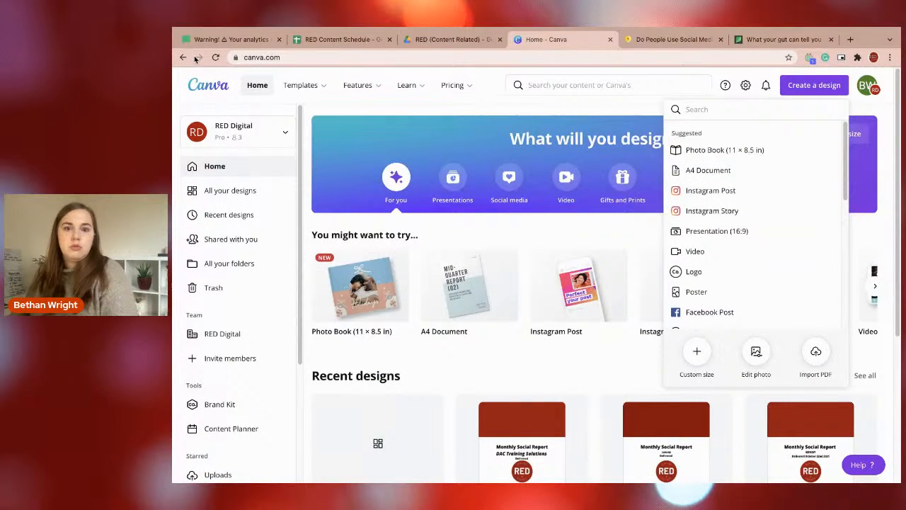
Reopen the "What the data shows?" design from the list of all designs.
{"action": "left_click", "coordinate": [184, 57]}
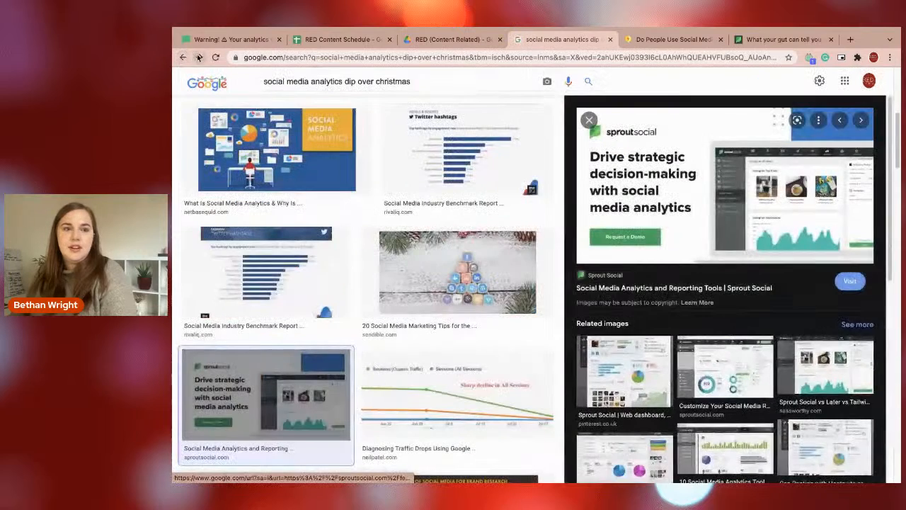
{"action": "left_click", "coordinate": [199, 57]}
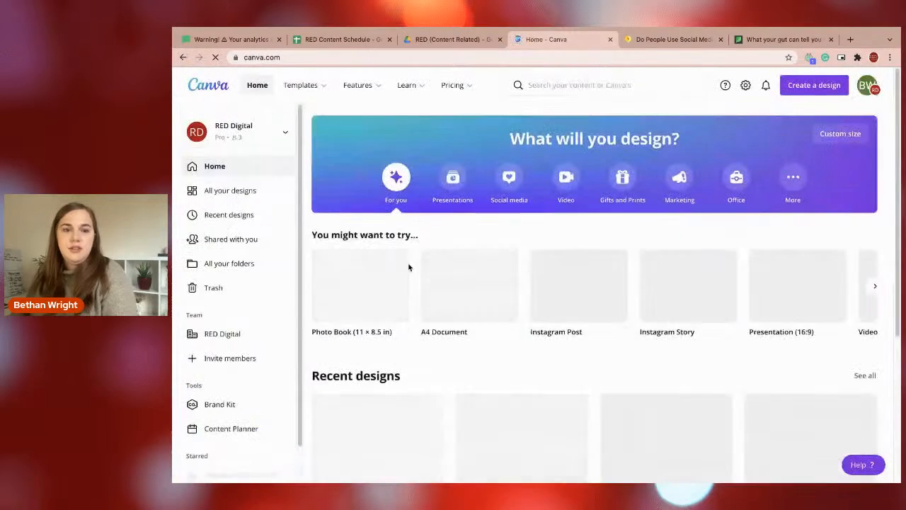
{"action": "left_click", "coordinate": [212, 191]}
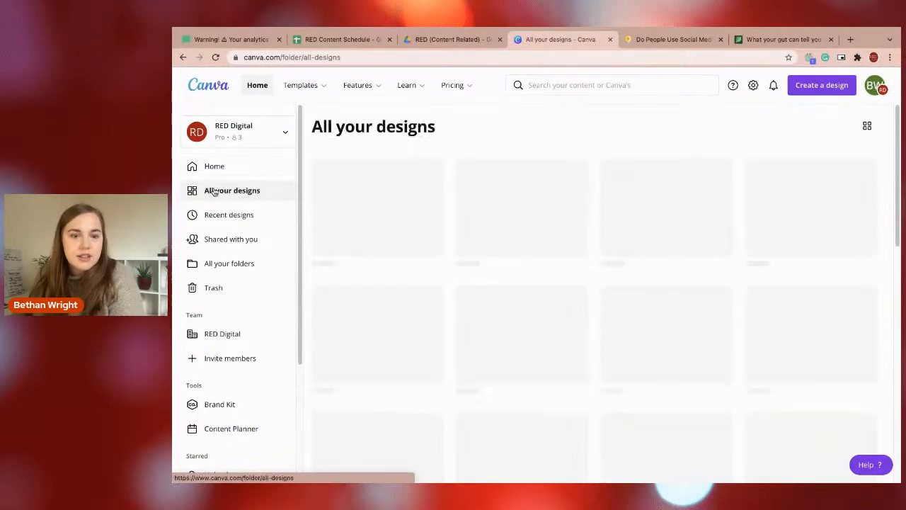
{"action": "left_click", "coordinate": [382, 239]}
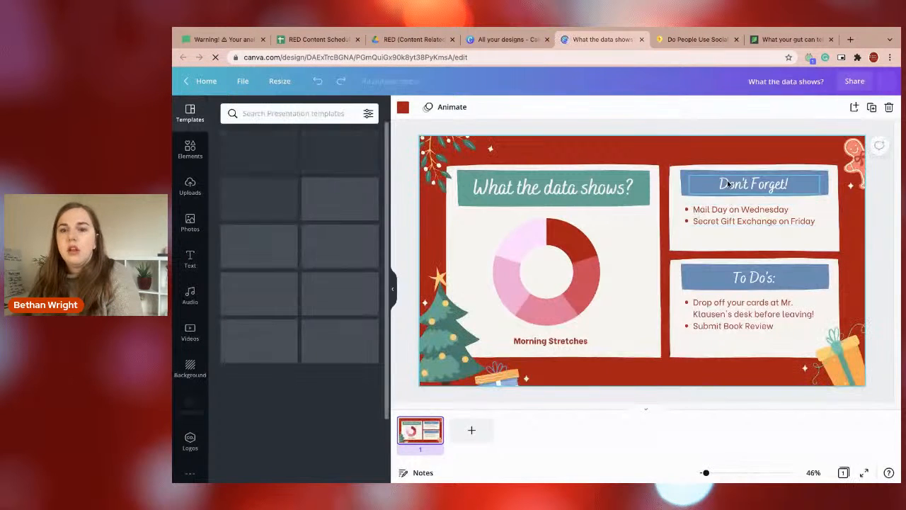
Replace the "Don't Forget!" heading with "Why you should still post".
{"action": "left_click", "coordinate": [725, 182]}
{"action": "type", "text": "Why you shouldd s"}
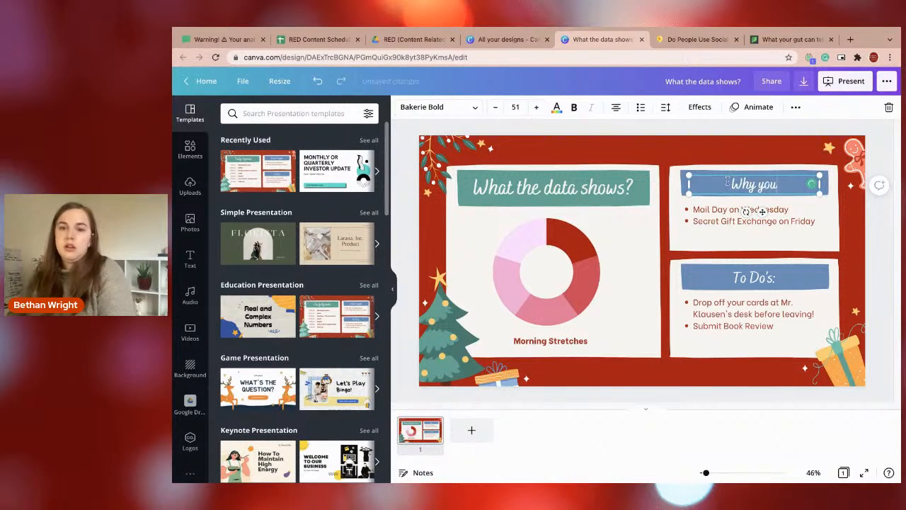
{"action": "key", "text": "BackSpace"}
{"action": "key", "text": "BackSpace"}
{"action": "key", "text": "BackSpace"}
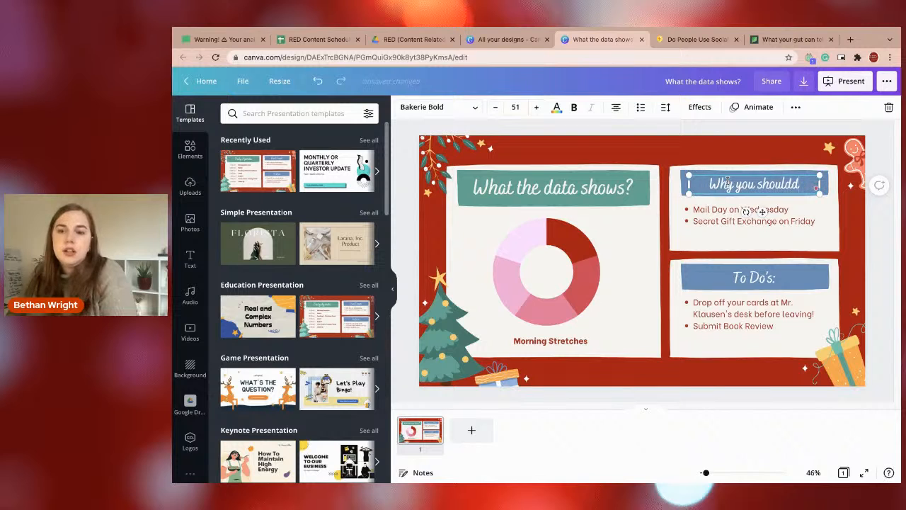
{"action": "type", "text": "still post"}
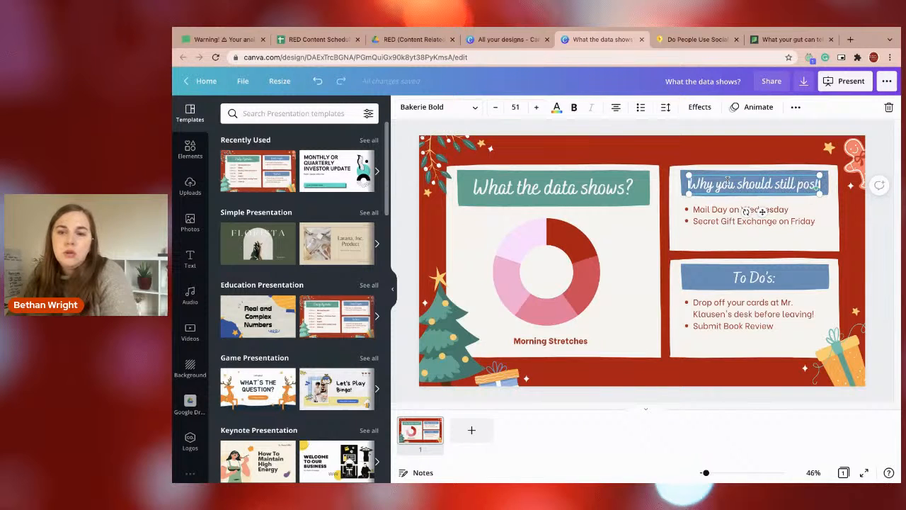
Delete the whole "To Do's:" block, including its heading, blue banner, white panel and bullet list.
{"action": "left_click", "coordinate": [754, 267]}
{"action": "left_click", "coordinate": [759, 270]}
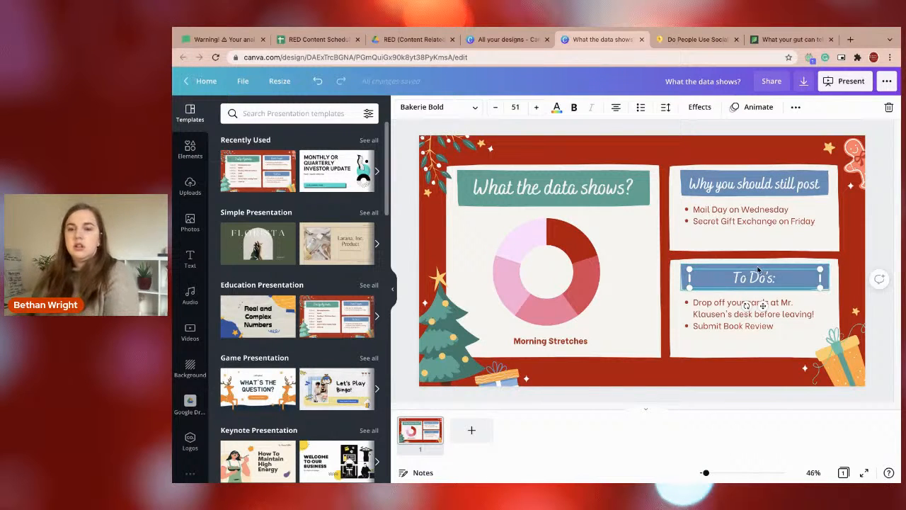
{"action": "key", "text": "Delete"}
{"action": "left_click", "coordinate": [756, 266]}
{"action": "key", "text": "Delete"}
{"action": "left_click", "coordinate": [744, 286]}
{"action": "key", "text": "Delete"}
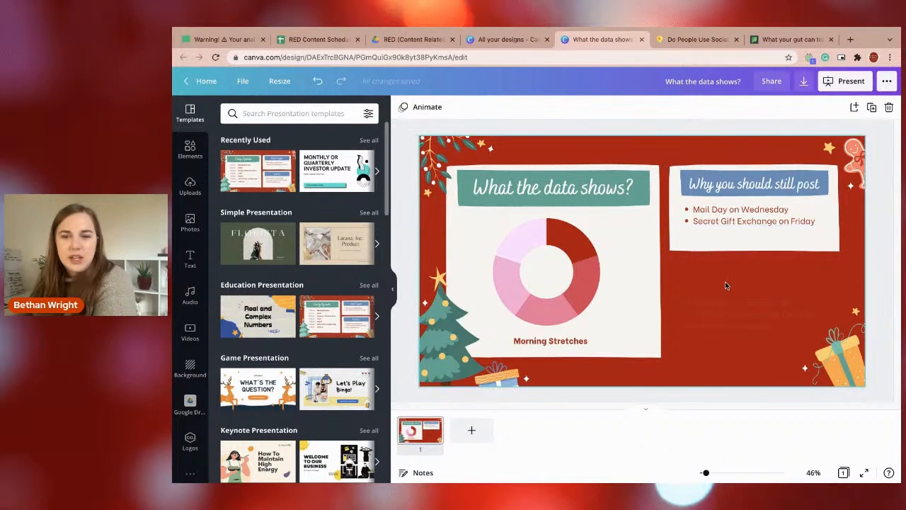
Stretch the white panel behind "Why you should still post" down to match the lower edge of the chart panel.
{"action": "left_click", "coordinate": [722, 239]}
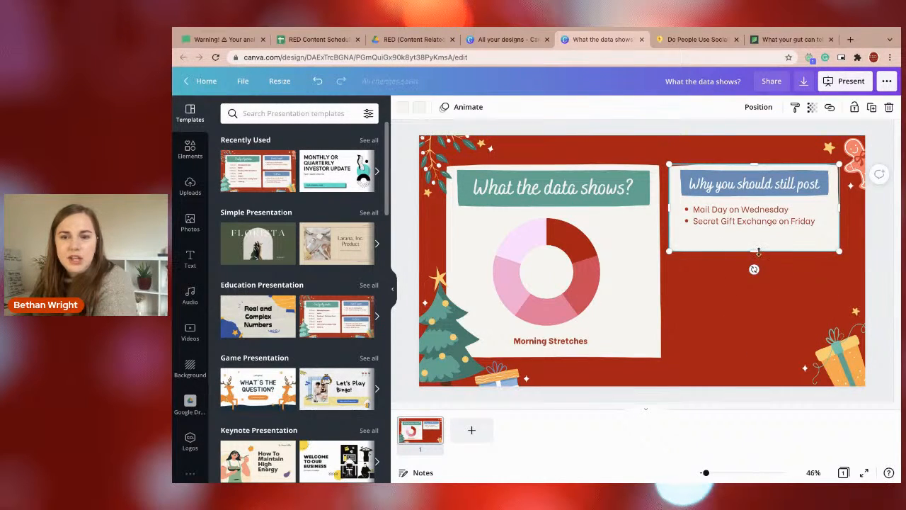
{"action": "left_click_drag", "start_coordinate": [754, 250], "coordinate": [754, 359]}
{"action": "left_click", "coordinate": [750, 182]}
{"action": "left_click", "coordinate": [752, 225]}
Replace the bullets under "Why you should still post" with "To show your customer that you're still around and stay top of mind!".
{"action": "double_click", "coordinate": [724, 214]}
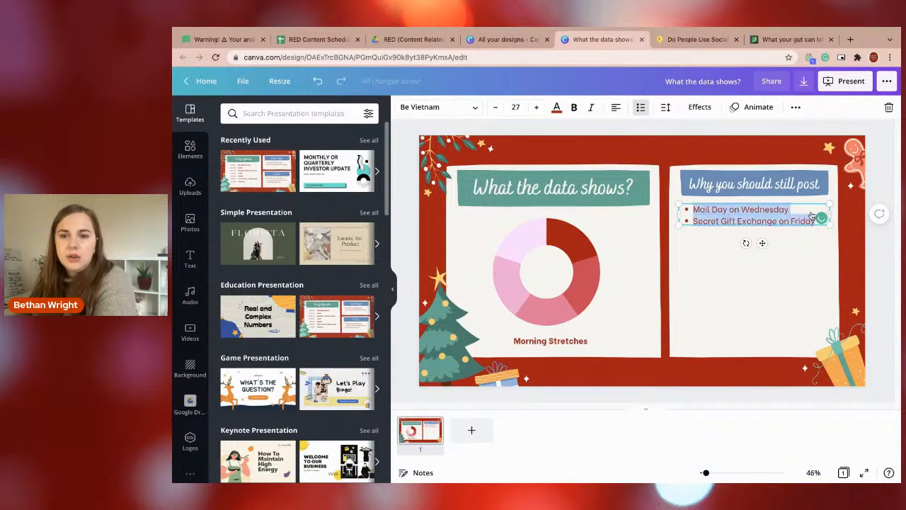
{"action": "left_click", "coordinate": [818, 217]}
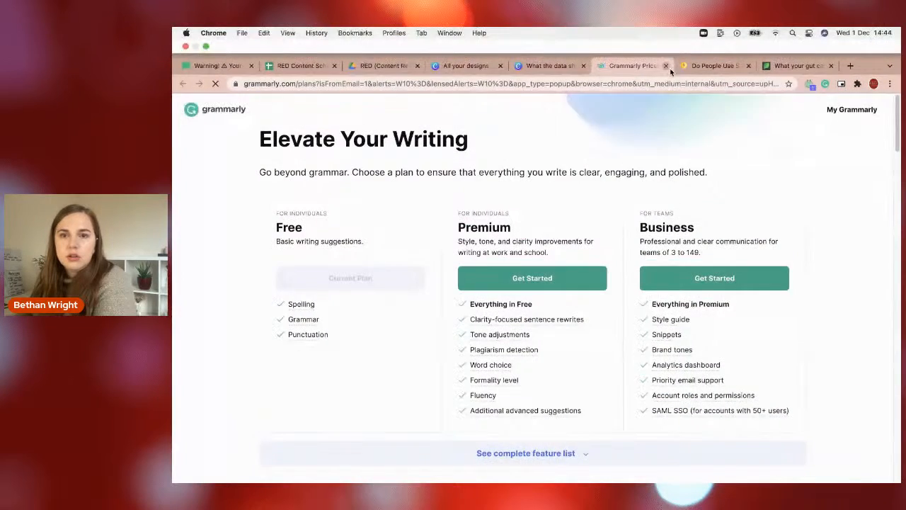
{"action": "left_click", "coordinate": [665, 39]}
{"action": "left_click_drag", "start_coordinate": [684, 209], "coordinate": [819, 221]}
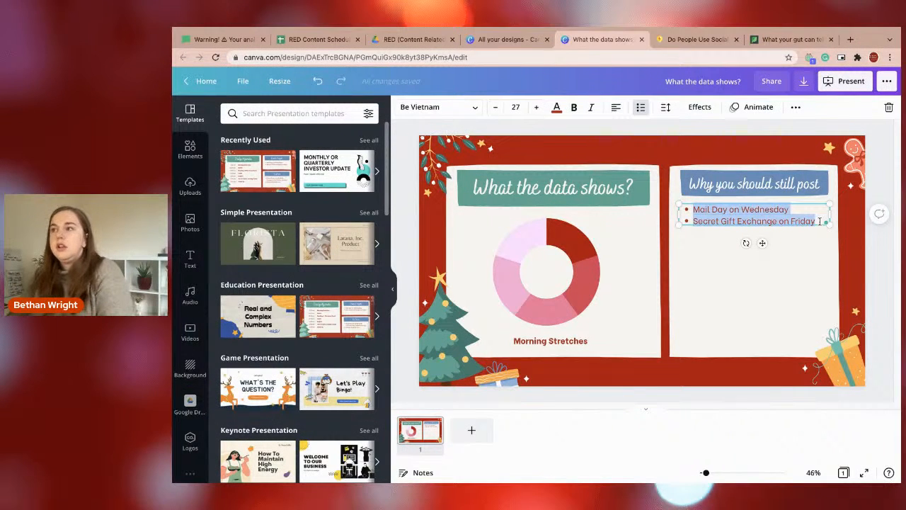
{"action": "type", "text": "To show you"}
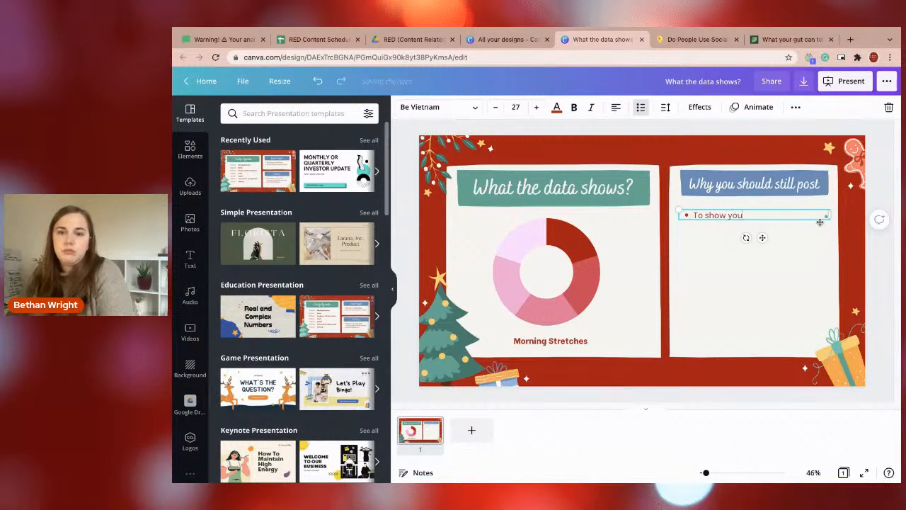
{"action": "type", "text": "r customer that you're"}
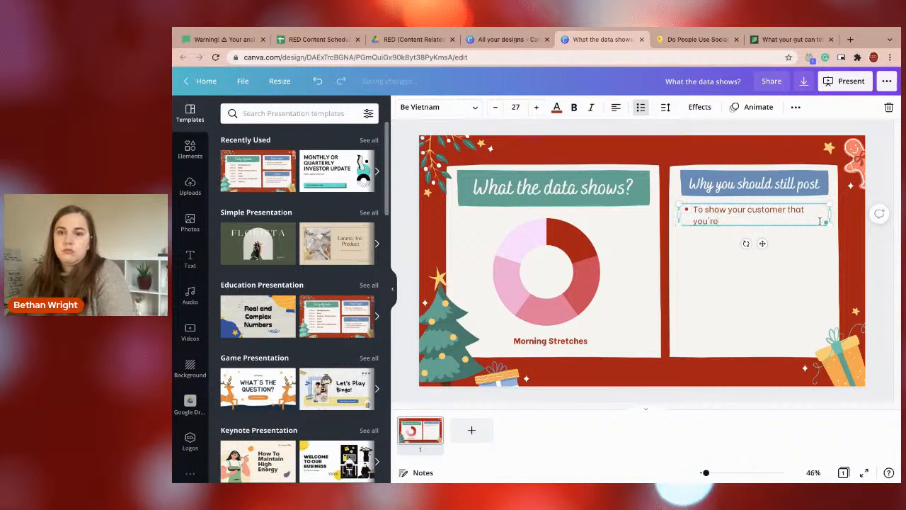
{"action": "type", "text": " still around"}
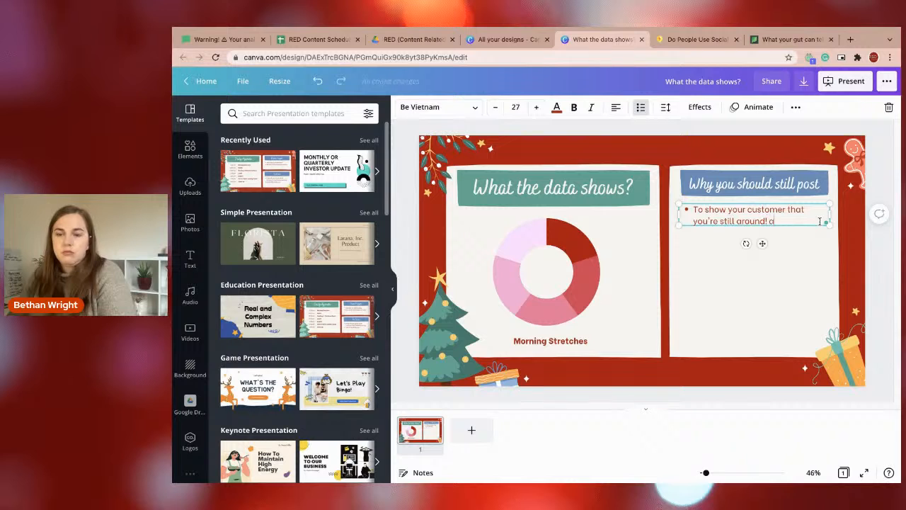
{"action": "type", "text": " and stay to"}
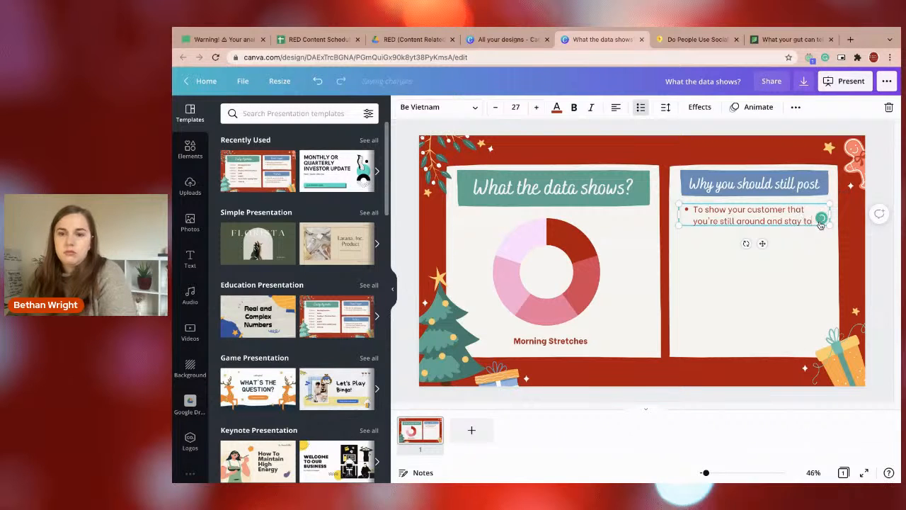
{"action": "type", "text": "p of mind!"}
Add a second bullet reading "For the algorithm benefits to being consistent.".
{"action": "key", "text": "Return"}
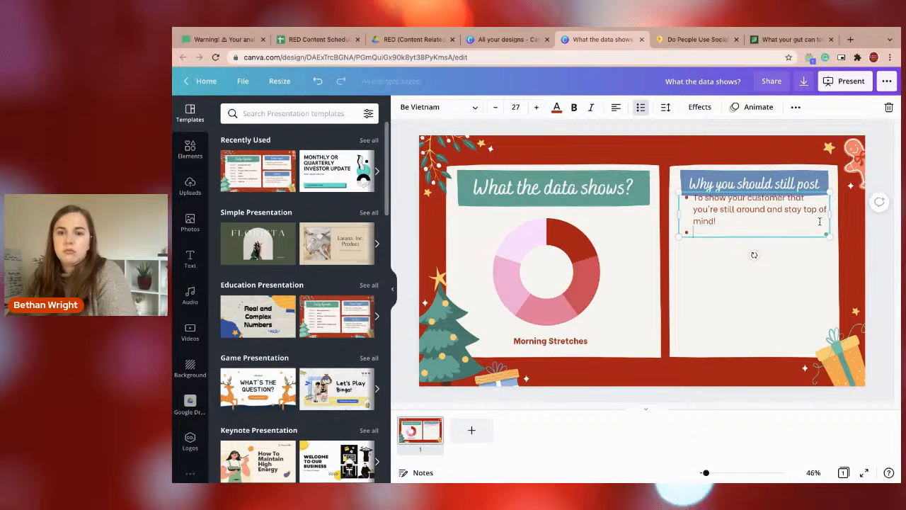
{"action": "type", "text": "For the"}
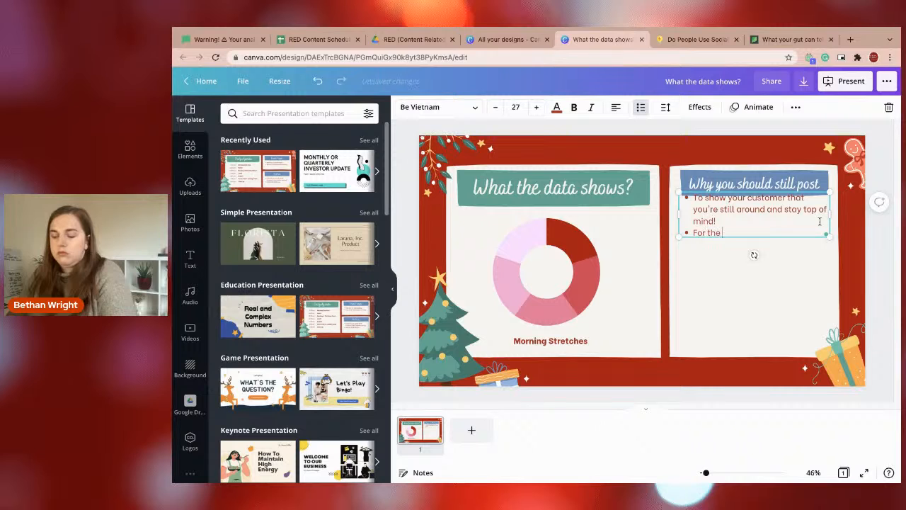
{"action": "type", "text": " algorithm benefits to"}
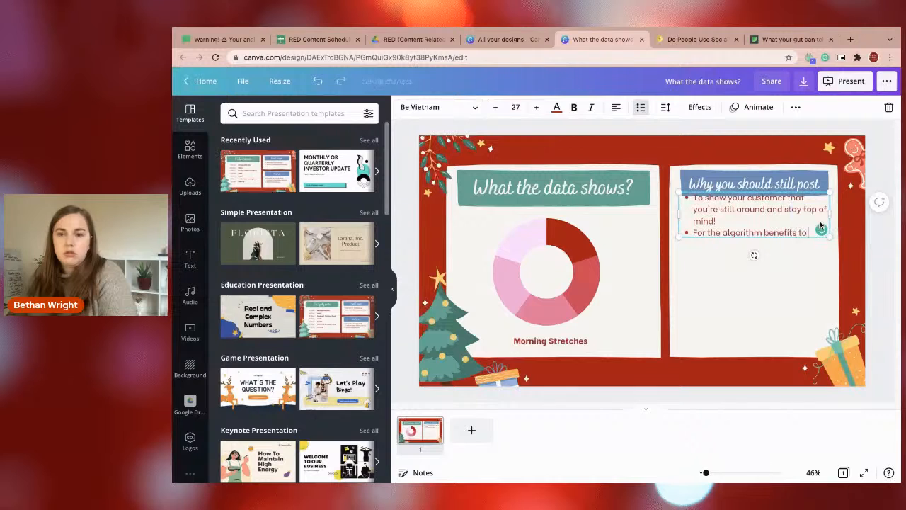
{"action": "type", "text": " be"}
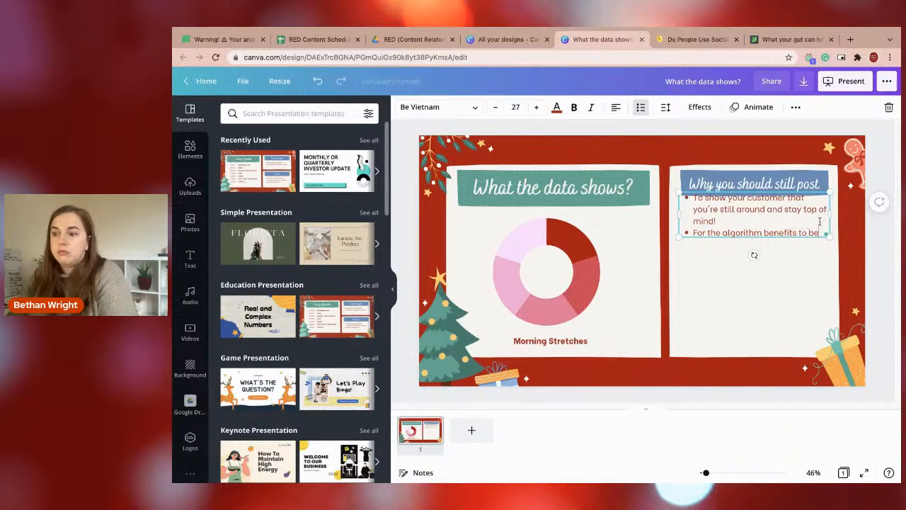
{"action": "type", "text": "ing consistent."}
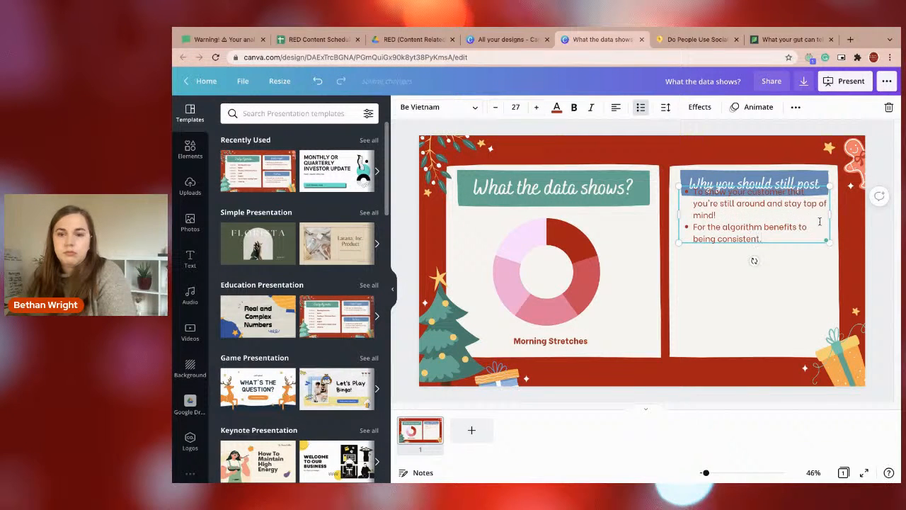
Add a third bullet reading "To wish all your followers a Merry Christmas!".
{"action": "key", "text": "Return"}
{"action": "type", "text": "To with"}
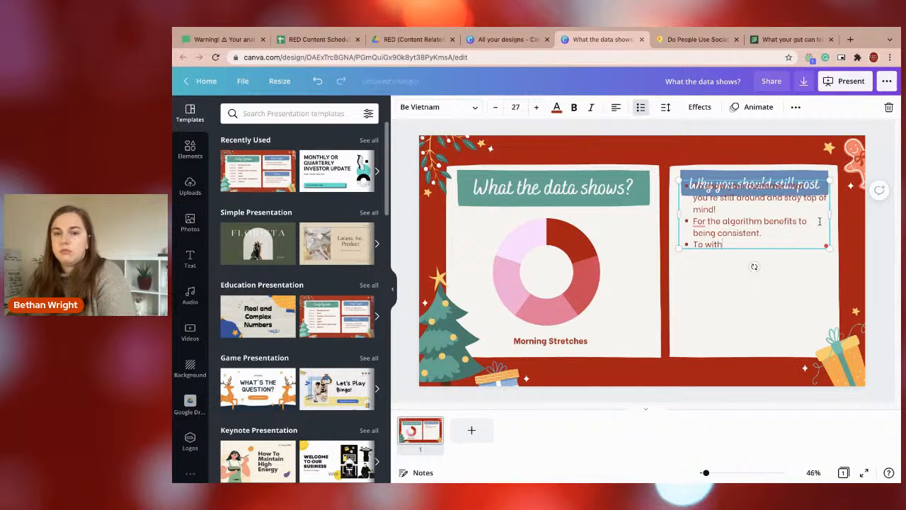
{"action": "type", "text": " all your followers a me"}
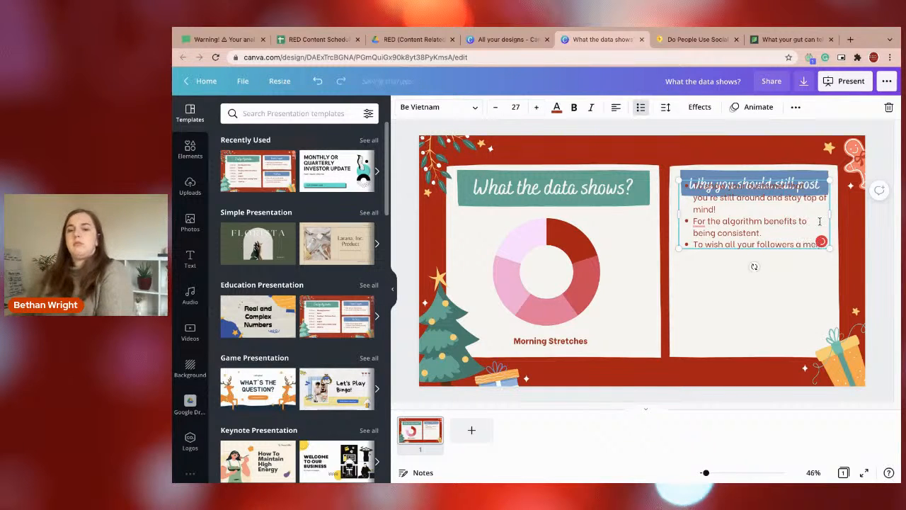
{"action": "type", "text": "rry c"}
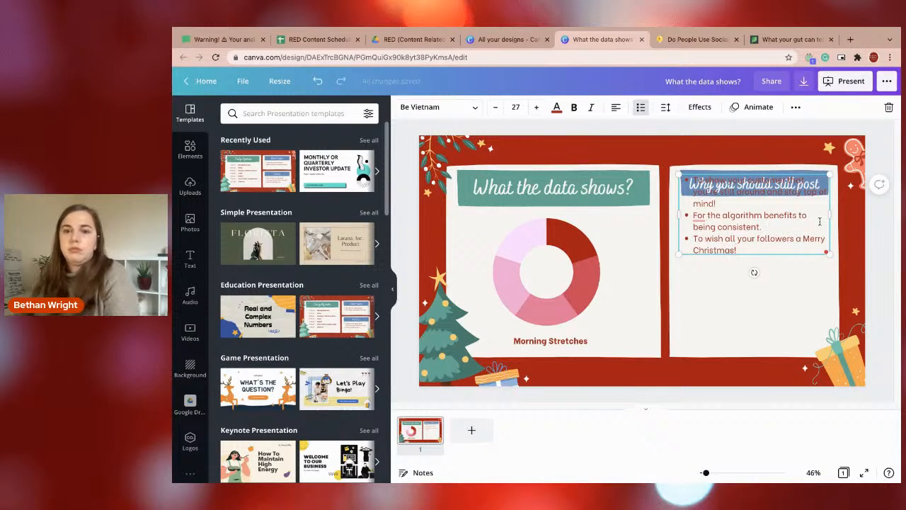
Move the bullet list below the "Why you should still post" heading and insert a blank line after the first bullet.
{"action": "left_click_drag", "start_coordinate": [753, 219], "coordinate": [755, 251]}
{"action": "left_click", "coordinate": [742, 234]}
{"action": "key", "text": "Return"}
{"action": "key", "text": "BackSpace"}
{"action": "left_click", "coordinate": [713, 209]}
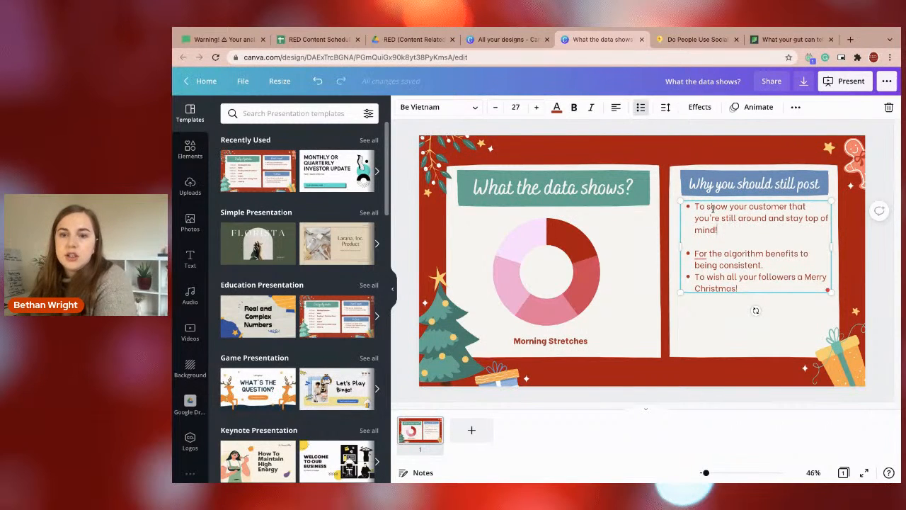
Replace "customer" with "followers" in the first bullet under "Why you should still post".
{"action": "left_click", "coordinate": [784, 207]}
{"action": "key", "text": "BackSpace"}
{"action": "key", "text": "BackSpace"}
{"action": "key", "text": "BackSpace"}
{"action": "key", "text": "BackSpace"}
{"action": "key", "text": "BackSpace"}
{"action": "key", "text": "BackSpace"}
{"action": "key", "text": "BackSpace"}
{"action": "key", "text": "BackSpace"}
{"action": "key", "text": "BackSpace"}
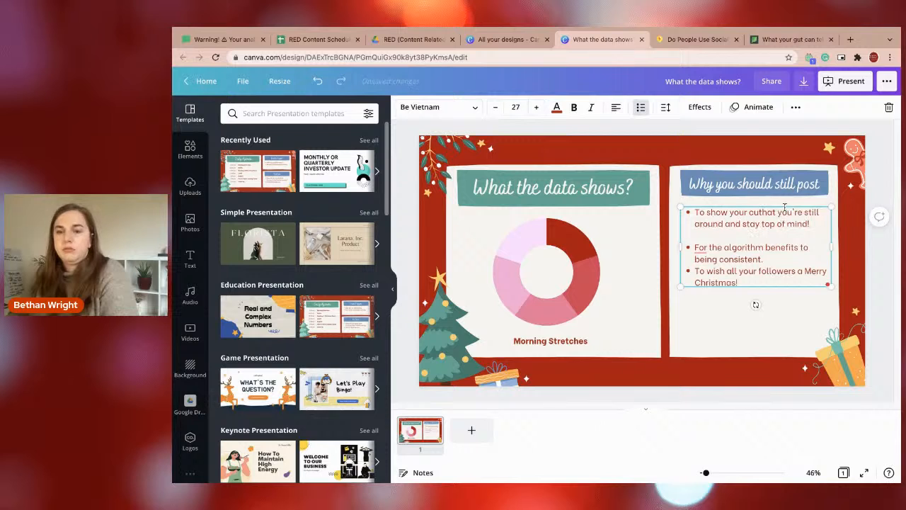
{"action": "type", "text": "followe"}
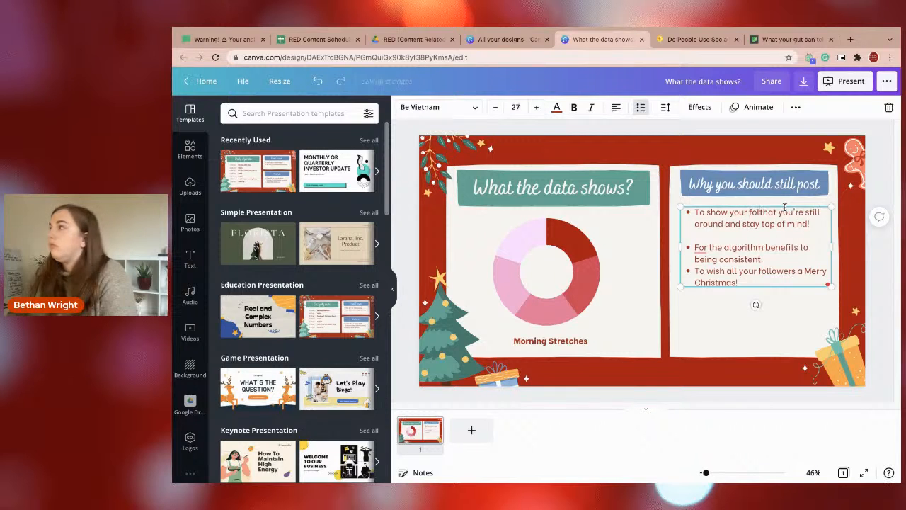
{"action": "type", "text": "w"}
{"action": "key", "text": "BackSpace"}
{"action": "key", "text": "BackSpace"}
{"action": "type", "text": "er"}
{"action": "key", "text": "BackSpace"}
{"action": "key", "text": "BackSpace"}
{"action": "type", "text": "wers"}
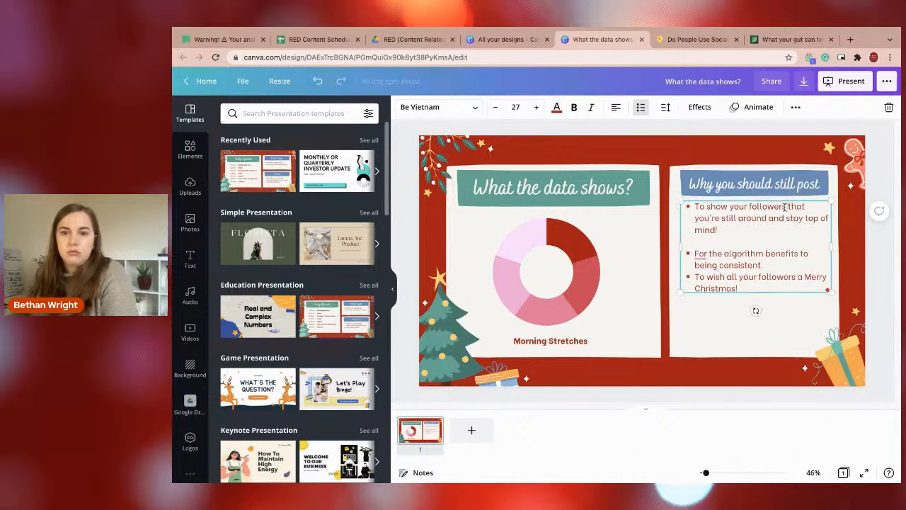
Insert ", active" after "around" and "their" before "mind" in the first bullet.
{"action": "left_click", "coordinate": [765, 217]}
{"action": "type", "text": ", active"}
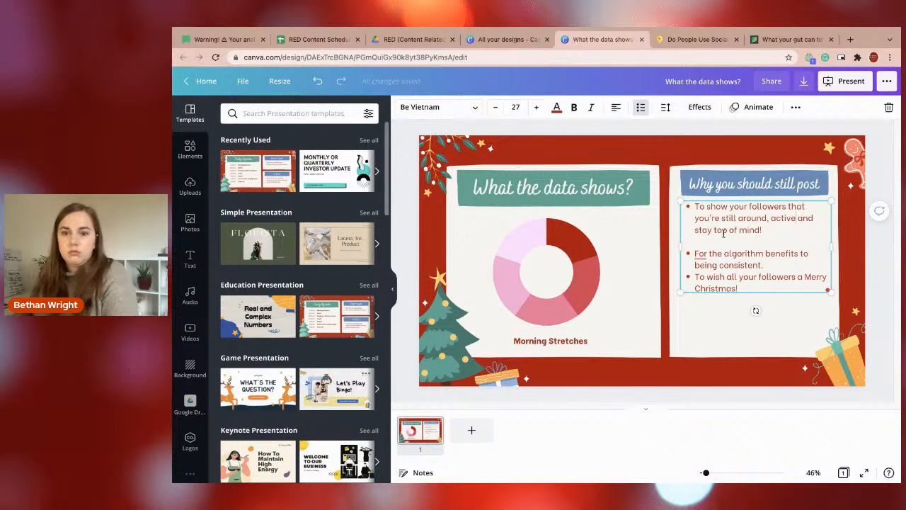
{"action": "type", "text": "their"}
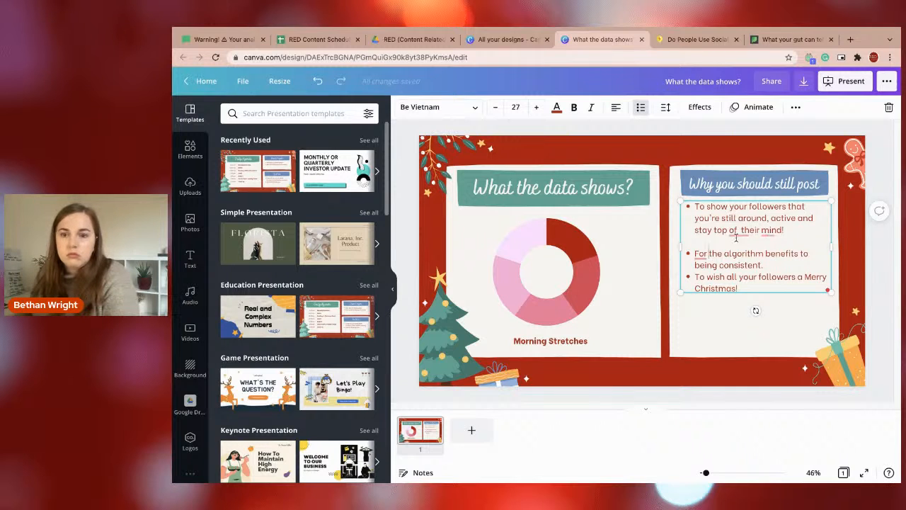
{"action": "left_click", "coordinate": [739, 233]}
{"action": "key", "text": "BackSpace"}
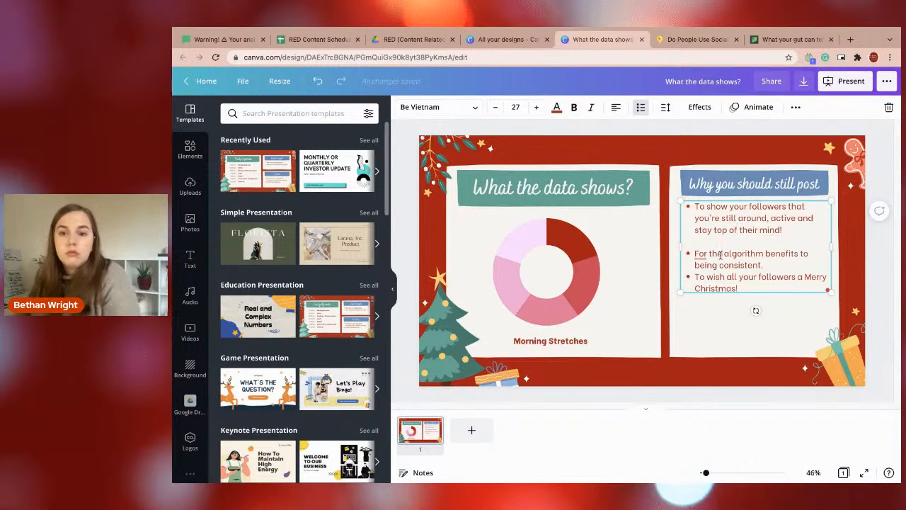
Insert a blank line after the second bullet and correct "mind" to "minds" in the first bullet.
{"action": "left_click", "coordinate": [807, 263]}
{"action": "key", "text": "Return"}
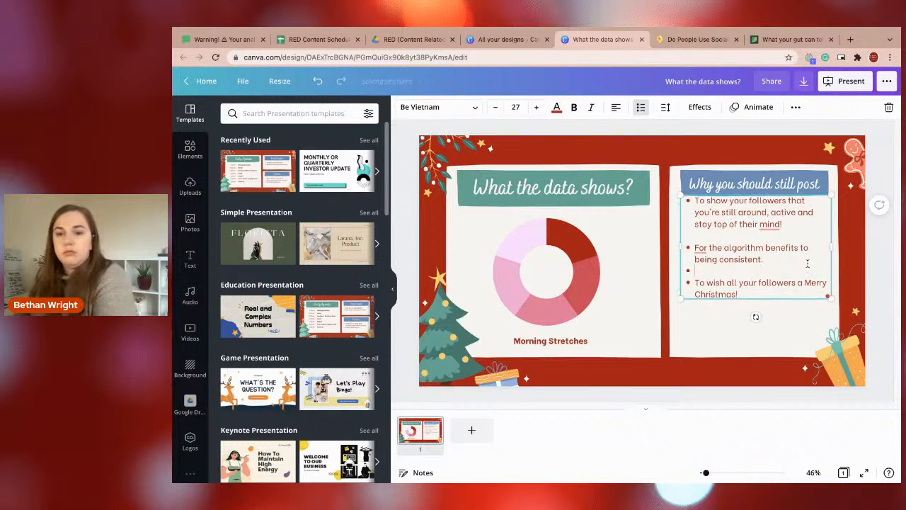
{"action": "left_click", "coordinate": [768, 224]}
{"action": "left_click", "coordinate": [775, 247]}
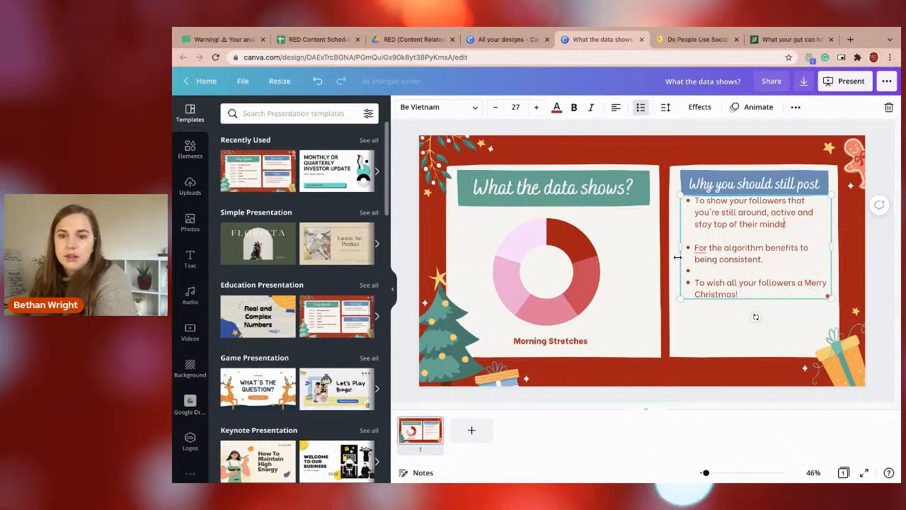
Reword the second bullet as "The algorithm benefits from you being consistent, even over the Christmas break.".
{"action": "left_click", "coordinate": [700, 249]}
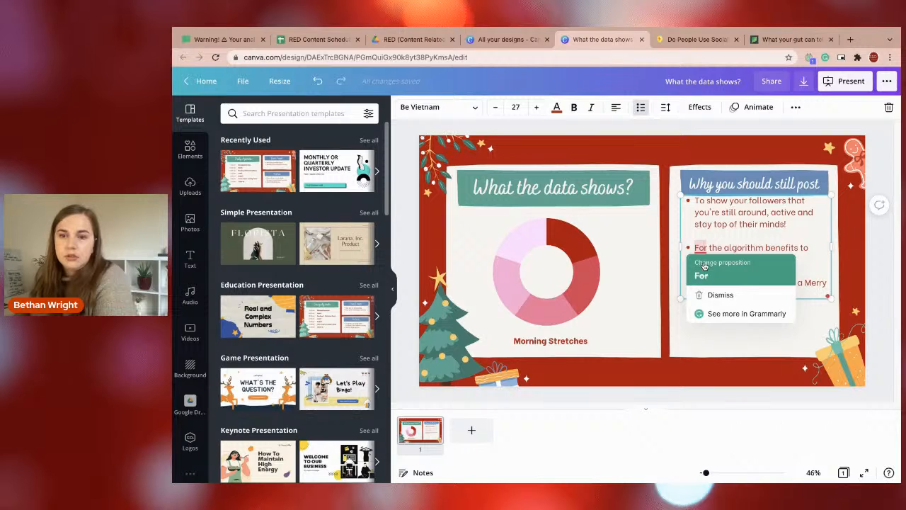
{"action": "left_click", "coordinate": [705, 269]}
{"action": "key", "text": "BackSpace"}
{"action": "left_click", "coordinate": [790, 249]}
{"action": "left_click", "coordinate": [796, 272]}
{"action": "type", "text": "you"}
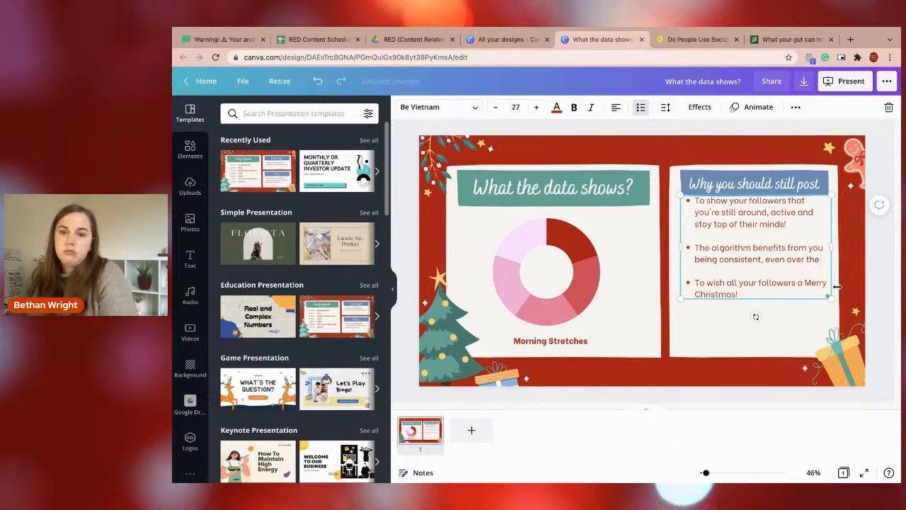
{"action": "type", "text": " christmasbrea"}
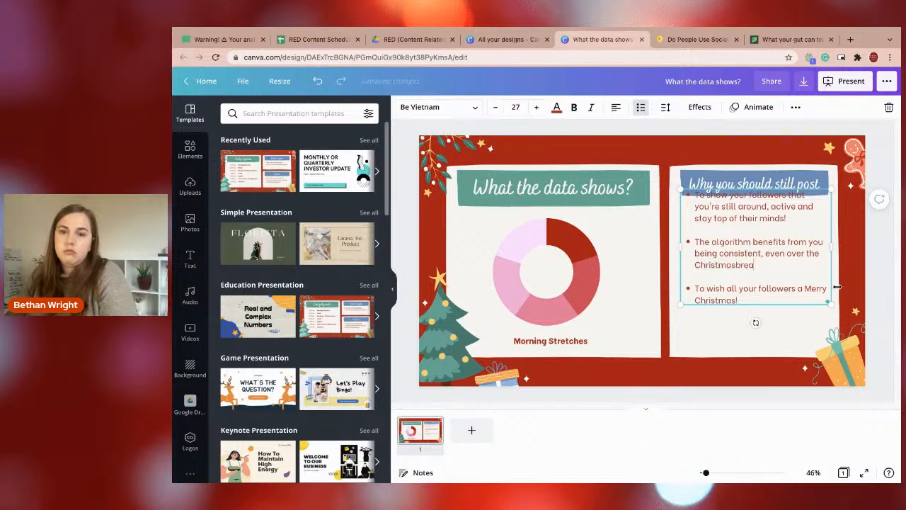
{"action": "key", "text": "BackSpace"}
{"action": "type", "text": "break."}
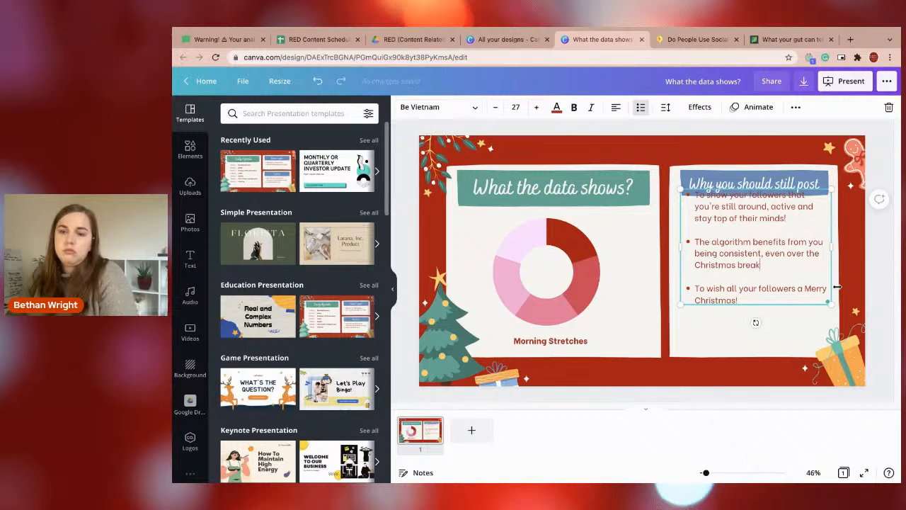
Add a bullet after the algorithm one reading "Because you can schedule in advance!".
{"action": "key", "text": "Return"}
{"action": "key", "text": "Return"}
{"action": "type", "text": "Because you can schedul"}
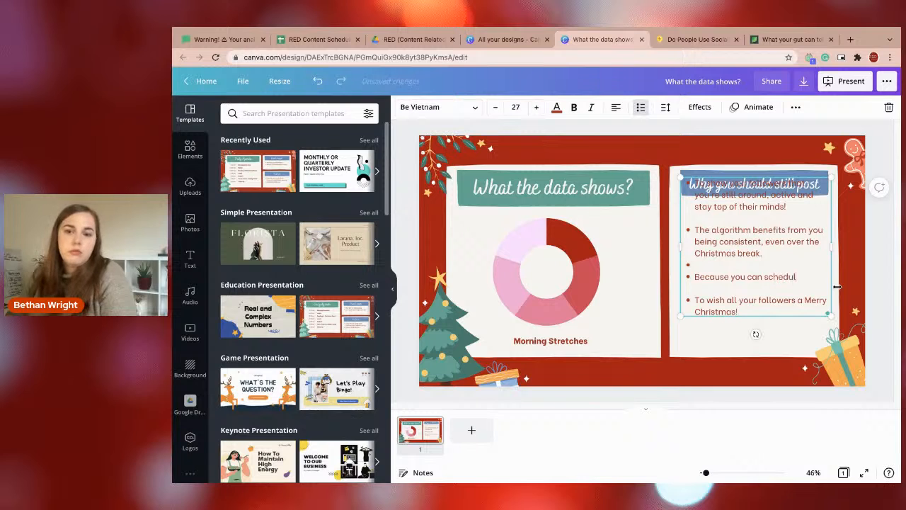
{"action": "type", "text": "e in advance!"}
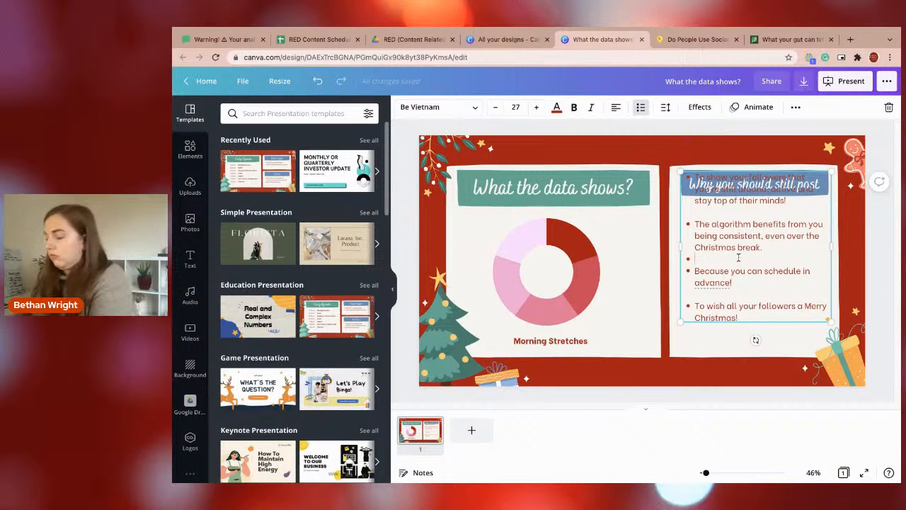
Move the bullet list down below the "Why you should still post" heading and remove the blank lines between its bullets.
{"action": "left_click", "coordinate": [735, 364]}
{"action": "left_click_drag", "start_coordinate": [723, 293], "coordinate": [721, 320]}
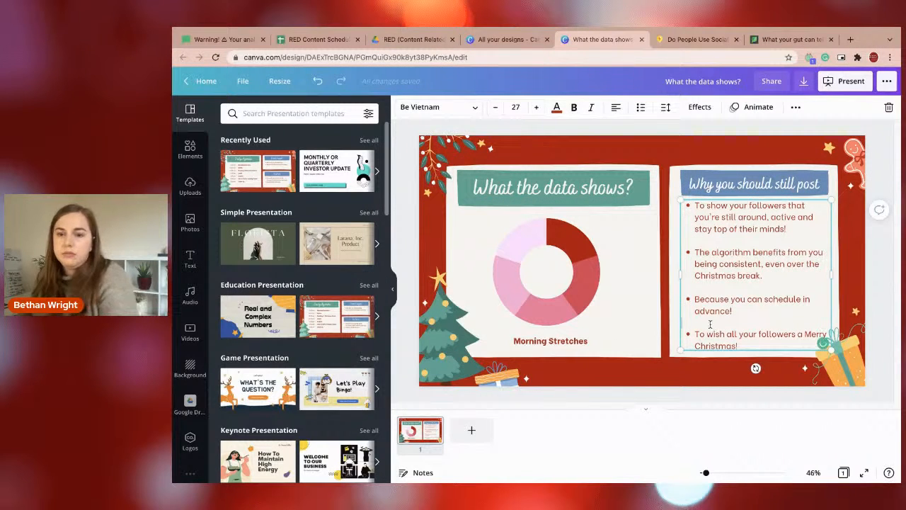
{"action": "key", "text": "BackSpace"}
{"action": "left_click", "coordinate": [707, 290]}
{"action": "key", "text": "BackSpace"}
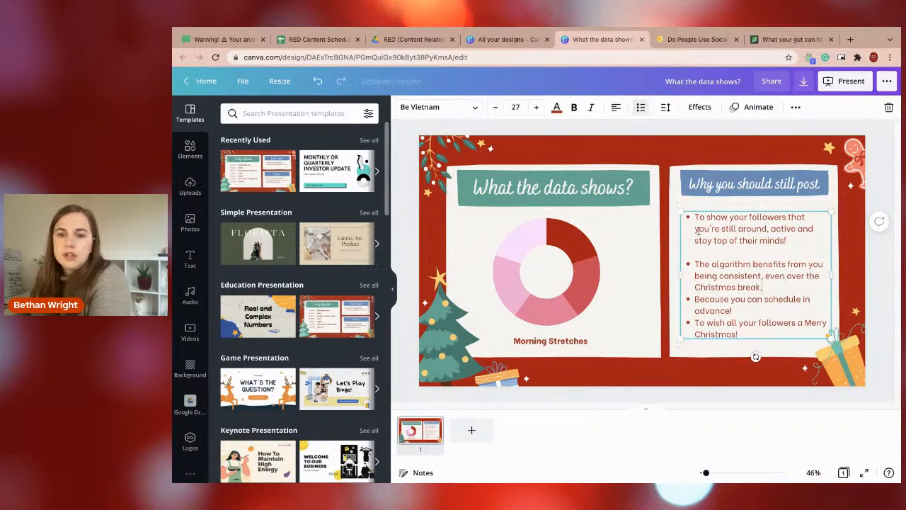
{"action": "left_click", "coordinate": [707, 250]}
{"action": "key", "text": "BackSpace"}
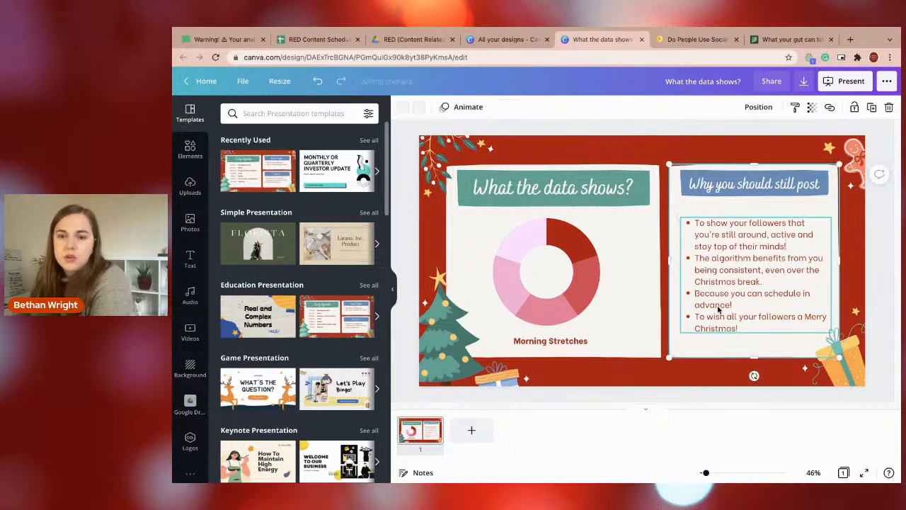
Set the line spacing of the whole bullet list to 1.6 and shift the list slightly down from the heading.
{"action": "double_click", "coordinate": [711, 284]}
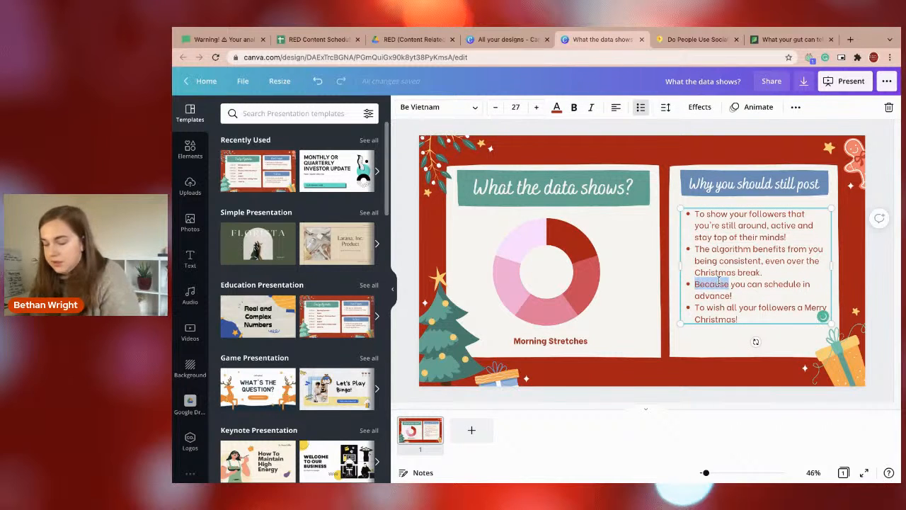
{"action": "key", "text": "ctrl+a"}
{"action": "left_click", "coordinate": [665, 107]}
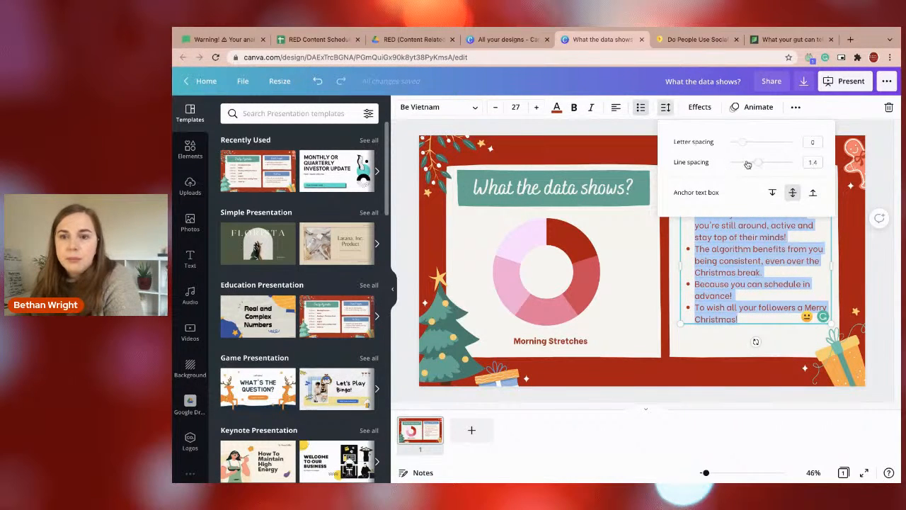
{"action": "left_click_drag", "start_coordinate": [752, 164], "coordinate": [765, 165]}
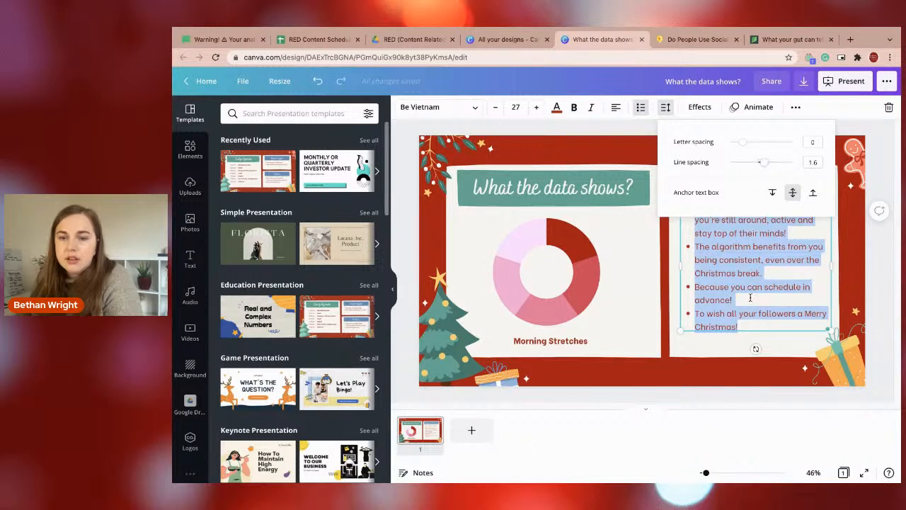
{"action": "left_click", "coordinate": [734, 406]}
{"action": "left_click", "coordinate": [728, 286]}
{"action": "left_click", "coordinate": [726, 349]}
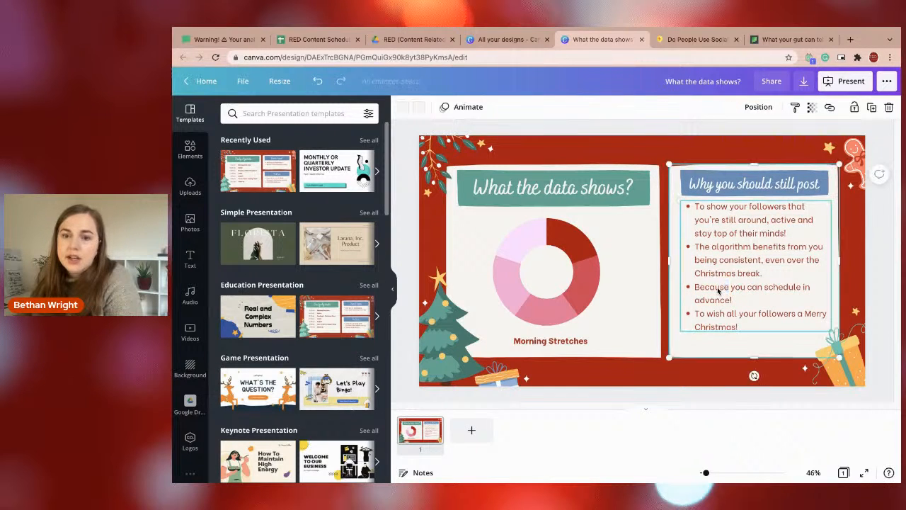
{"action": "left_click", "coordinate": [718, 290]}
{"action": "left_click_drag", "start_coordinate": [718, 291], "coordinate": [719, 297]}
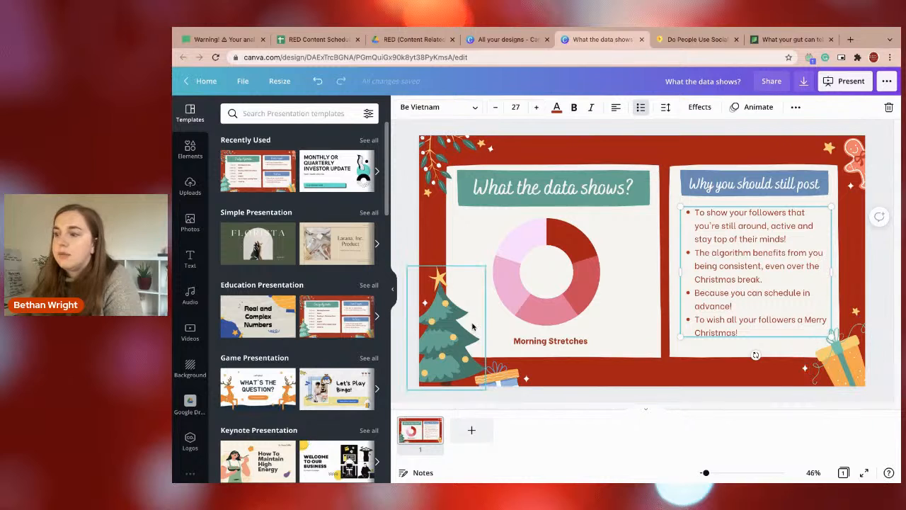
{"action": "left_click", "coordinate": [506, 283]}
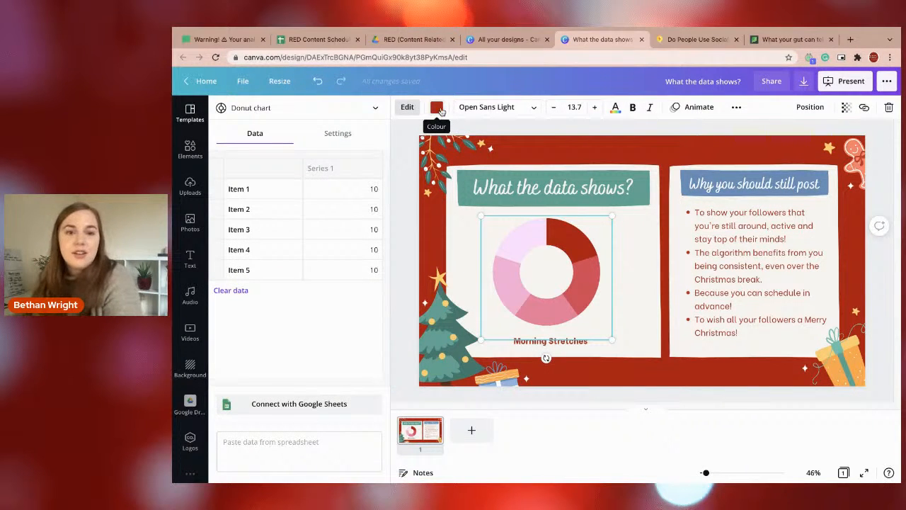
{"action": "left_click", "coordinate": [439, 110]}
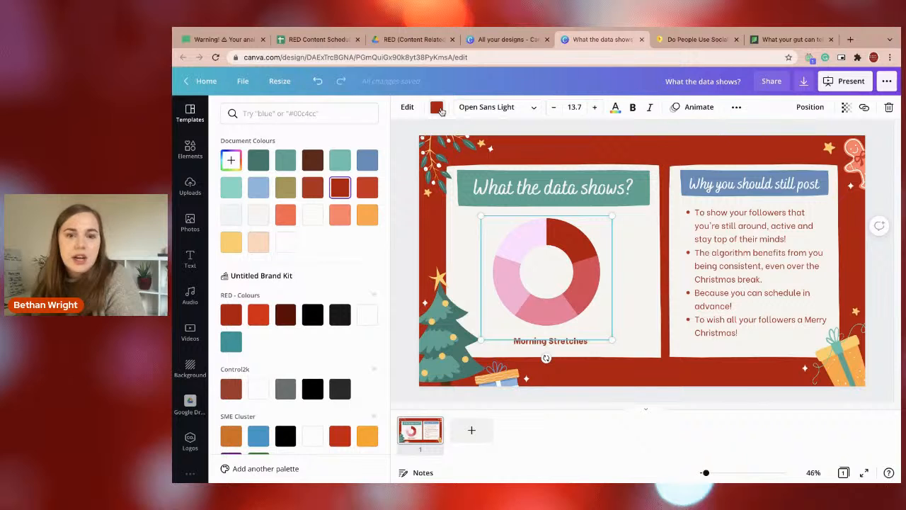
{"action": "left_click", "coordinate": [440, 111]}
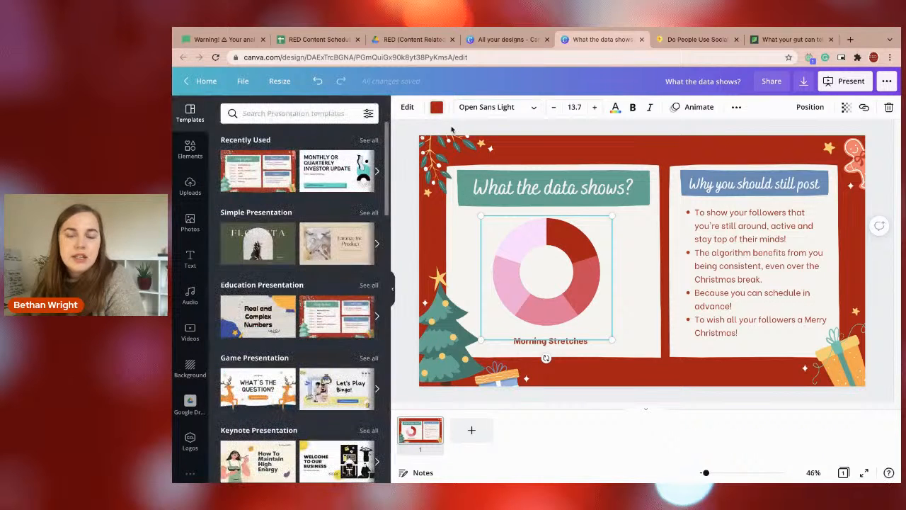
Recolour the blue banner behind the "Why you should still post" heading to the dark red document colour.
{"action": "left_click", "coordinate": [683, 192]}
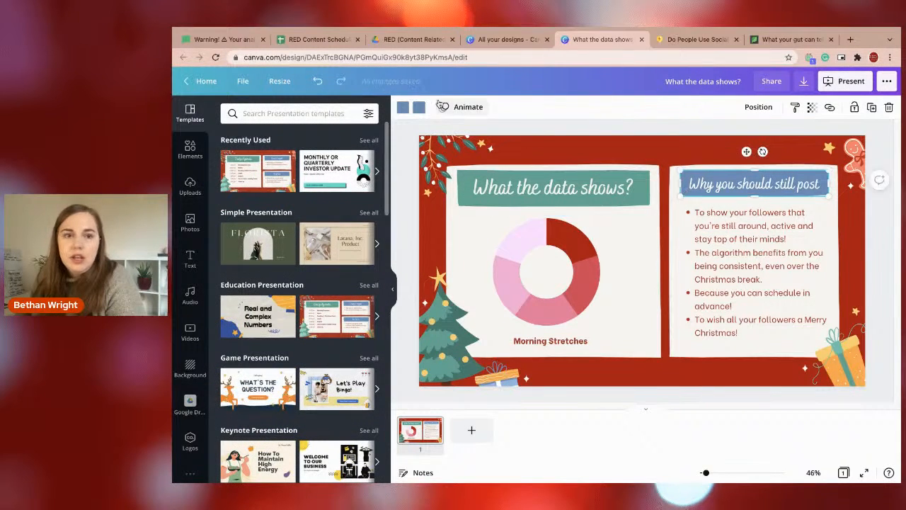
{"action": "left_click", "coordinate": [401, 107]}
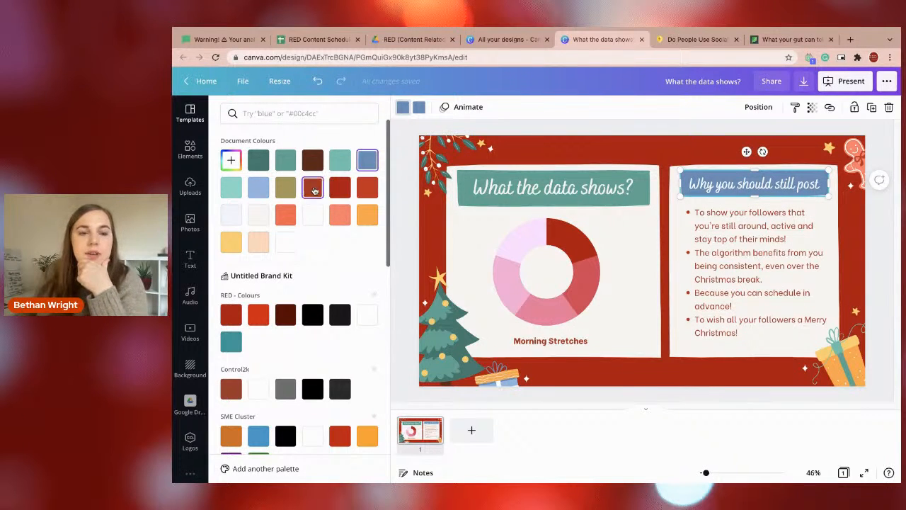
{"action": "left_click", "coordinate": [341, 190]}
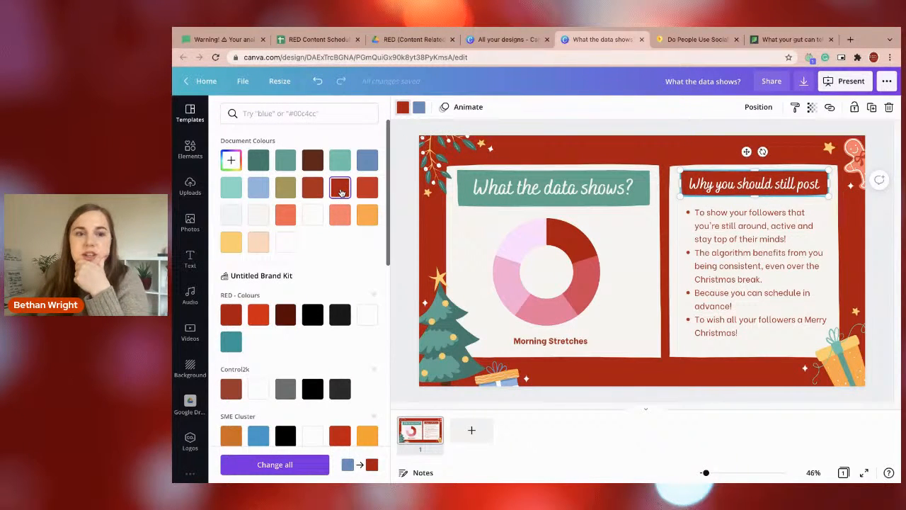
{"action": "left_click", "coordinate": [313, 188]}
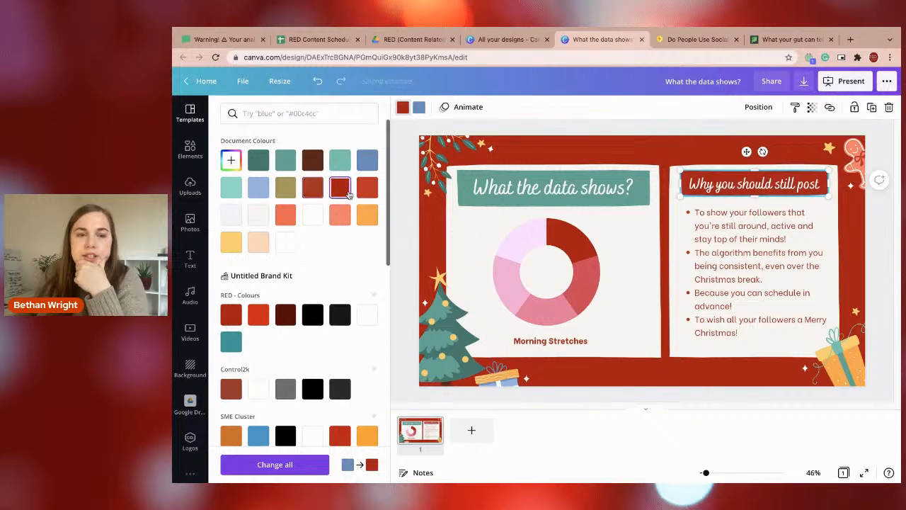
Replace the donut chart with the progress ring found by searching elements for "graph", placed under the "What the data shows?" heading.
{"action": "left_click", "coordinate": [573, 259]}
{"action": "key", "text": "Delete"}
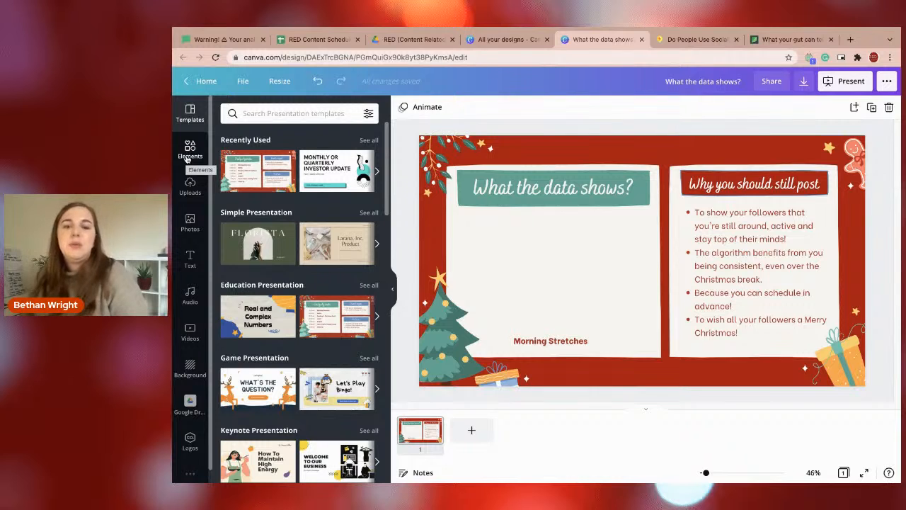
{"action": "left_click", "coordinate": [188, 157]}
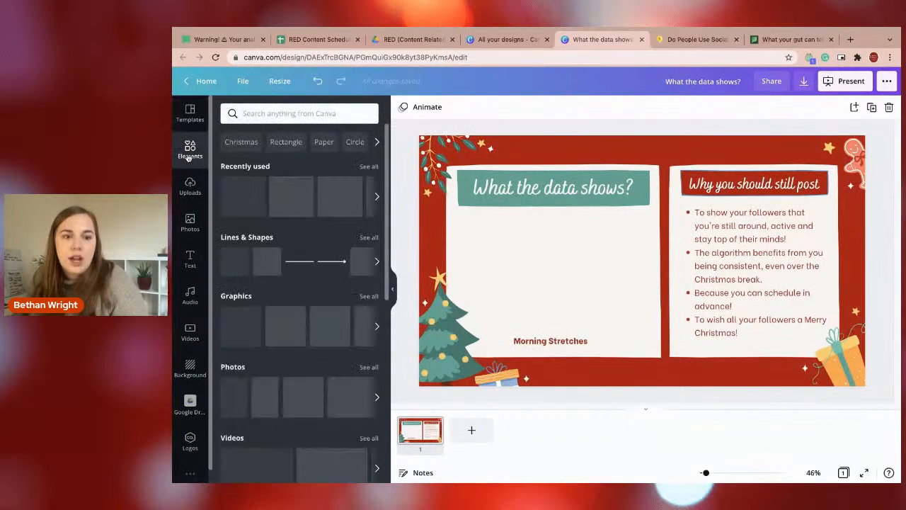
{"action": "left_click", "coordinate": [252, 113]}
{"action": "type", "text": "graph"}
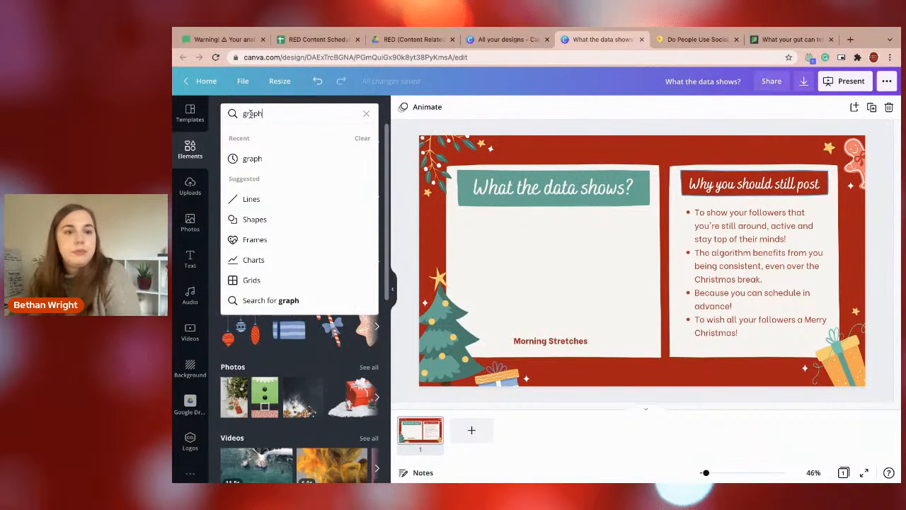
{"action": "key", "text": "Return"}
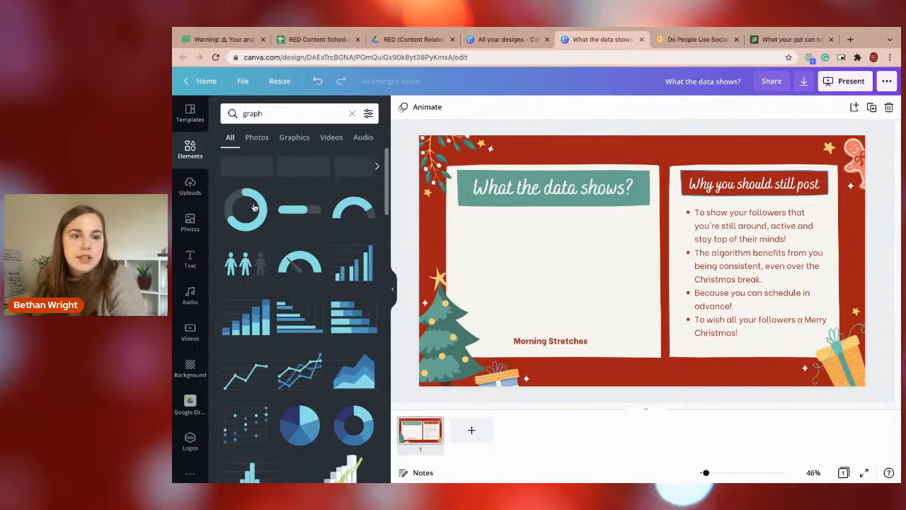
{"action": "left_click", "coordinate": [254, 207]}
{"action": "left_click_drag", "start_coordinate": [550, 264], "coordinate": [422, 304]}
Recolour the progress ring with the dark red document colour for the filled part and the RED - Colours dark brown for the rest.
{"action": "left_click", "coordinate": [452, 107]}
{"action": "left_click", "coordinate": [366, 187]}
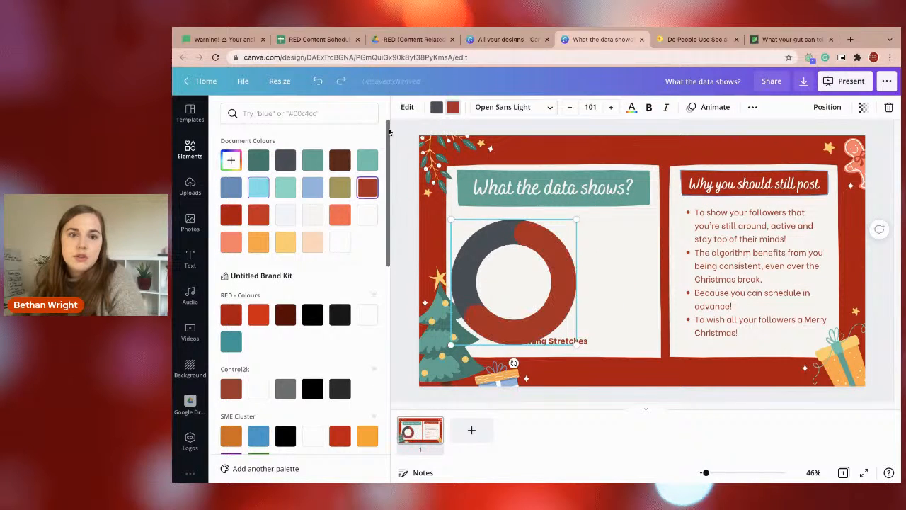
{"action": "left_click", "coordinate": [436, 107]}
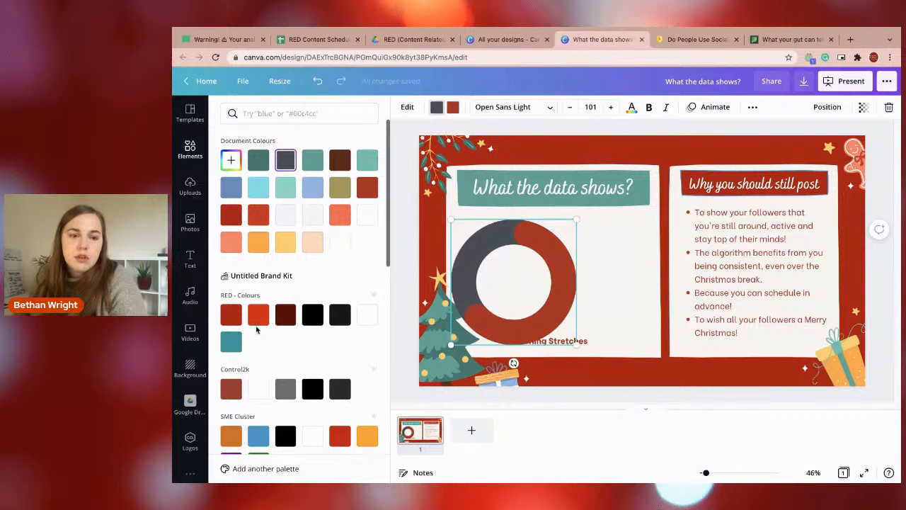
{"action": "left_click", "coordinate": [285, 315]}
Shrink the progress ring beneath the "What the data shows?" heading and place a duplicate of it alongside at the same height.
{"action": "left_click_drag", "start_coordinate": [578, 220], "coordinate": [488, 246]}
{"action": "left_click", "coordinate": [573, 274]}
{"action": "left_click", "coordinate": [495, 259]}
{"action": "key", "text": "super+c"}
{"action": "left_click", "coordinate": [566, 297]}
{"action": "key", "text": "super+v"}
{"action": "left_click_drag", "start_coordinate": [501, 263], "coordinate": [556, 257]}
{"action": "left_click", "coordinate": [544, 256]}
{"action": "left_click", "coordinate": [544, 257]}
Change the "Morning Stretches" text to "Reach", narrow its text box and place it under the first progress ring.
{"action": "left_click", "coordinate": [550, 340]}
{"action": "left_click", "coordinate": [546, 341]}
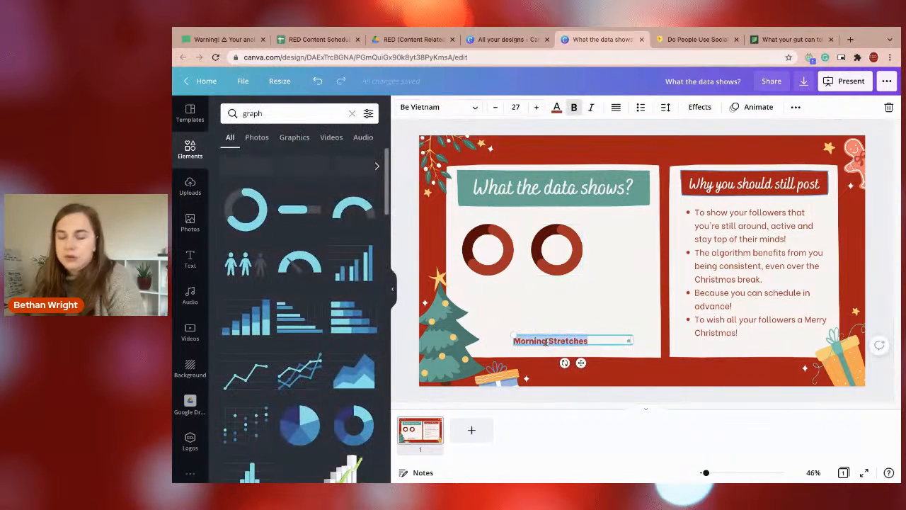
{"action": "type", "text": "Reach"}
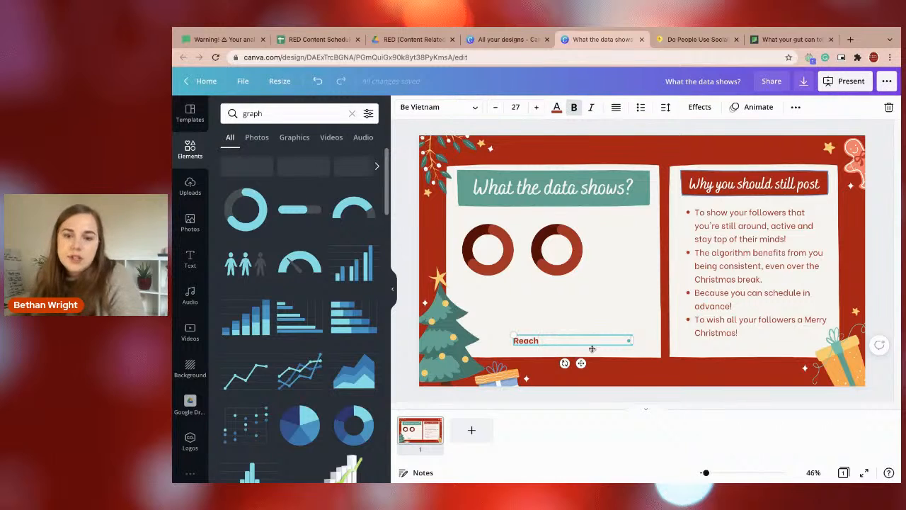
{"action": "left_click", "coordinate": [627, 350]}
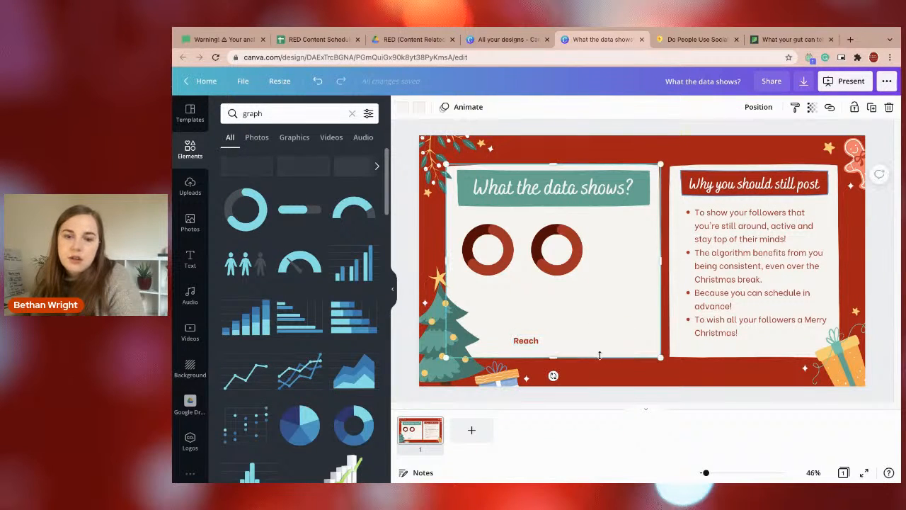
{"action": "left_click", "coordinate": [524, 344]}
{"action": "left_click_drag", "start_coordinate": [576, 360], "coordinate": [541, 316]}
{"action": "left_click_drag", "start_coordinate": [595, 288], "coordinate": [501, 286]}
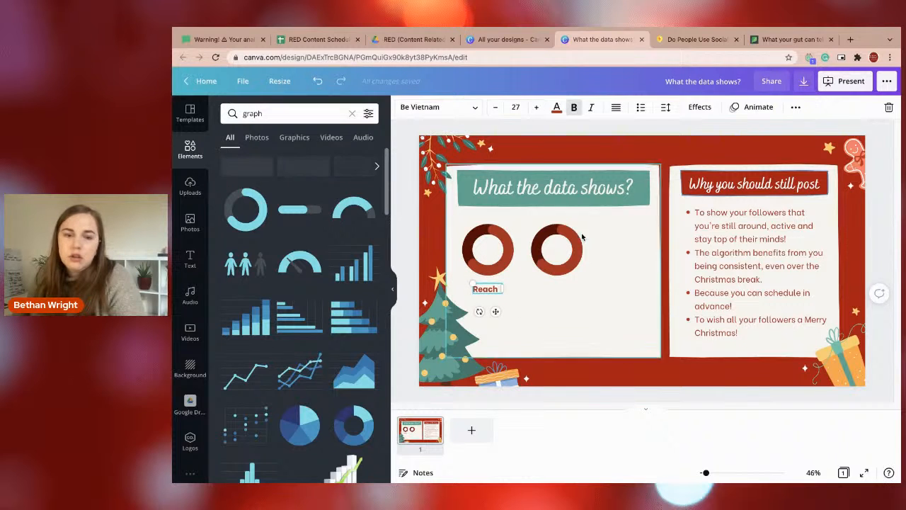
Duplicate the "Reach" label under the second ring, change its text to "Engagement" and widen the box to fit one line.
{"action": "left_click", "coordinate": [575, 306]}
{"action": "left_click", "coordinate": [494, 289]}
{"action": "key", "text": "super+c"}
{"action": "key", "text": "super+v"}
{"action": "left_click_drag", "start_coordinate": [496, 292], "coordinate": [559, 289]}
{"action": "double_click", "coordinate": [555, 289]}
{"action": "type", "text": "Engagement"}
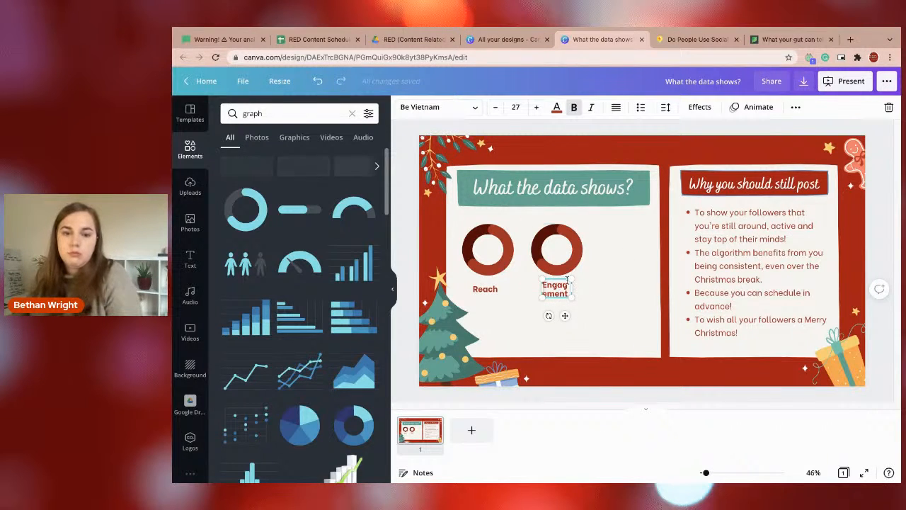
{"action": "left_click_drag", "start_coordinate": [574, 286], "coordinate": [566, 309]}
{"action": "left_click", "coordinate": [596, 326]}
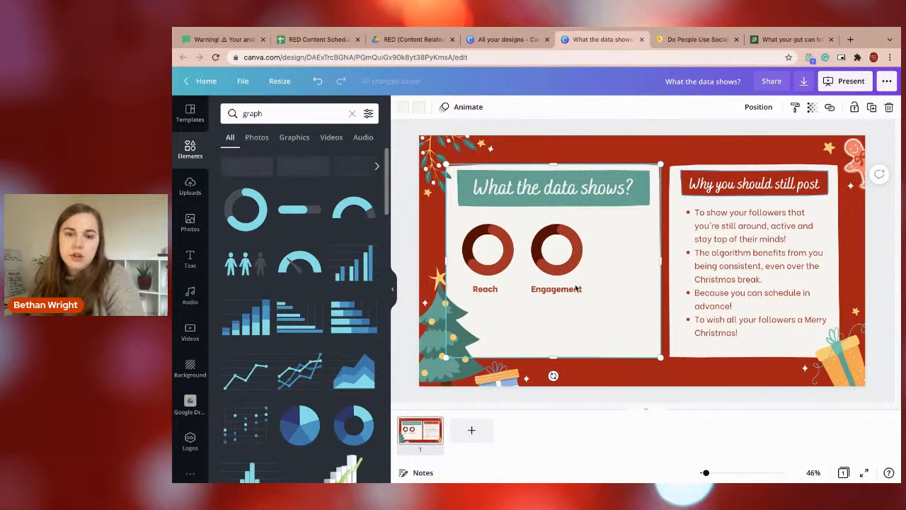
Enlarge the Engagement ring, shift it further from the Reach ring and centre the "Engagement" label beneath it.
{"action": "left_click_drag", "start_coordinate": [564, 258], "coordinate": [575, 305]}
{"action": "left_click_drag", "start_coordinate": [571, 264], "coordinate": [588, 264]}
{"action": "left_click", "coordinate": [584, 305]}
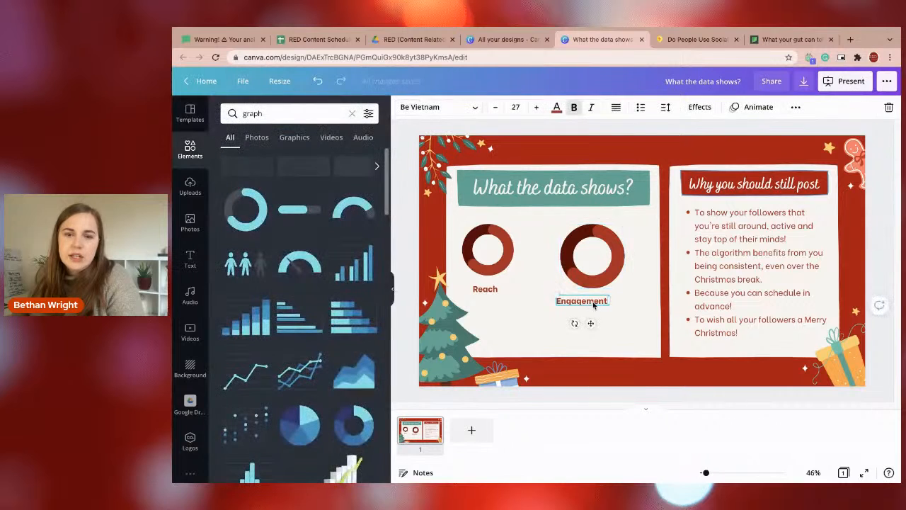
{"action": "left_click_drag", "start_coordinate": [591, 321], "coordinate": [600, 321]}
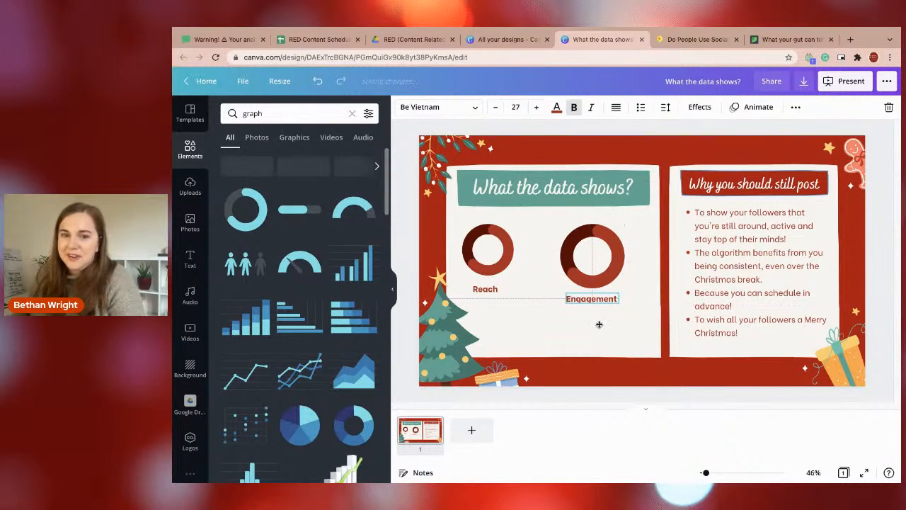
Enlarge the Reach ring to match the Engagement ring by overlaying them, and return it above the "Reach" label.
{"action": "left_click", "coordinate": [505, 262]}
{"action": "left_click_drag", "start_coordinate": [512, 276], "coordinate": [607, 279]}
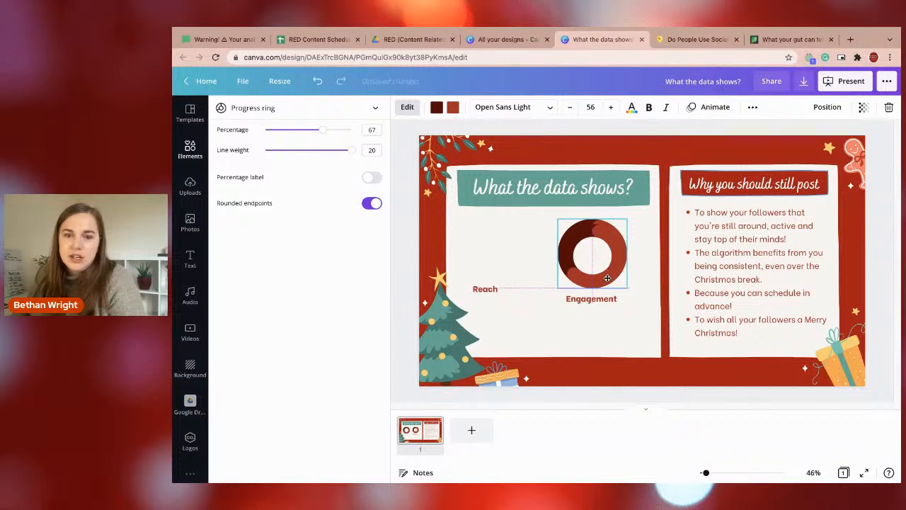
{"action": "left_click_drag", "start_coordinate": [622, 209], "coordinate": [620, 213]}
{"action": "left_click_drag", "start_coordinate": [597, 261], "coordinate": [596, 257]}
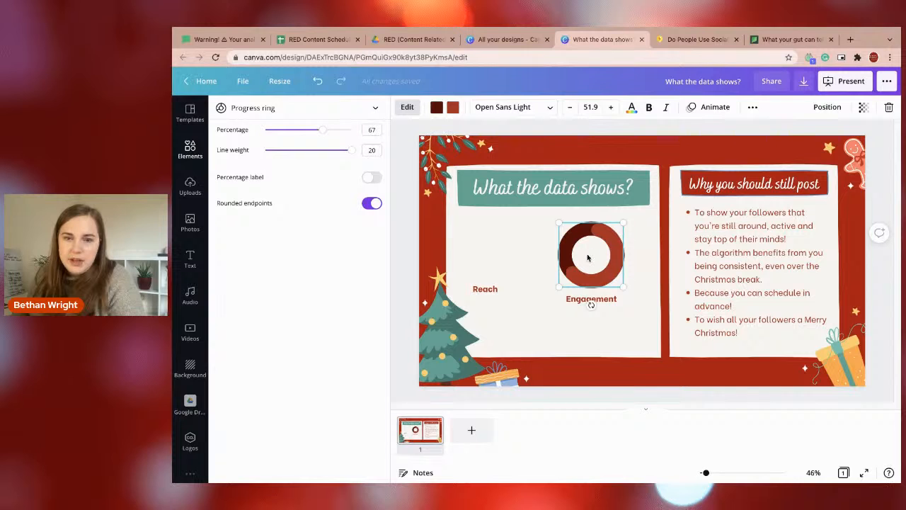
{"action": "left_click_drag", "start_coordinate": [591, 253], "coordinate": [481, 254]}
{"action": "left_click_drag", "start_coordinate": [484, 290], "coordinate": [485, 300]}
{"action": "left_click_drag", "start_coordinate": [508, 261], "coordinate": [589, 259]}
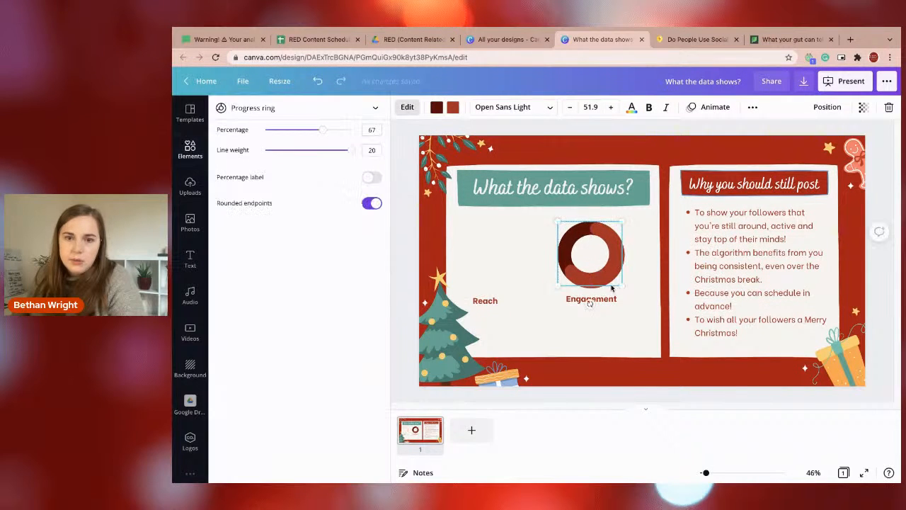
{"action": "left_click_drag", "start_coordinate": [620, 285], "coordinate": [491, 277]}
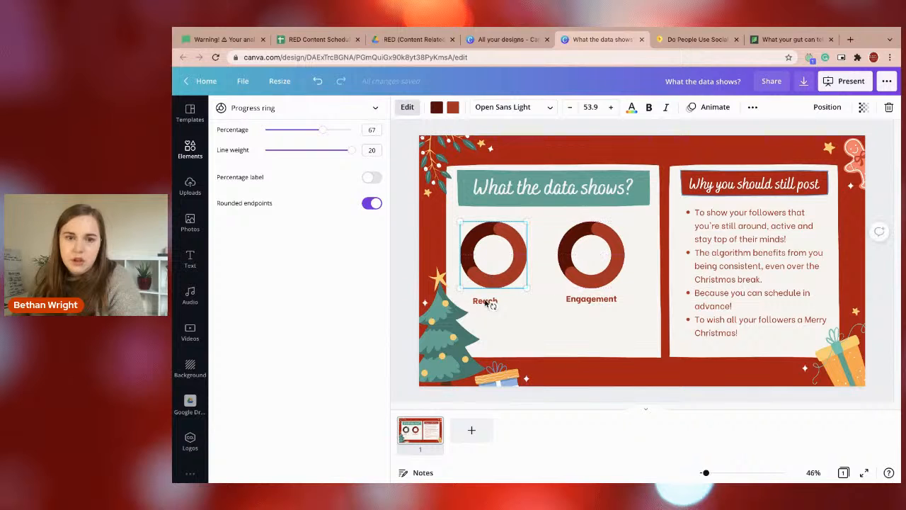
Centre the "Reach" label under its ring and lower both ring labels slightly so they line up.
{"action": "left_click", "coordinate": [490, 300]}
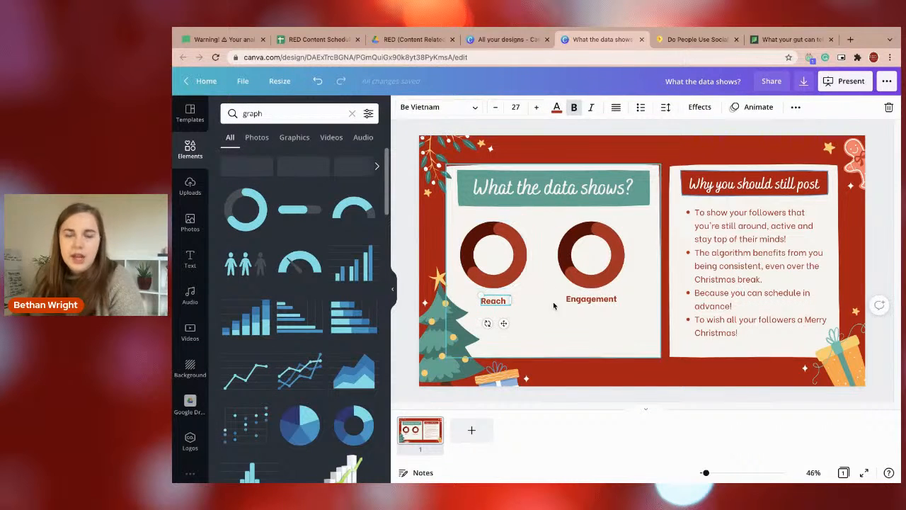
{"action": "left_click", "coordinate": [571, 338]}
{"action": "left_click_drag", "start_coordinate": [493, 302], "coordinate": [494, 309]}
{"action": "left_click_drag", "start_coordinate": [590, 305], "coordinate": [591, 314]}
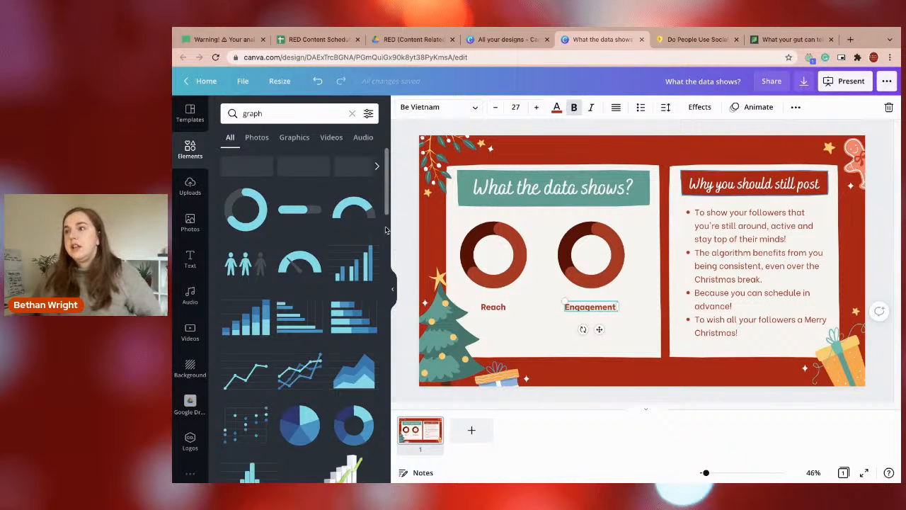
Switch to the MailerLite email, review the draft from the footer up, and finish editing to reach the recipient selection.
{"action": "left_click", "coordinate": [222, 39]}
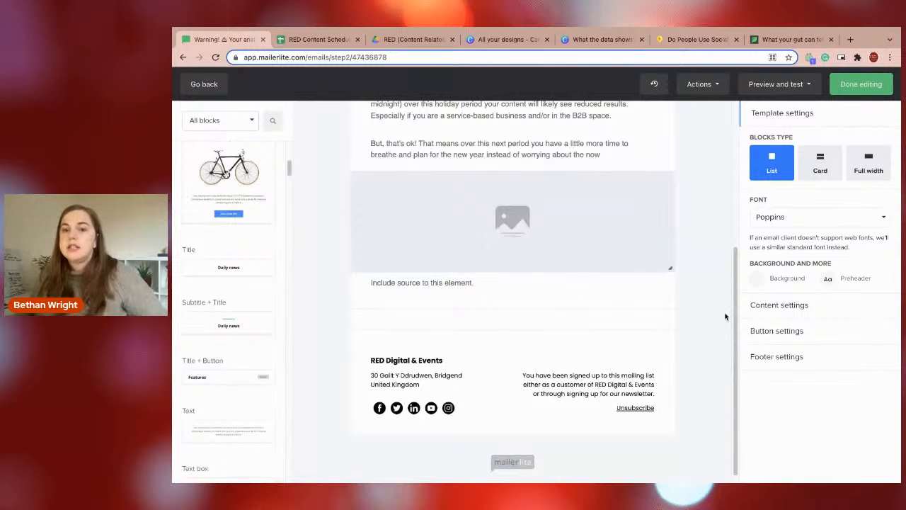
{"action": "scroll", "coordinate": [732, 309], "scroll_direction": "up", "scroll_amount": 3}
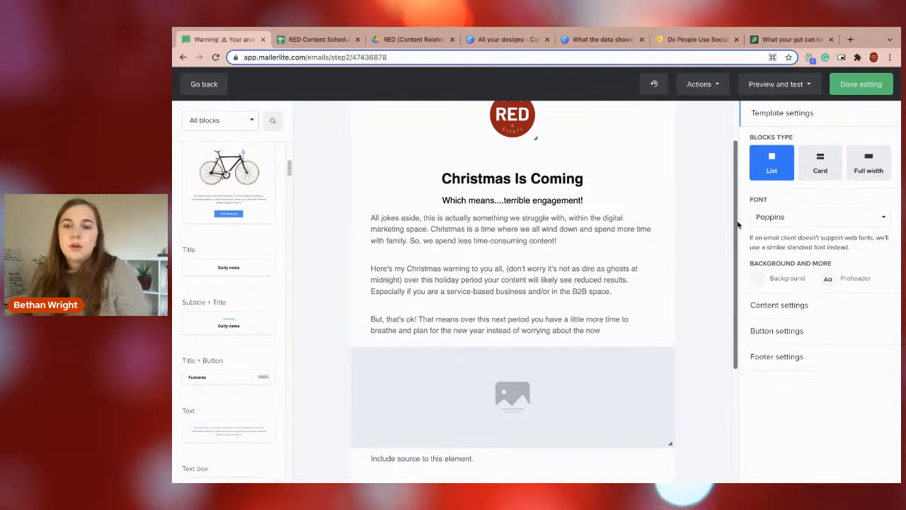
{"action": "left_click_drag", "start_coordinate": [737, 225], "coordinate": [732, 175]}
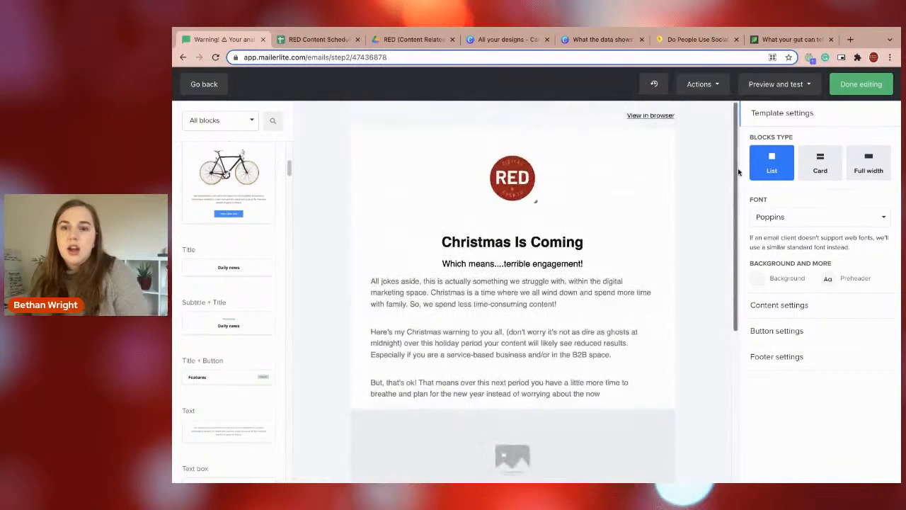
{"action": "left_click", "coordinate": [839, 85]}
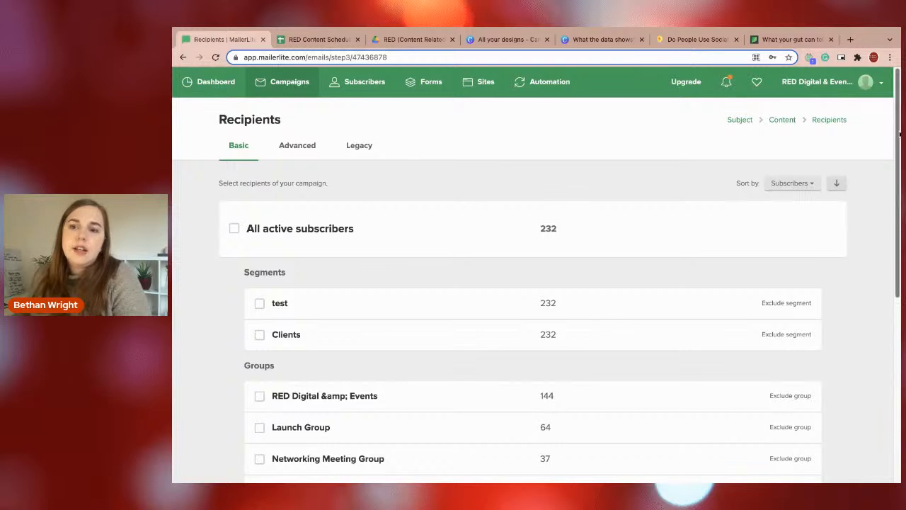
Select all active subscribers as campaign recipients, exclude the "Sales groups" group and check the rest of the recipient list.
{"action": "left_click_drag", "start_coordinate": [896, 134], "coordinate": [889, 239]}
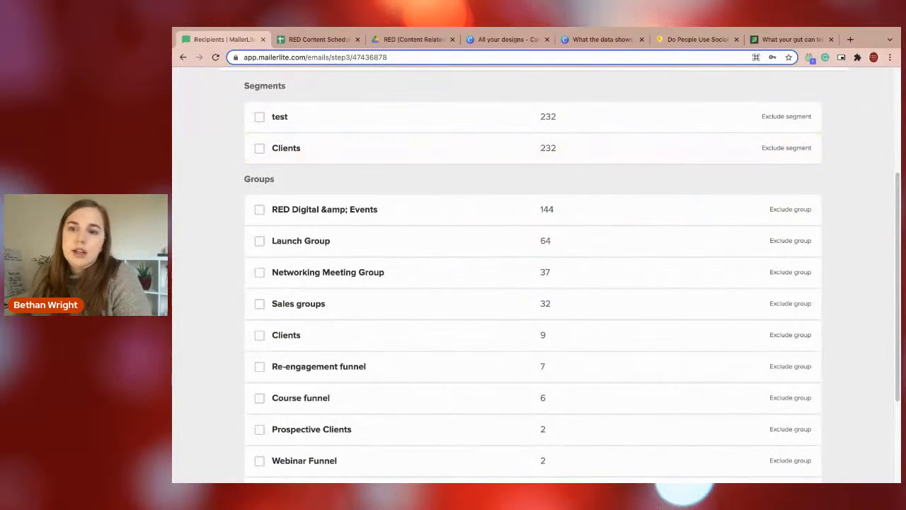
{"action": "scroll", "coordinate": [797, 154], "scroll_direction": "up", "scroll_amount": 2}
{"action": "left_click", "coordinate": [259, 106]}
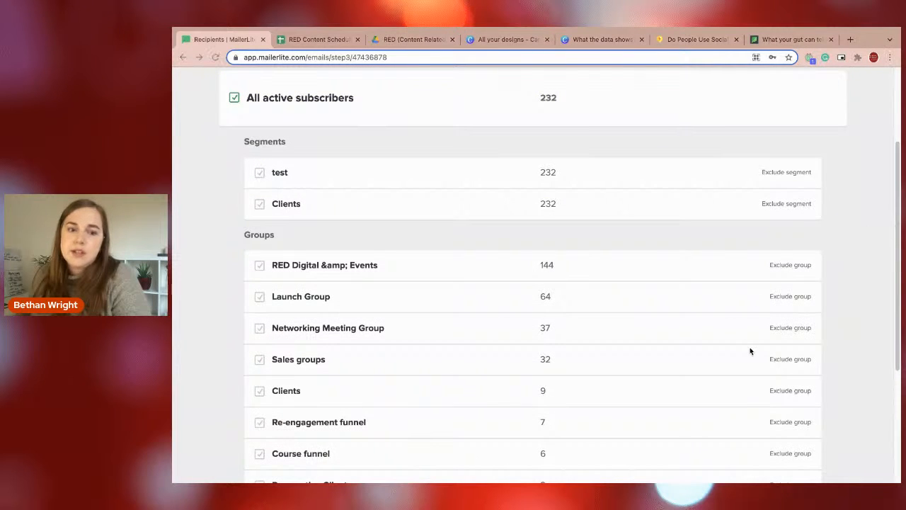
{"action": "left_click", "coordinate": [786, 360]}
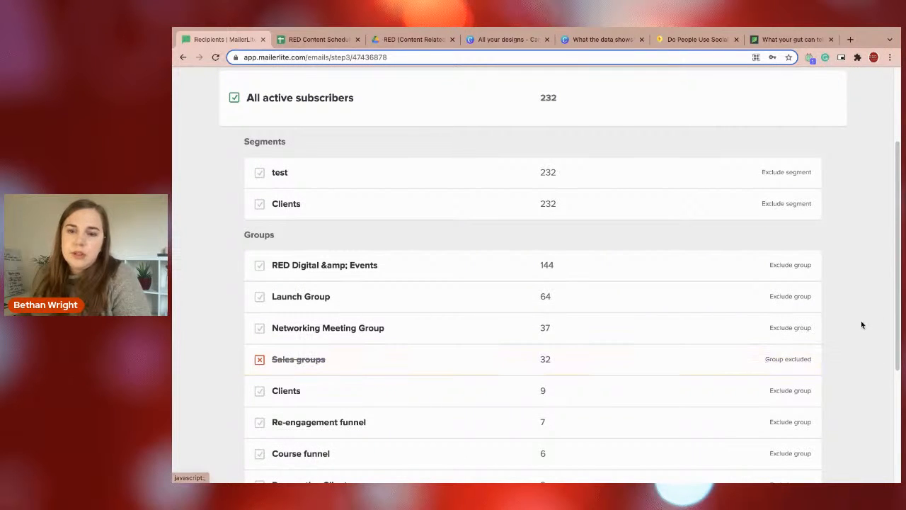
{"action": "left_click_drag", "start_coordinate": [899, 308], "coordinate": [873, 470]}
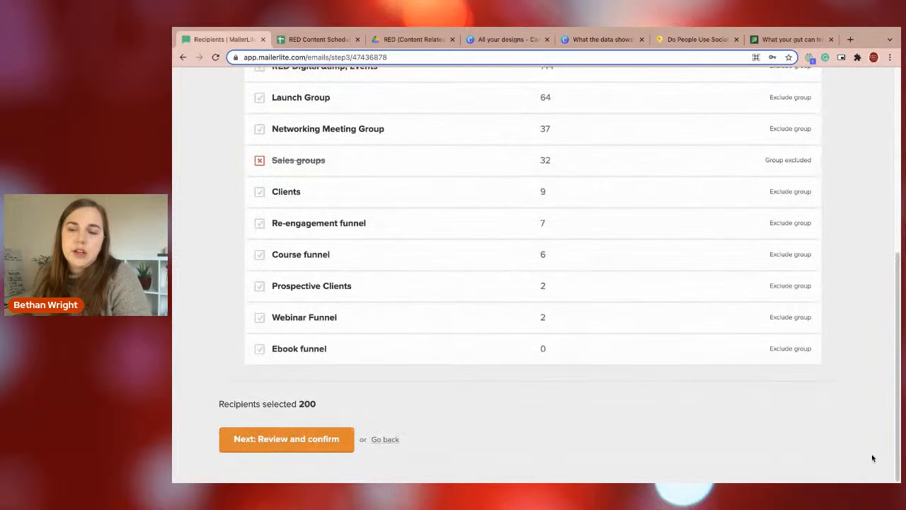
{"action": "left_click_drag", "start_coordinate": [898, 433], "coordinate": [579, 431]}
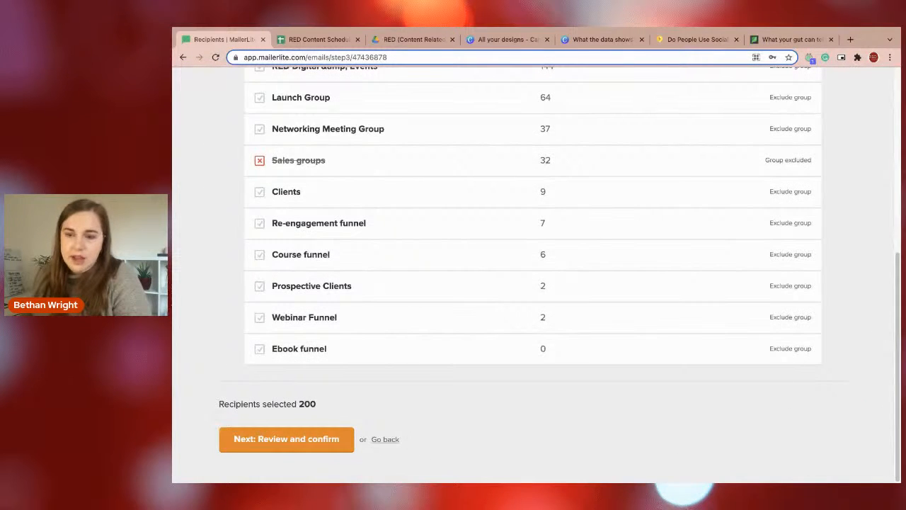
{"action": "left_click_drag", "start_coordinate": [895, 407], "coordinate": [896, 220]}
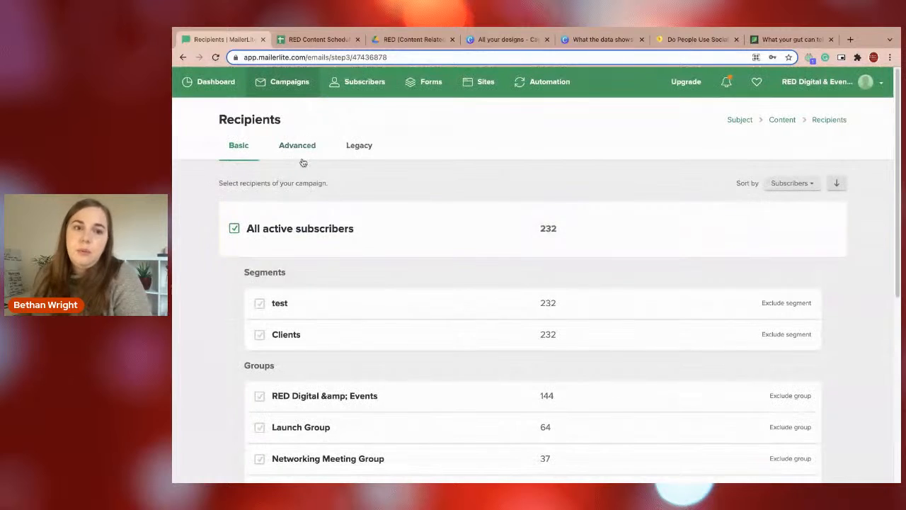
Build an advanced recipient filter for subscribers belonging to the Ebook funnel group, and add a Time zone condition.
{"action": "left_click", "coordinate": [303, 146]}
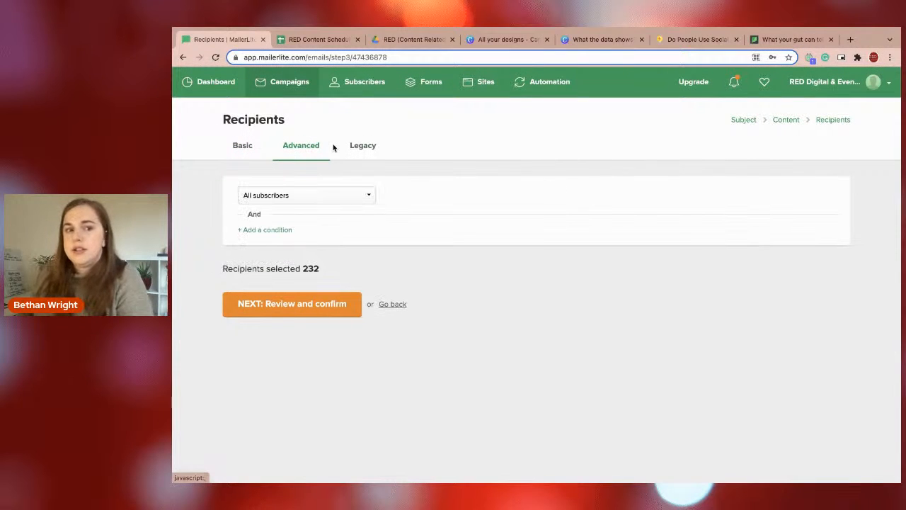
{"action": "left_click", "coordinate": [287, 196]}
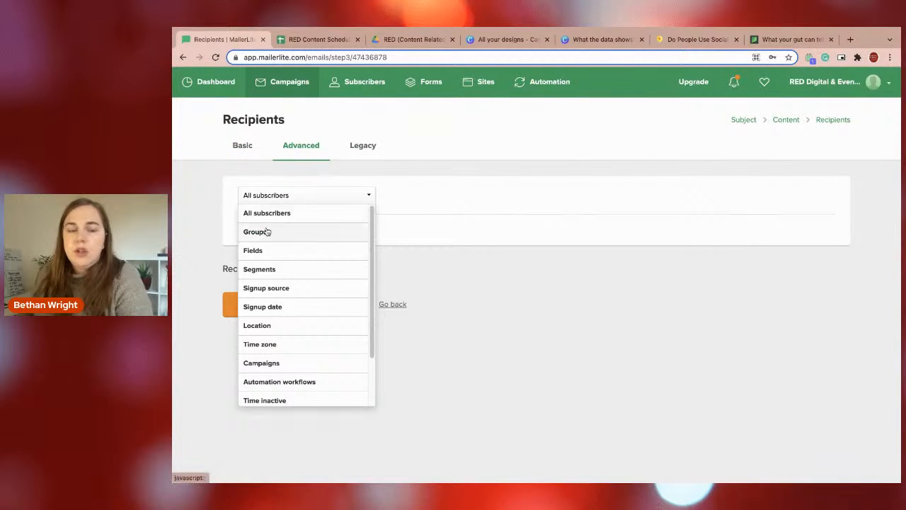
{"action": "left_click", "coordinate": [266, 230]}
{"action": "left_click", "coordinate": [559, 197]}
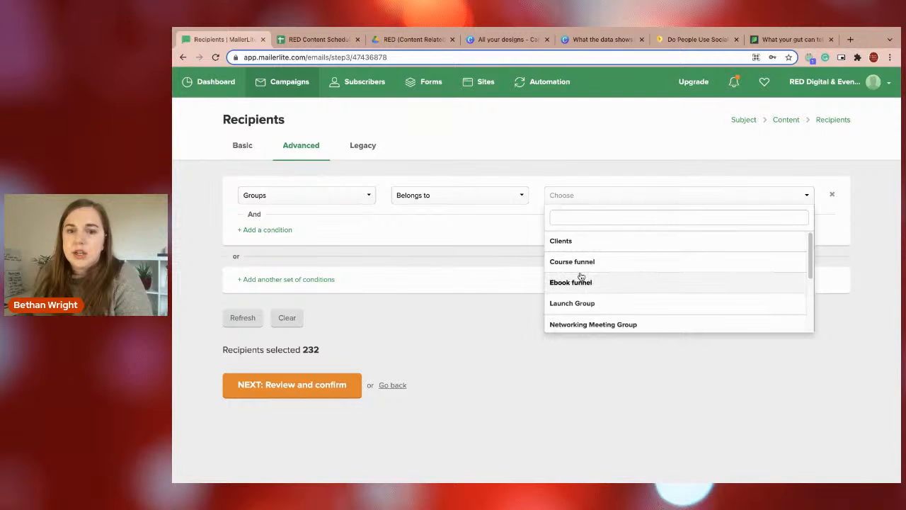
{"action": "left_click", "coordinate": [580, 276]}
{"action": "left_click", "coordinate": [274, 230]}
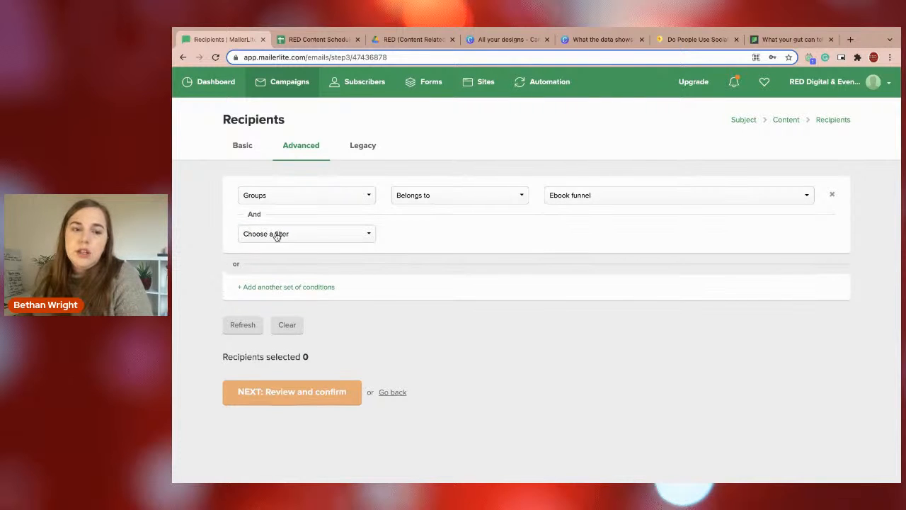
{"action": "left_click", "coordinate": [276, 234]}
{"action": "left_click", "coordinate": [260, 383]}
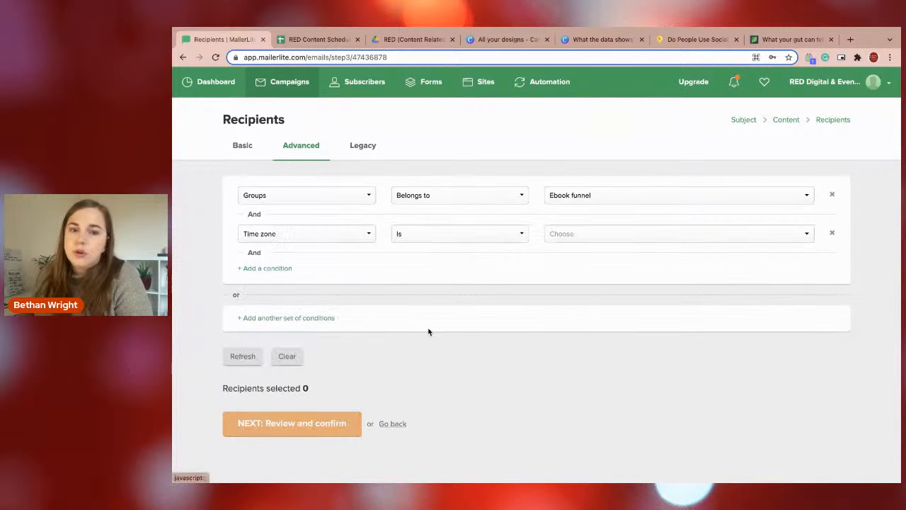
Add a third condition to view the available filter types, and remove all conditions from the advanced recipient filter.
{"action": "left_click", "coordinate": [274, 270]}
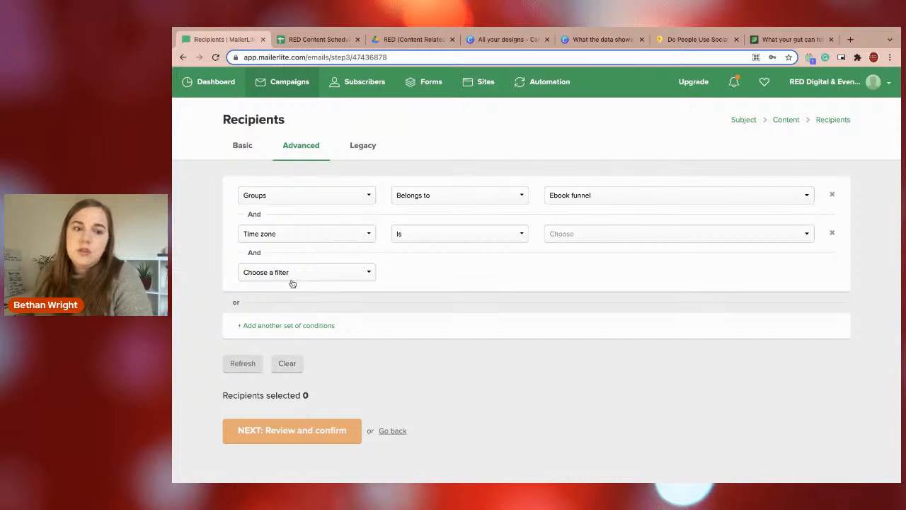
{"action": "left_click", "coordinate": [294, 276]}
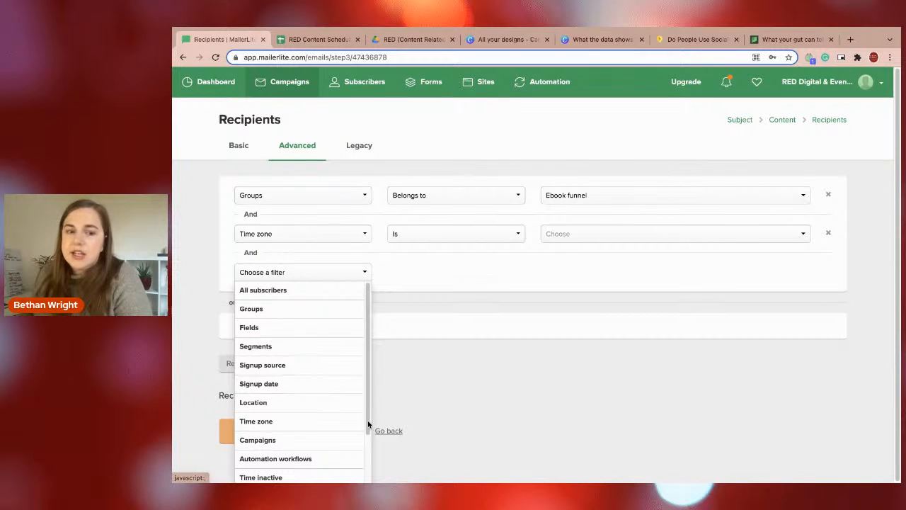
{"action": "left_click", "coordinate": [489, 413]}
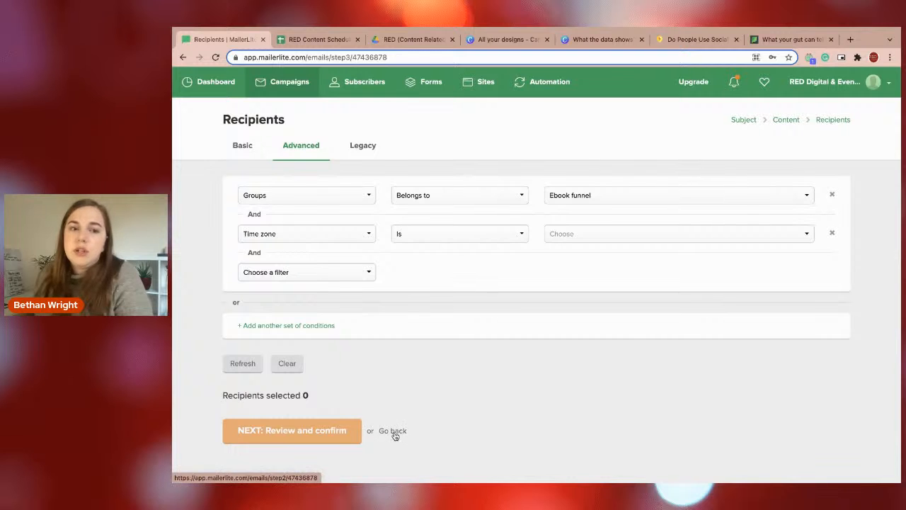
{"action": "left_click", "coordinate": [831, 194]}
{"action": "left_click", "coordinate": [834, 194]}
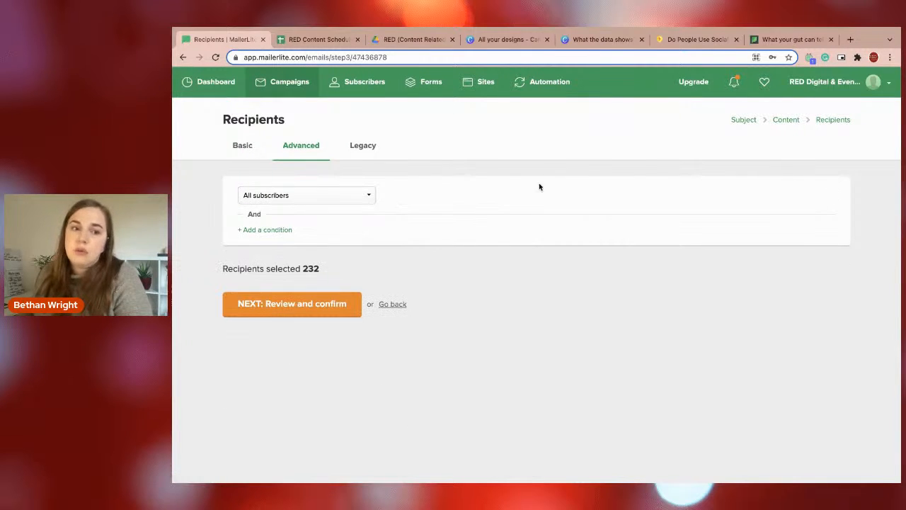
Select all active subscribers in the basic recipient list, exclude the "Sales groups" group, and proceed to the campaign review.
{"action": "left_click", "coordinate": [237, 148]}
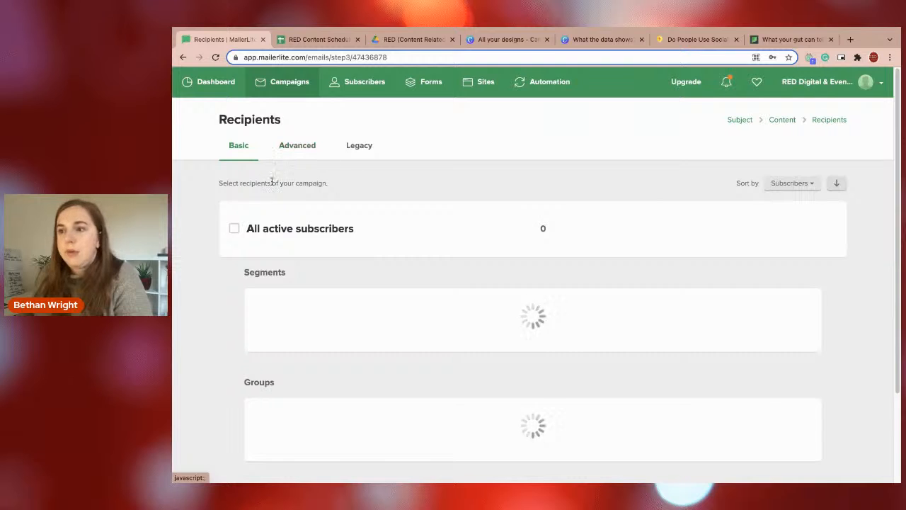
{"action": "left_click", "coordinate": [283, 227]}
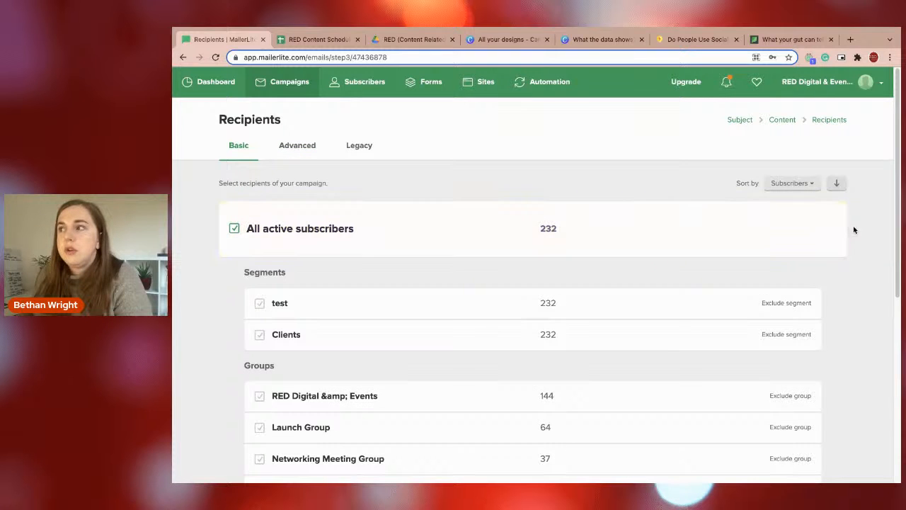
{"action": "left_click_drag", "start_coordinate": [896, 225], "coordinate": [591, 316]}
{"action": "left_click", "coordinate": [786, 332]}
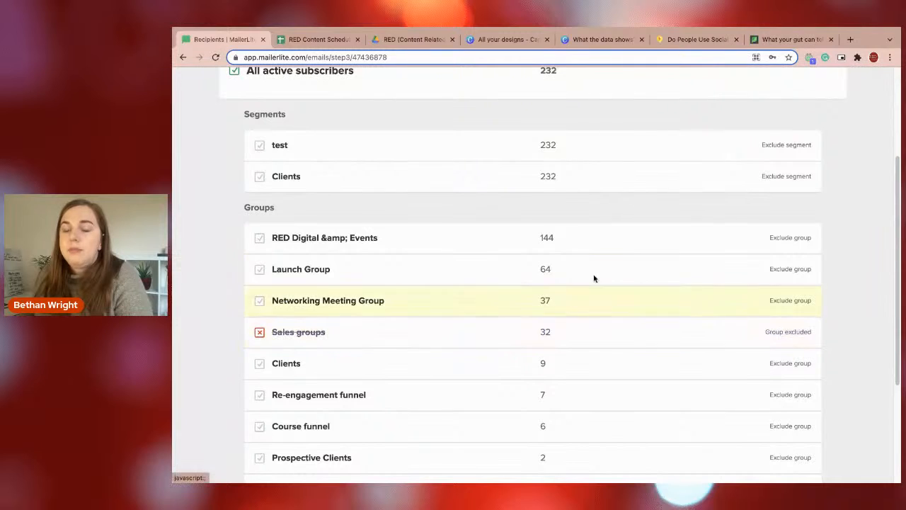
{"action": "left_click_drag", "start_coordinate": [898, 258], "coordinate": [879, 427]}
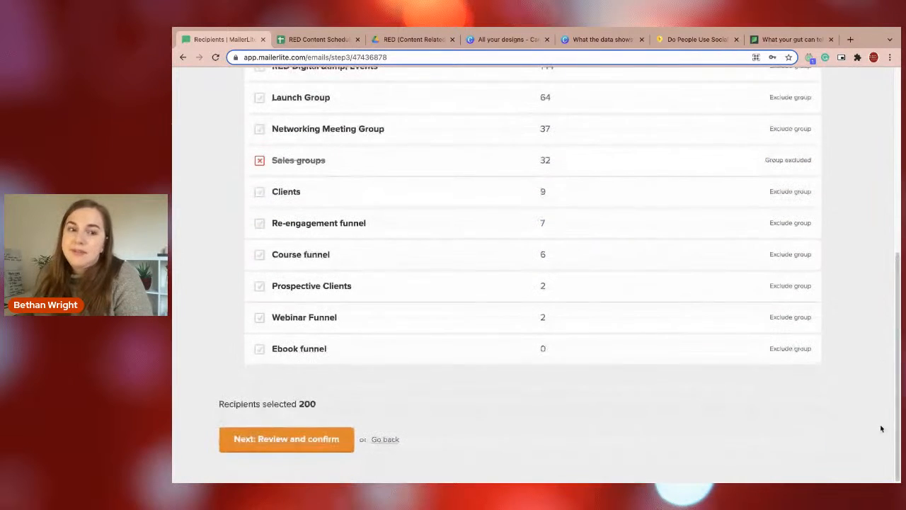
{"action": "left_click", "coordinate": [262, 437]}
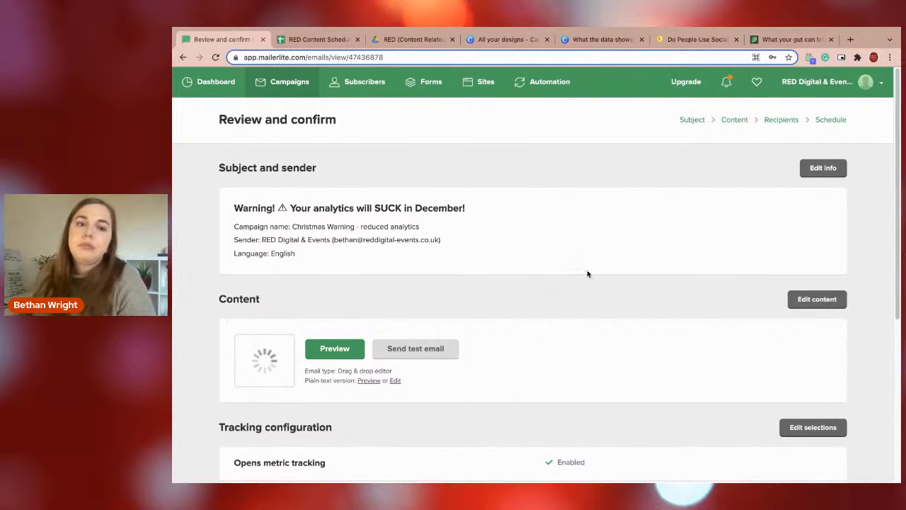
Prepare a test email of the campaign addressed to the sender's e-mail, and cancel it without sending.
{"action": "left_click_drag", "start_coordinate": [893, 176], "coordinate": [893, 257]}
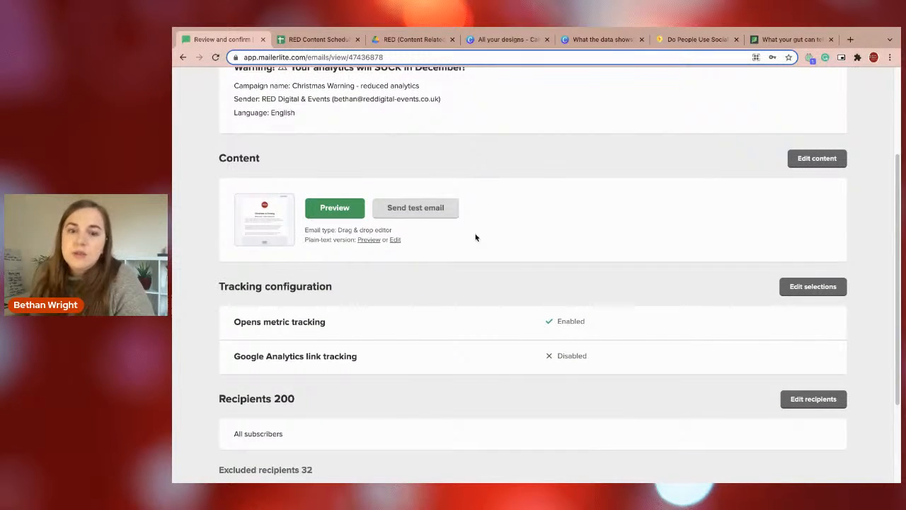
{"action": "left_click", "coordinate": [418, 209]}
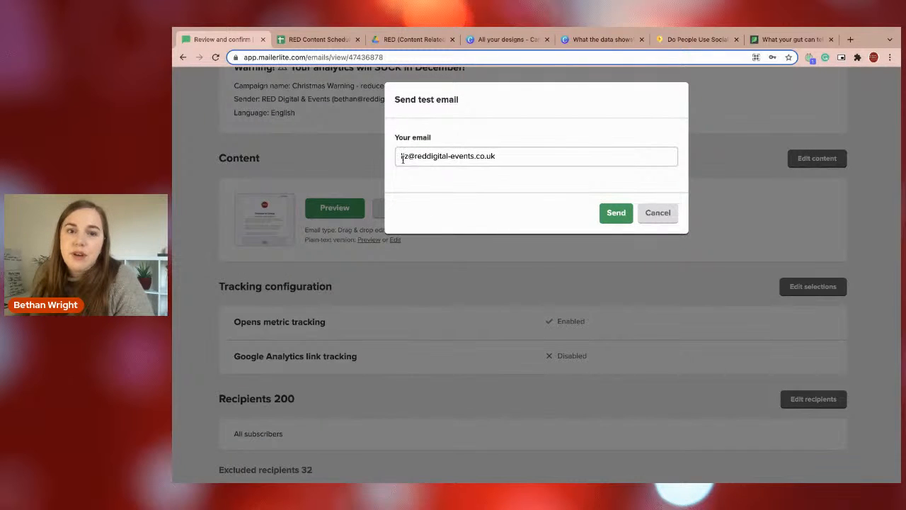
{"action": "left_click", "coordinate": [409, 156]}
{"action": "double_click", "coordinate": [407, 156]}
{"action": "type", "text": "beth"}
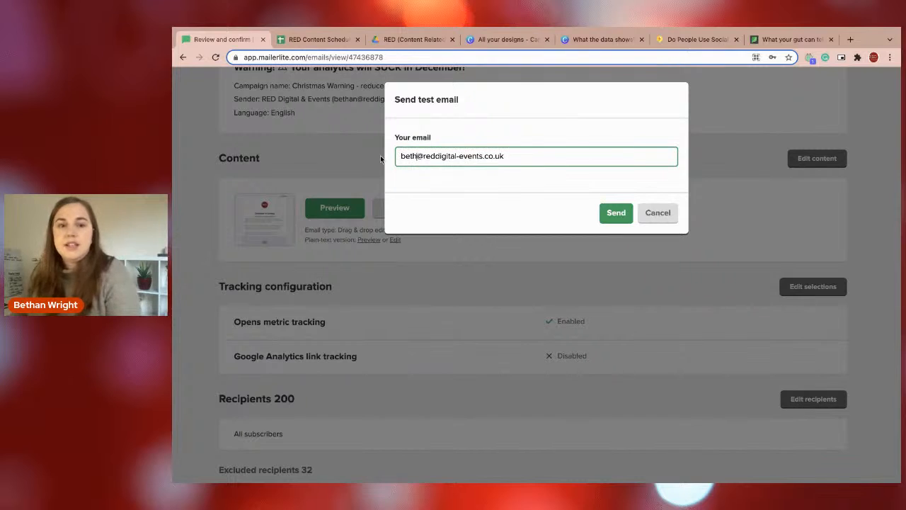
{"action": "type", "text": "an"}
{"action": "left_click", "coordinate": [523, 139]}
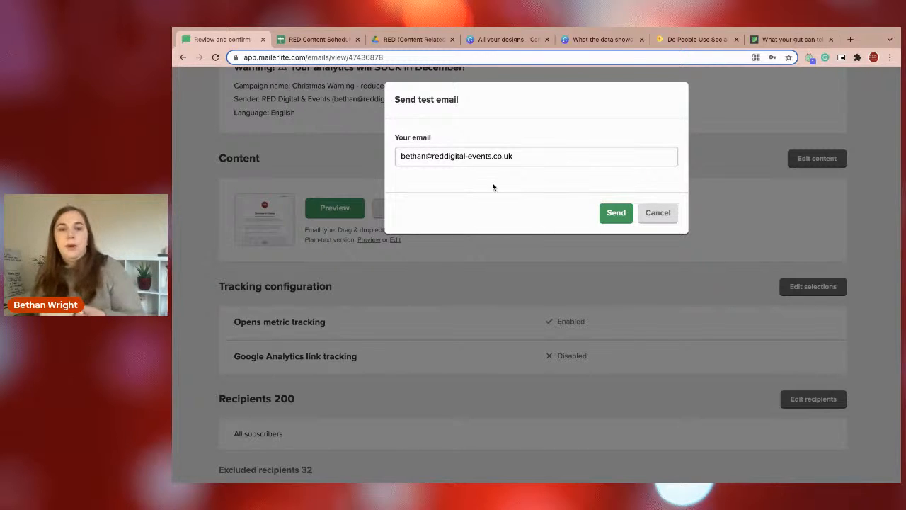
{"action": "left_click", "coordinate": [655, 213]}
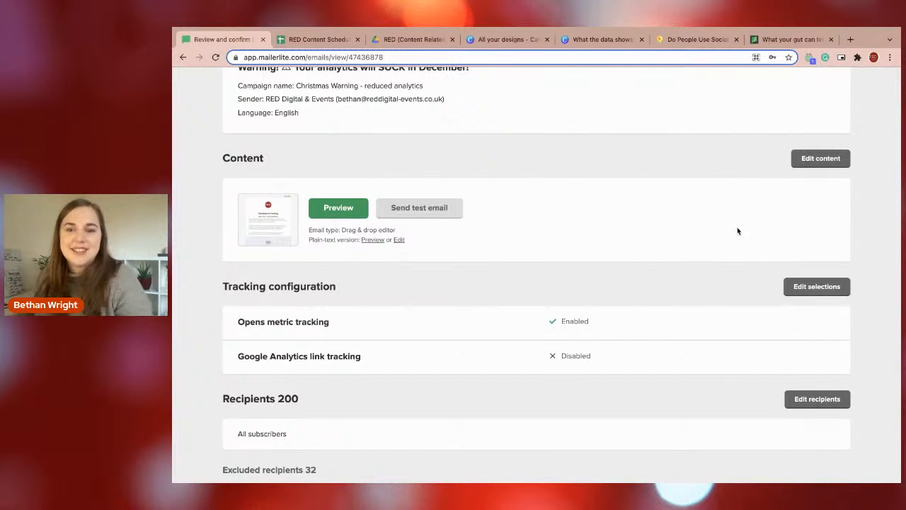
Enable Google Analytics tracking in the campaign's tracking configuration and return to the review.
{"action": "scroll", "coordinate": [743, 249], "scroll_direction": "down", "scroll_amount": 2}
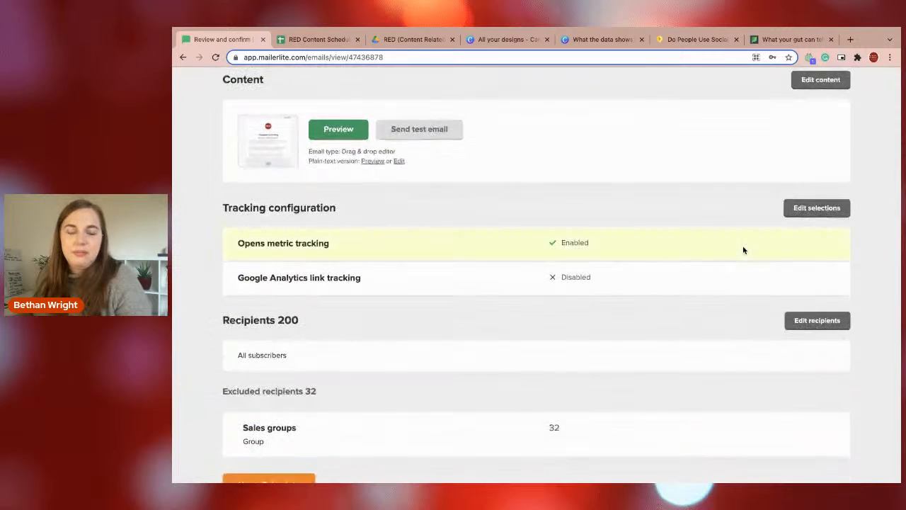
{"action": "scroll", "coordinate": [743, 250], "scroll_direction": "down", "scroll_amount": 1}
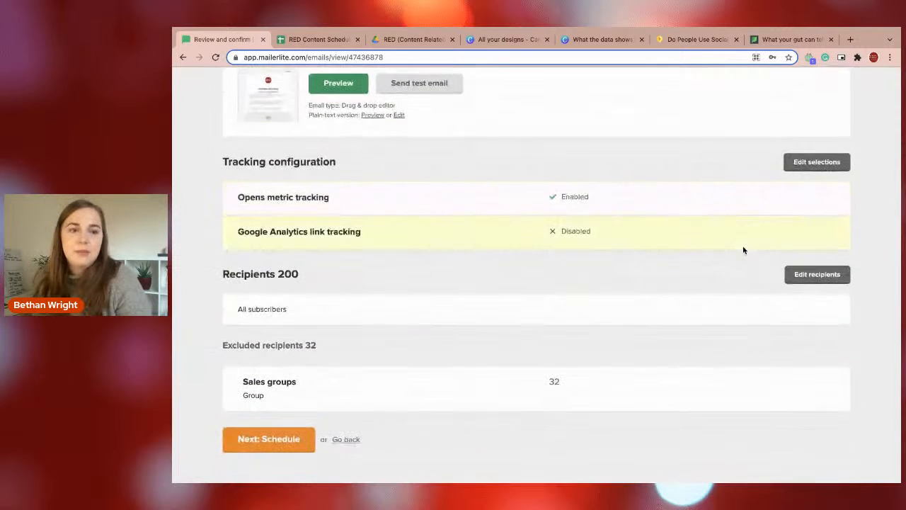
{"action": "left_click", "coordinate": [800, 166]}
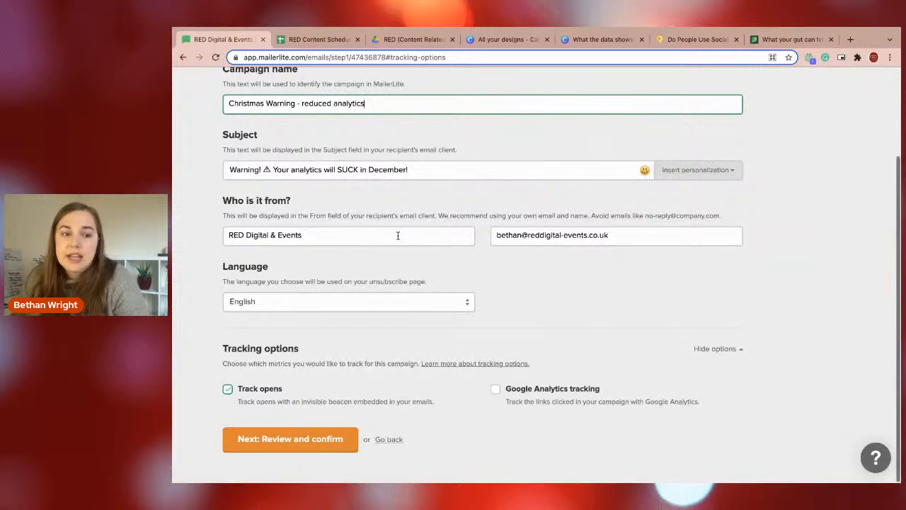
{"action": "left_click", "coordinate": [495, 389]}
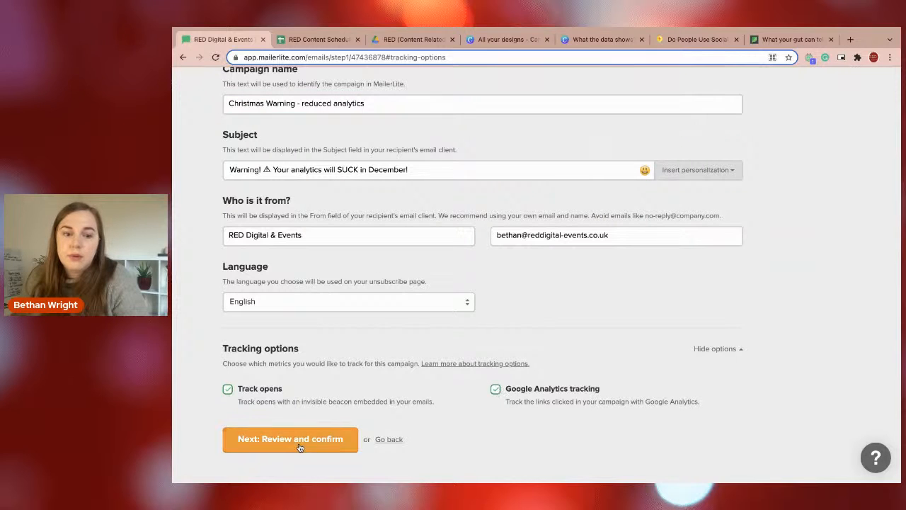
{"action": "scroll", "coordinate": [341, 387], "scroll_direction": "up", "scroll_amount": 2}
{"action": "scroll", "coordinate": [340, 387], "scroll_direction": "down", "scroll_amount": 2}
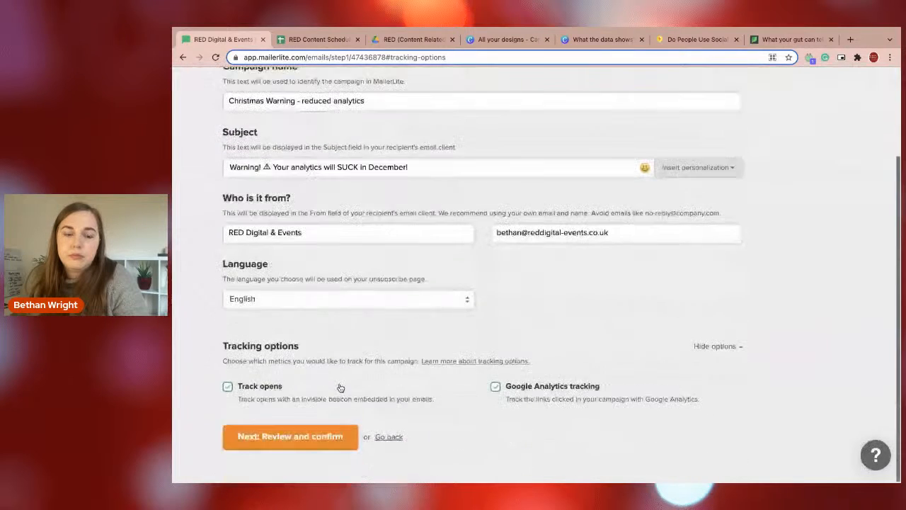
{"action": "left_click", "coordinate": [290, 437]}
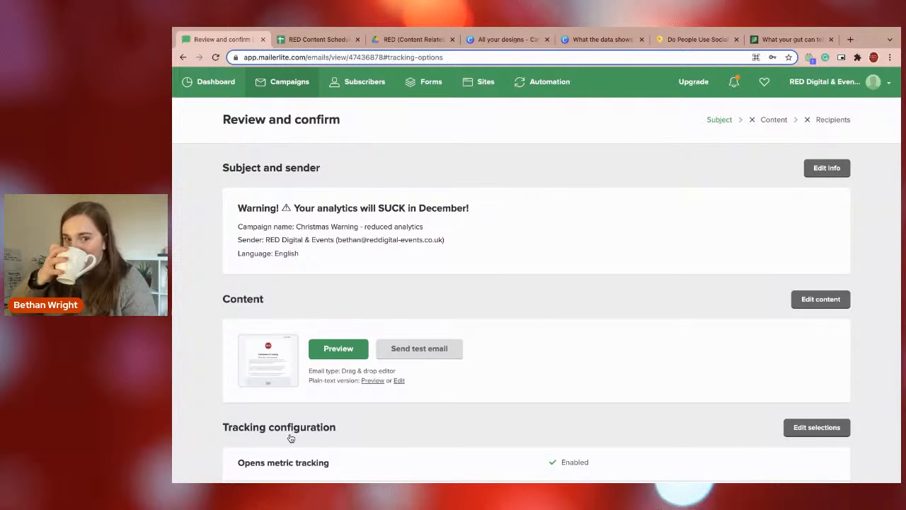
Proceed to scheduling and set the campaign to send later in the (GMT +00:00) Greenwich Mean Time zone.
{"action": "scroll", "coordinate": [454, 365], "scroll_direction": "down", "scroll_amount": 1}
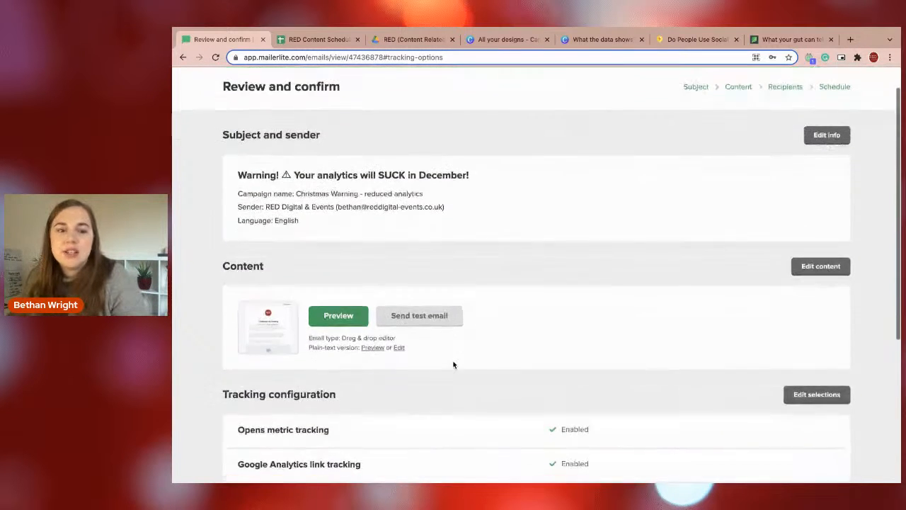
{"action": "scroll", "coordinate": [453, 365], "scroll_direction": "down", "scroll_amount": 5}
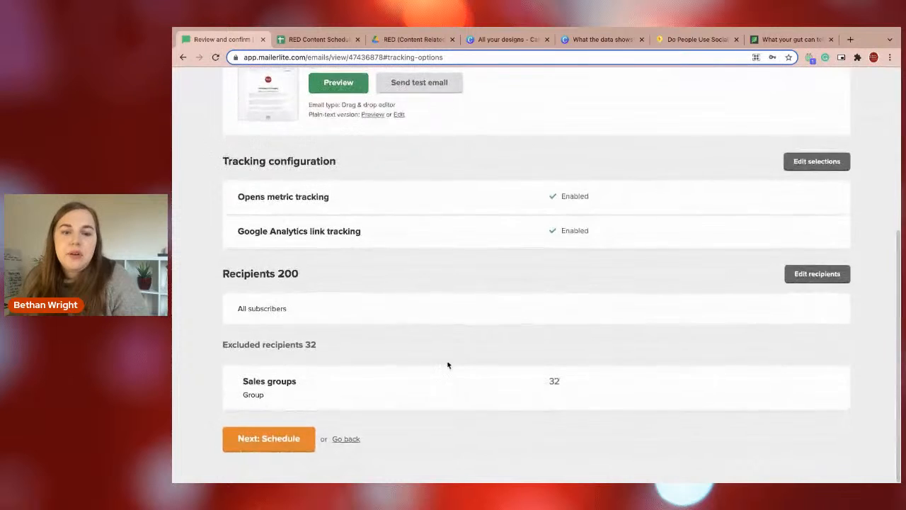
{"action": "left_click", "coordinate": [256, 444]}
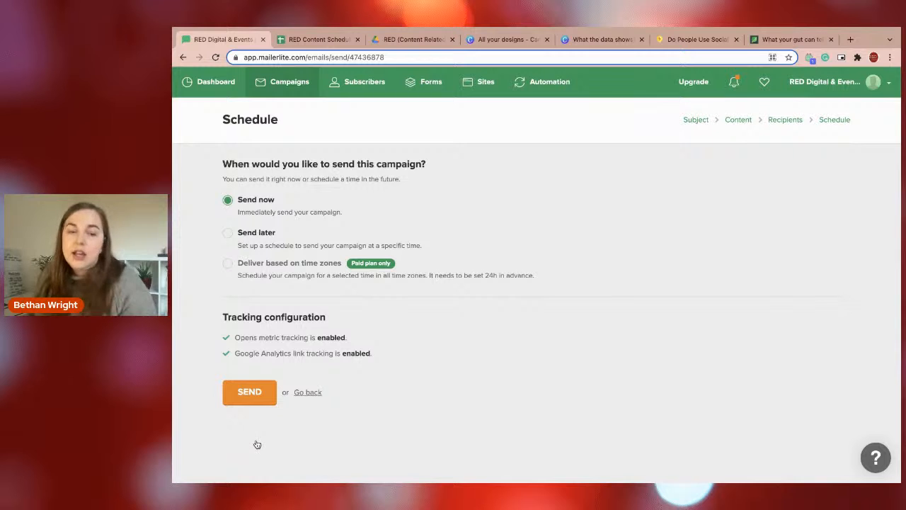
{"action": "left_click", "coordinate": [227, 233]}
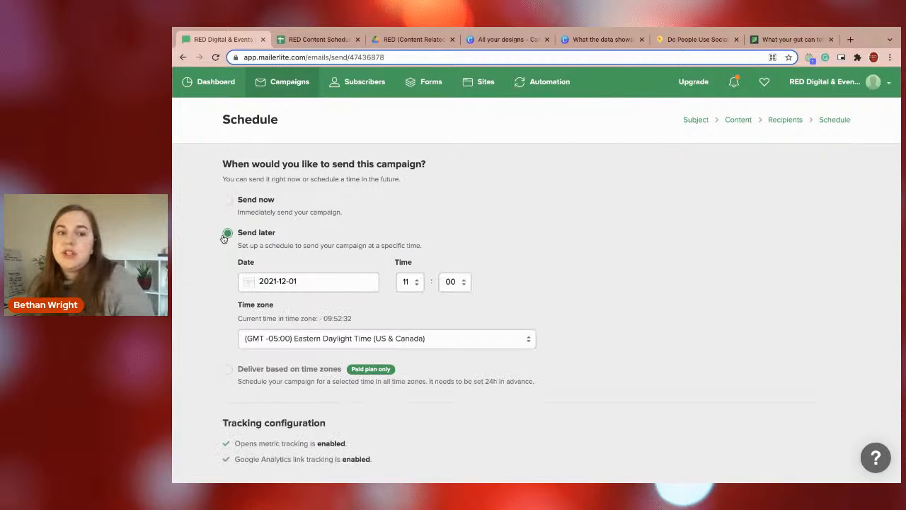
{"action": "left_click", "coordinate": [362, 282]}
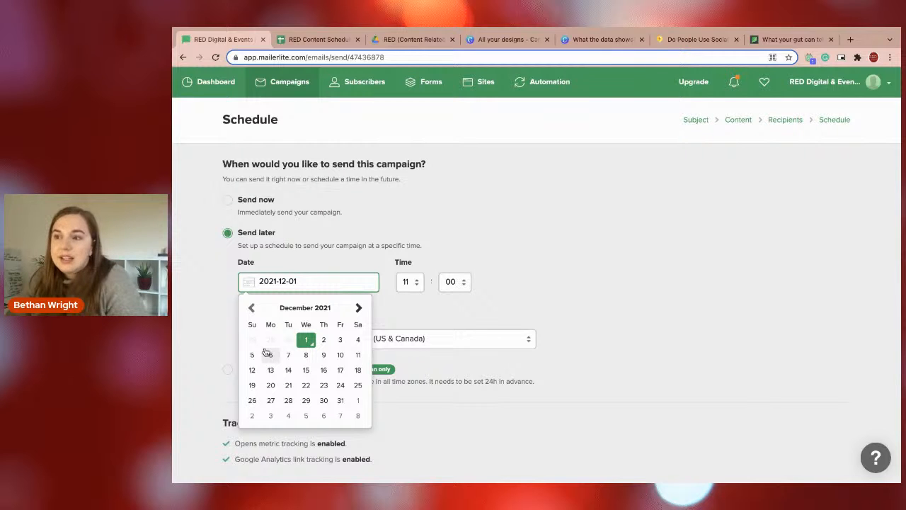
{"action": "left_click", "coordinate": [403, 340]}
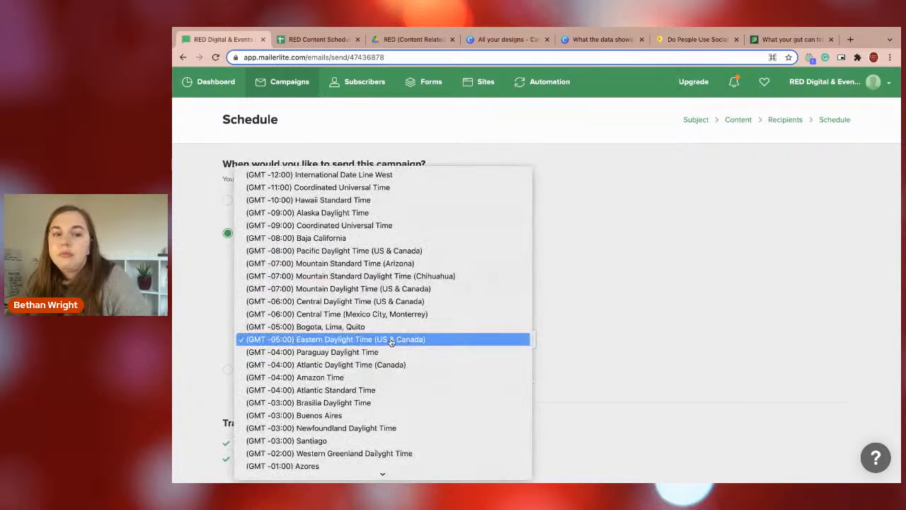
{"action": "scroll", "coordinate": [403, 412], "scroll_direction": "down", "scroll_amount": 5}
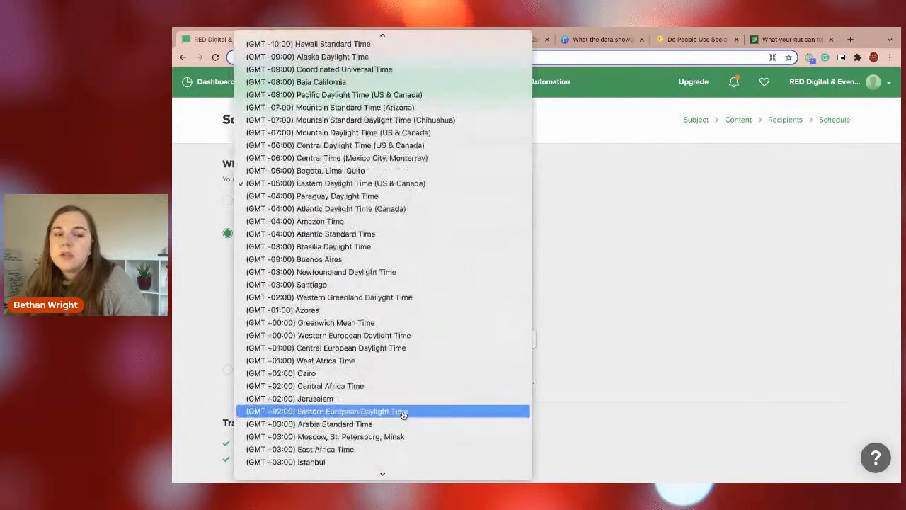
{"action": "left_click", "coordinate": [312, 323]}
Set the campaign's send hour to 18 and reopen the list of available hours.
{"action": "left_click", "coordinate": [404, 283]}
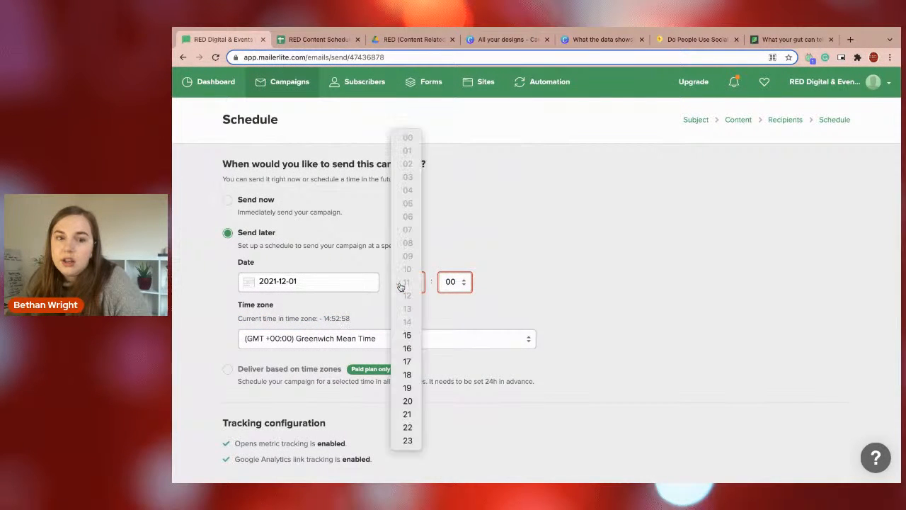
{"action": "left_click", "coordinate": [406, 374]}
{"action": "left_click", "coordinate": [409, 283]}
{"action": "left_click", "coordinate": [351, 286]}
Set the send date to 2021-12-02 and the time to 08:45, and schedule the campaign.
{"action": "left_click", "coordinate": [346, 284]}
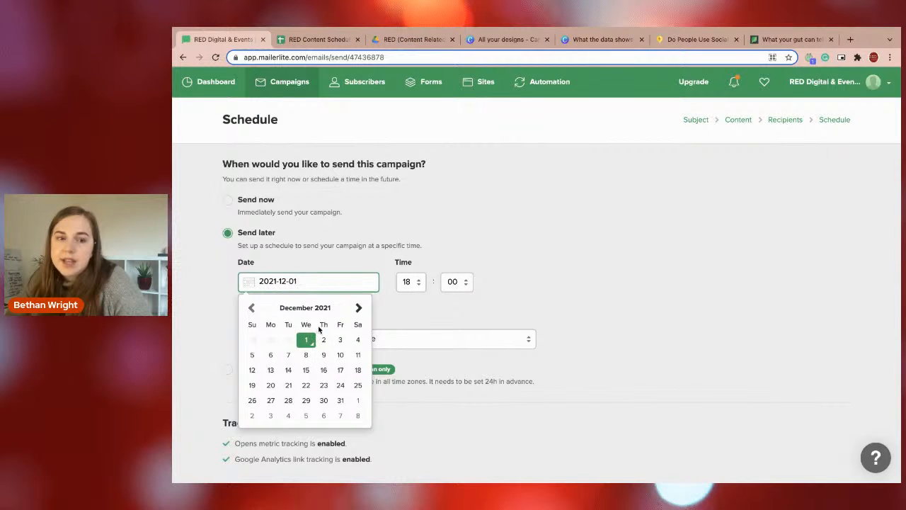
{"action": "left_click", "coordinate": [323, 341]}
{"action": "left_click", "coordinate": [397, 292]}
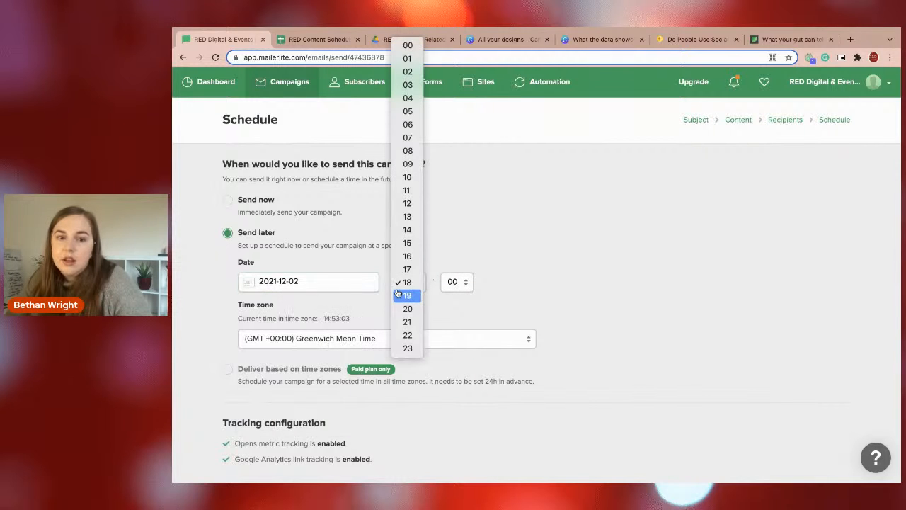
{"action": "left_click", "coordinate": [408, 150]}
{"action": "left_click", "coordinate": [453, 281]}
{"action": "left_click", "coordinate": [453, 321]}
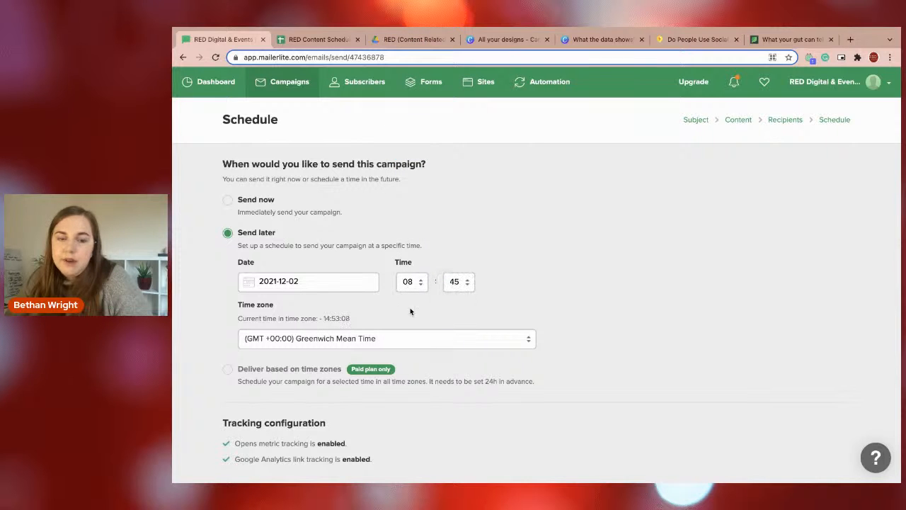
{"action": "scroll", "coordinate": [396, 310], "scroll_direction": "down", "scroll_amount": 2}
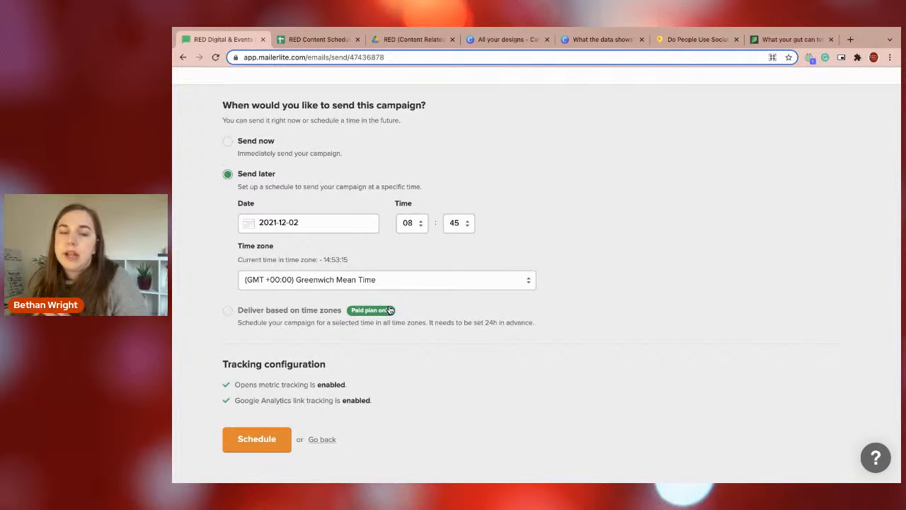
{"action": "left_click", "coordinate": [253, 440]}
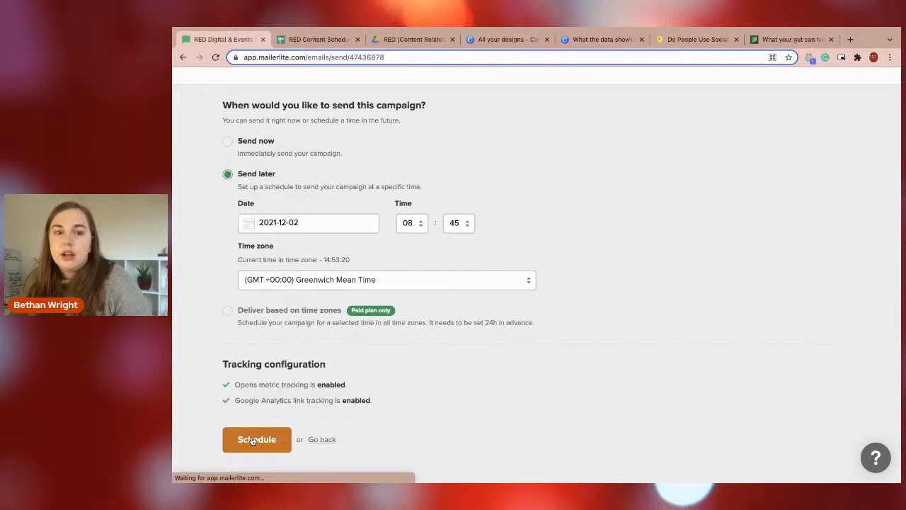